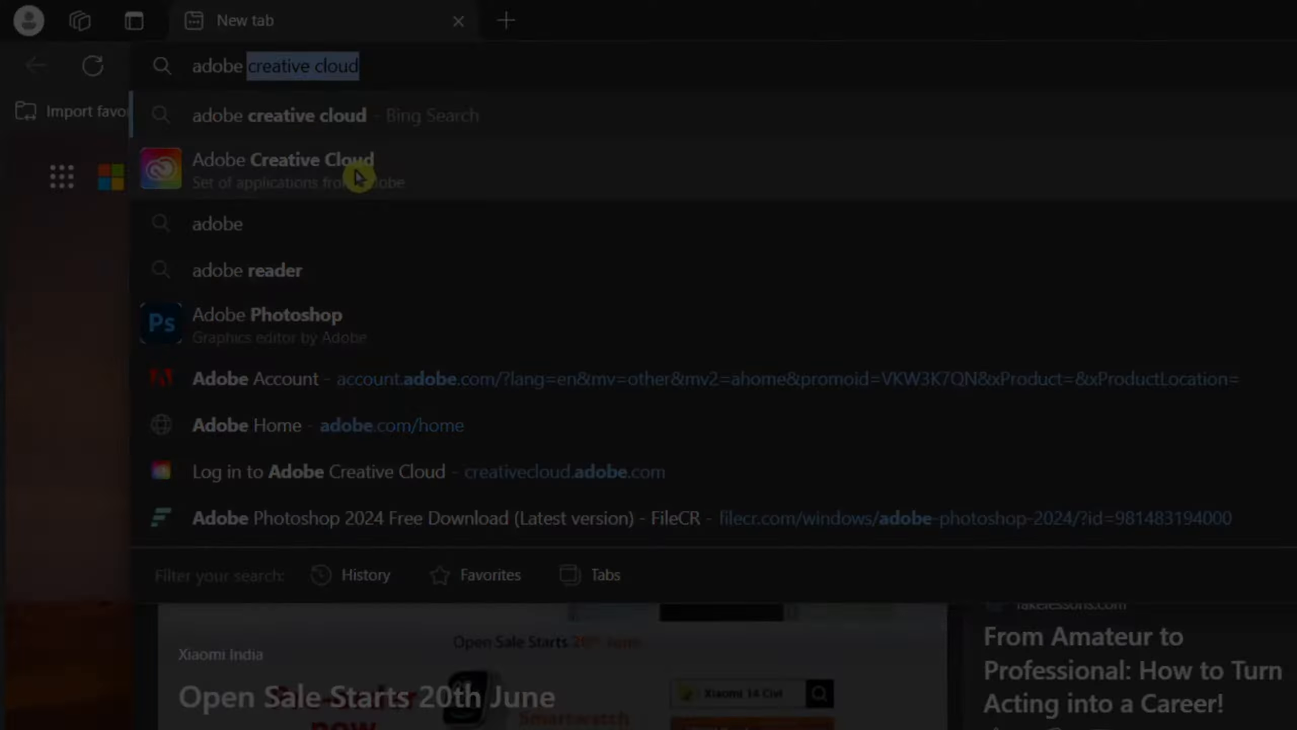
Step: Open the Adobe Creative Cloud page from a web search and continue with its Business free trial for one licence
click(356, 174)
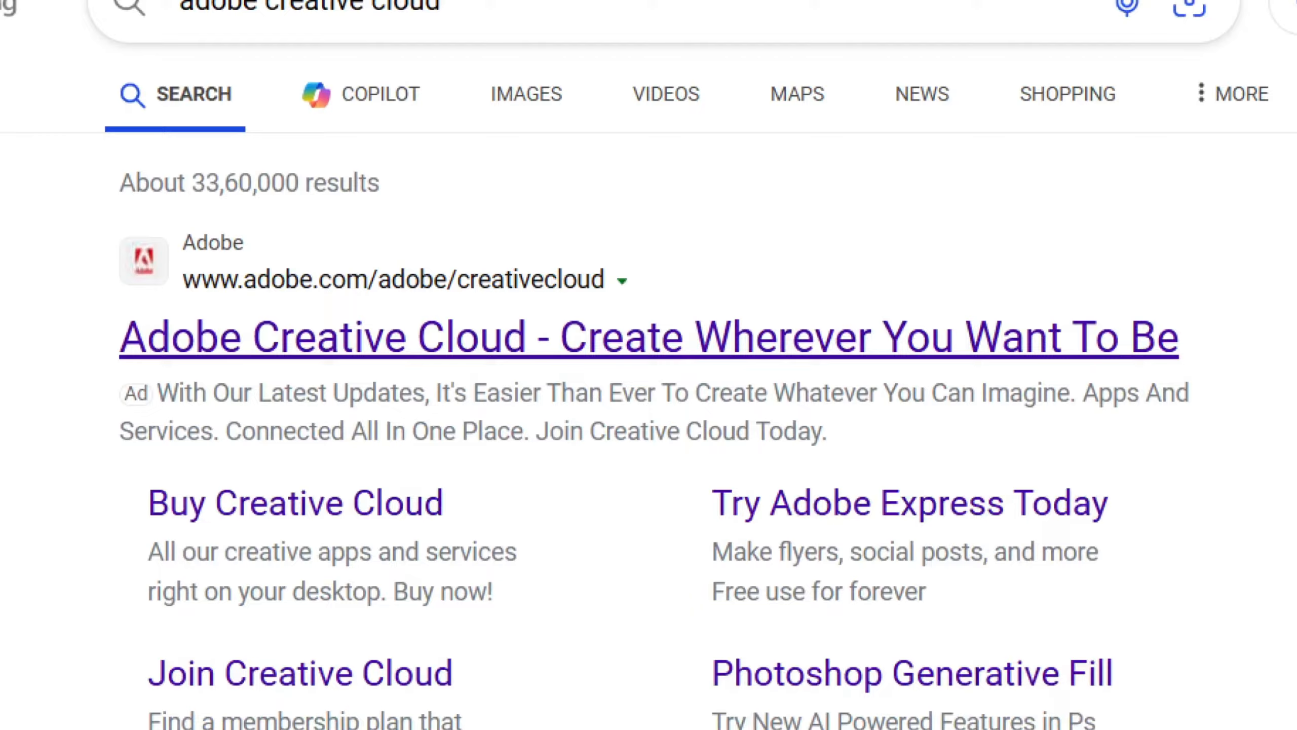
click(285, 346)
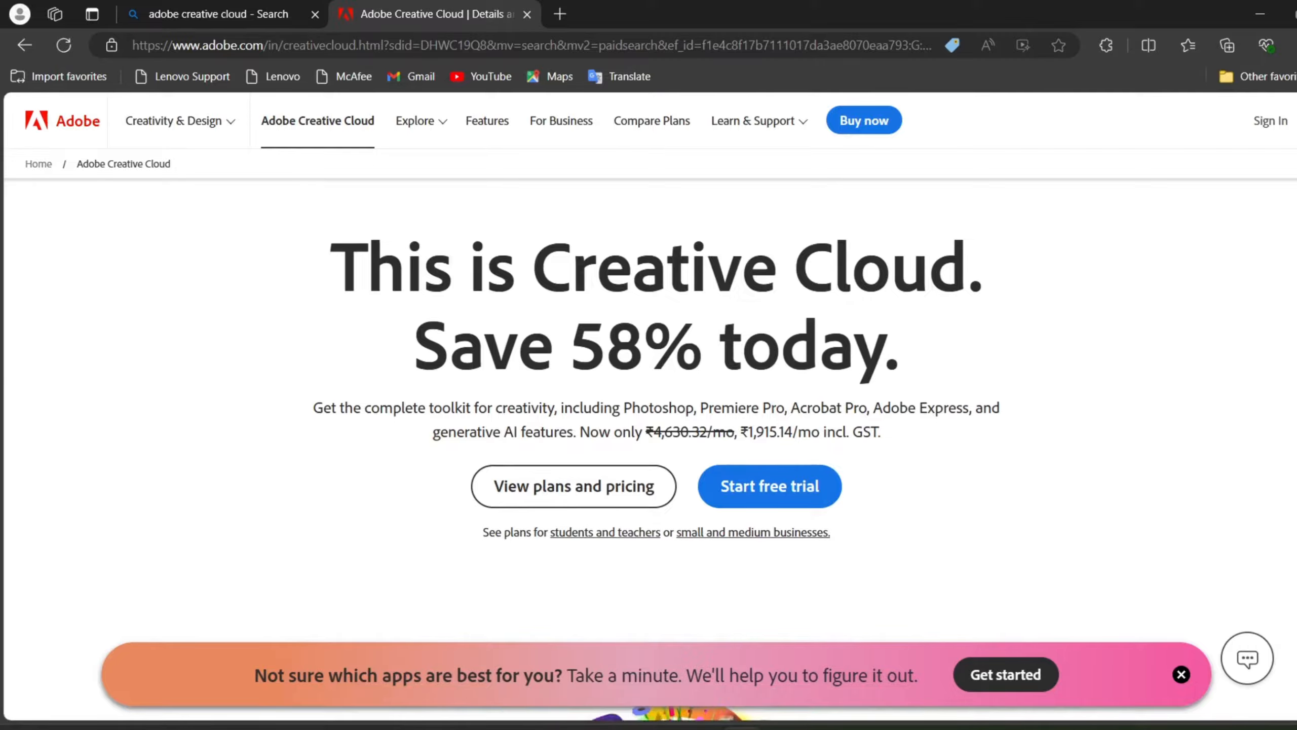
scroll(752, 369, down, 2)
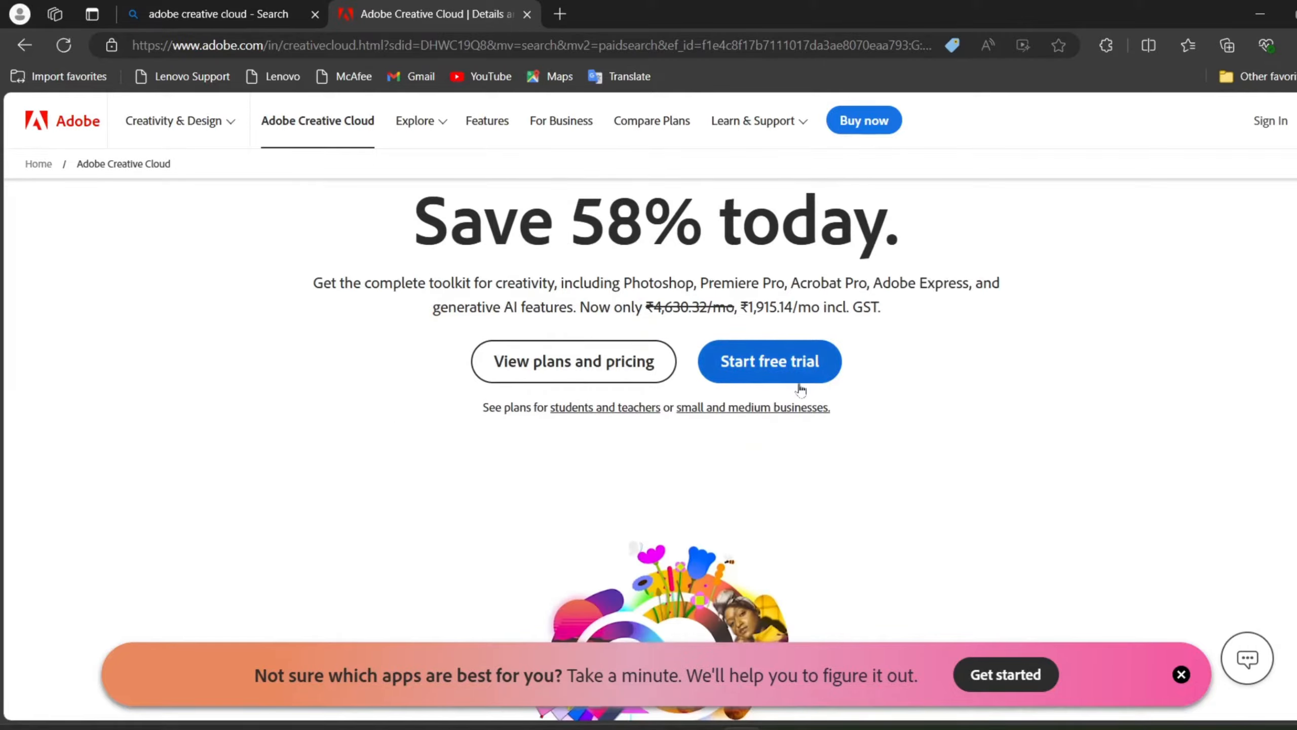
click(752, 369)
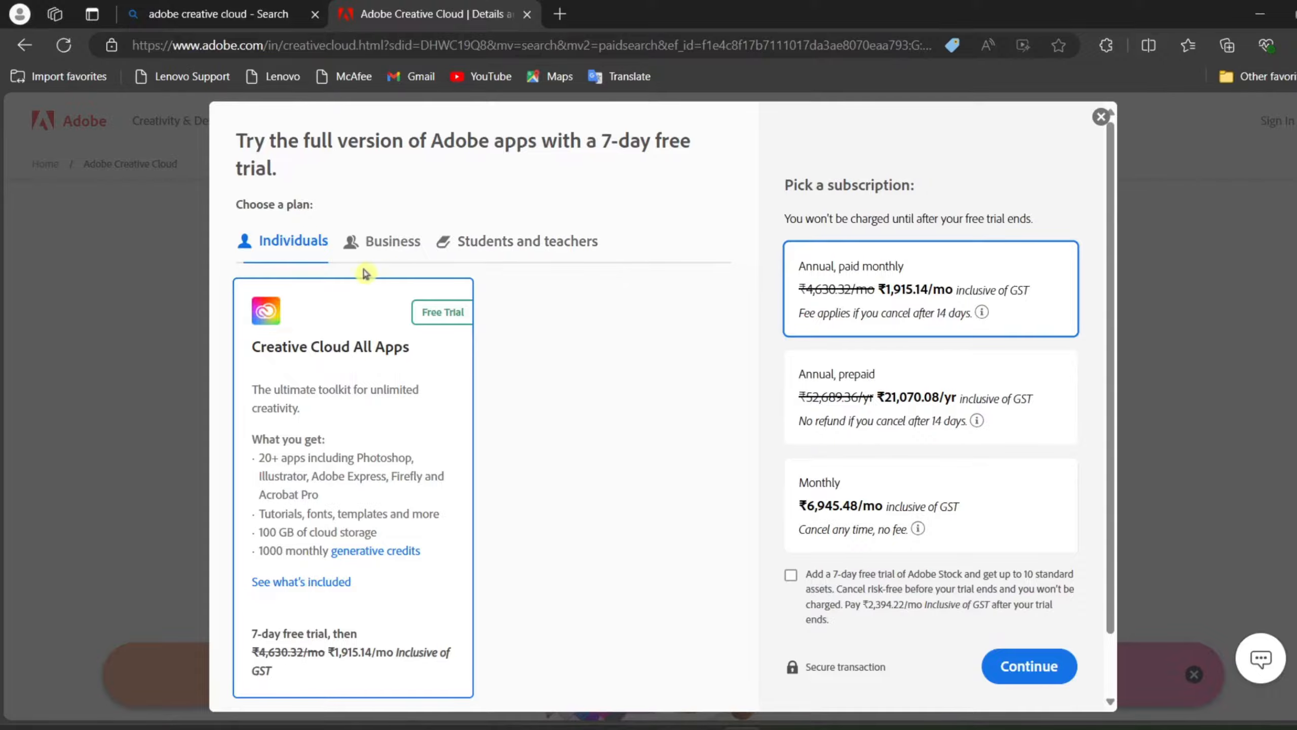
click(391, 251)
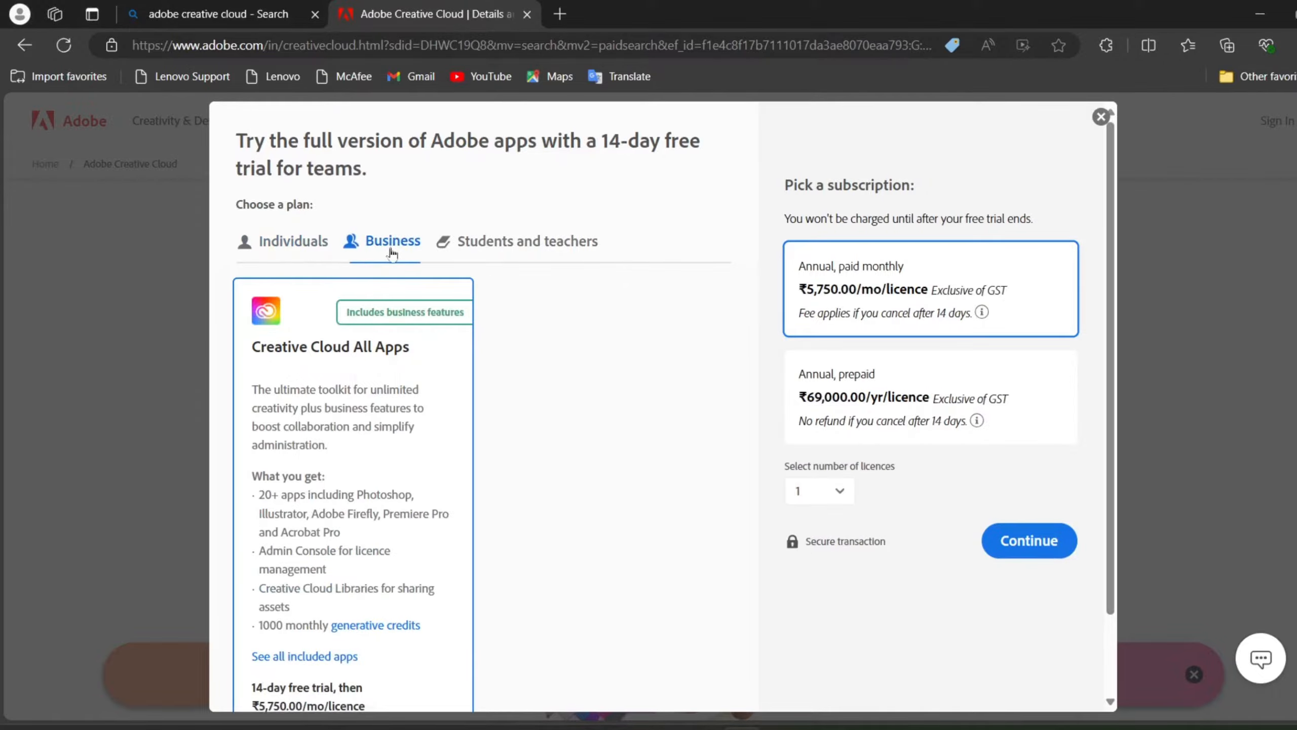
click(1035, 557)
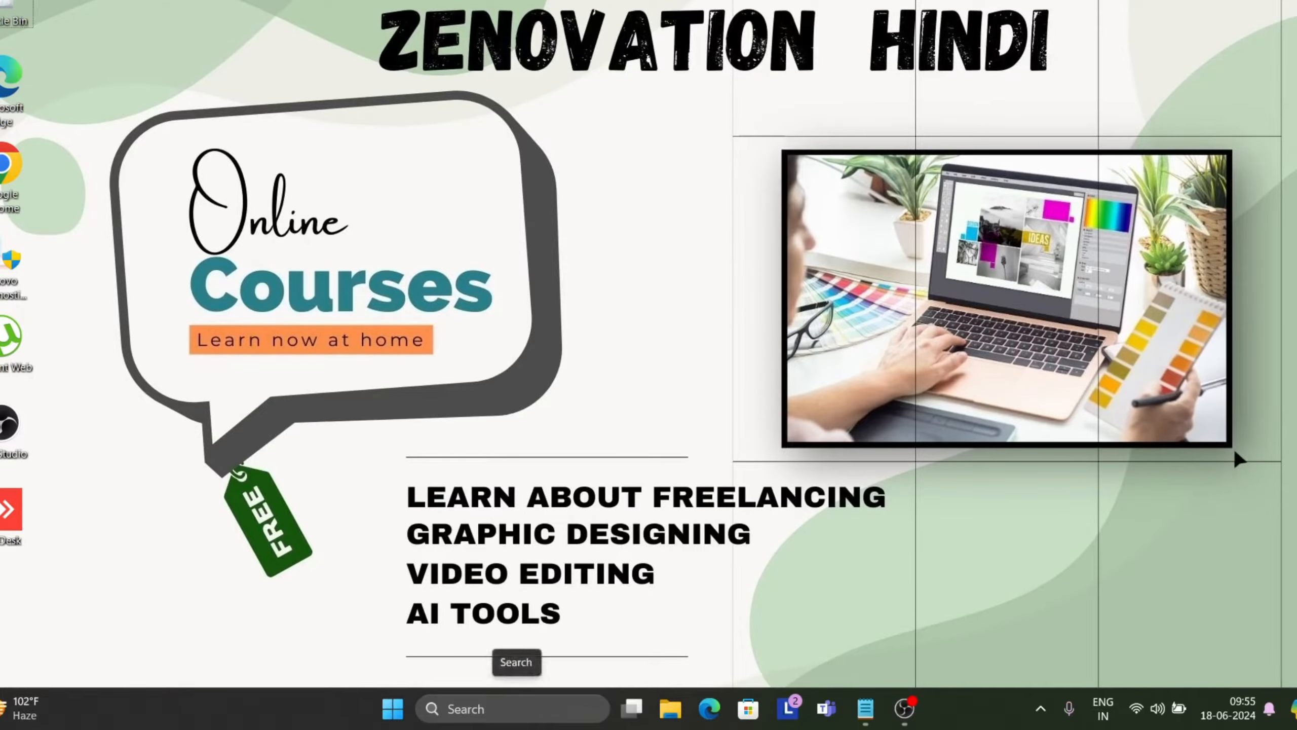
Step: Search the computer for Photoshop and launch Adobe Photoshop 2022
click(518, 713)
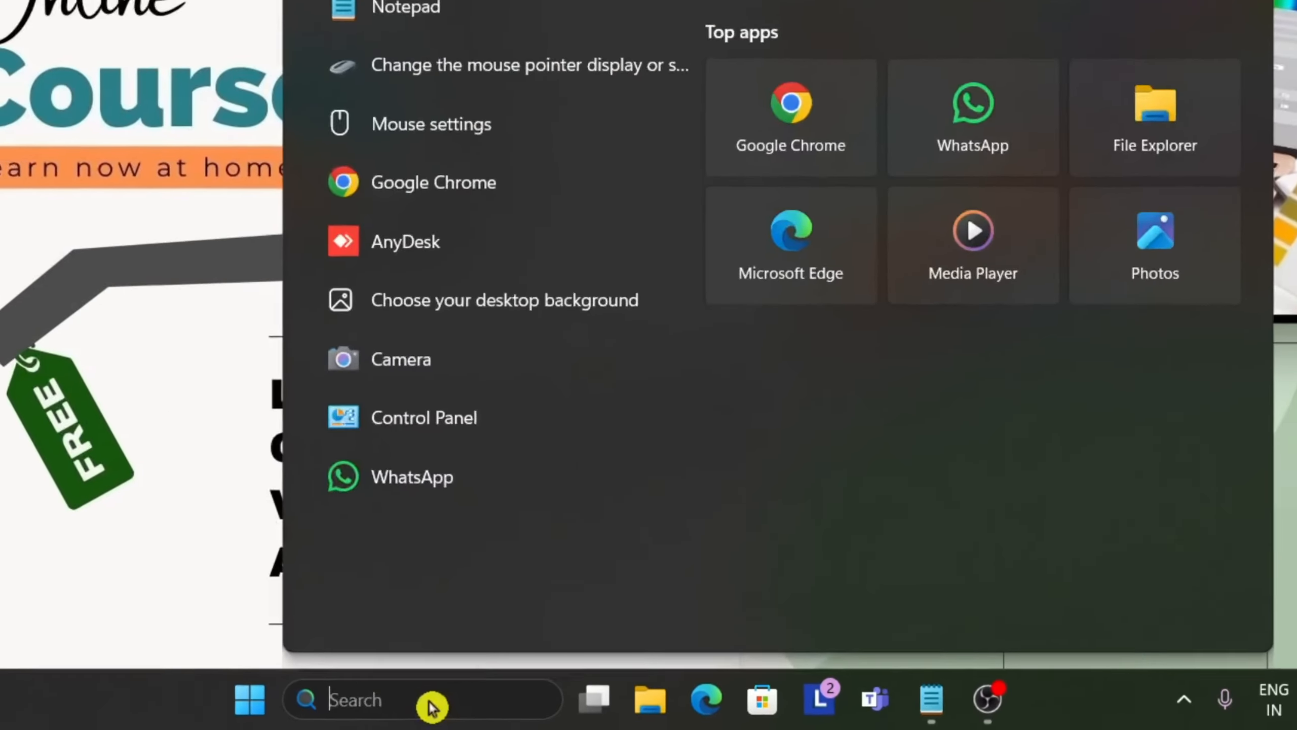
text(phto)
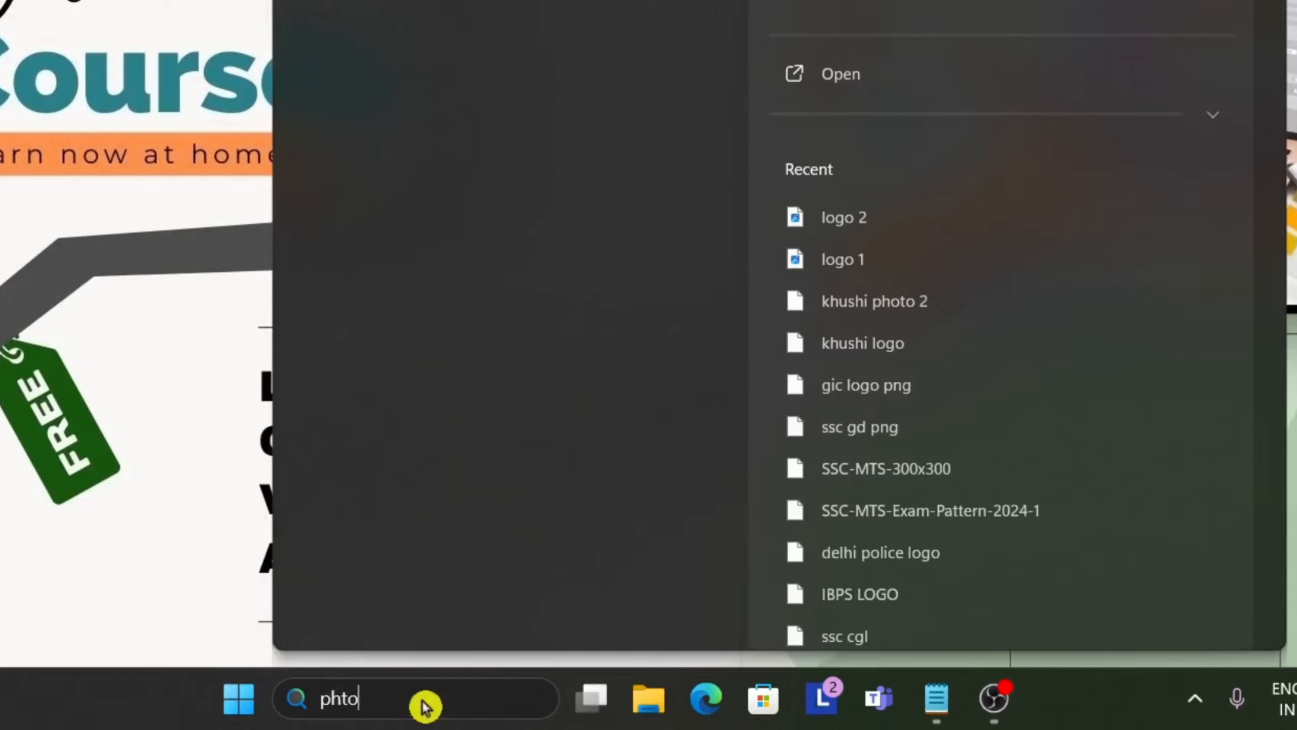
key(BackSpace)
key(BackSpace)
text(otoshop)
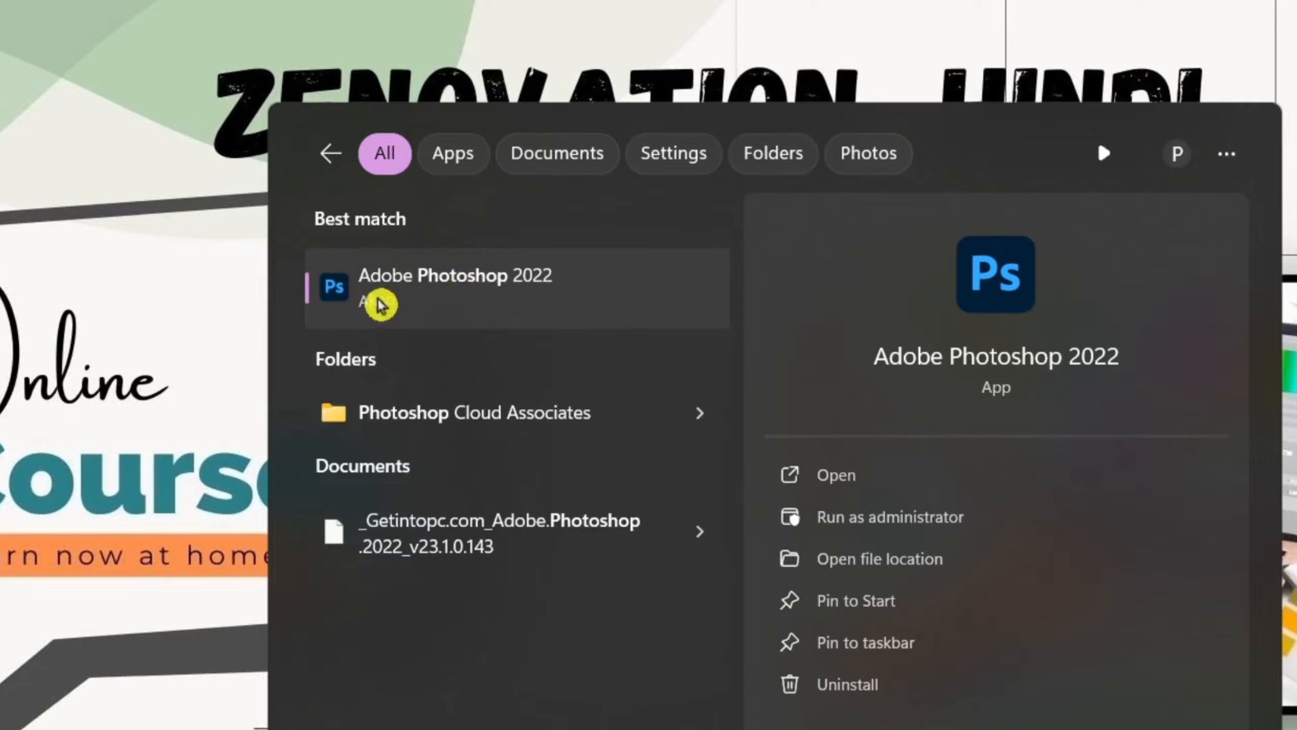
click(542, 289)
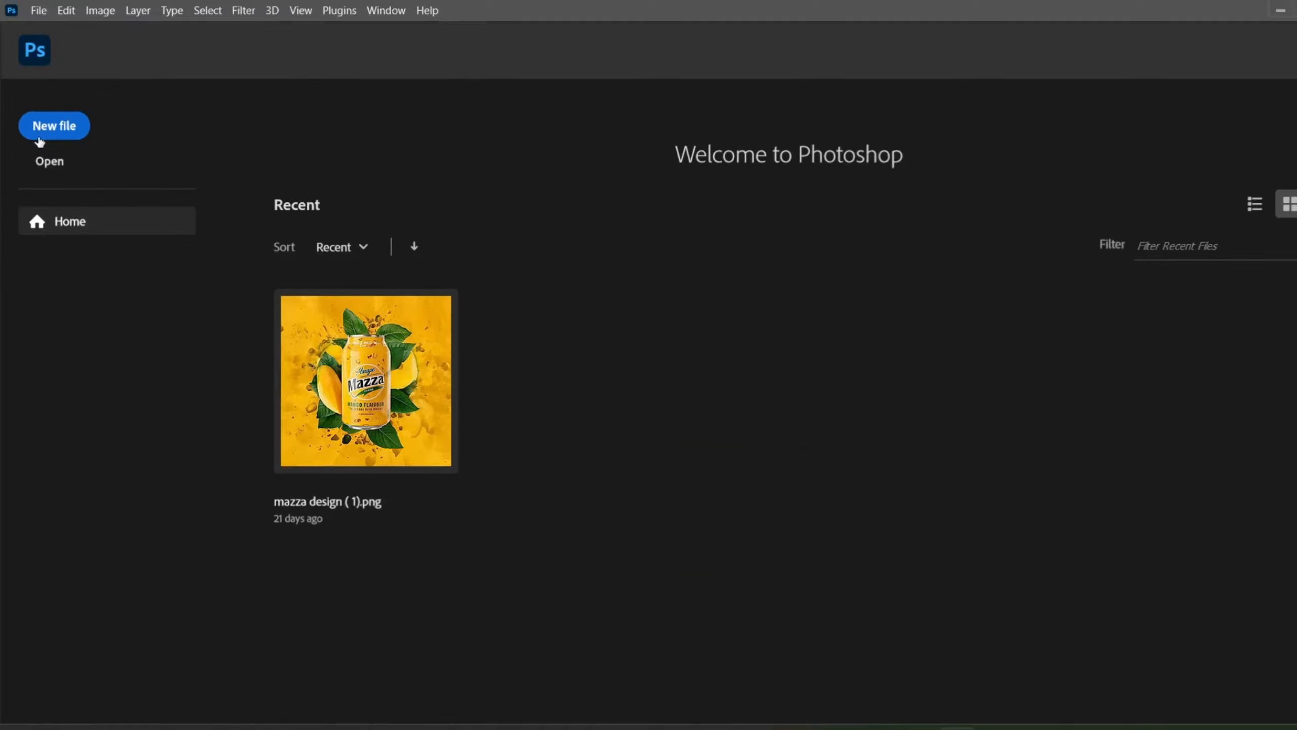
Step: Create a new 1307 x 488 px RGB document at 72 ppi with a white background and begin a text layer on it
click(49, 133)
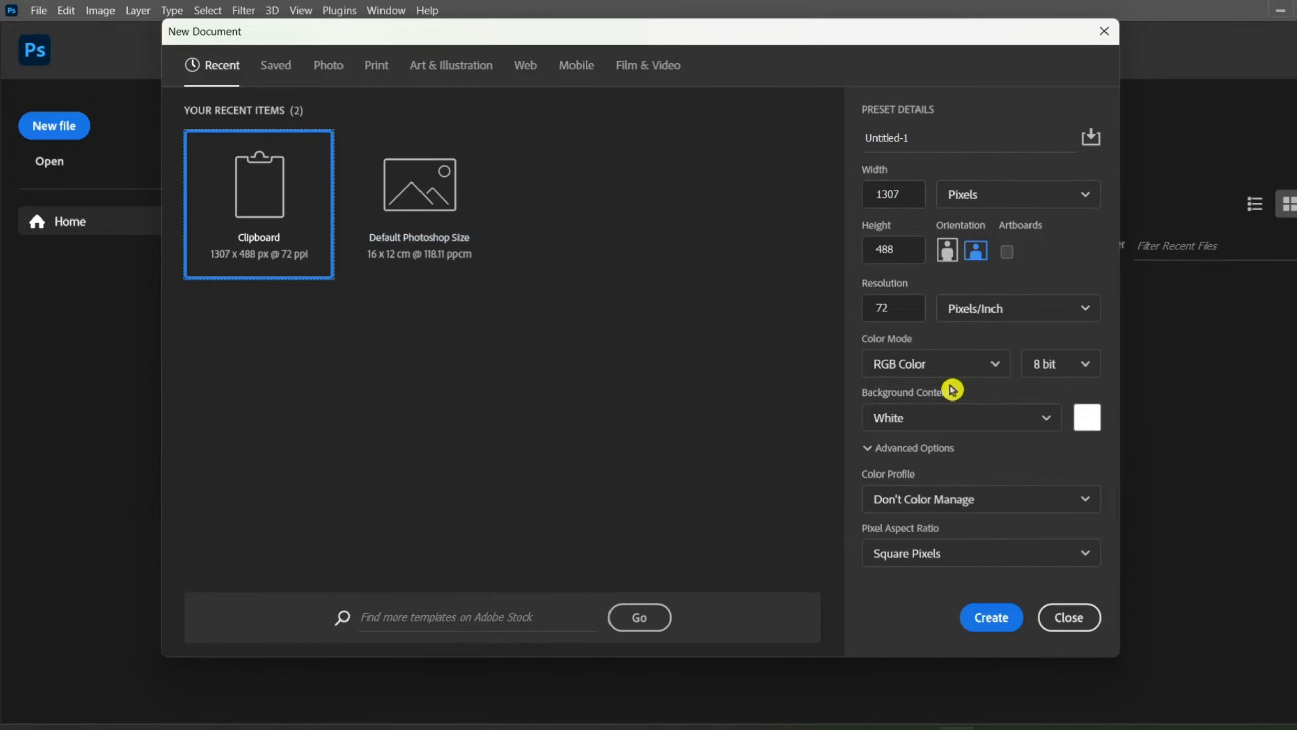
click(972, 618)
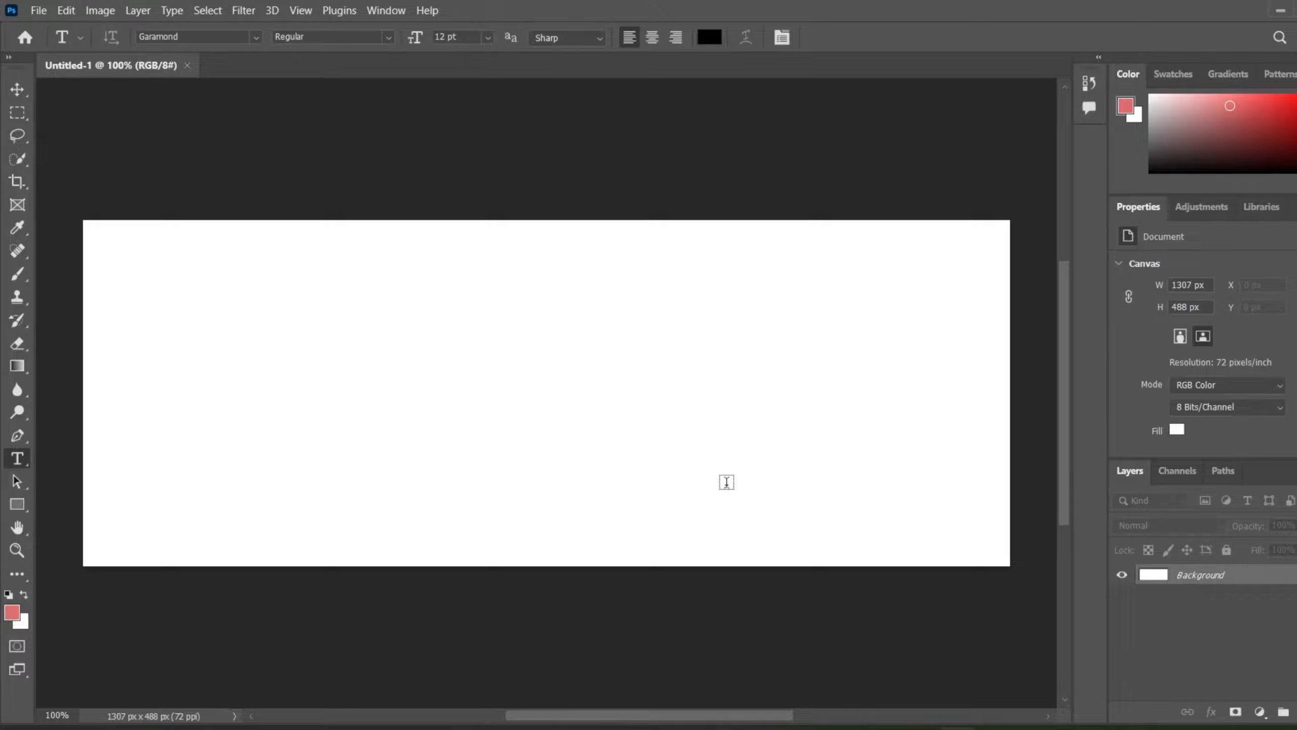
click(727, 481)
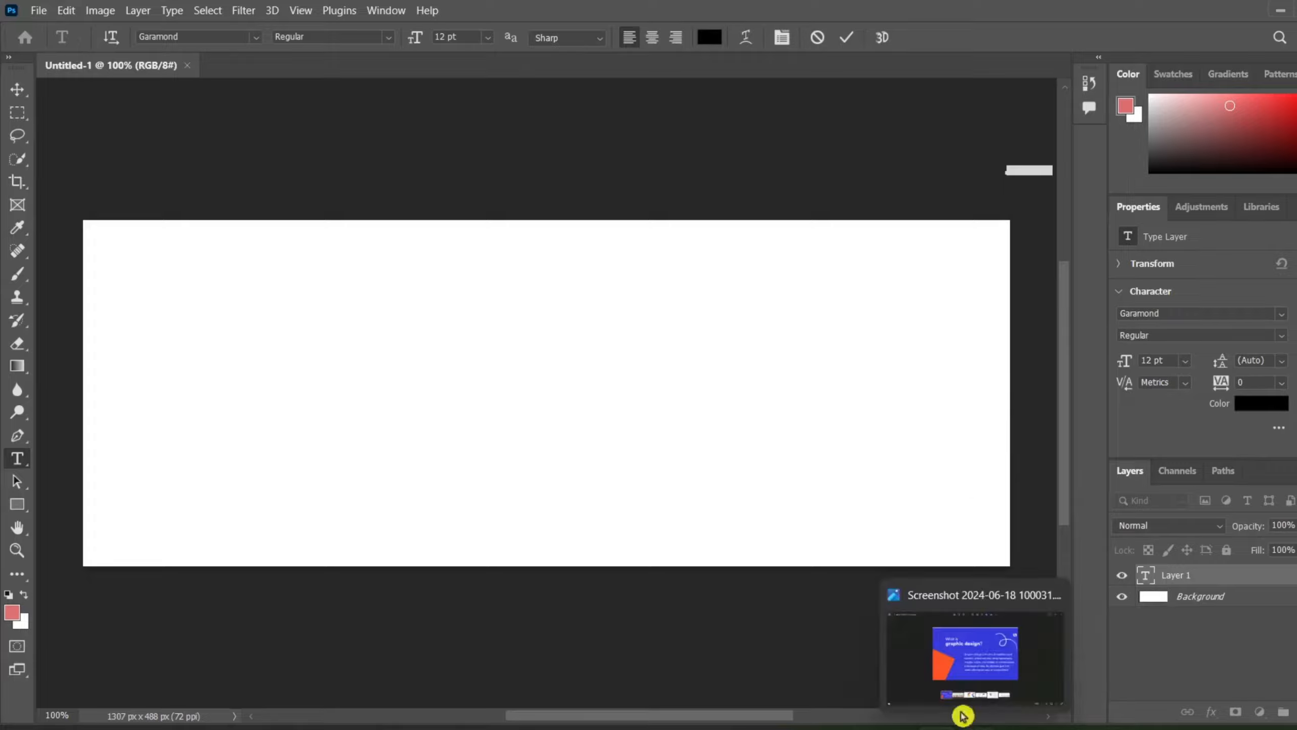
Step: Switch to the Photos viewer and examine the enlarged "What is graphic design?" screenshot
click(955, 669)
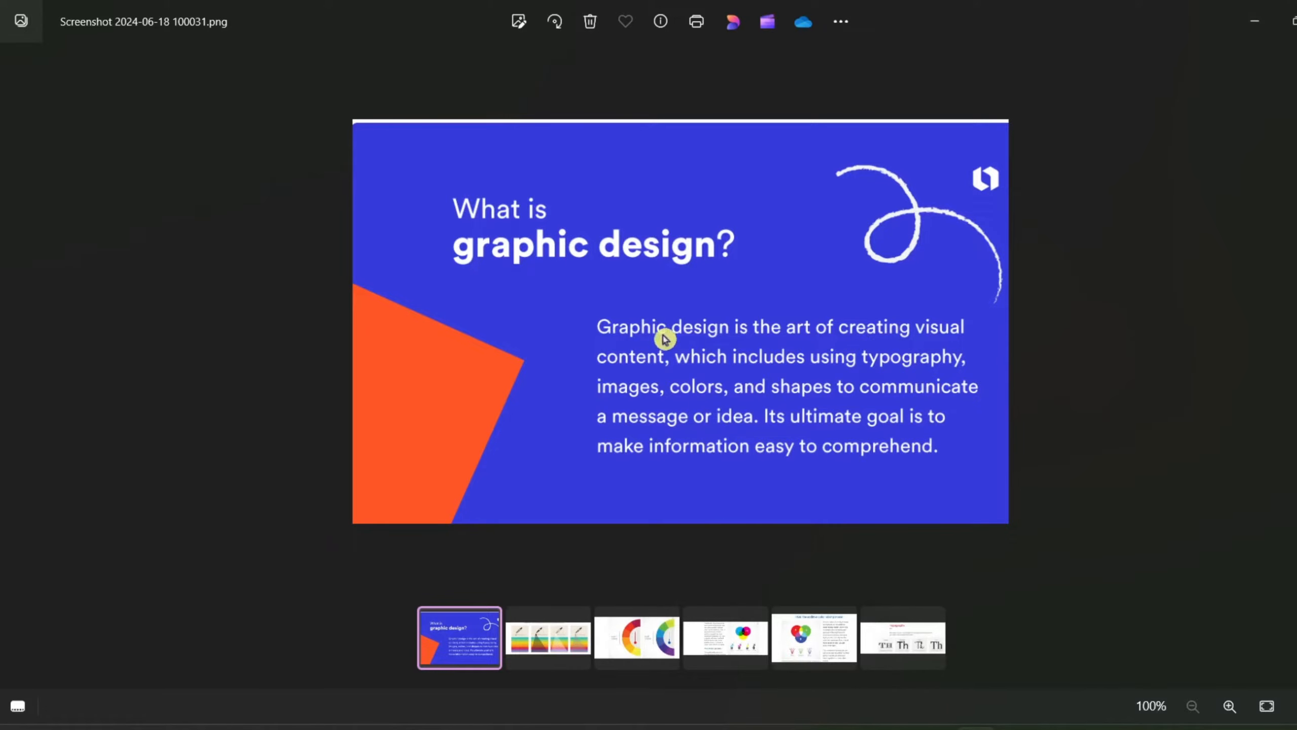
scroll(625, 297, up, 1)
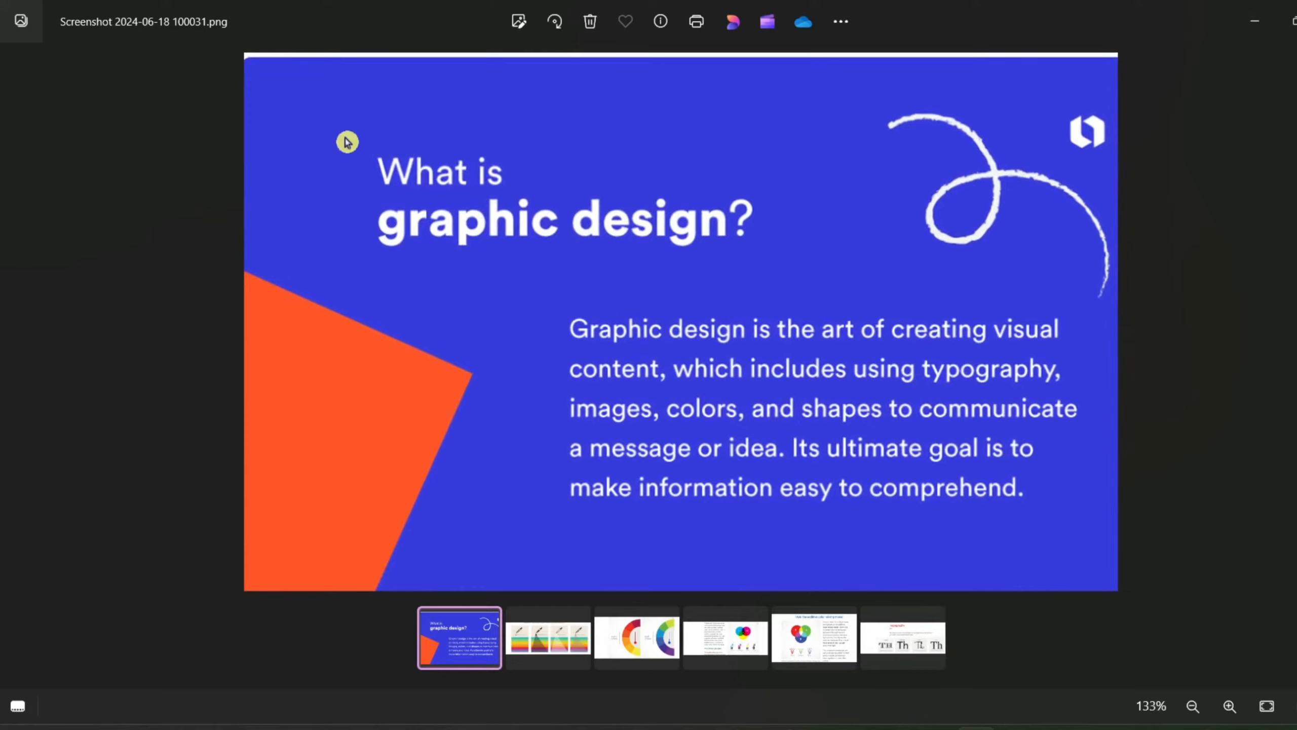
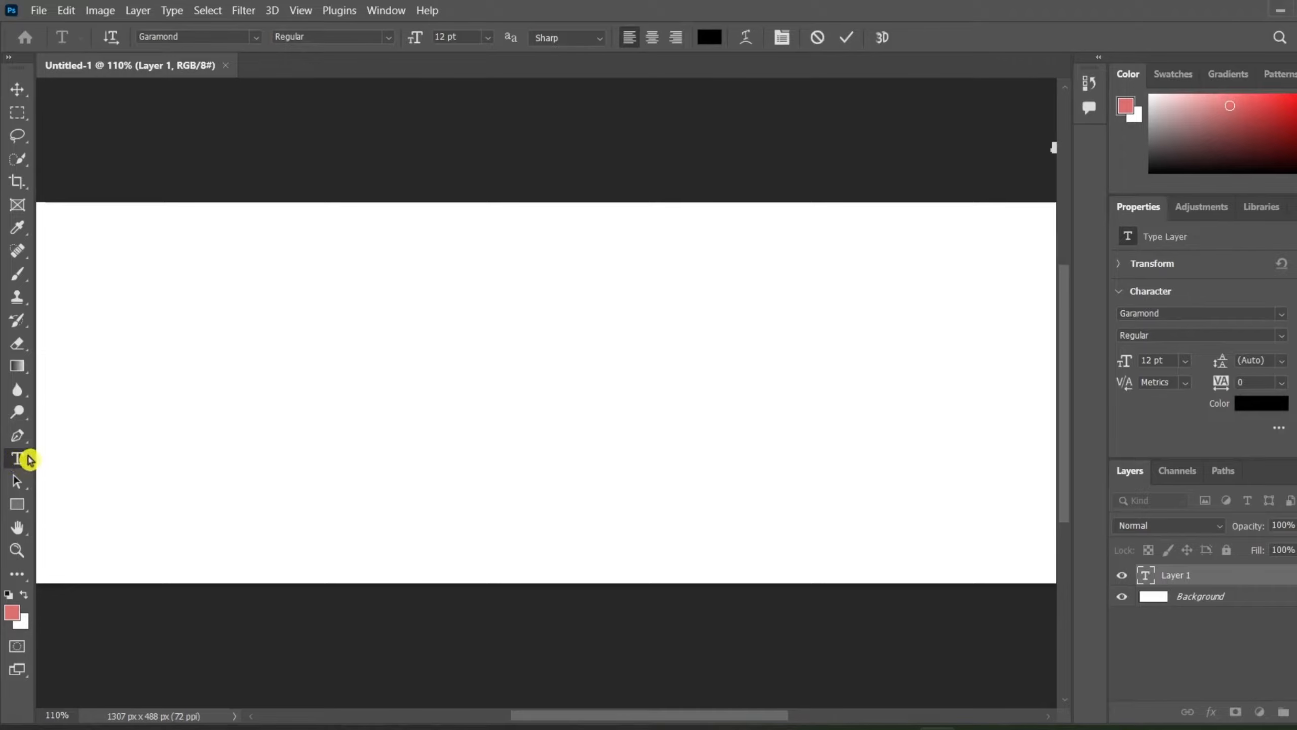
Step: Add a new text layer reading "hello" on the canvas and set its size to 144 pt
click(283, 373)
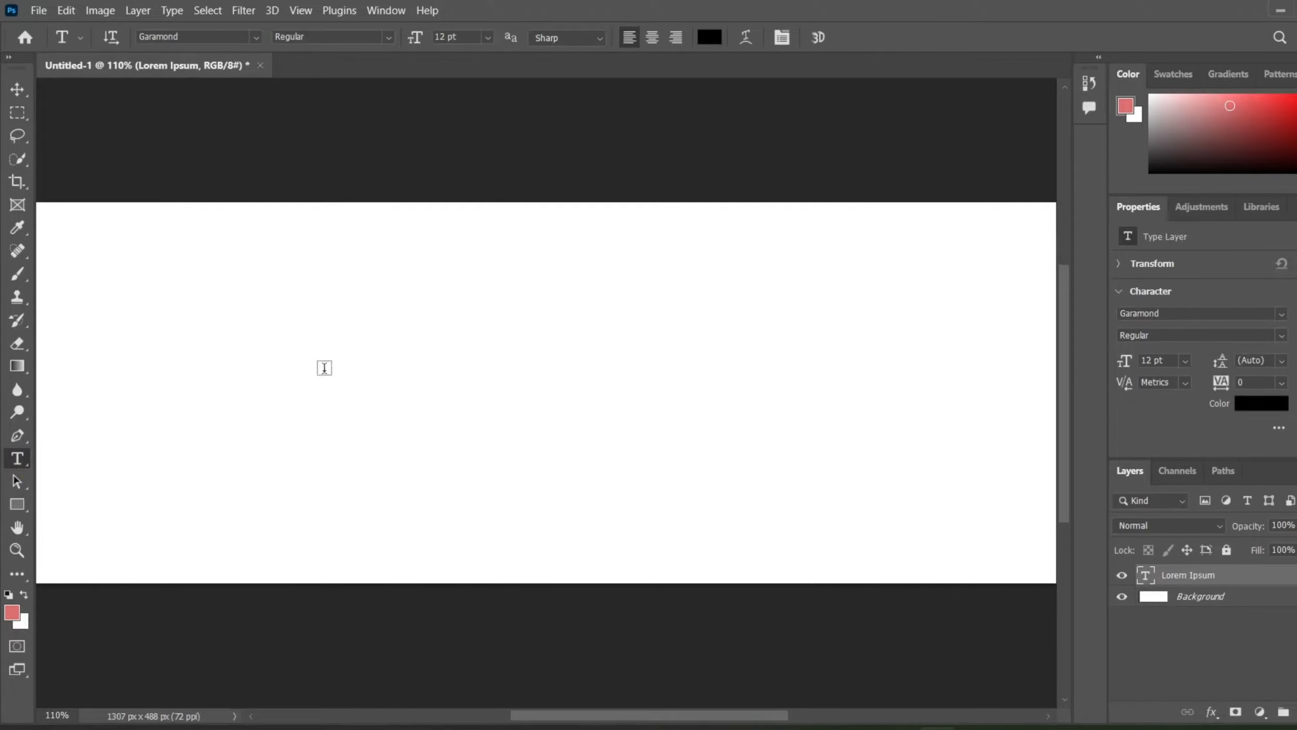
click(324, 368)
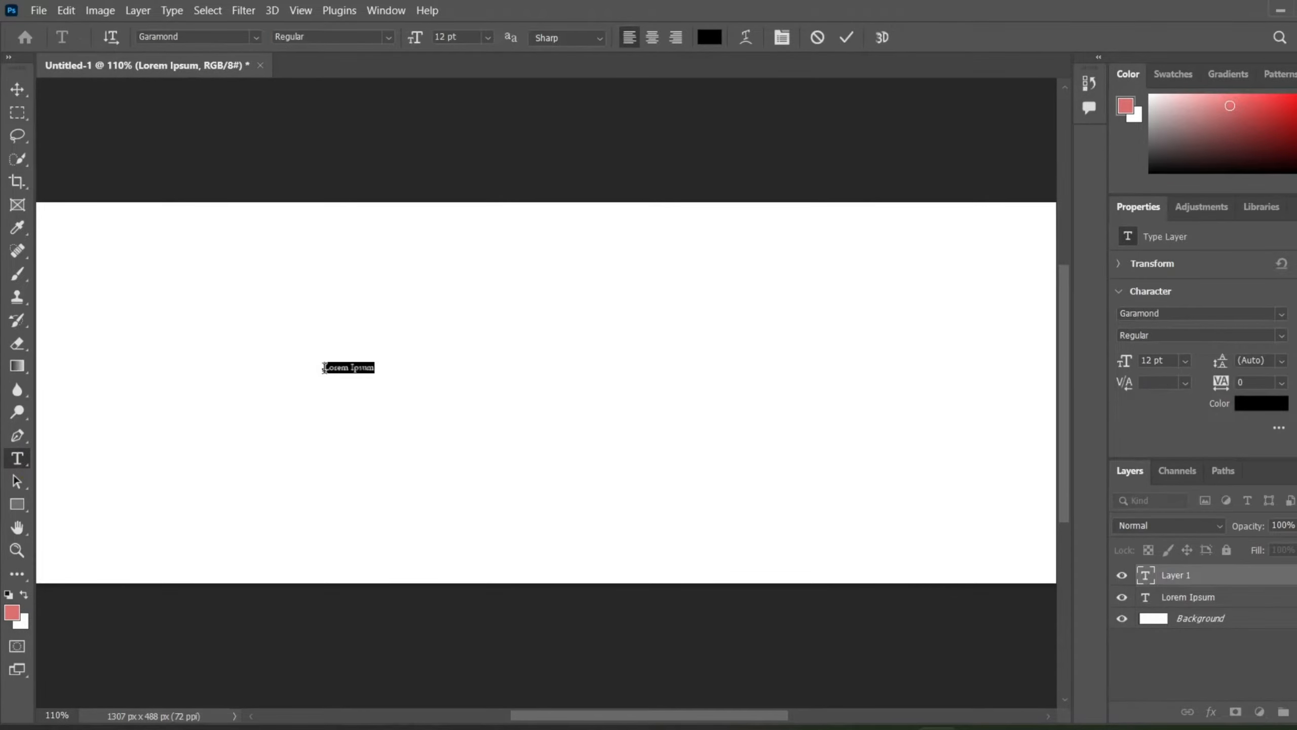
key(BackSpace)
key(ctrl)
key(ctrl+a)
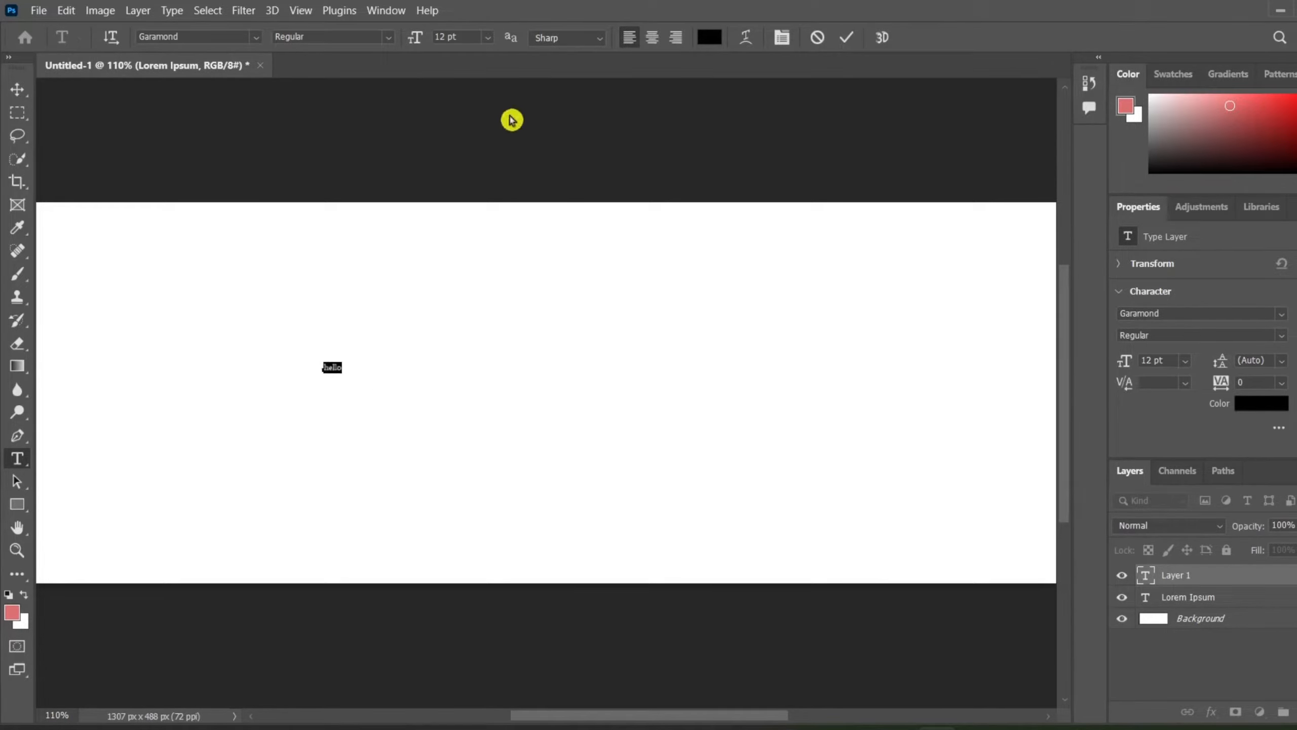
drag(414, 40, 534, 57)
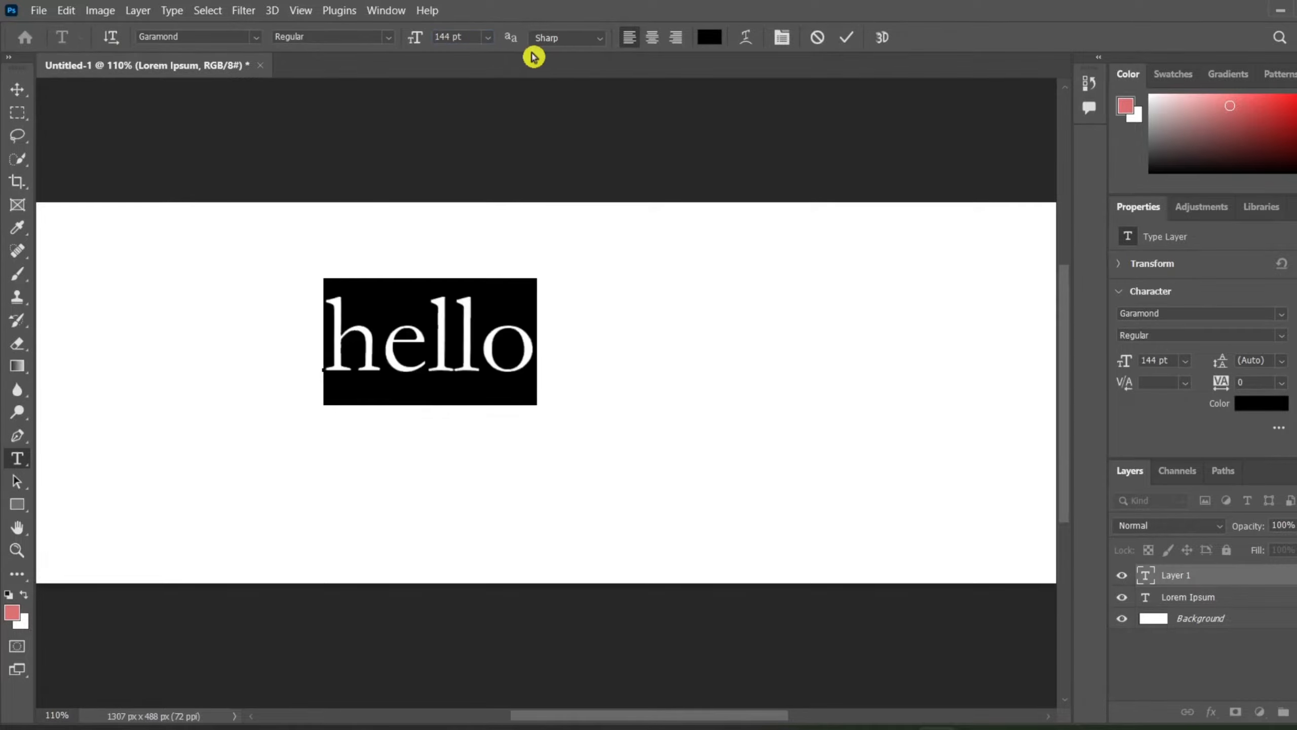
click(847, 40)
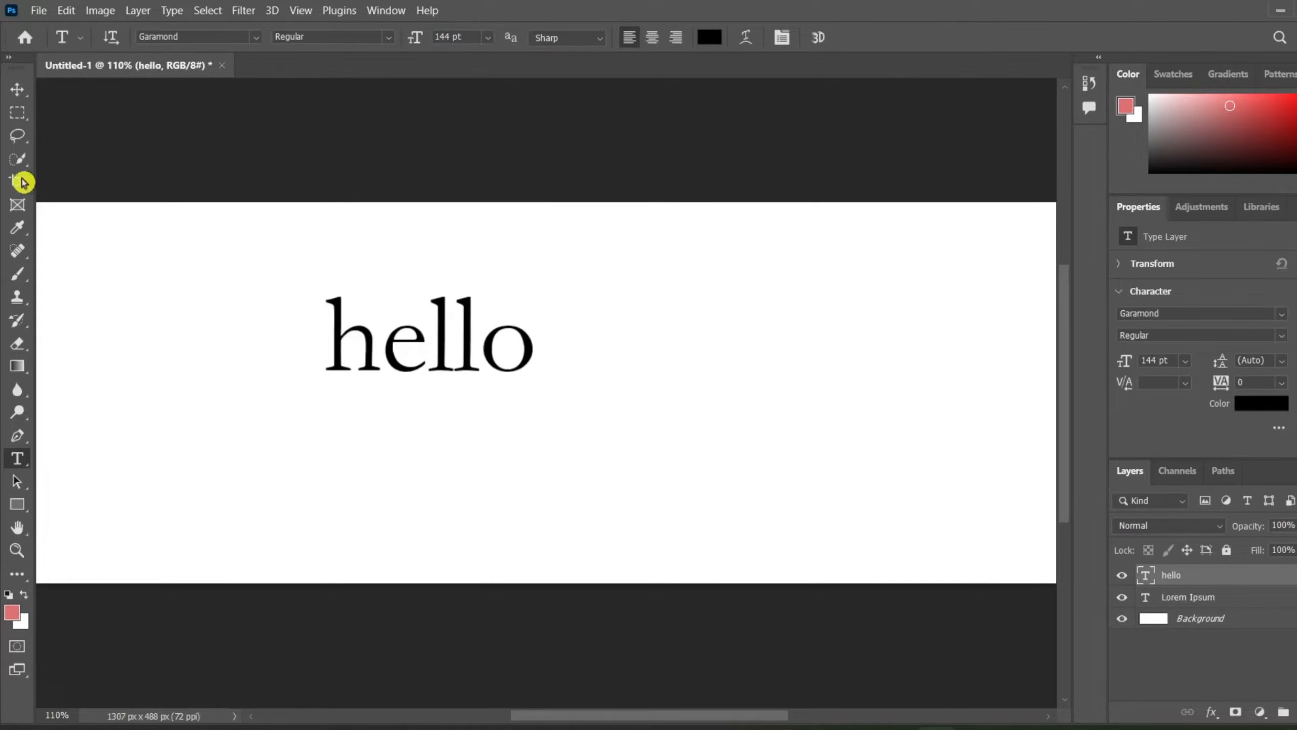
Step: Move the "hello" text to around the centre of the canvas and deselect it
click(15, 101)
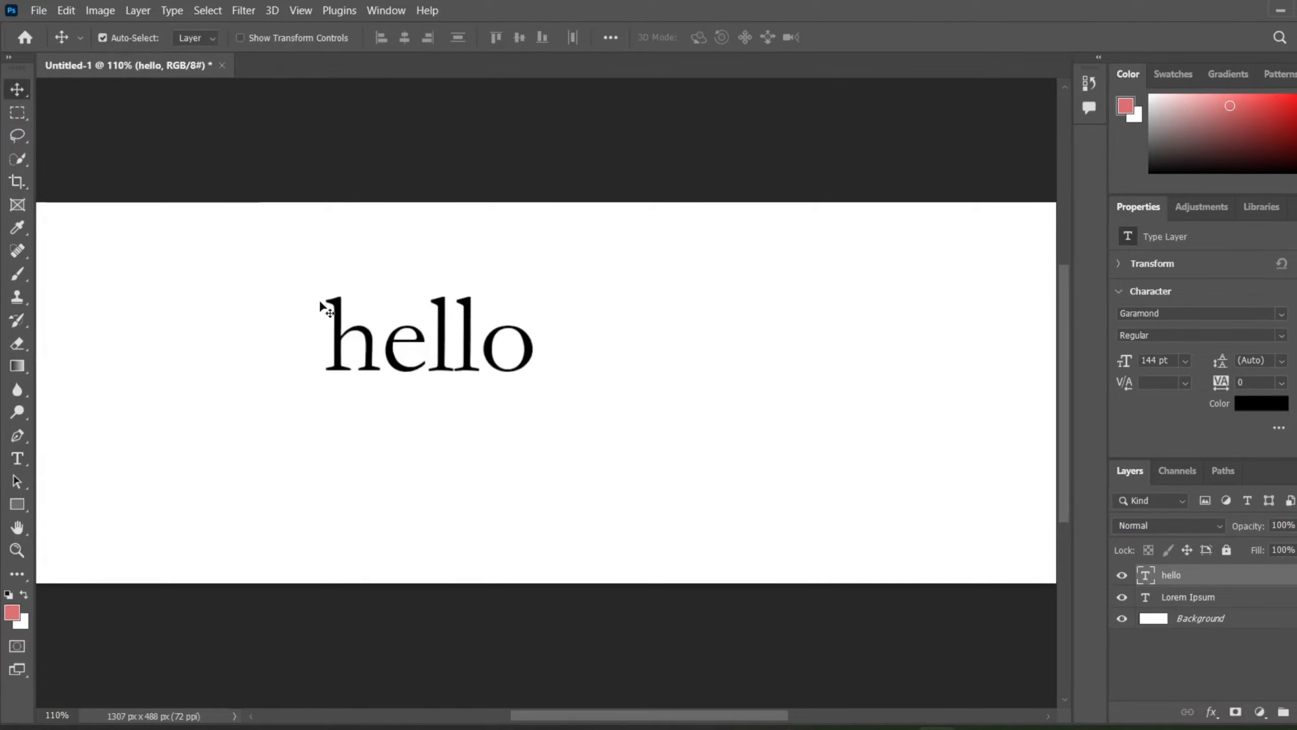
drag(337, 343, 485, 379)
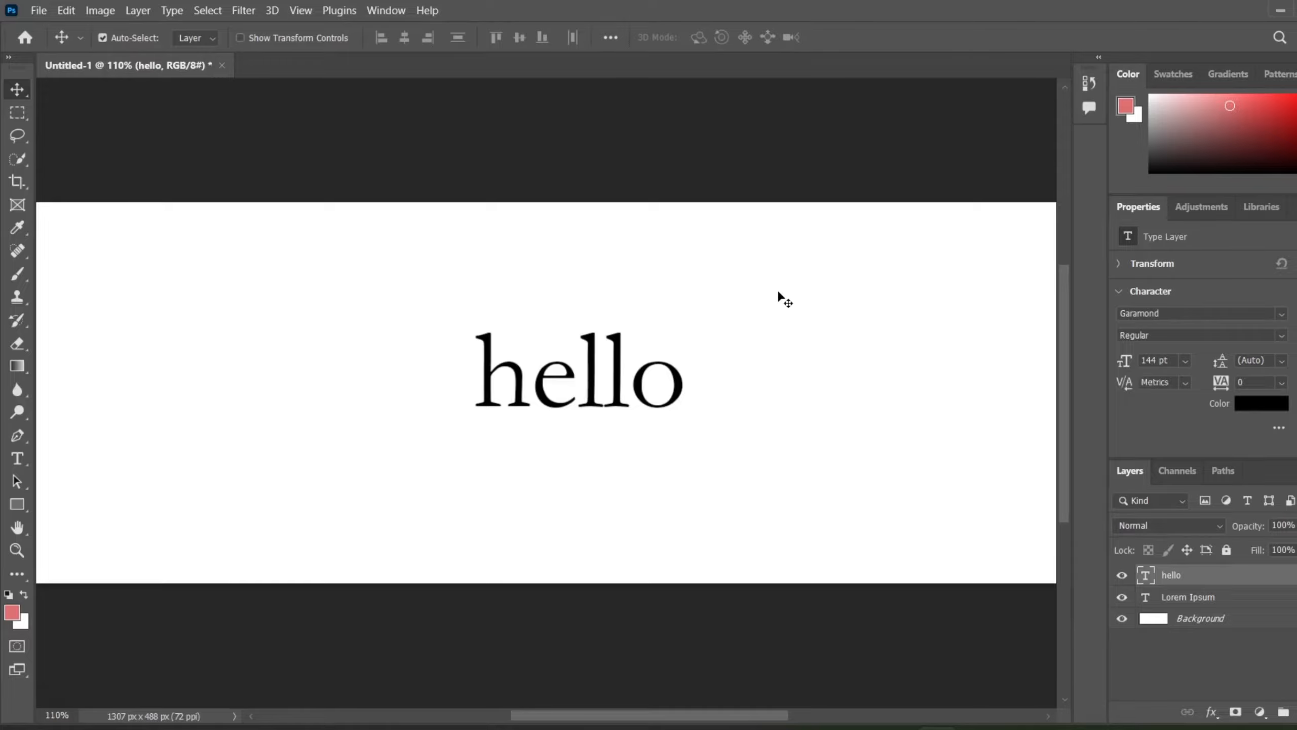
click(778, 293)
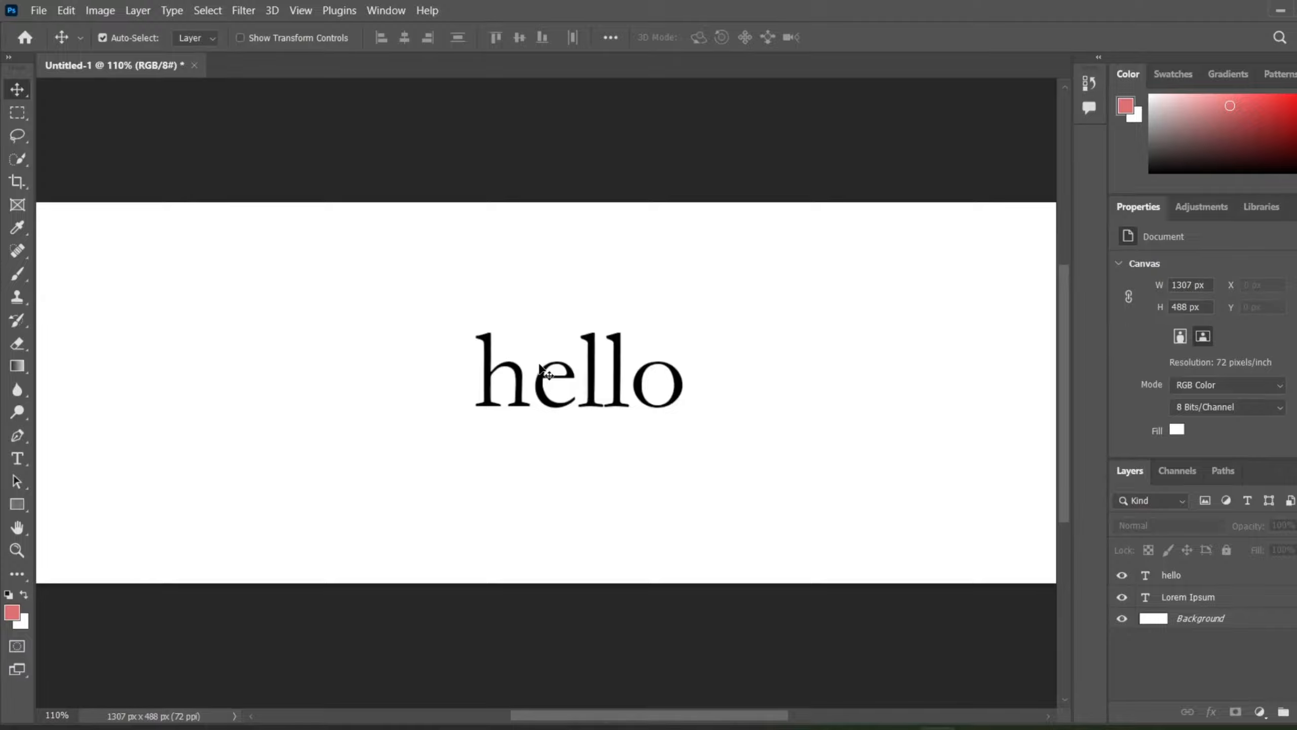
Step: Change the font of the "hello" text to Arial and return to the Move tool
double_click(487, 342)
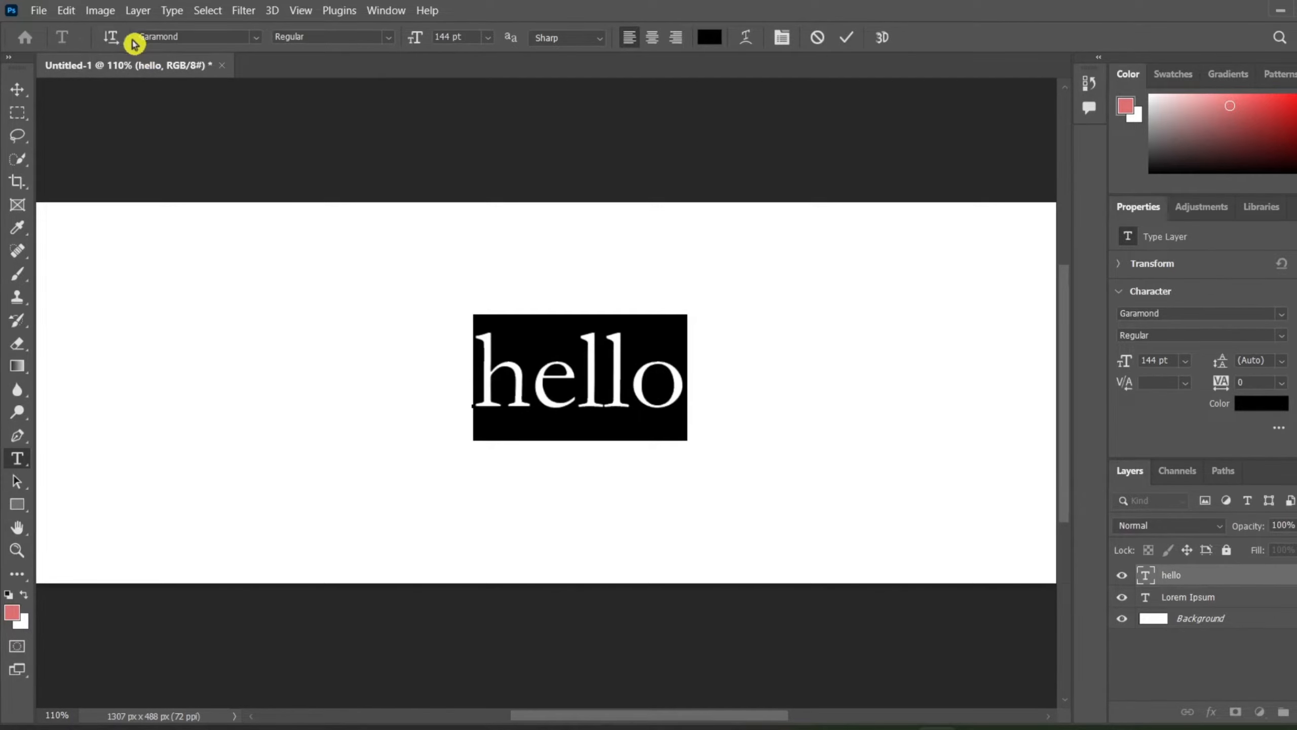
click(260, 40)
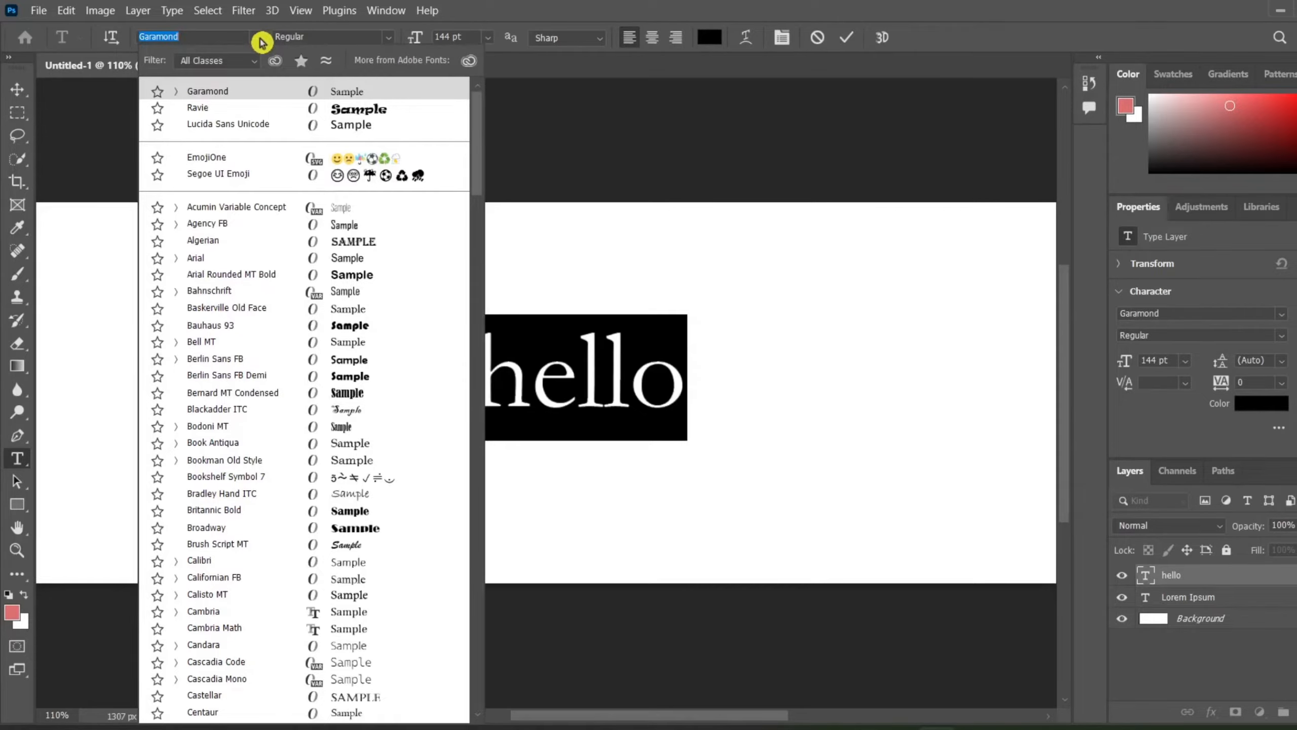
click(209, 256)
click(844, 47)
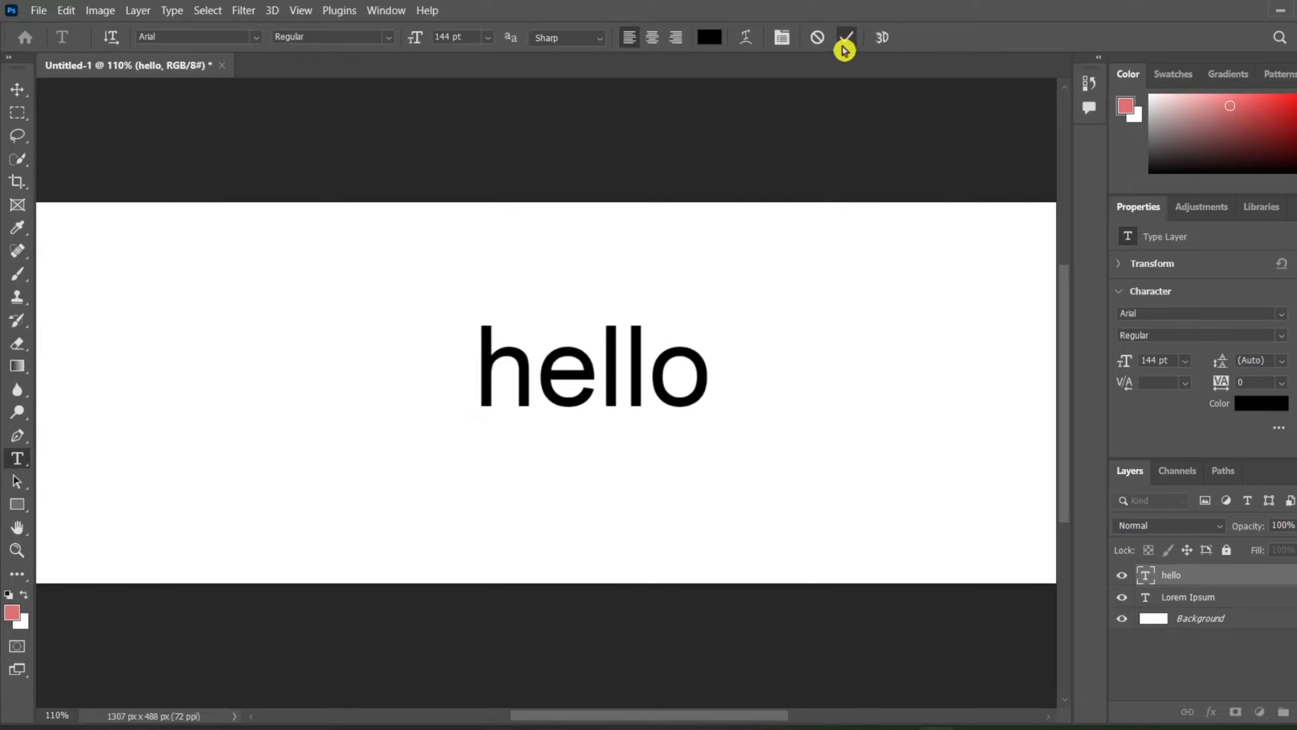
key(v)
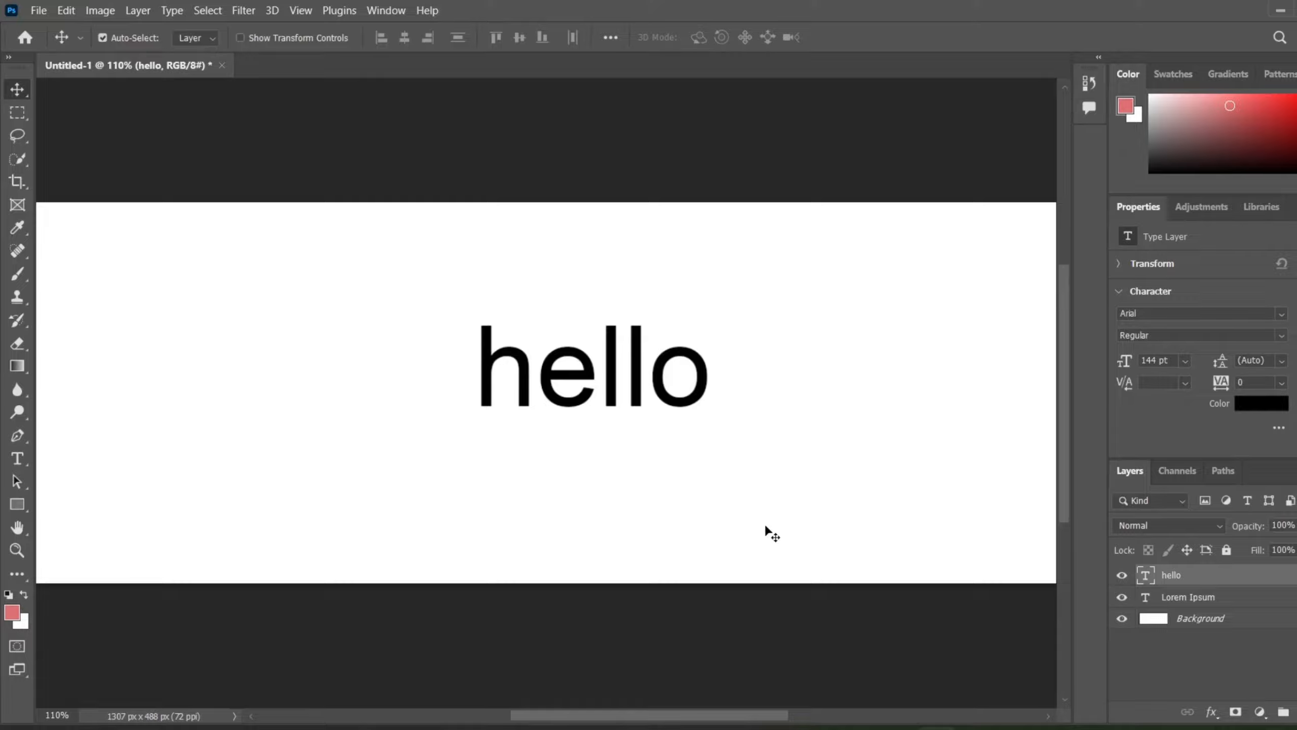
Step: Switch to the Photos viewer and examine the Typography screenshot comparing display, sans serif, script and serif fonts
click(961, 663)
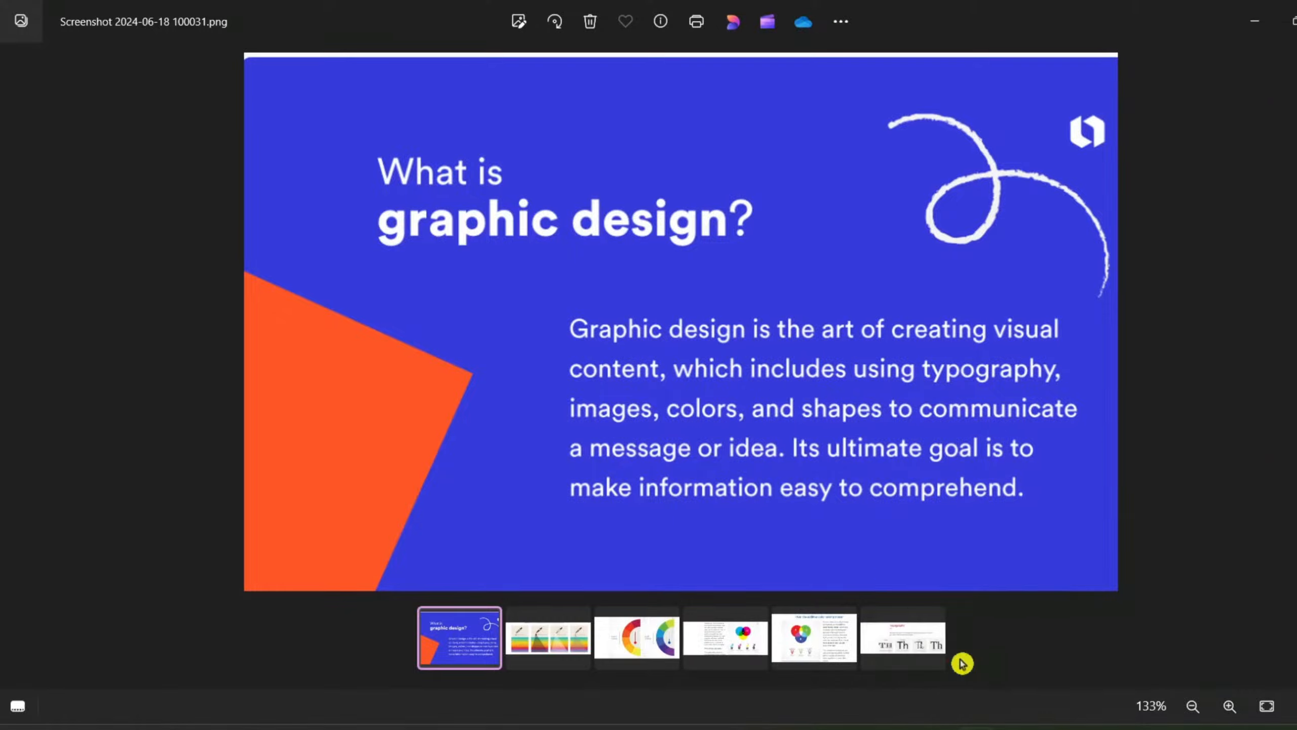
click(907, 647)
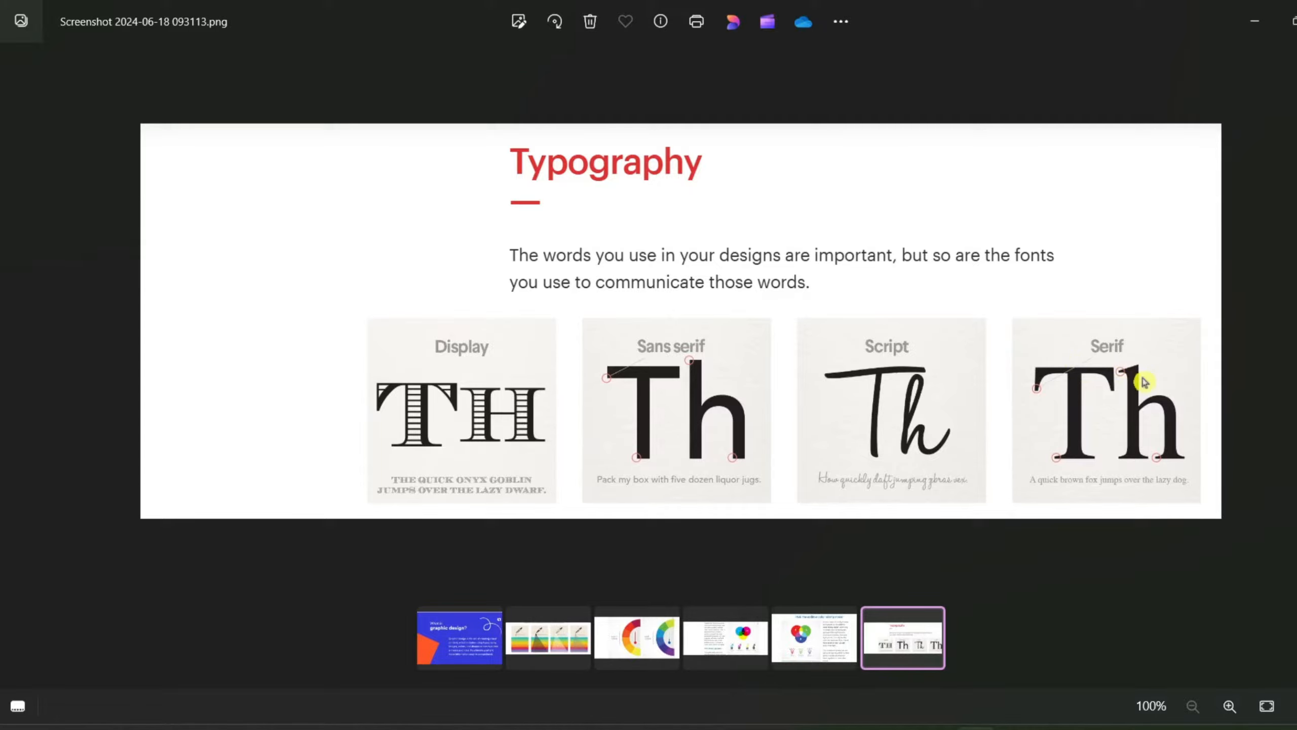
scroll(1078, 378, up, 3)
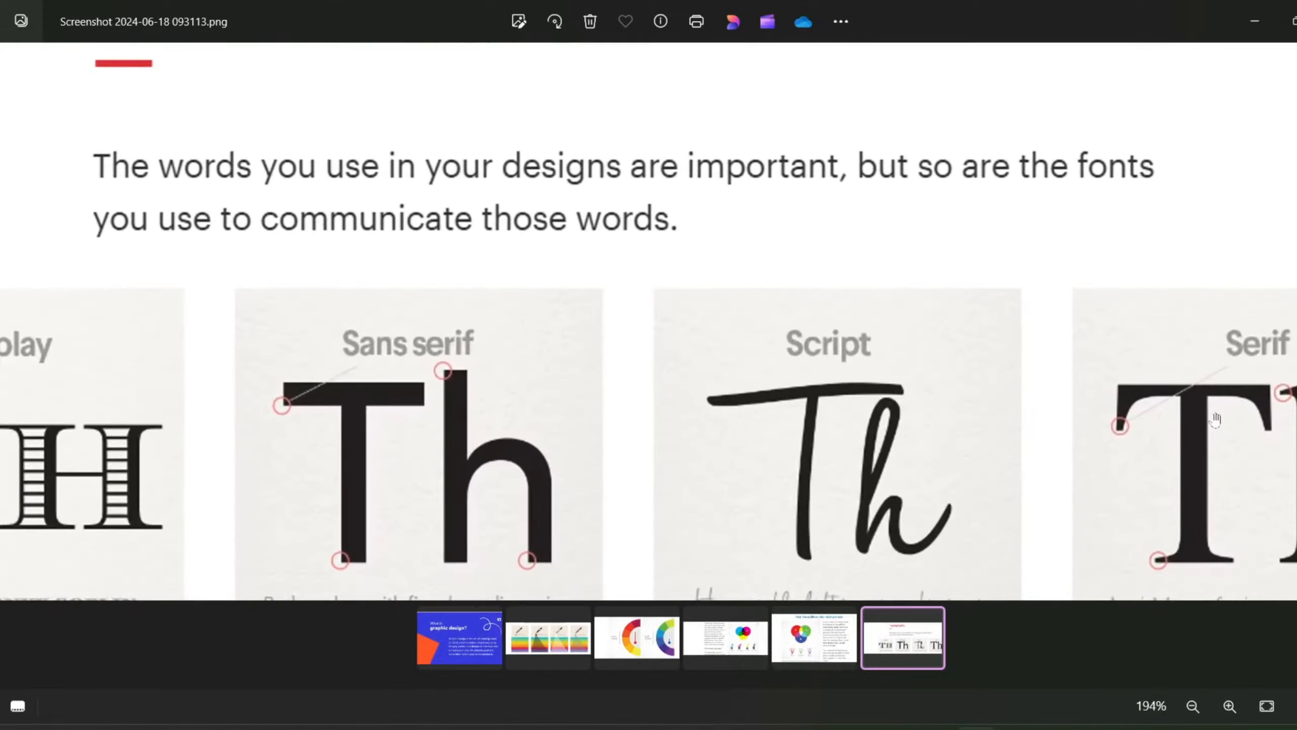
scroll(945, 501, down, 3)
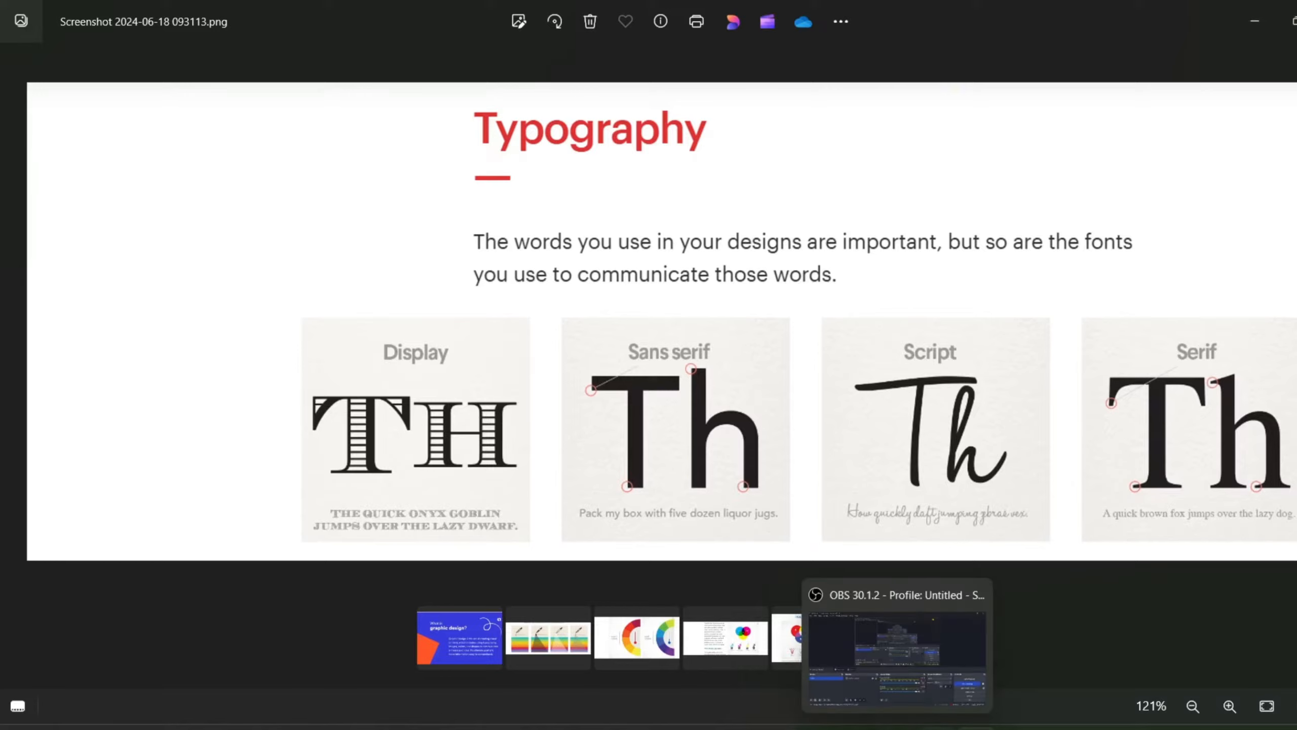
Step: Switch back to Photoshop, move the "hello" text to the canvas's upper-left area and activate the Type tool
click(943, 673)
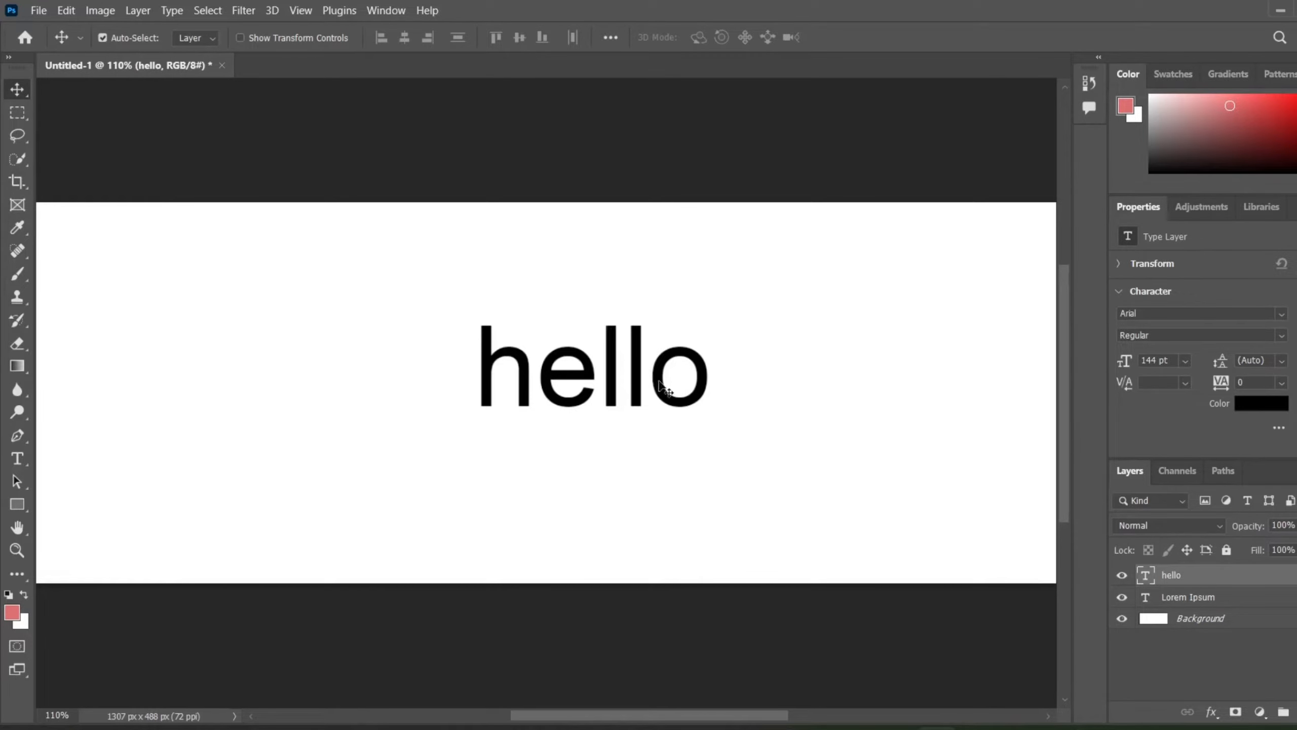
drag(584, 380, 242, 284)
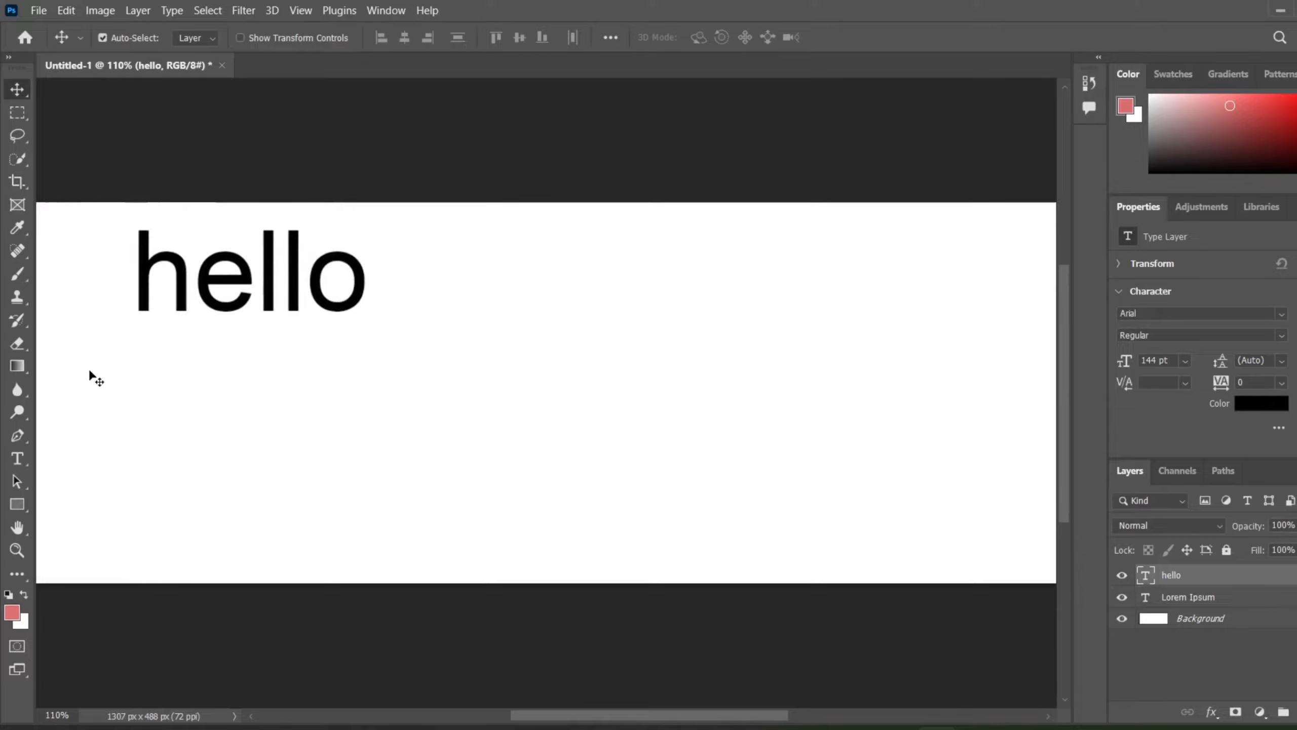
click(18, 460)
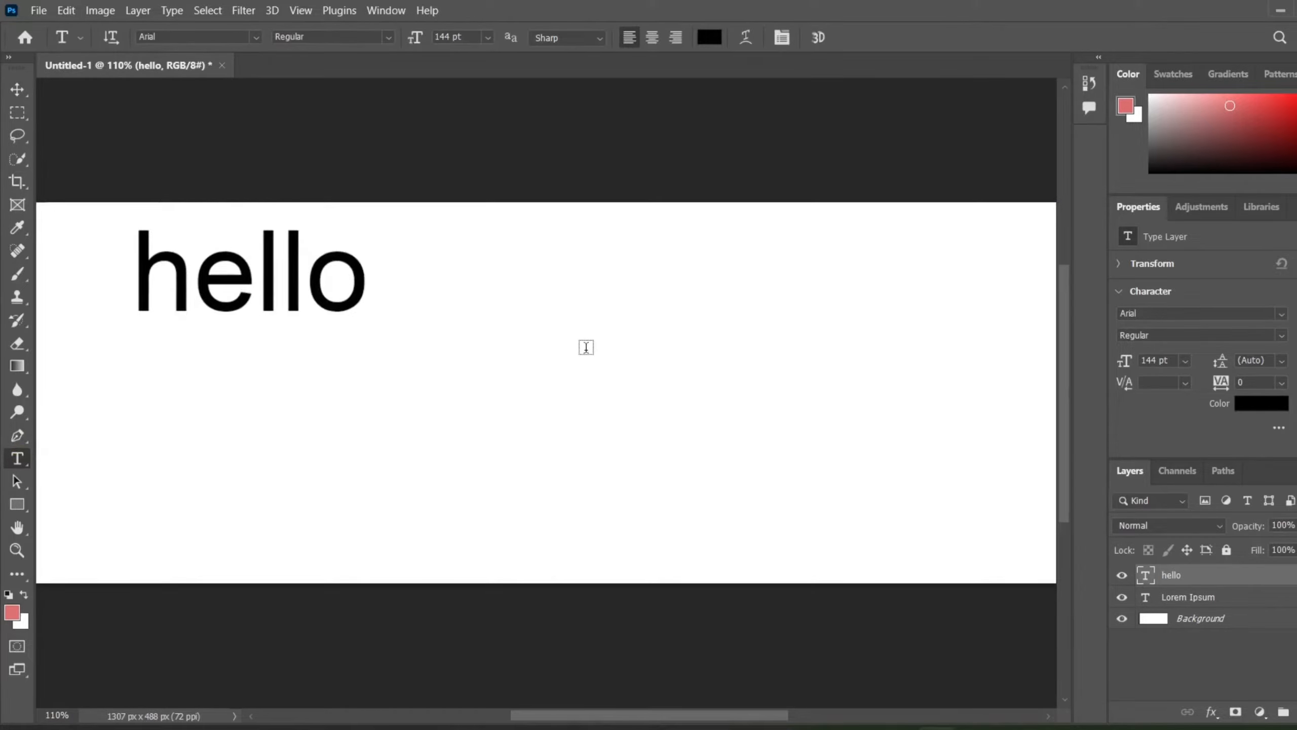
Step: Add a second "hello" text around the centre of the canvas, to the right of the existing one
click(587, 348)
key(BackSpace)
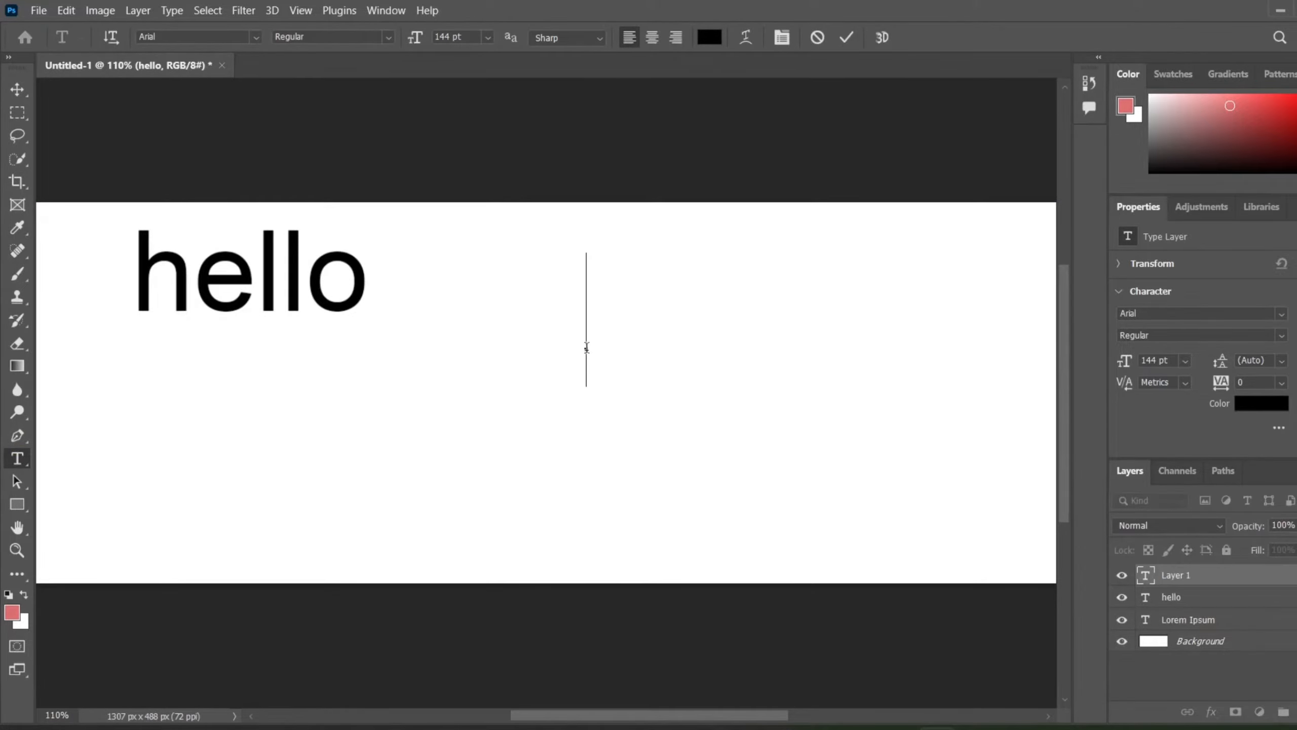
text(hello)
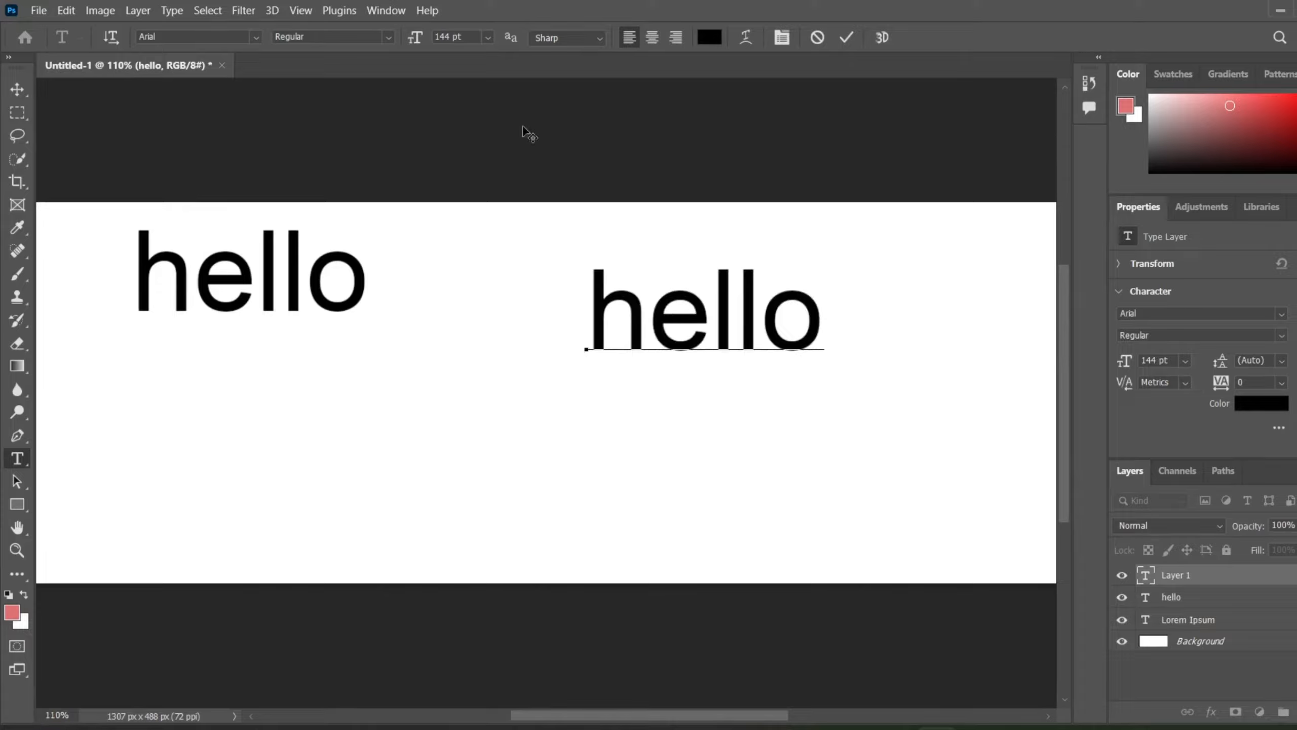
Step: Set the font of the new "hello" text to Source Serif 4 Variable Caption Black and commit the edit
key(ctrl+a)
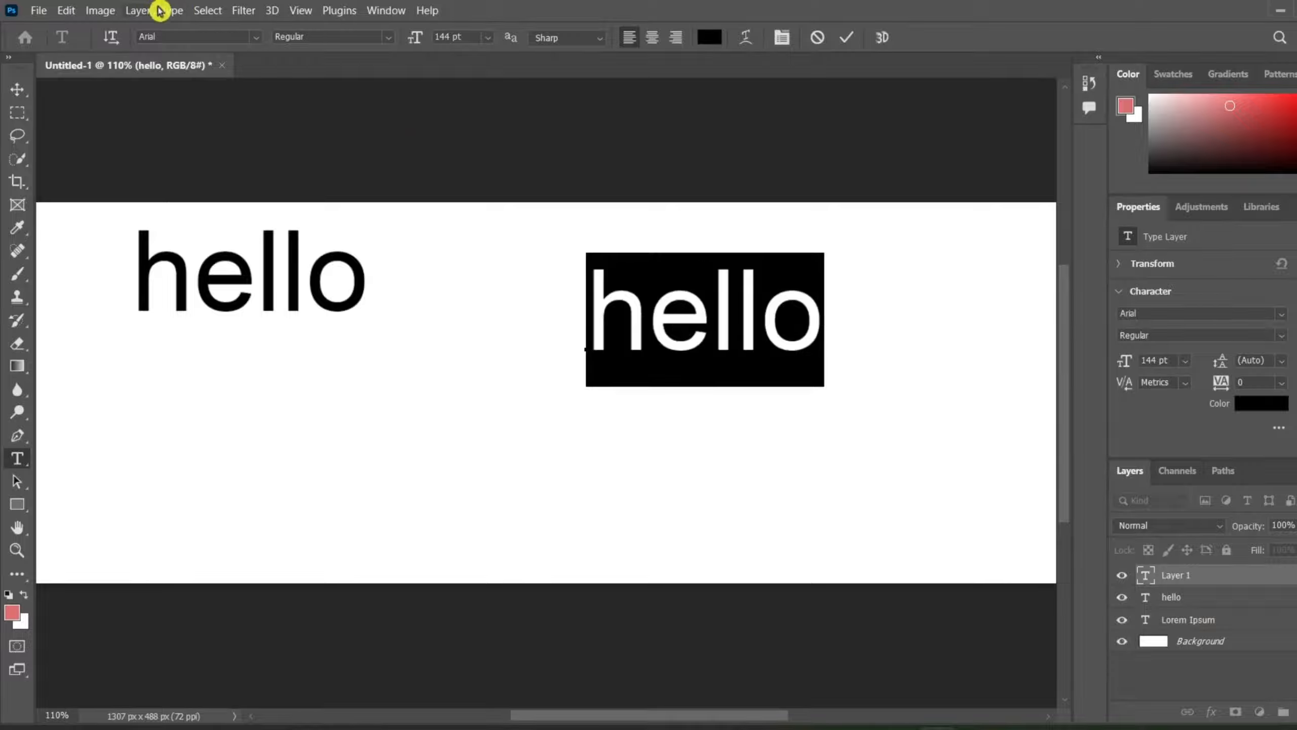
click(258, 39)
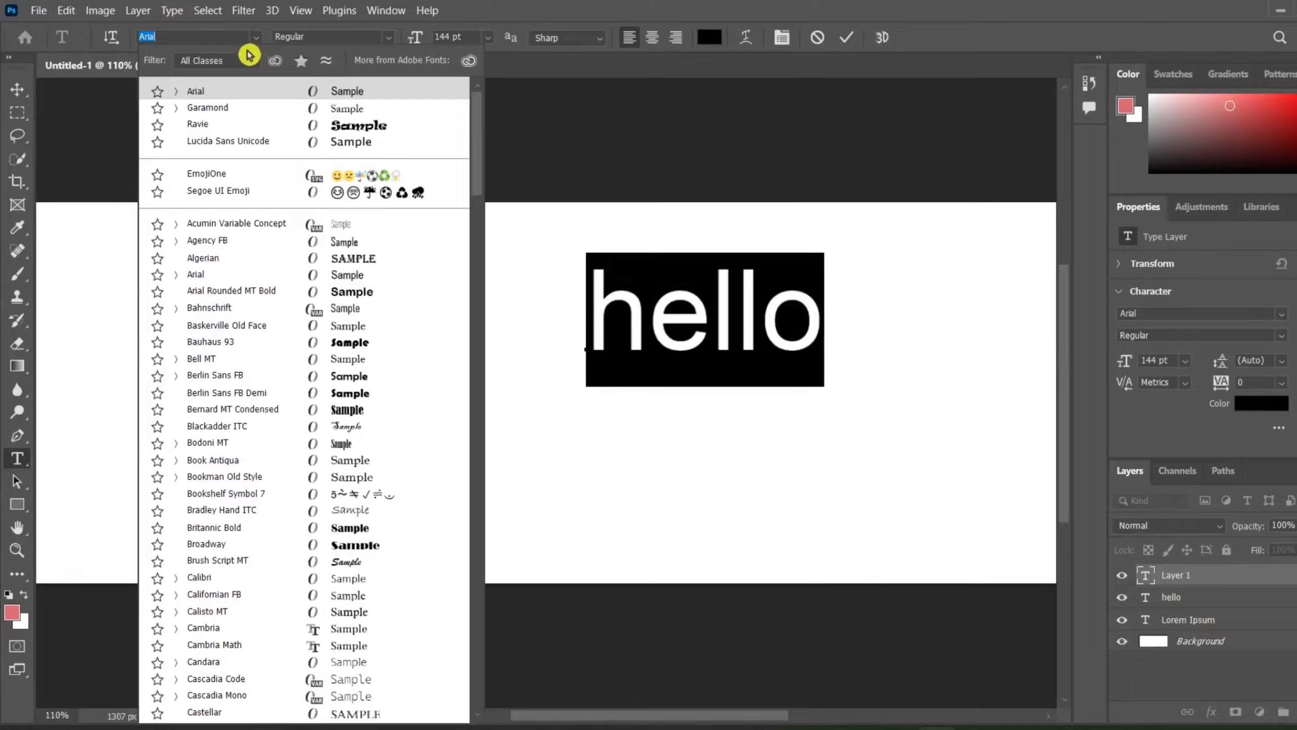
text(se)
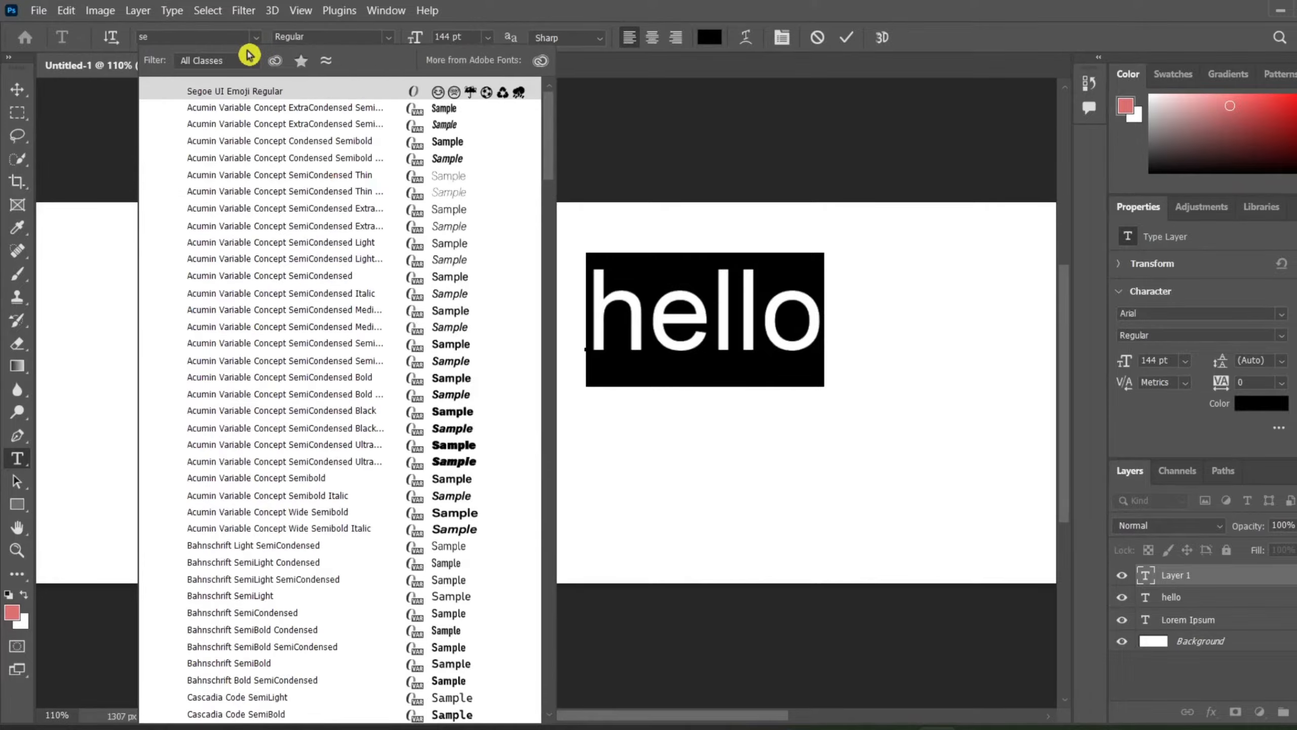
text(rif 4 Variable)
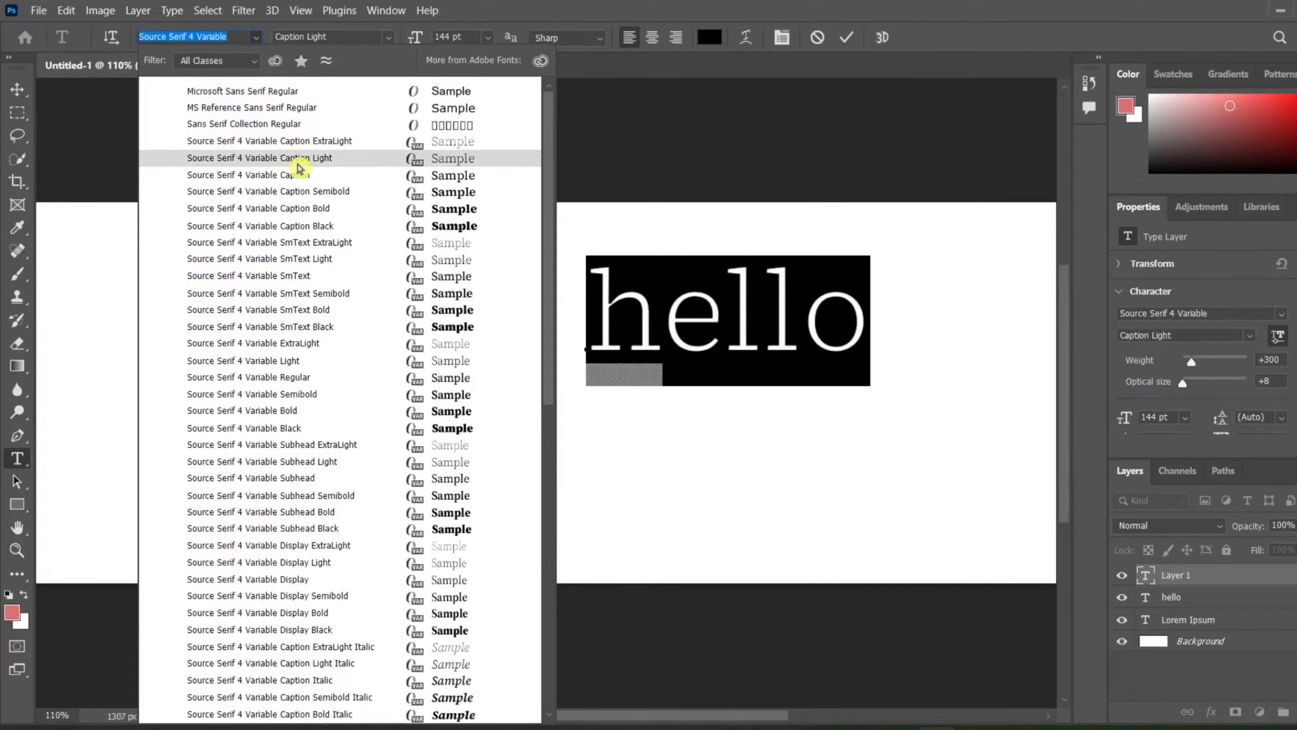
click(305, 226)
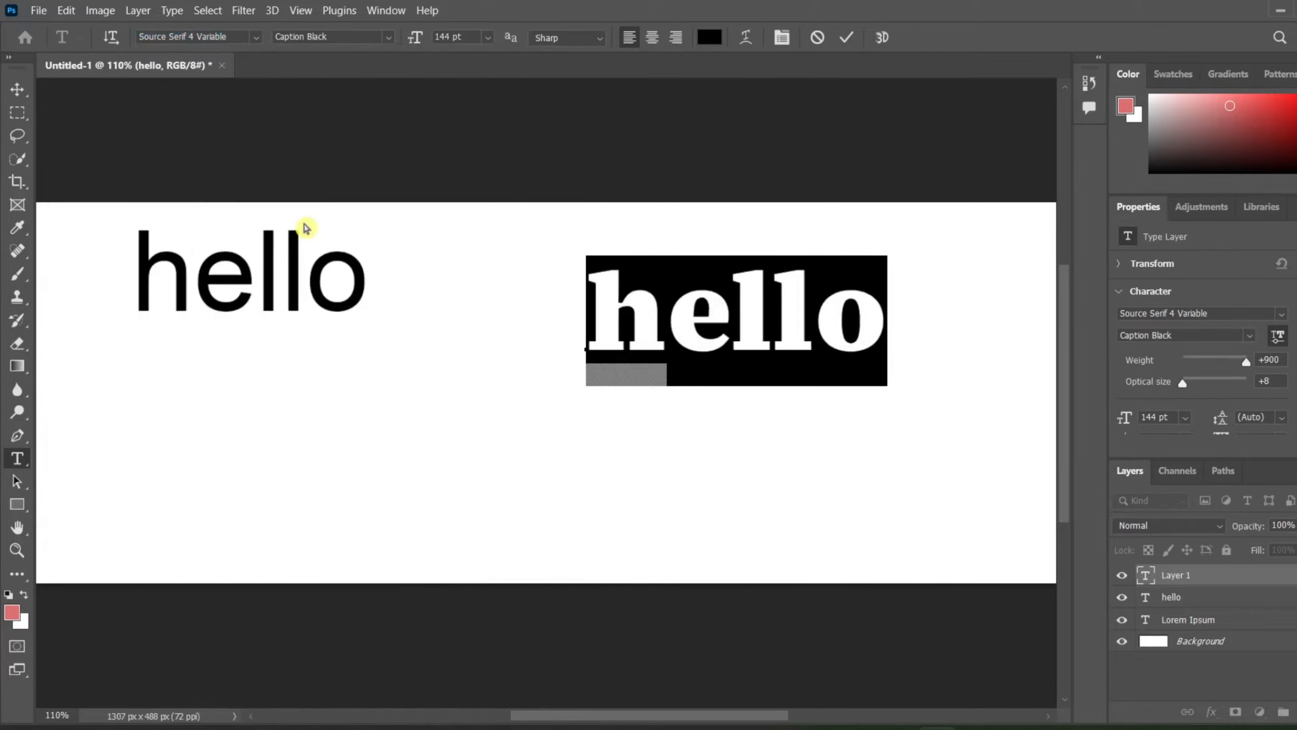
click(846, 38)
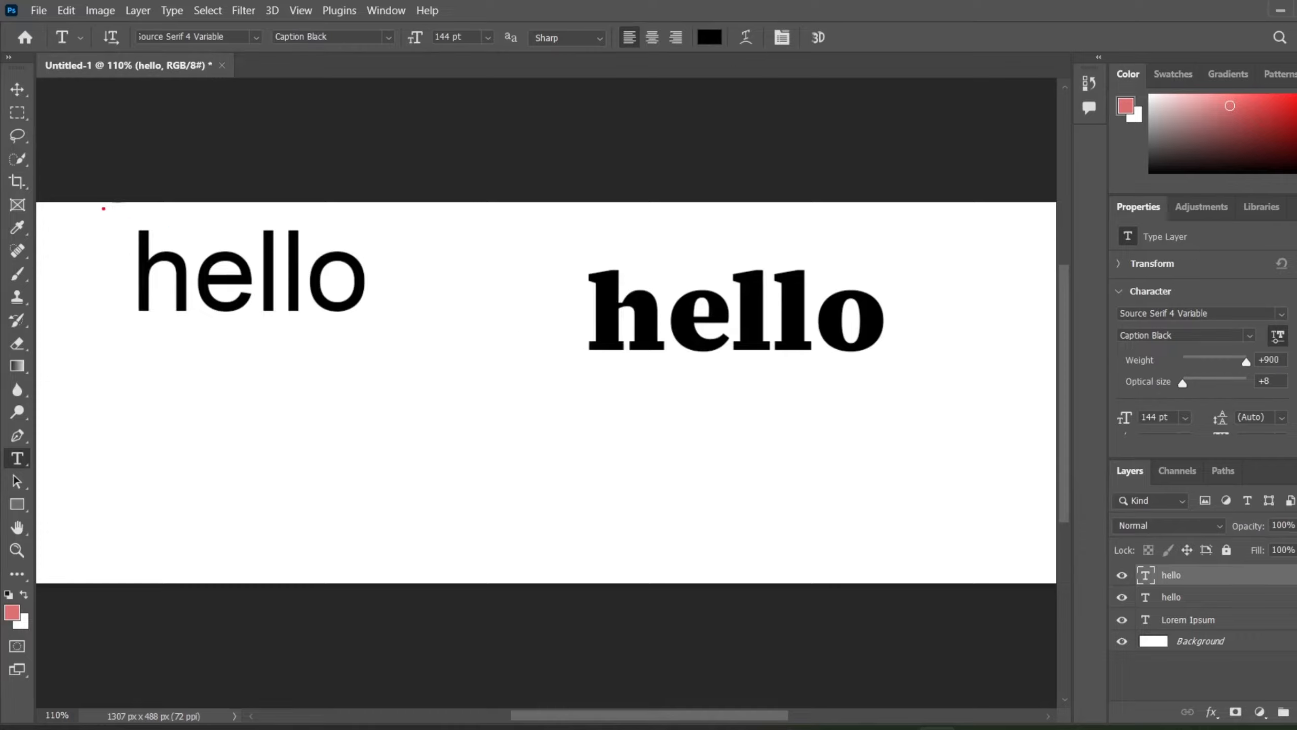
drag(103, 208, 466, 357)
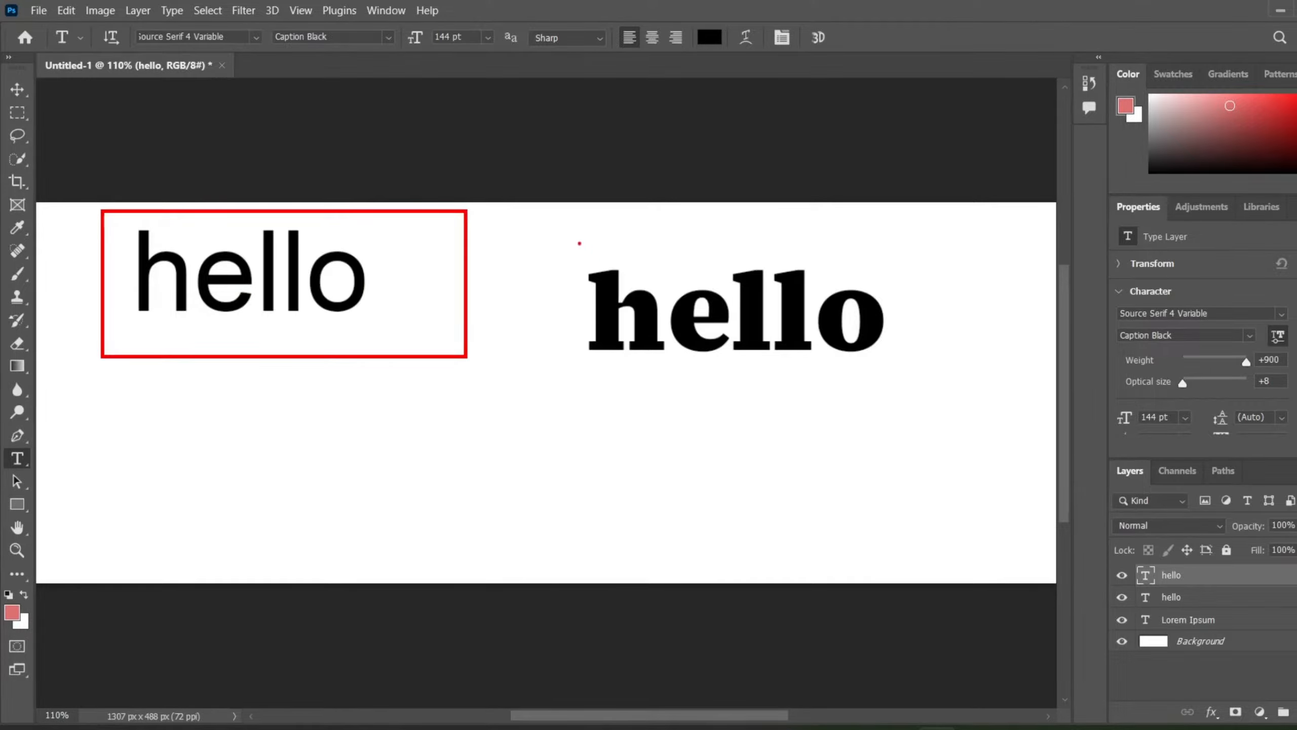
drag(573, 239, 963, 417)
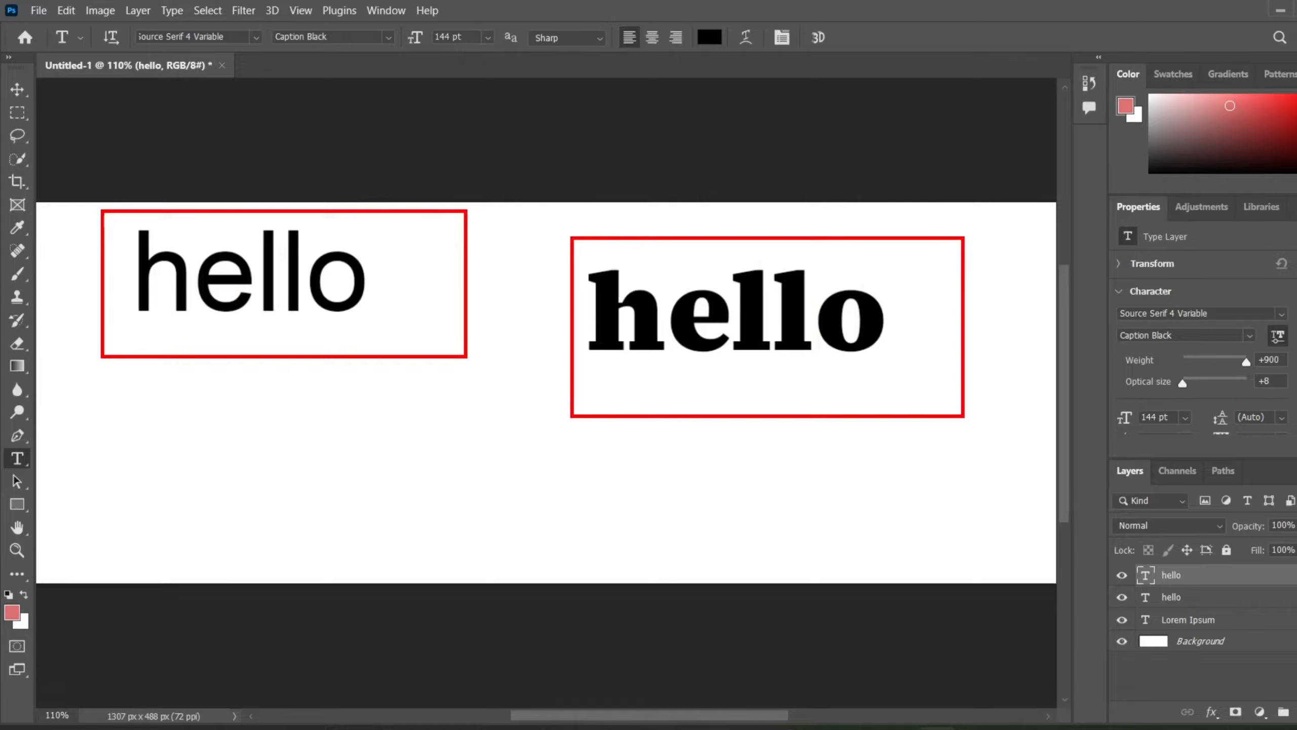
key(Escape)
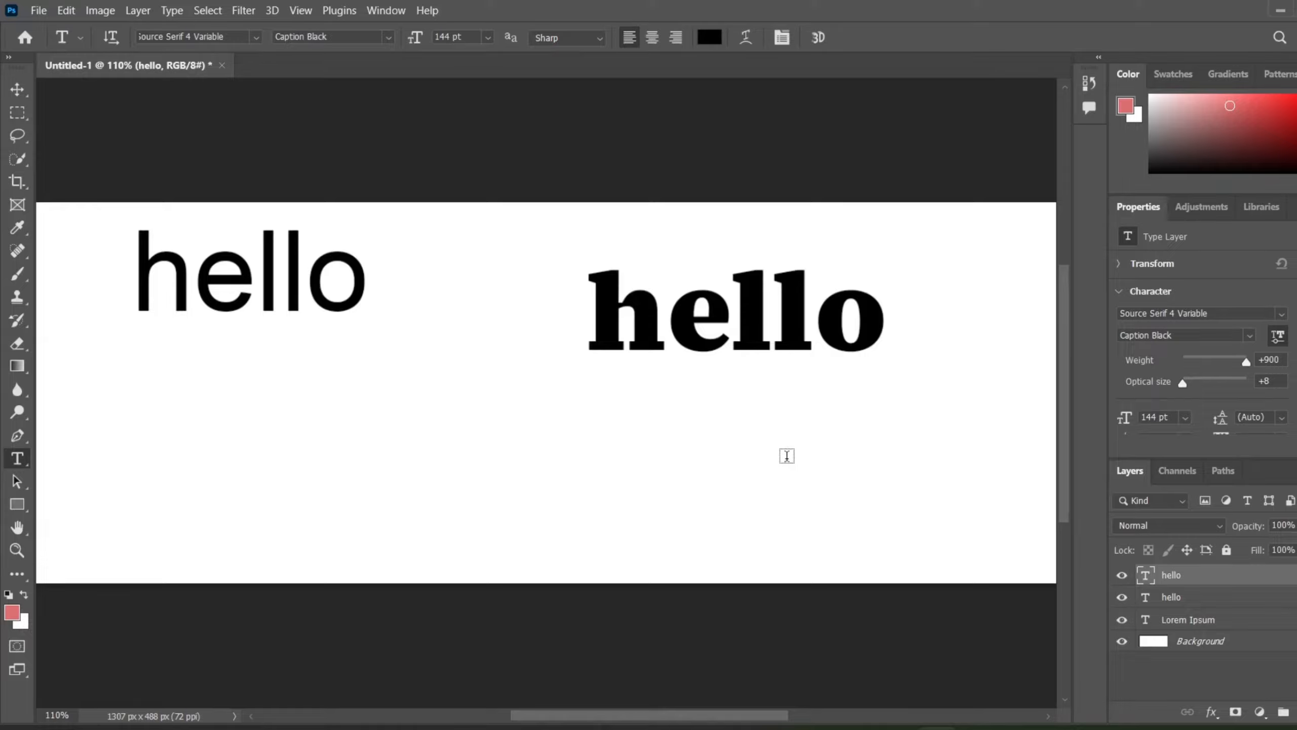
Step: Switch to the Photos viewer to review the font categories in the Typography screenshot, and return to Photoshop
mouse_move(963, 716)
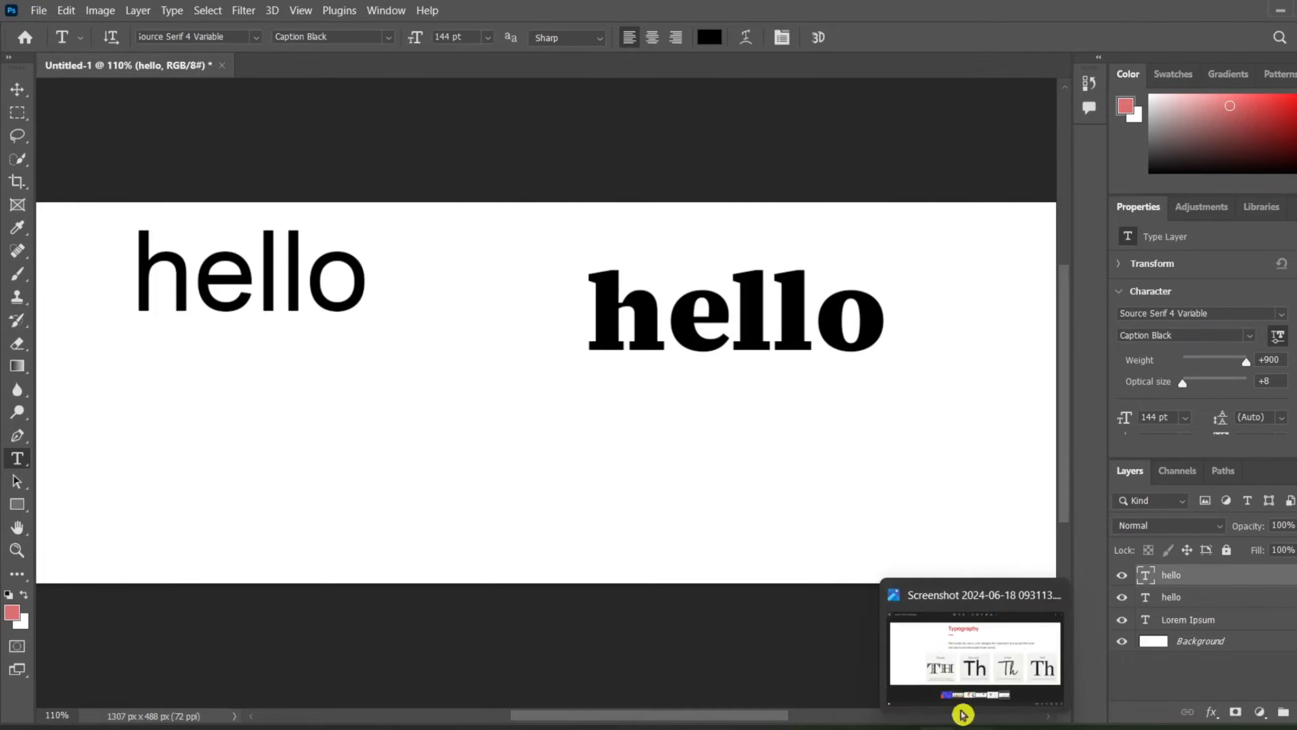
click(947, 656)
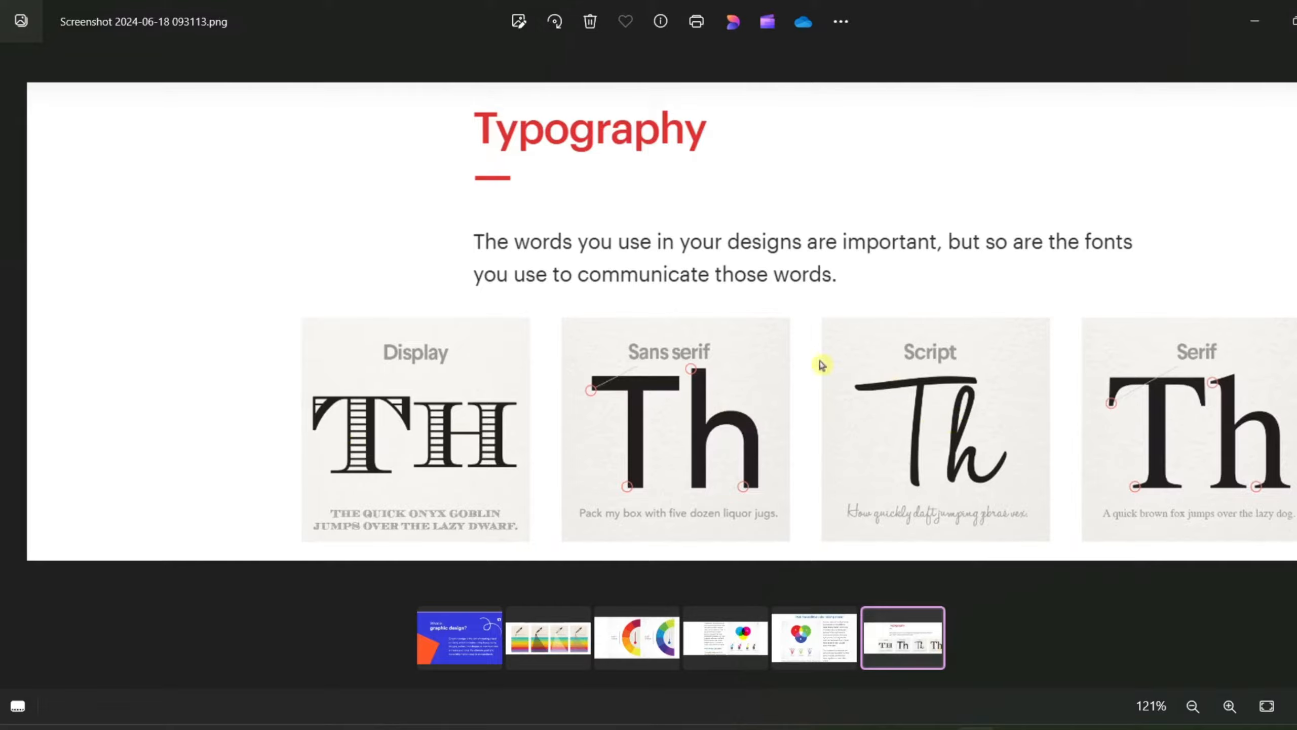
mouse_move(936, 718)
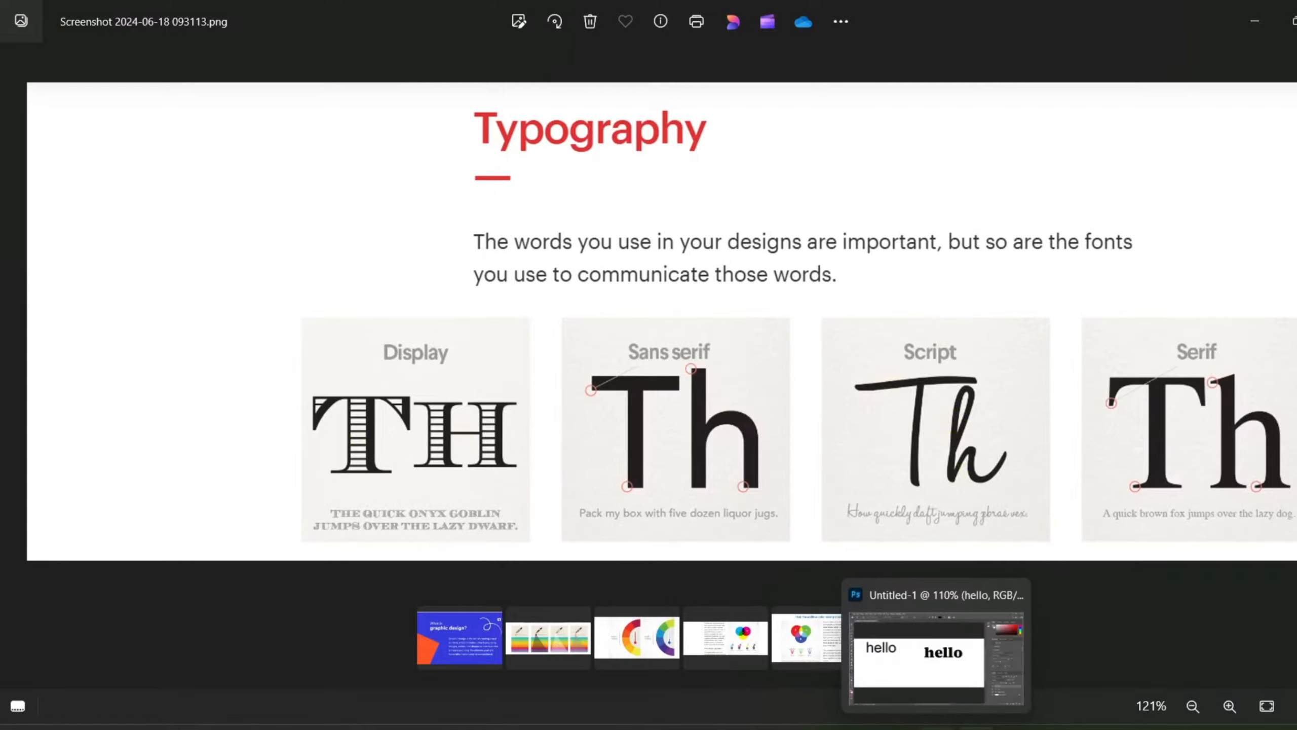
click(942, 659)
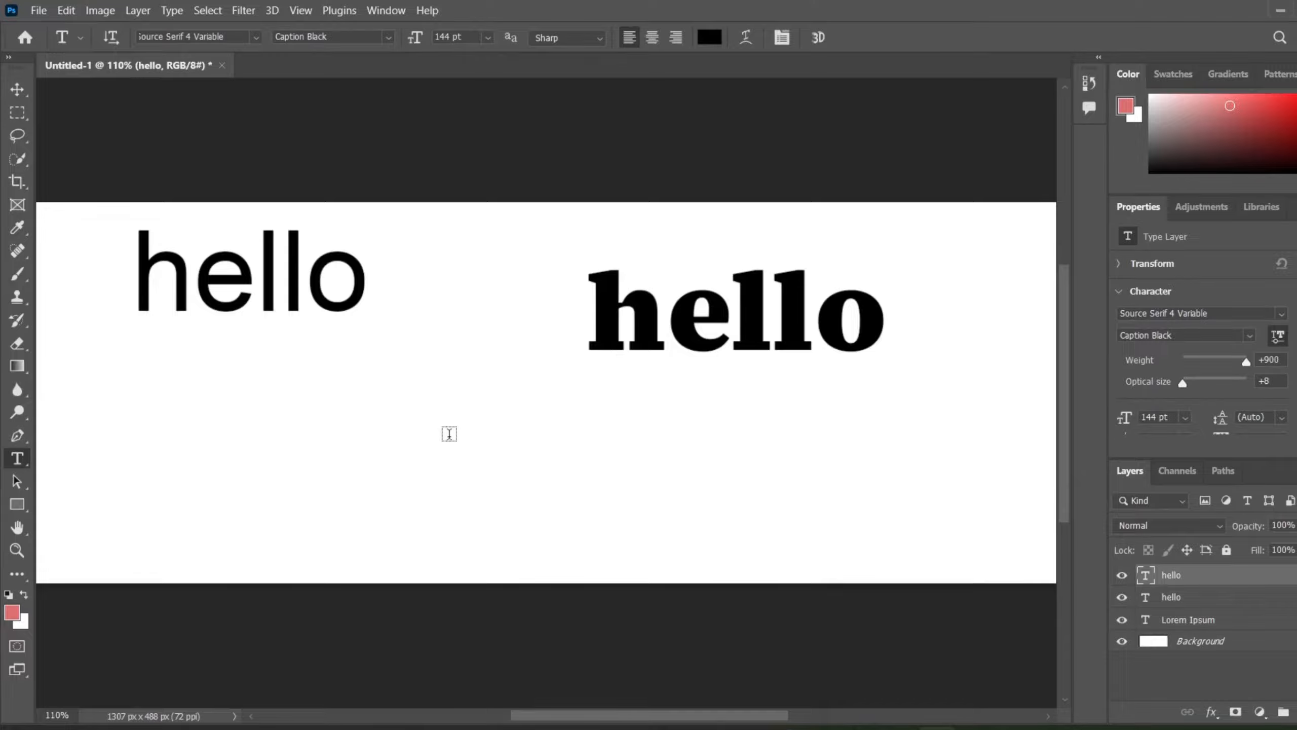
Step: Add a third "hello" text and move it to the lower-left area of the canvas, below the Arial one
click(449, 433)
key(BackSpace)
text(h)
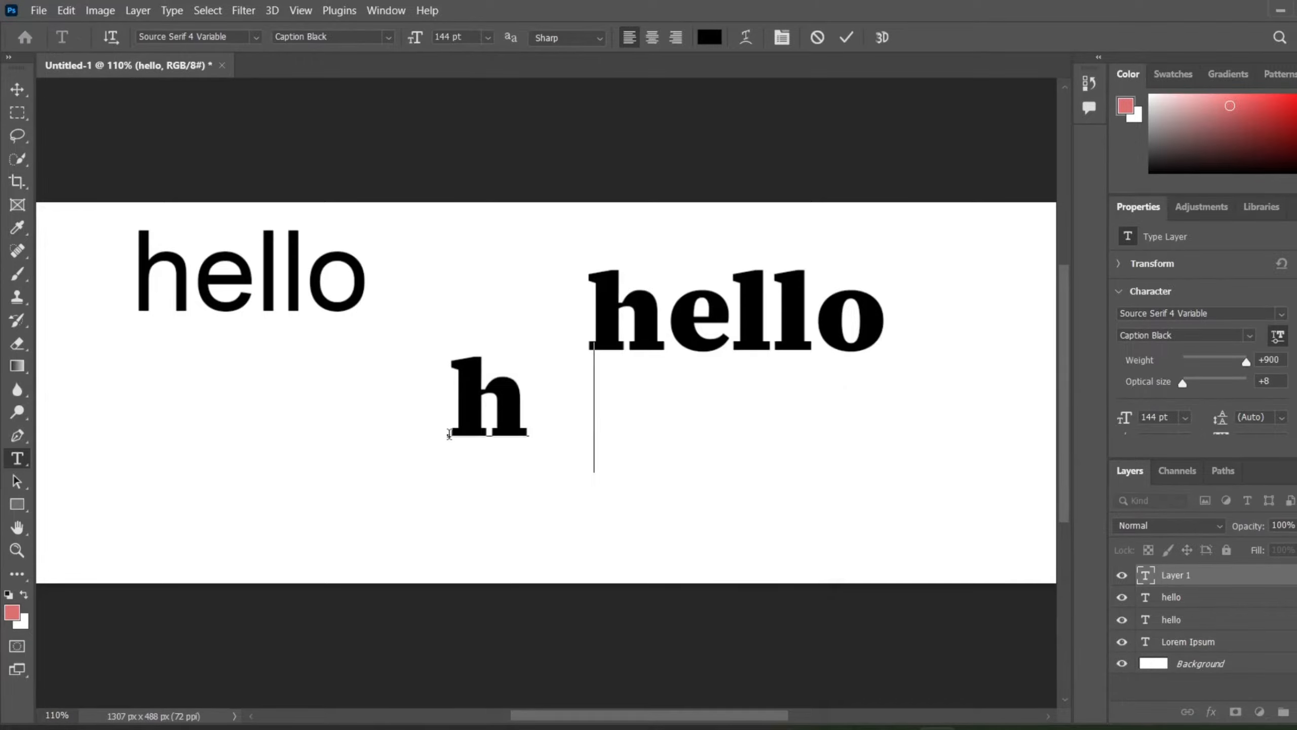
text(ello)
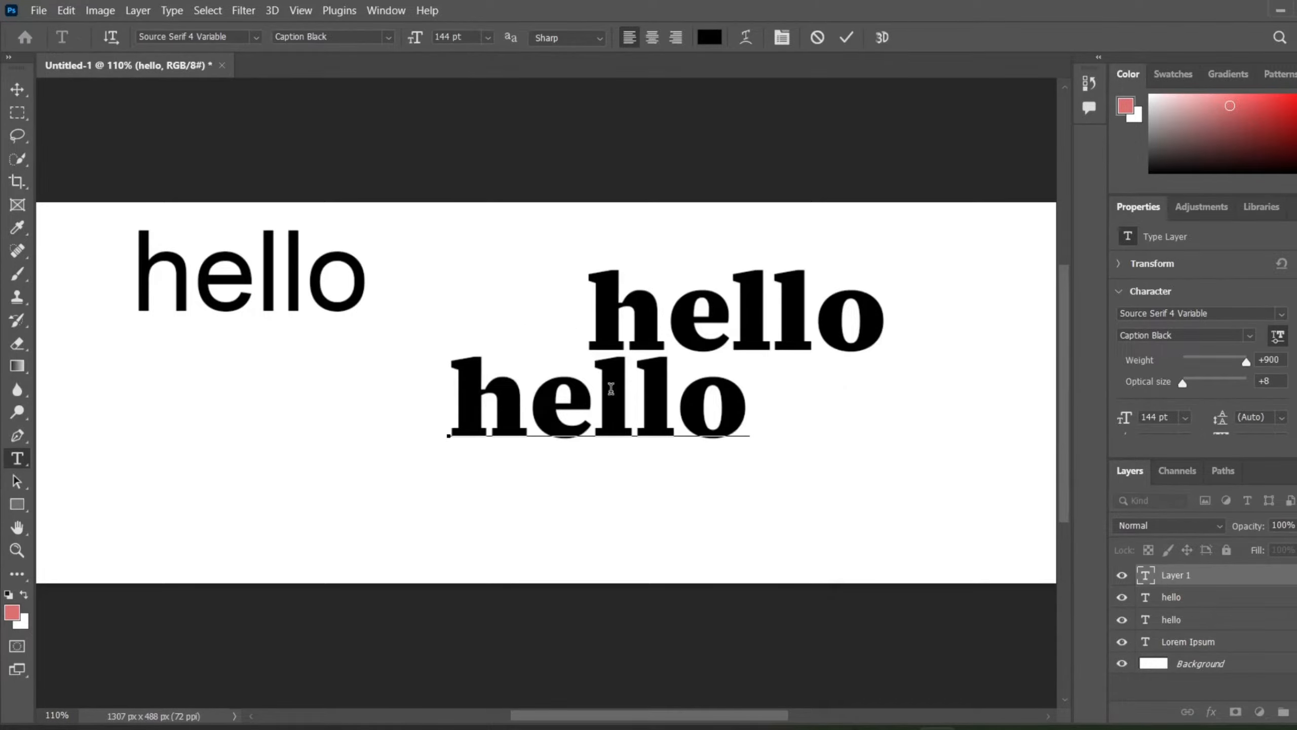
click(16, 89)
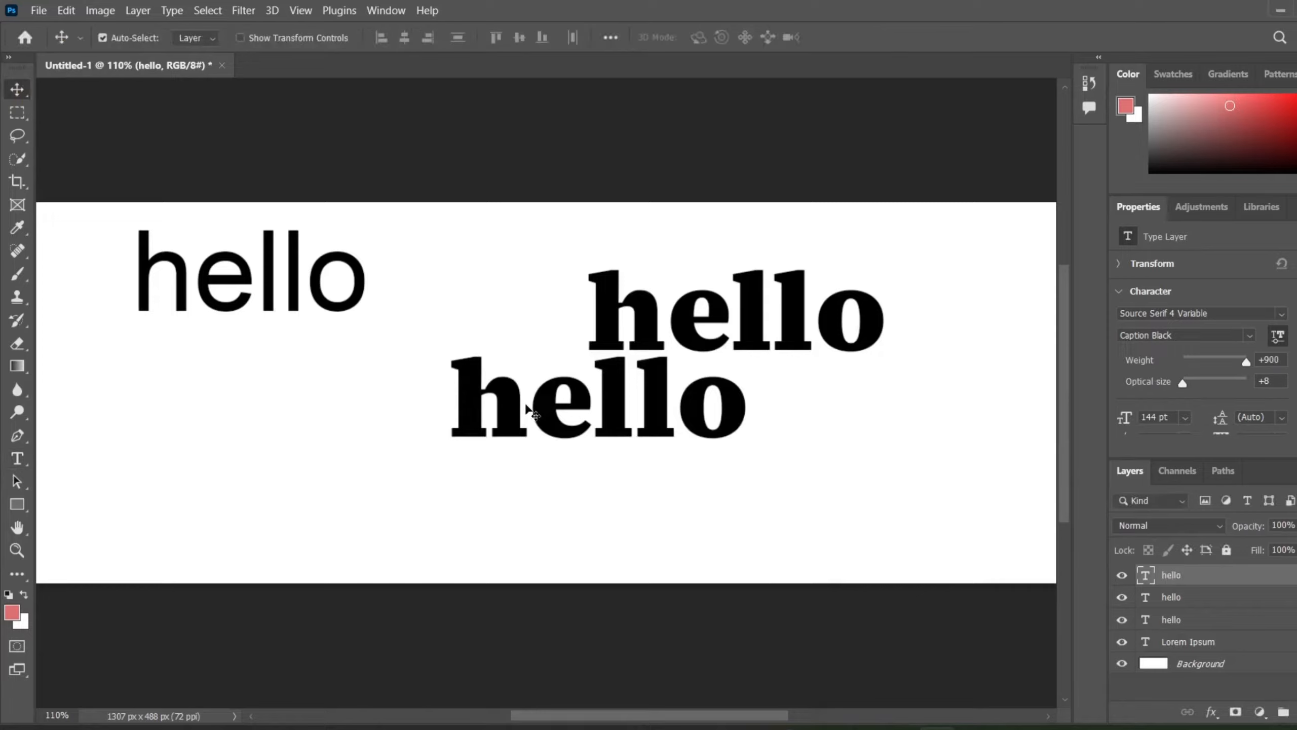
drag(516, 404, 342, 439)
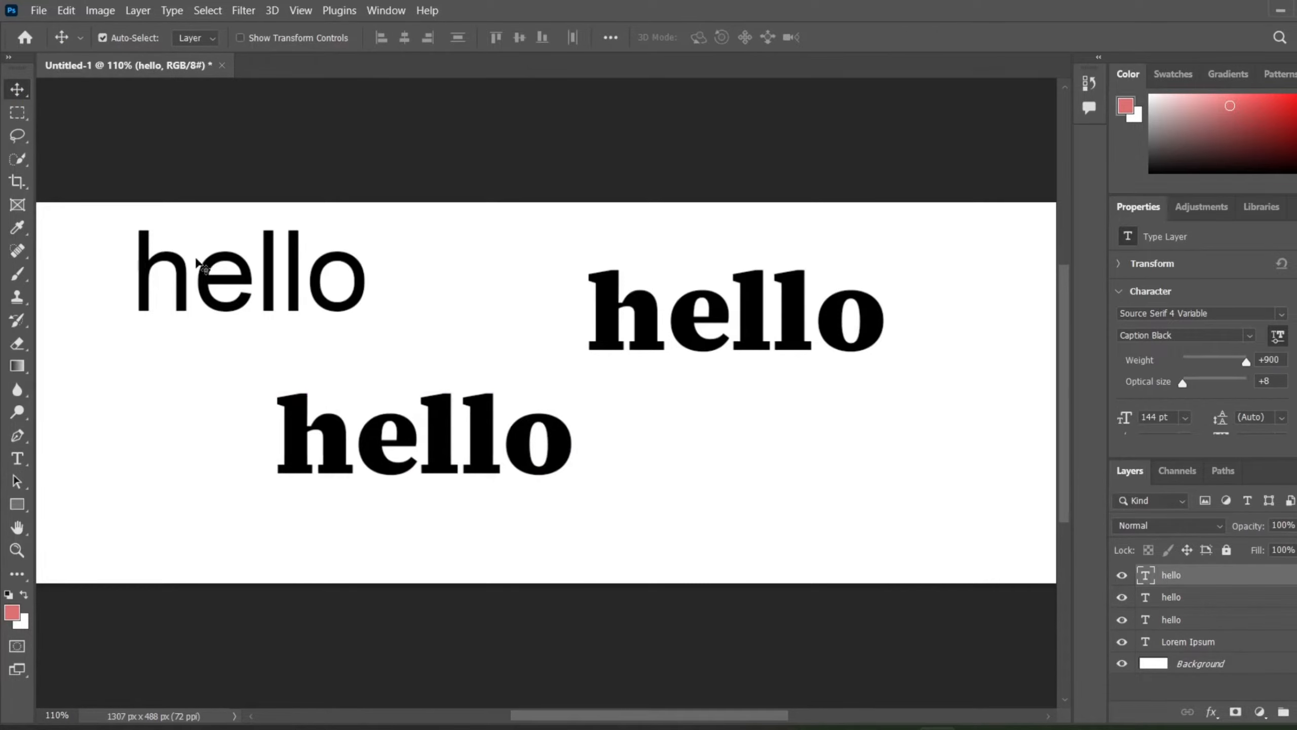
Step: Change the font of the lower-left "hello" text to Brush Script MT Italic, commit it and return to the Move tool
double_click(479, 423)
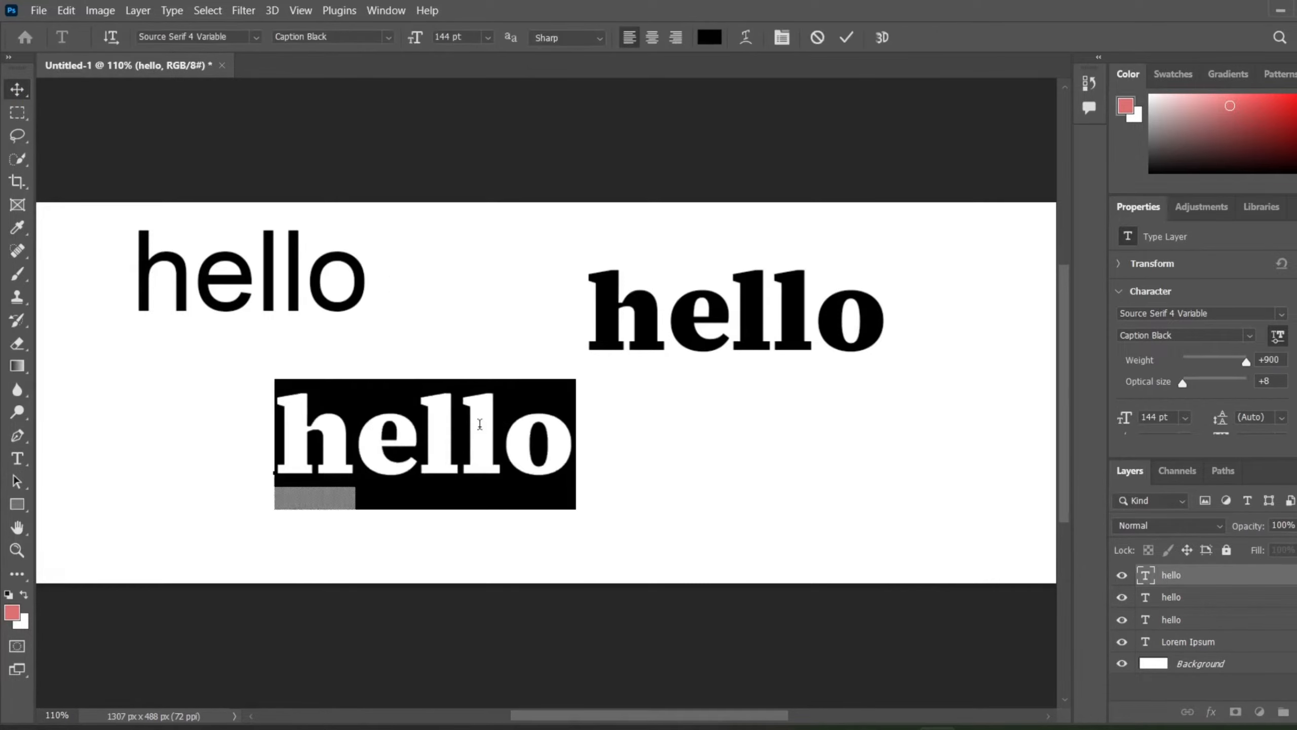
click(256, 38)
text(scri)
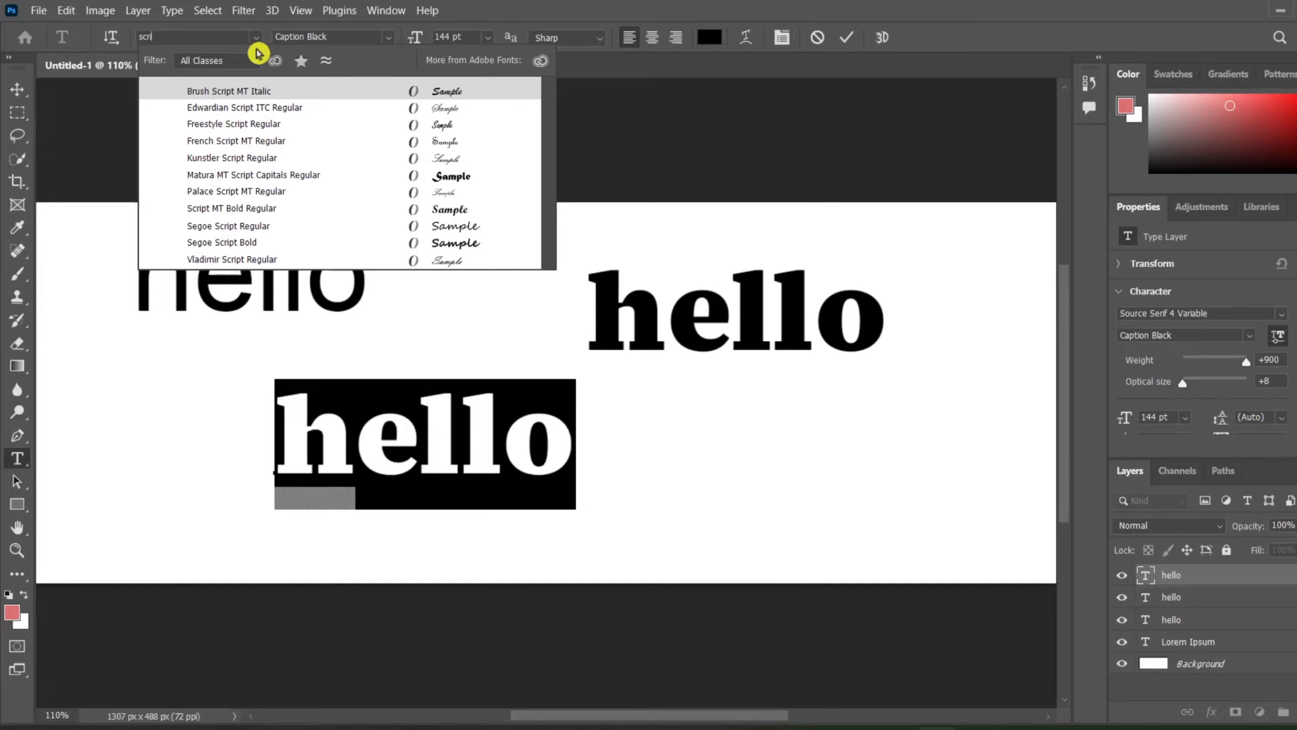
click(256, 90)
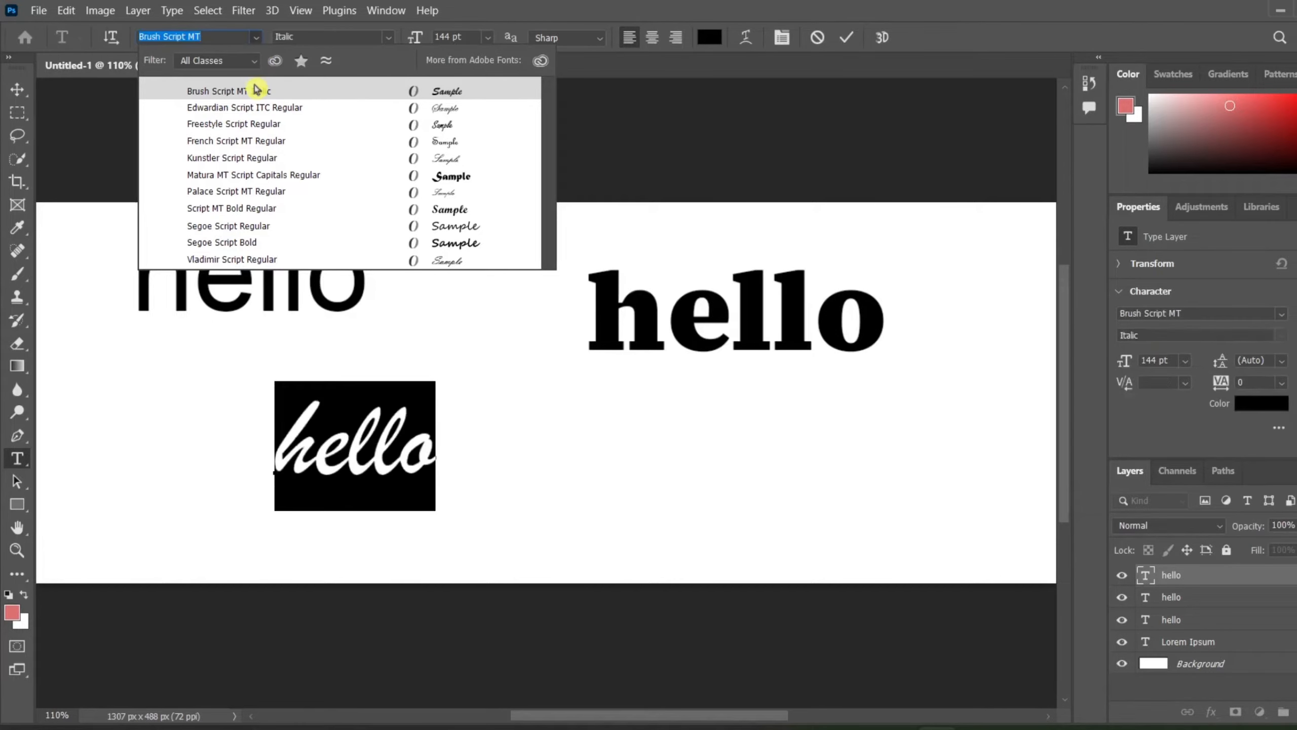
click(846, 41)
key(v)
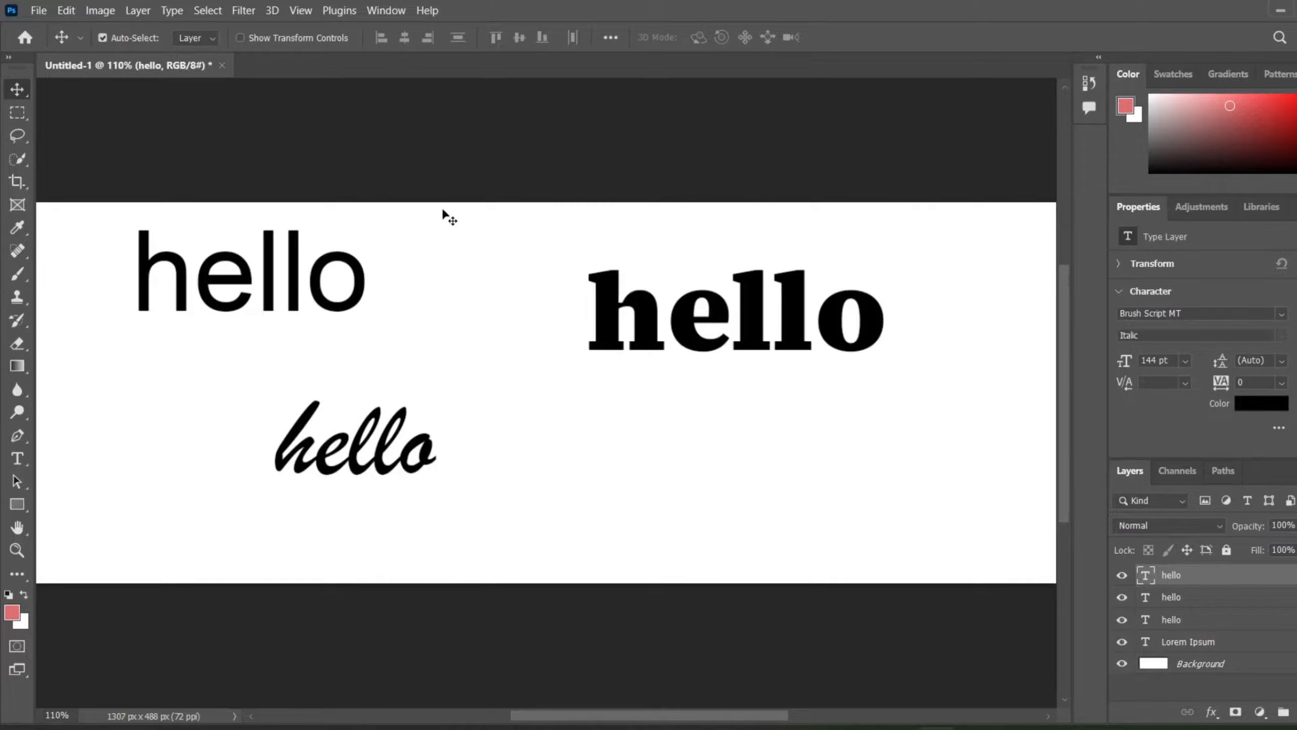
key(ctrl)
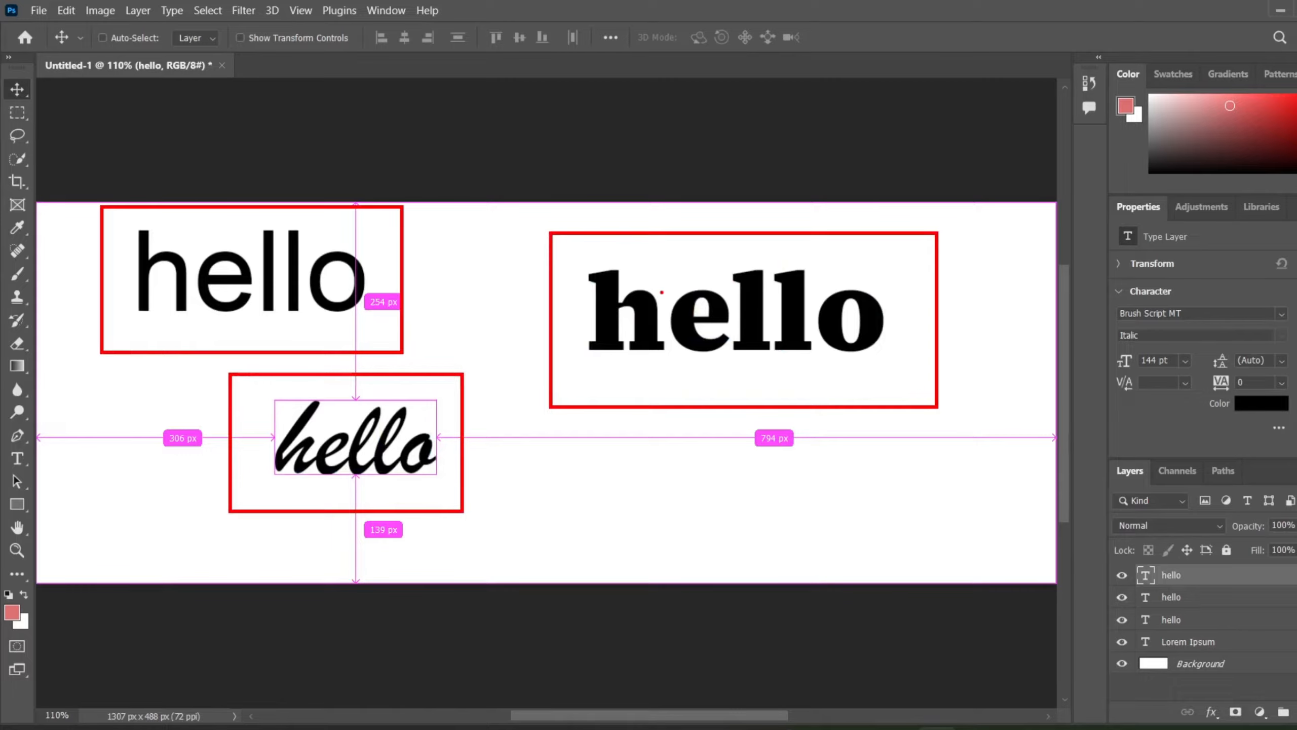
key(Escape)
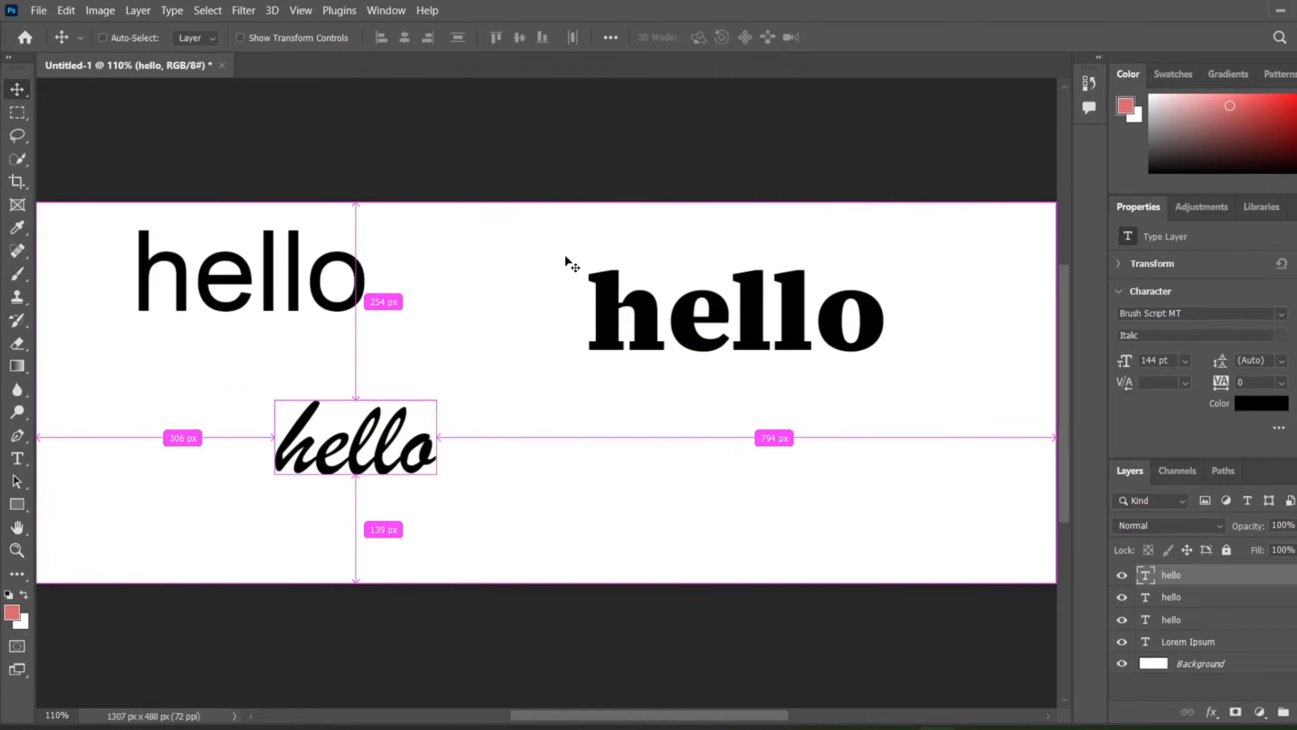
Step: Deselect the layer, and shift the script "hello" text slightly down and to the left
click(503, 256)
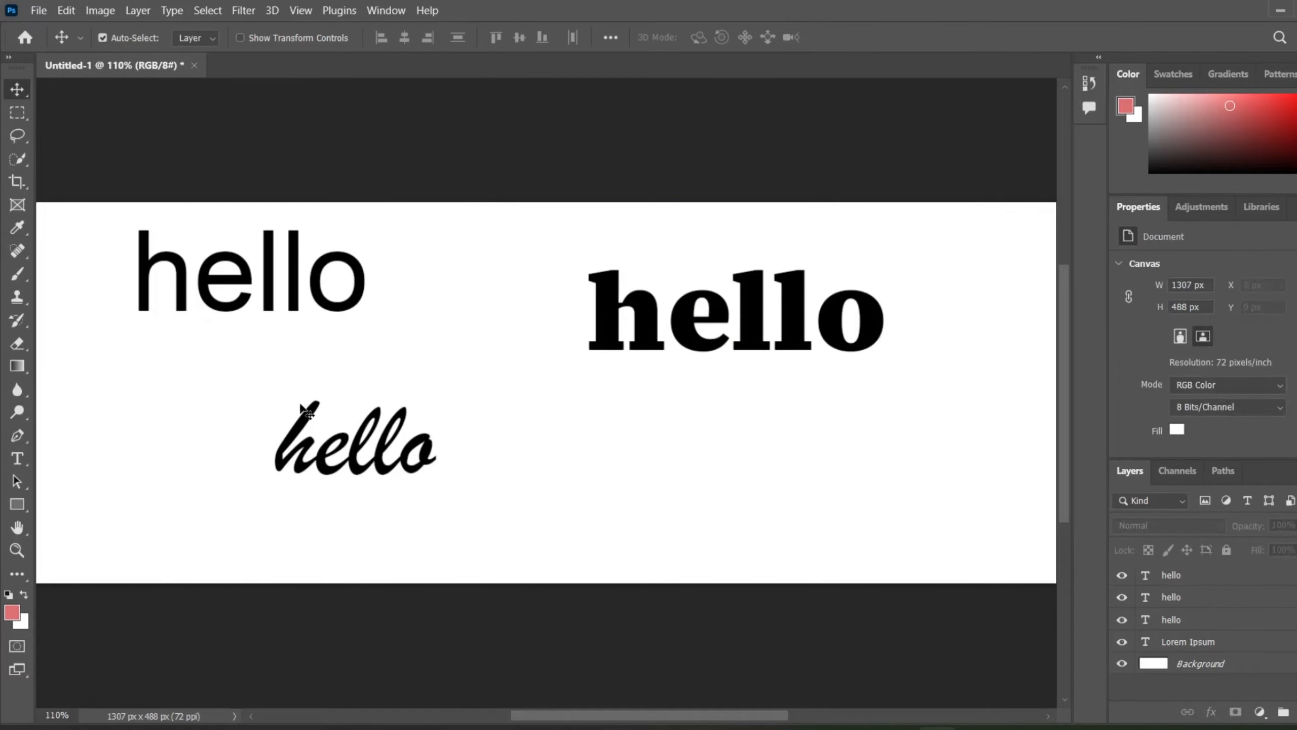
drag(328, 457, 305, 470)
Step: Add a fourth "hello" text below the bold serif one with the Type tool
click(18, 462)
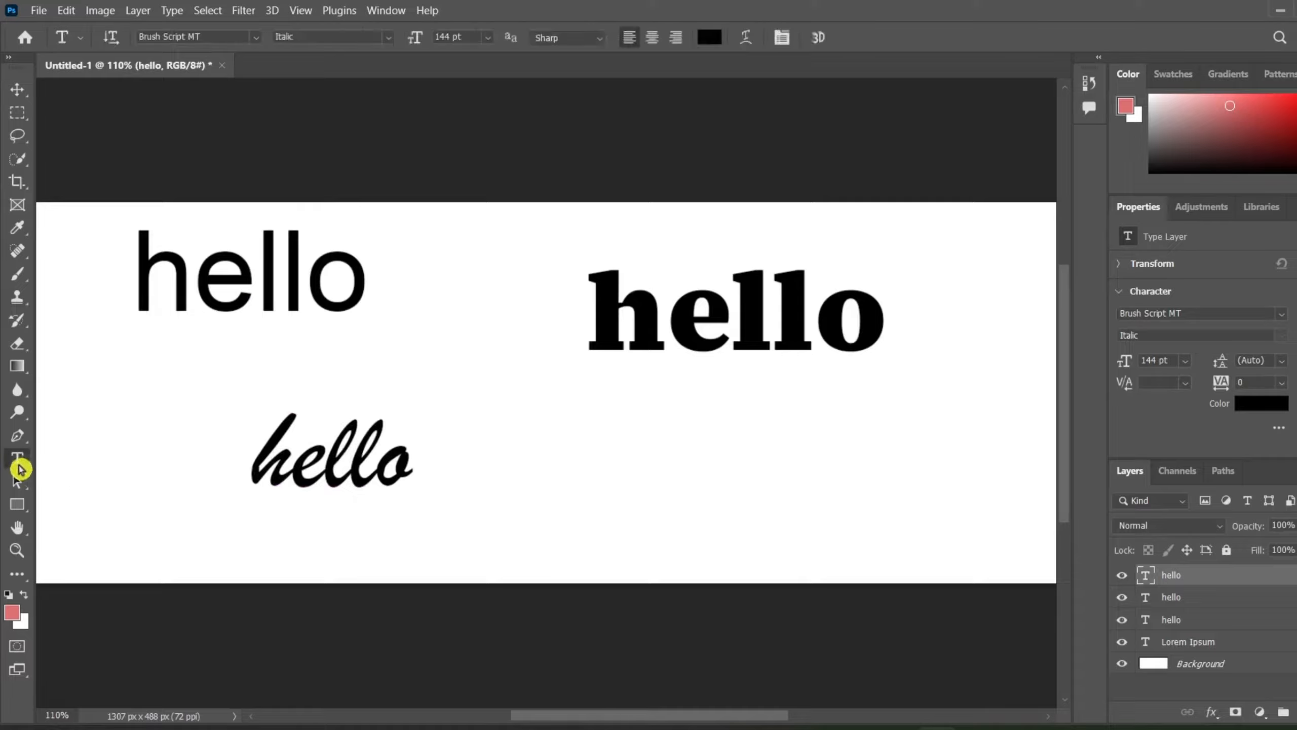
click(613, 476)
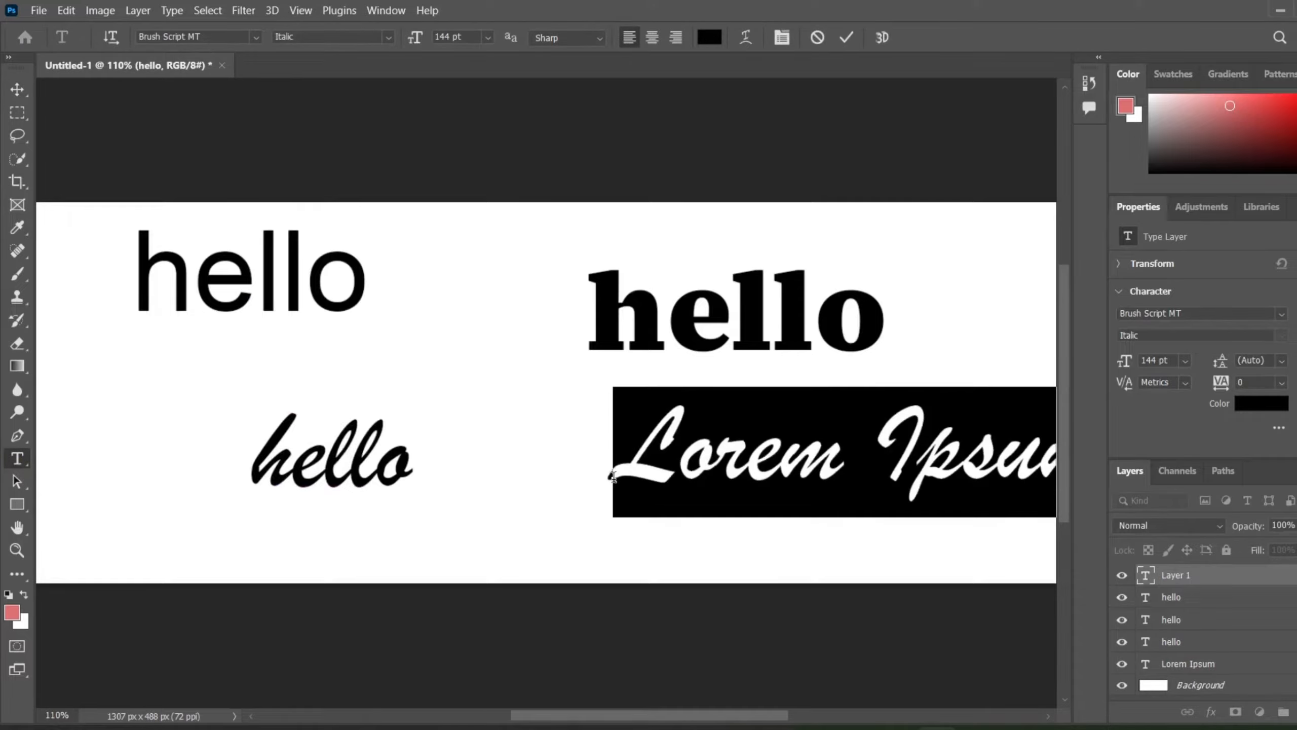
key(BackSpace)
text(hello)
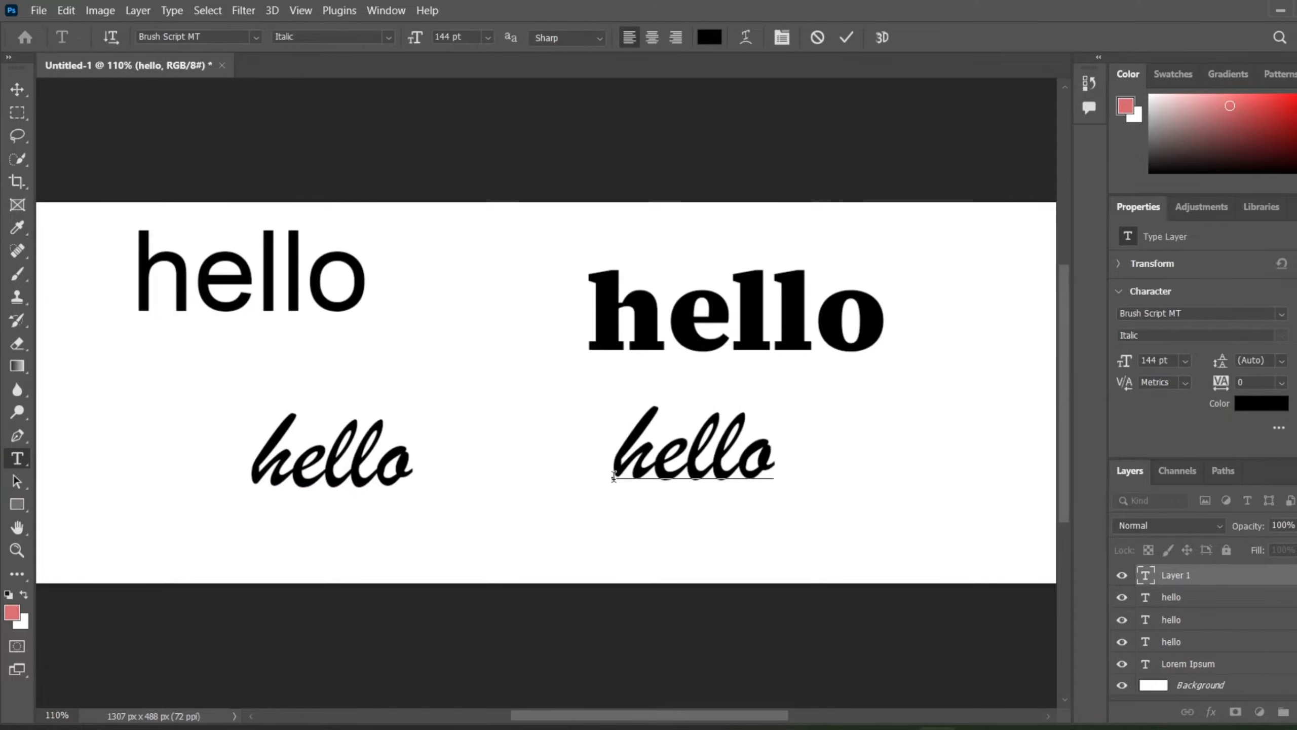
Step: Set the font of the fourth "hello" text to Sitka Display Semibold Italic and commit the edit
key(ctrl+a)
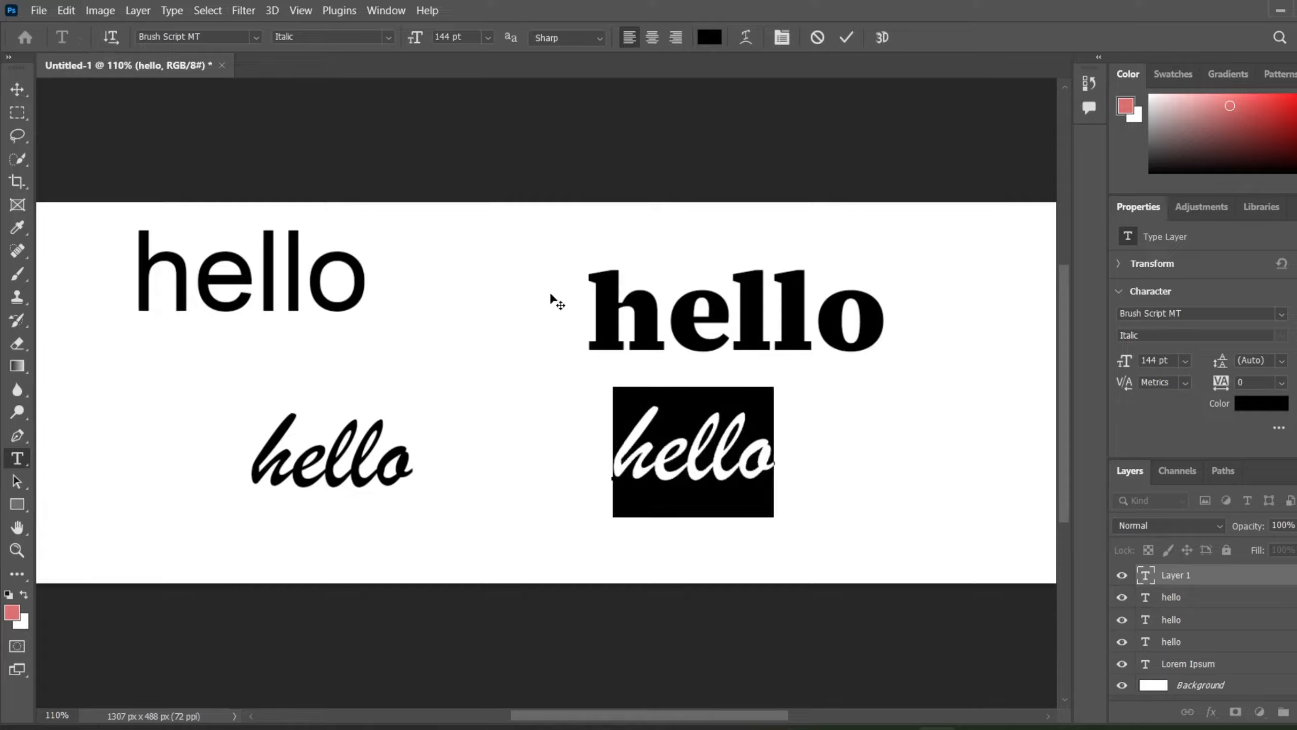
click(257, 37)
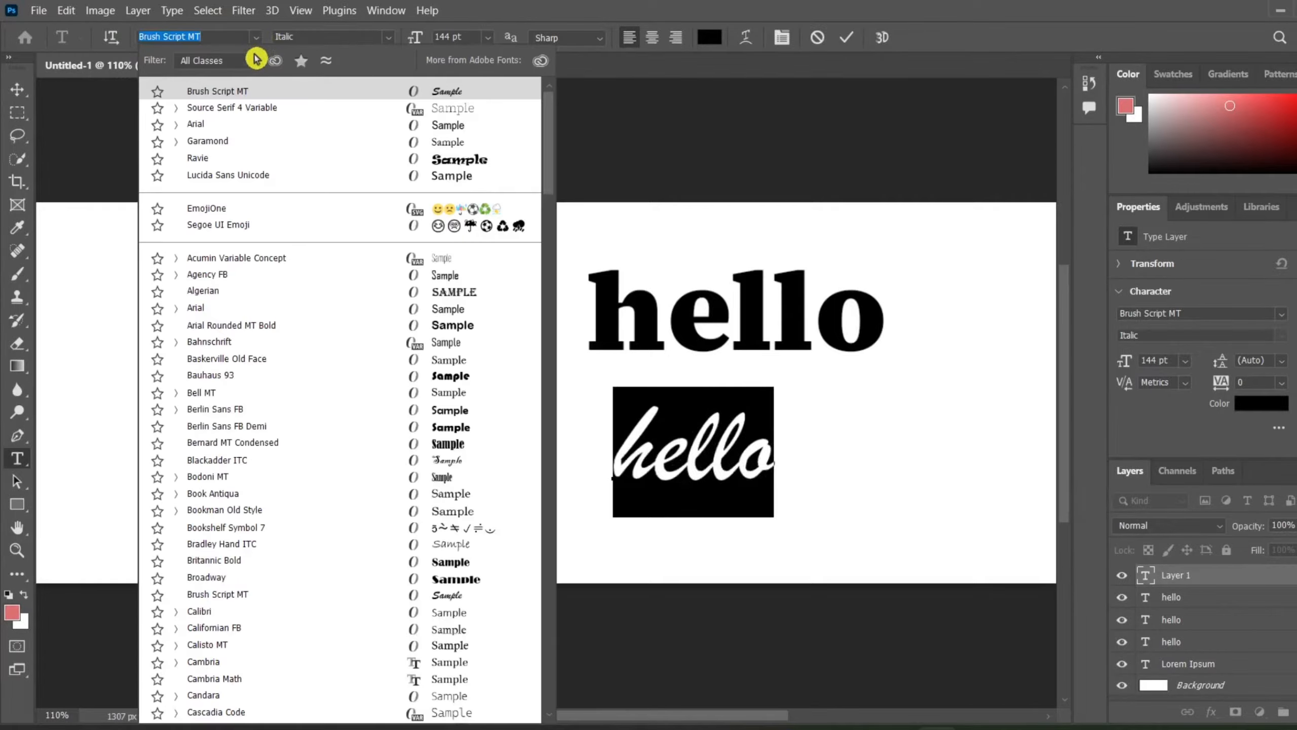
text(display)
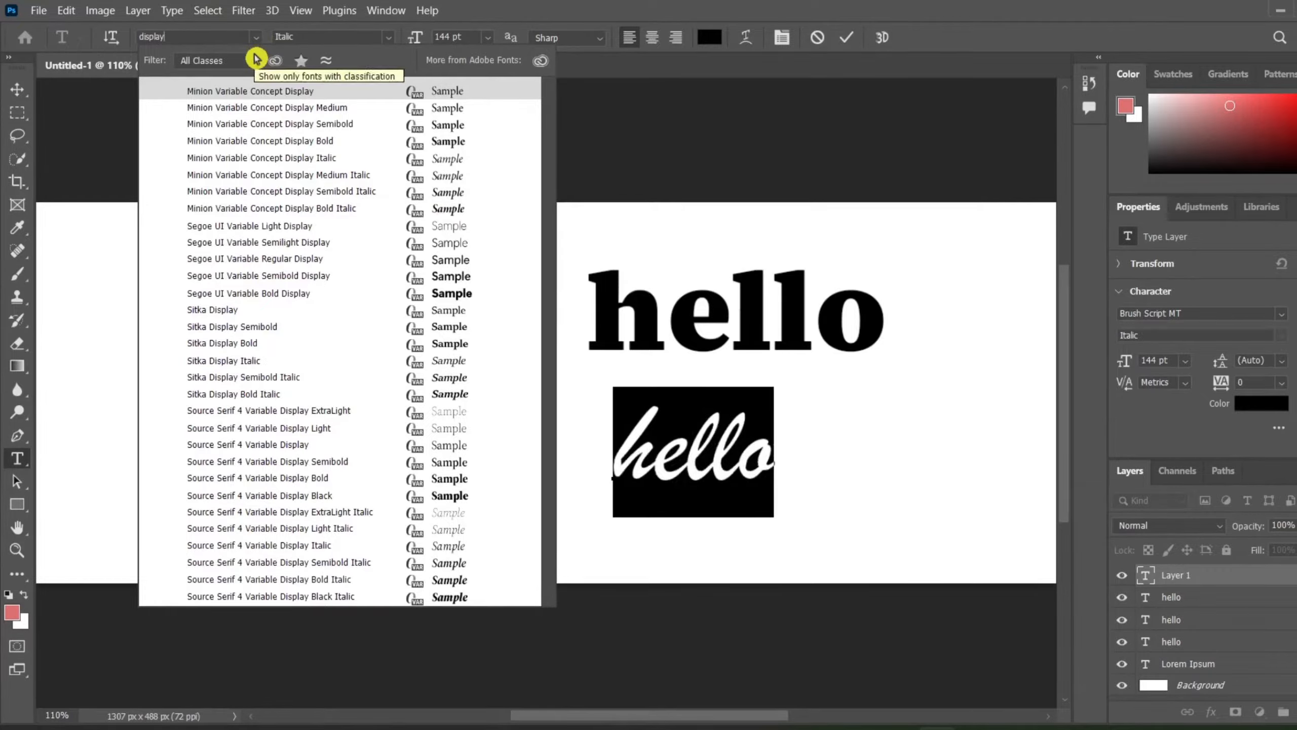
click(286, 92)
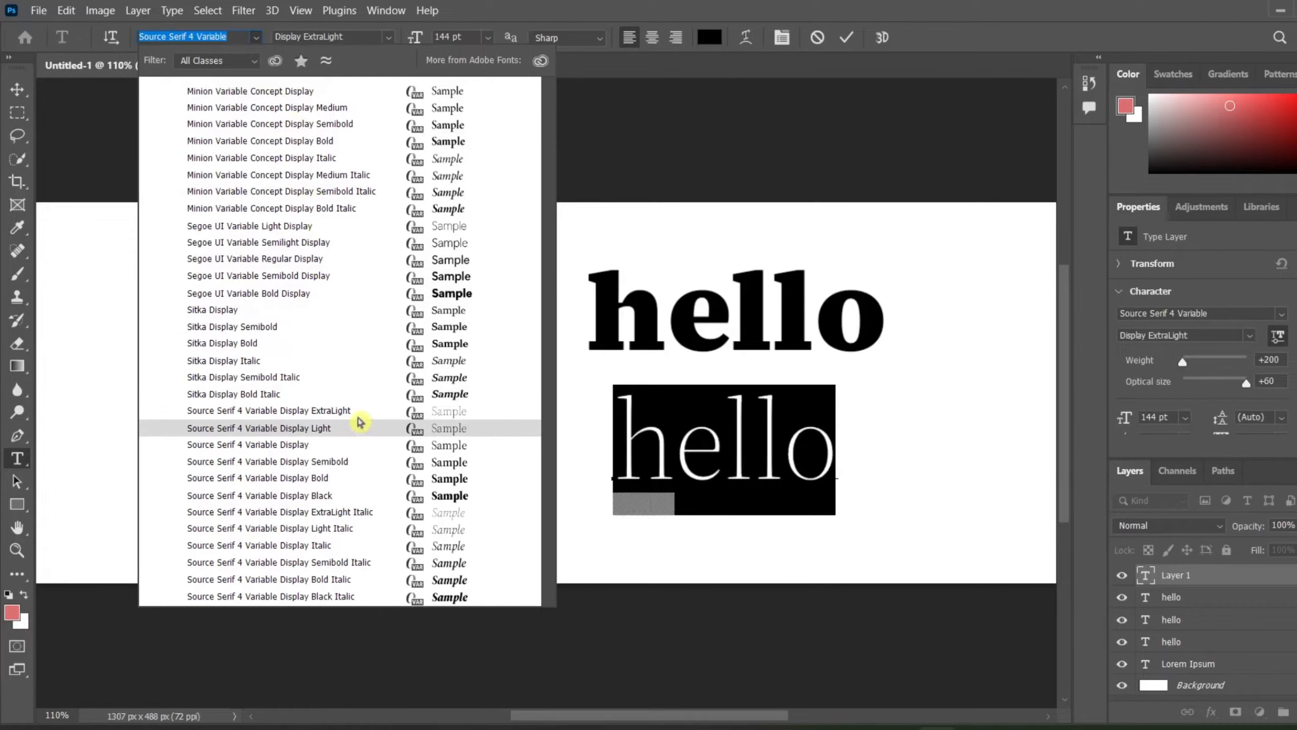
click(353, 383)
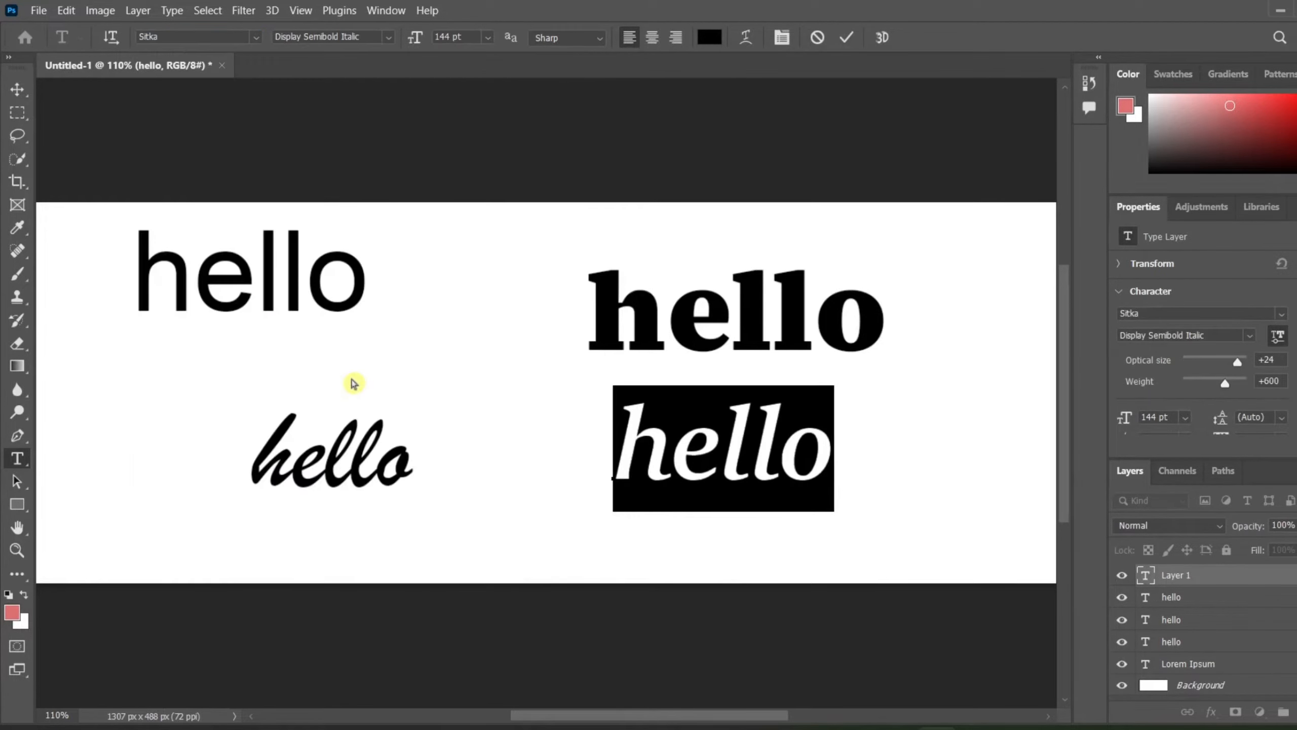
click(854, 41)
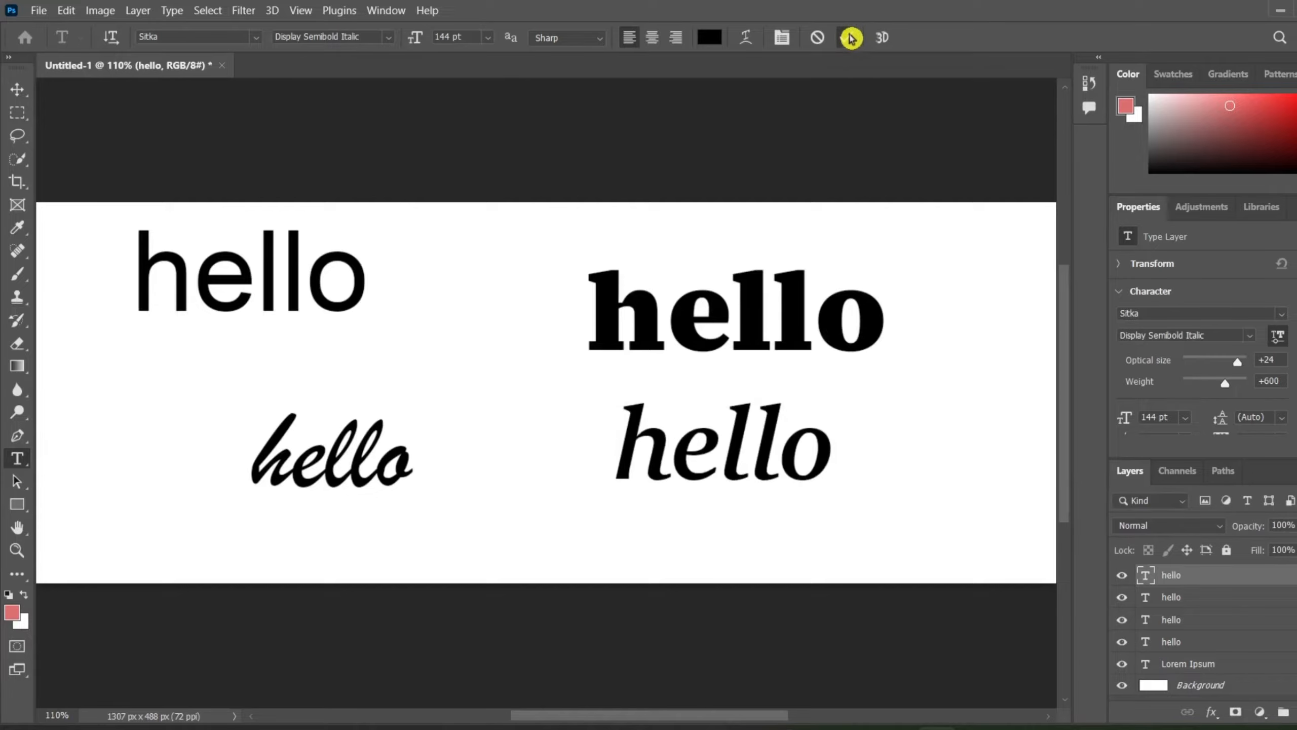
Step: Set the text color of the italic serif "hello" below the bold one to red ff0000 and commit it
drag(831, 449, 593, 454)
click(710, 38)
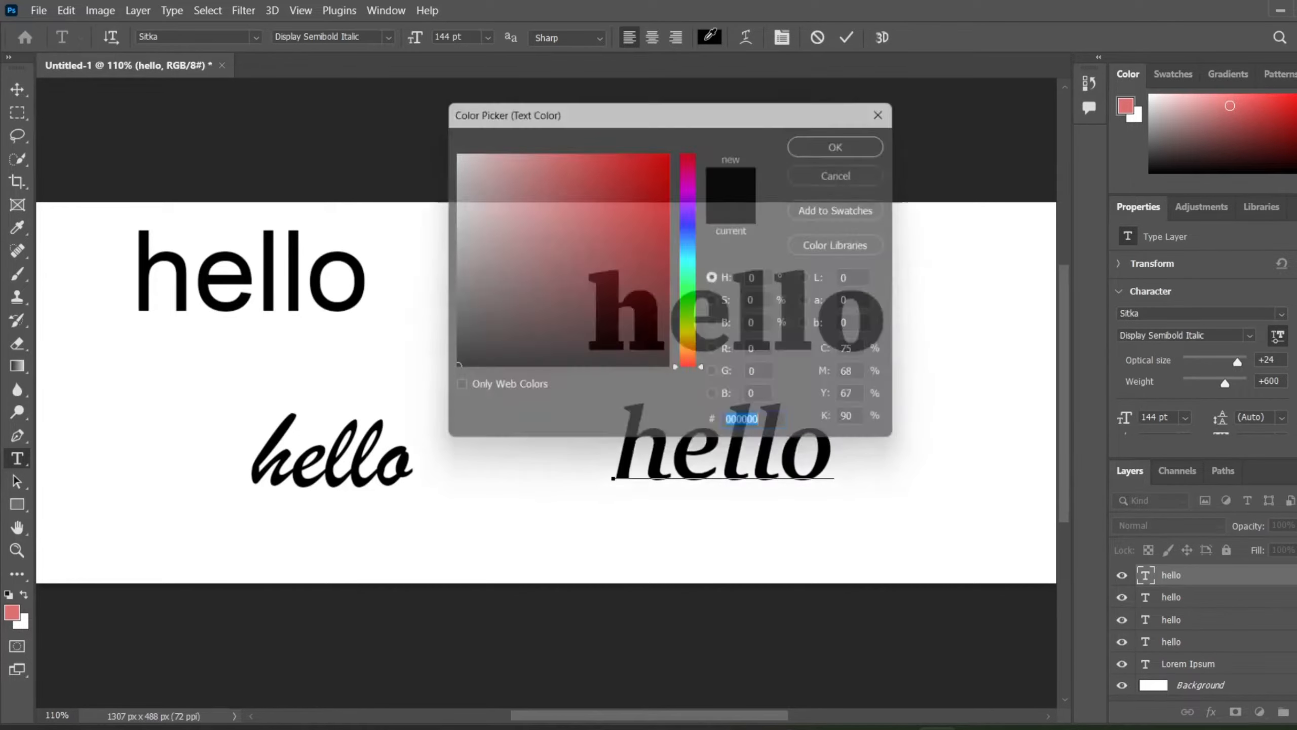
text(ff0000)
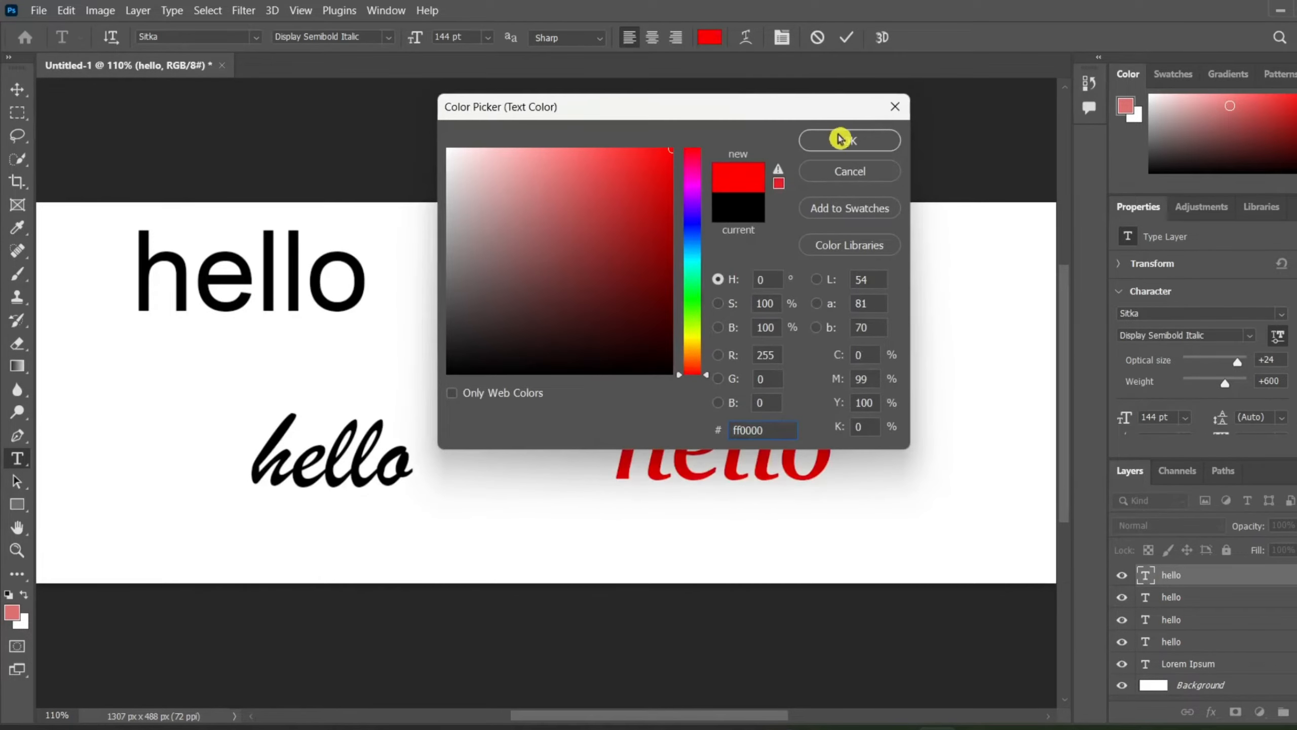
click(842, 137)
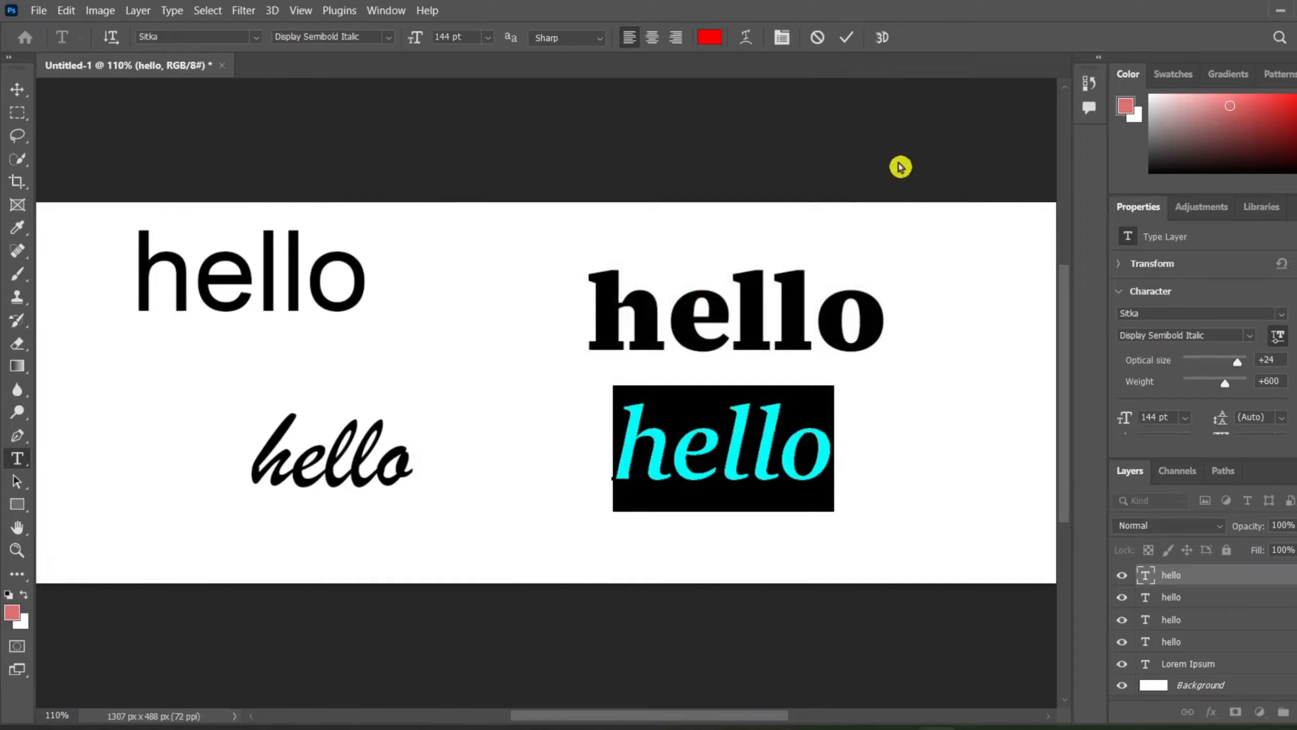
click(848, 39)
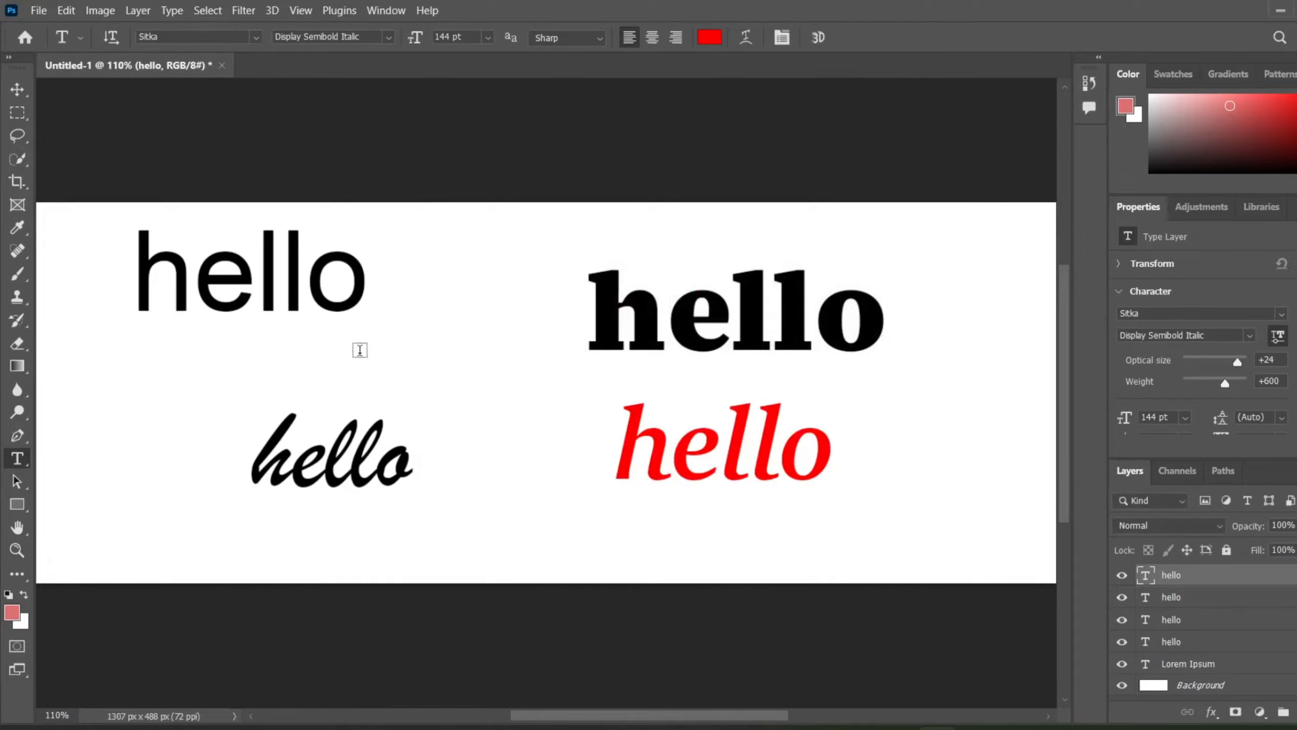
Step: Recolor the Arial "hello" at the canvas's upper left to light blue 00baff and commit the edit
drag(379, 285, 95, 244)
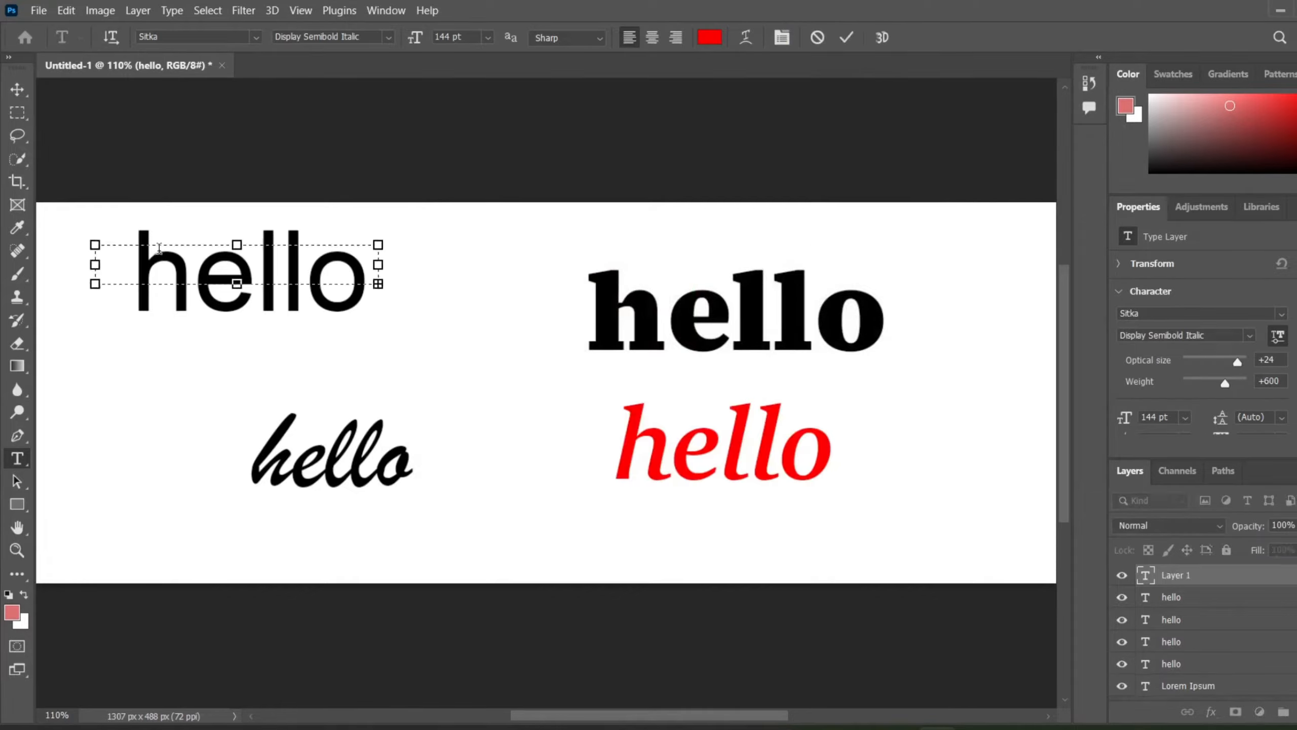
click(18, 98)
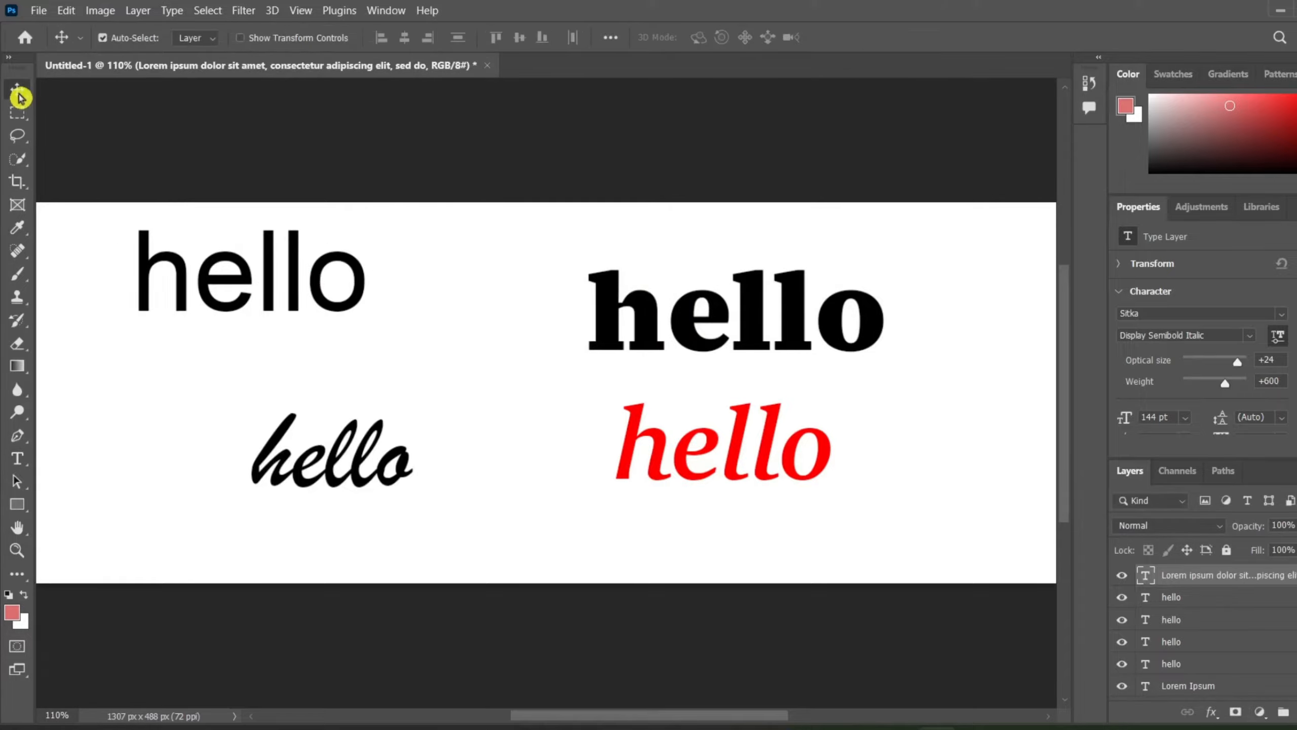
double_click(175, 266)
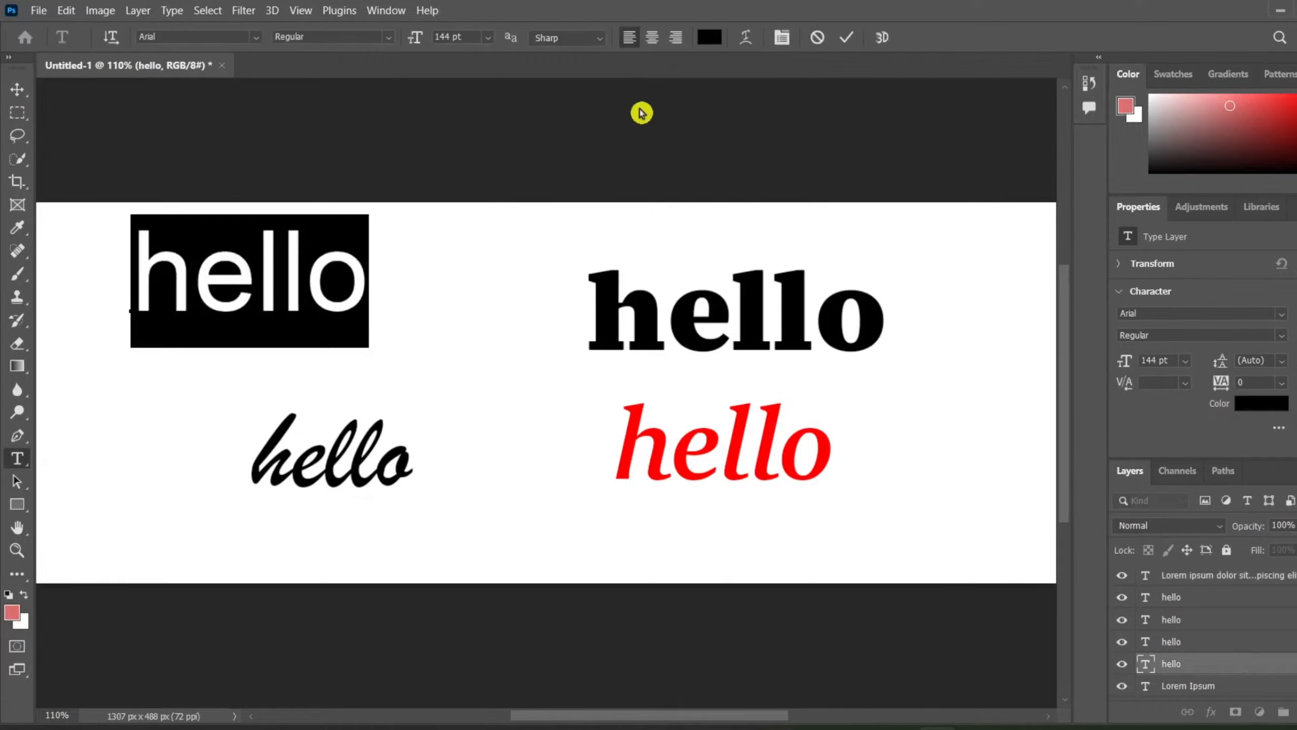
click(709, 38)
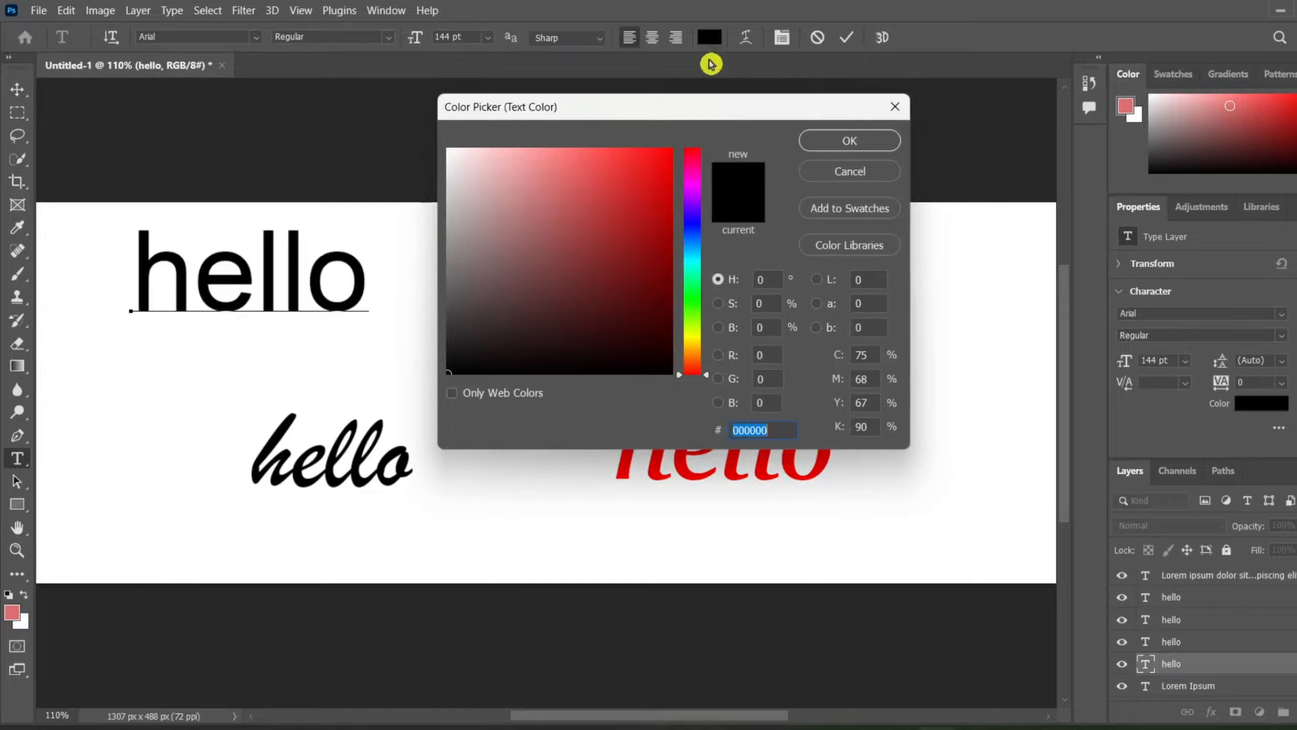
click(693, 252)
drag(658, 224, 721, 79)
click(843, 143)
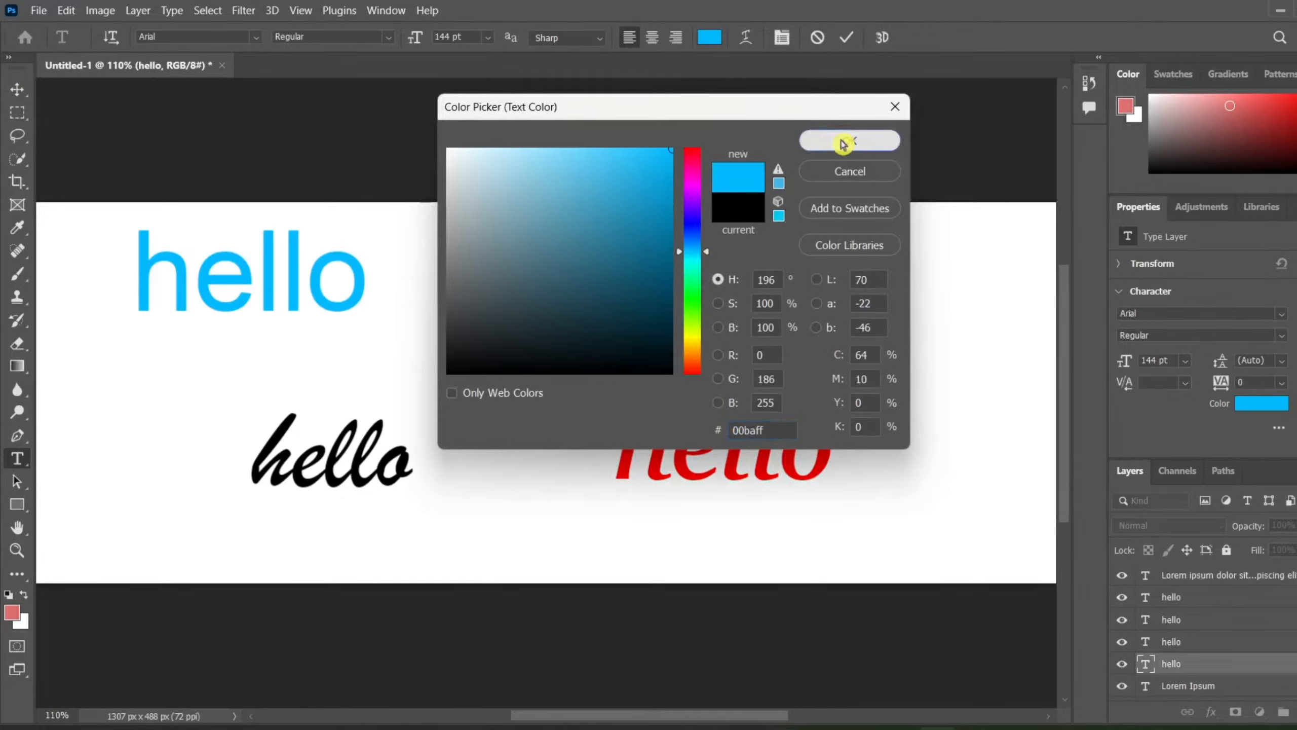
click(847, 38)
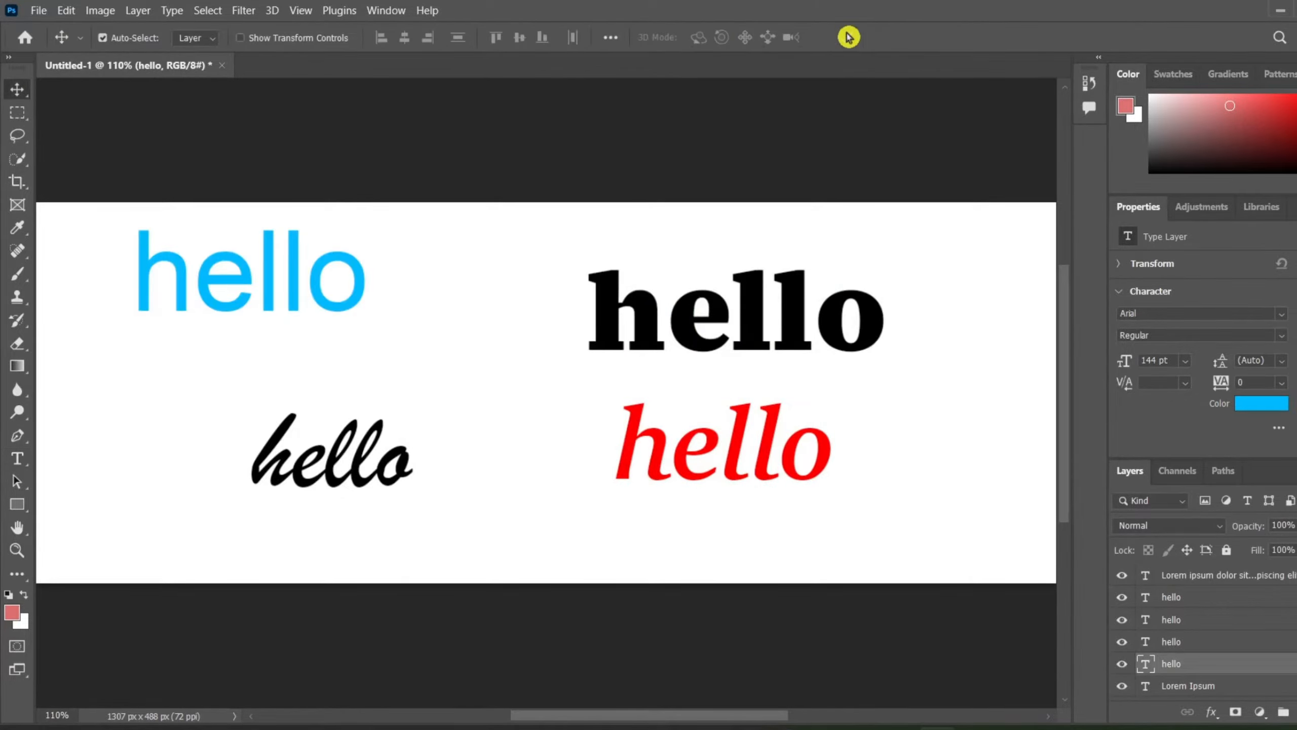
Step: Recolor the Brush Script "hello" to bright green 42ff00 and commit the edit
double_click(356, 463)
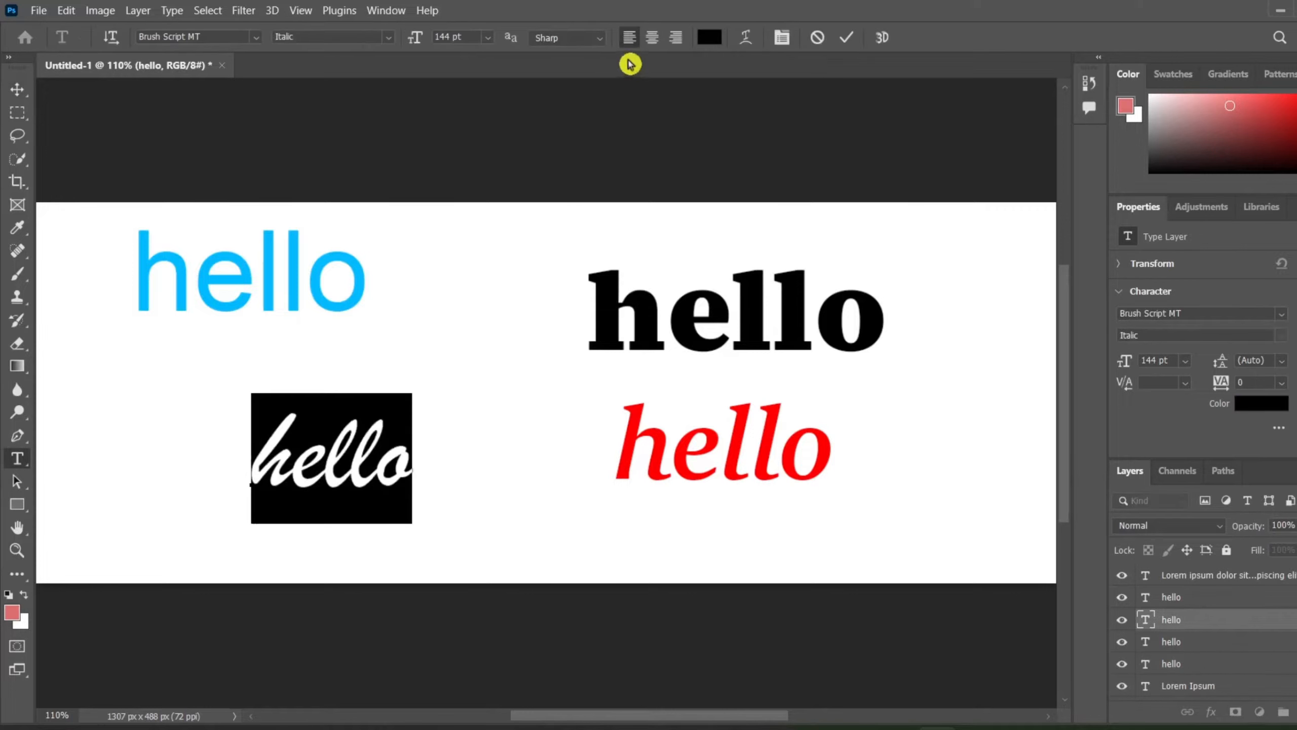
click(709, 37)
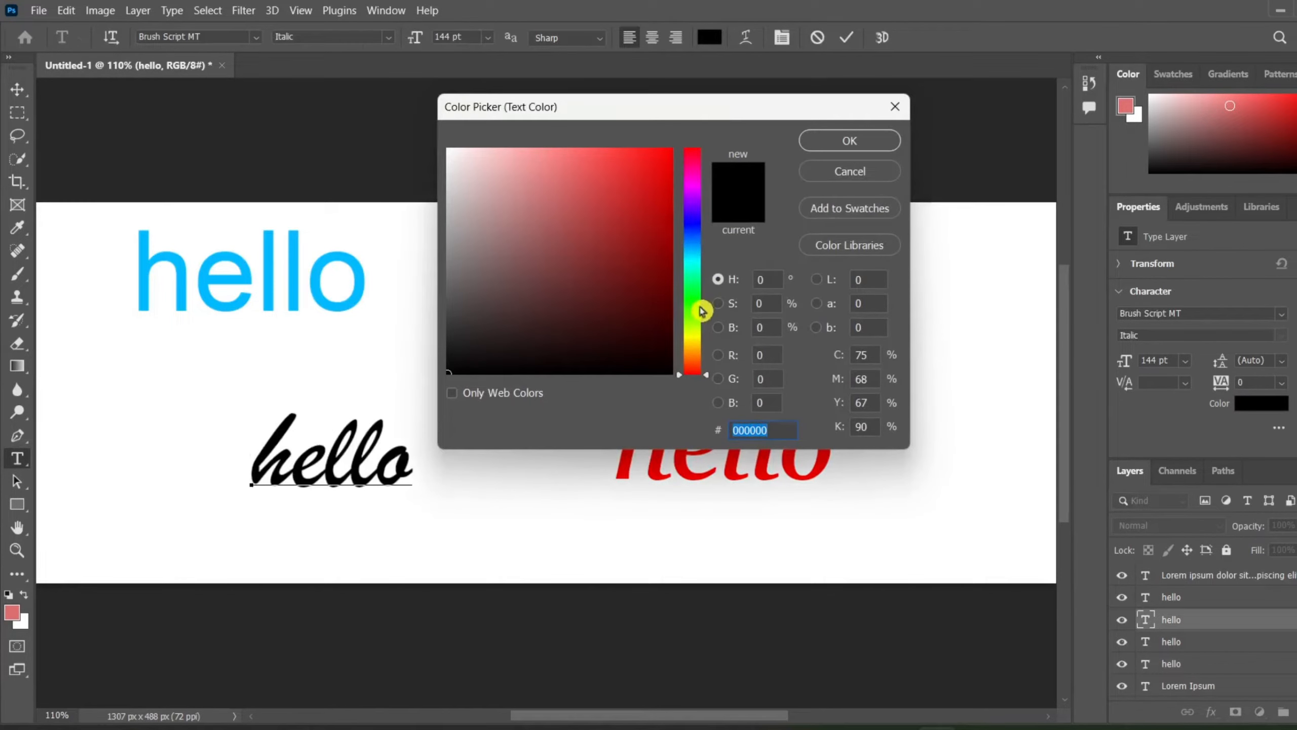
click(701, 311)
click(671, 149)
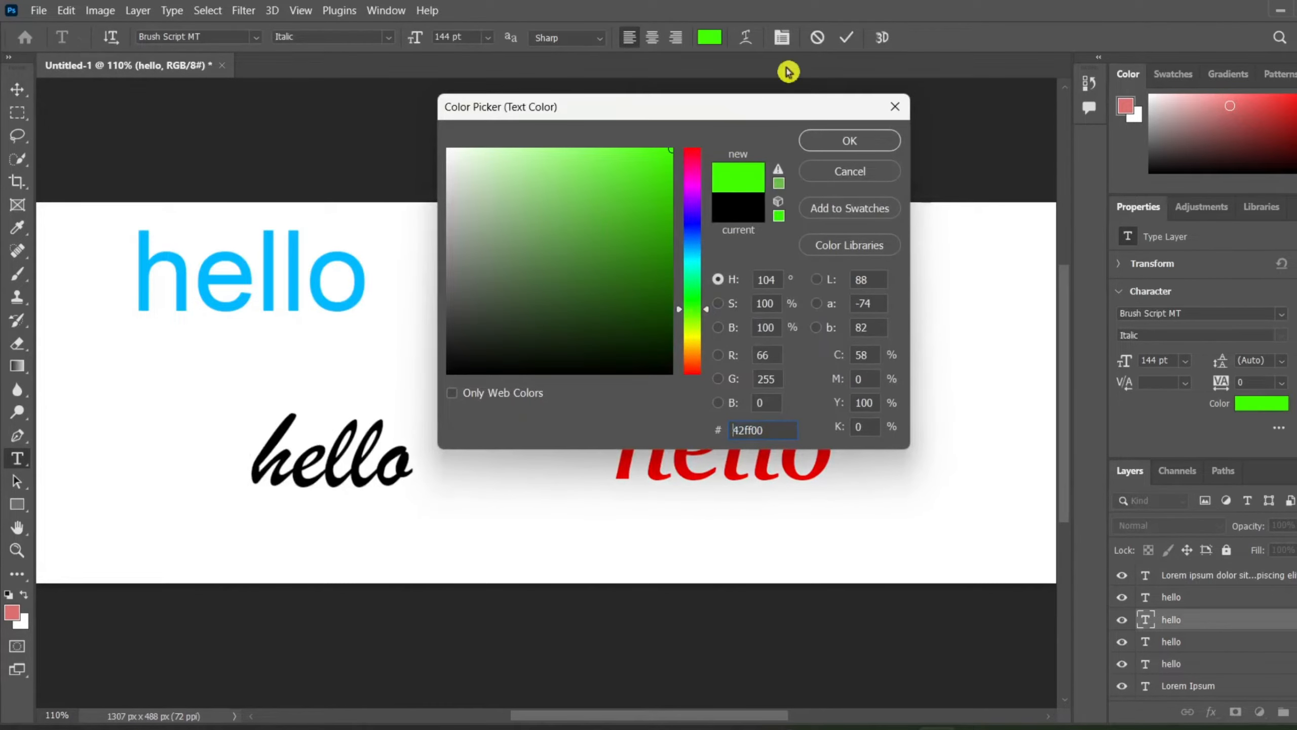
click(852, 140)
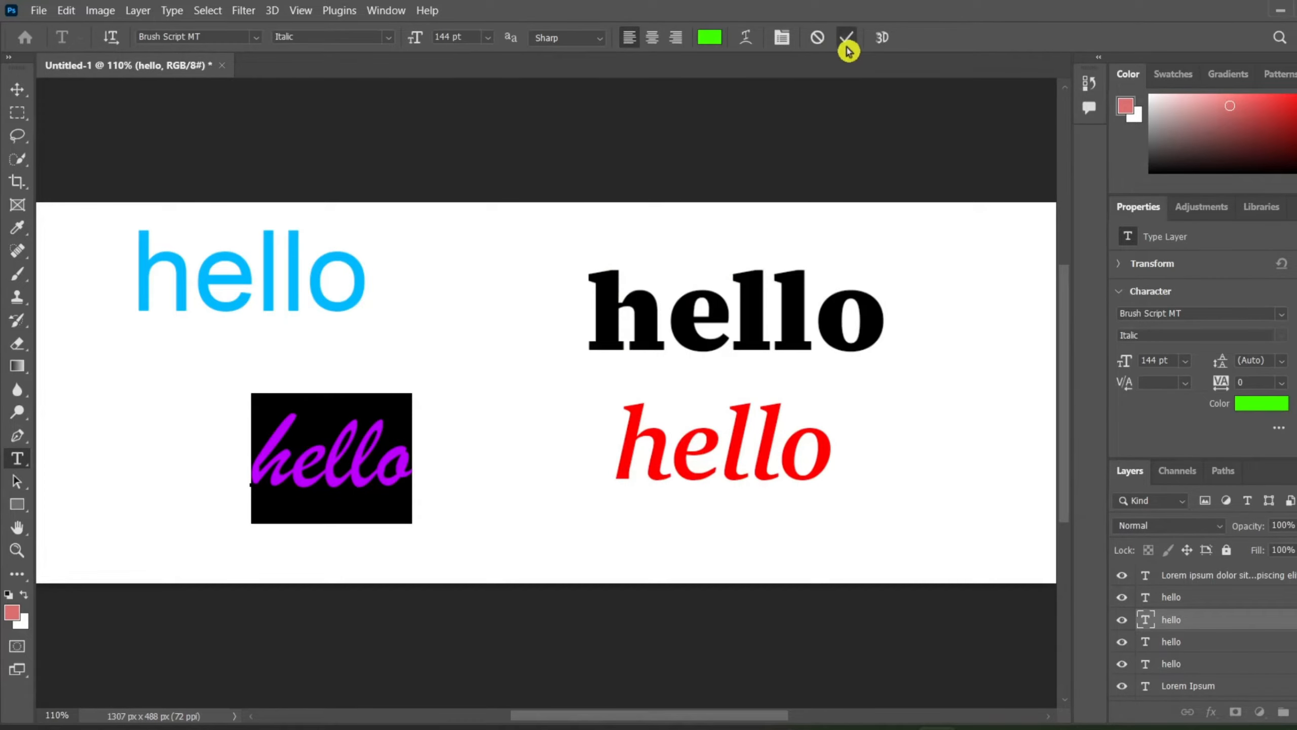
click(846, 39)
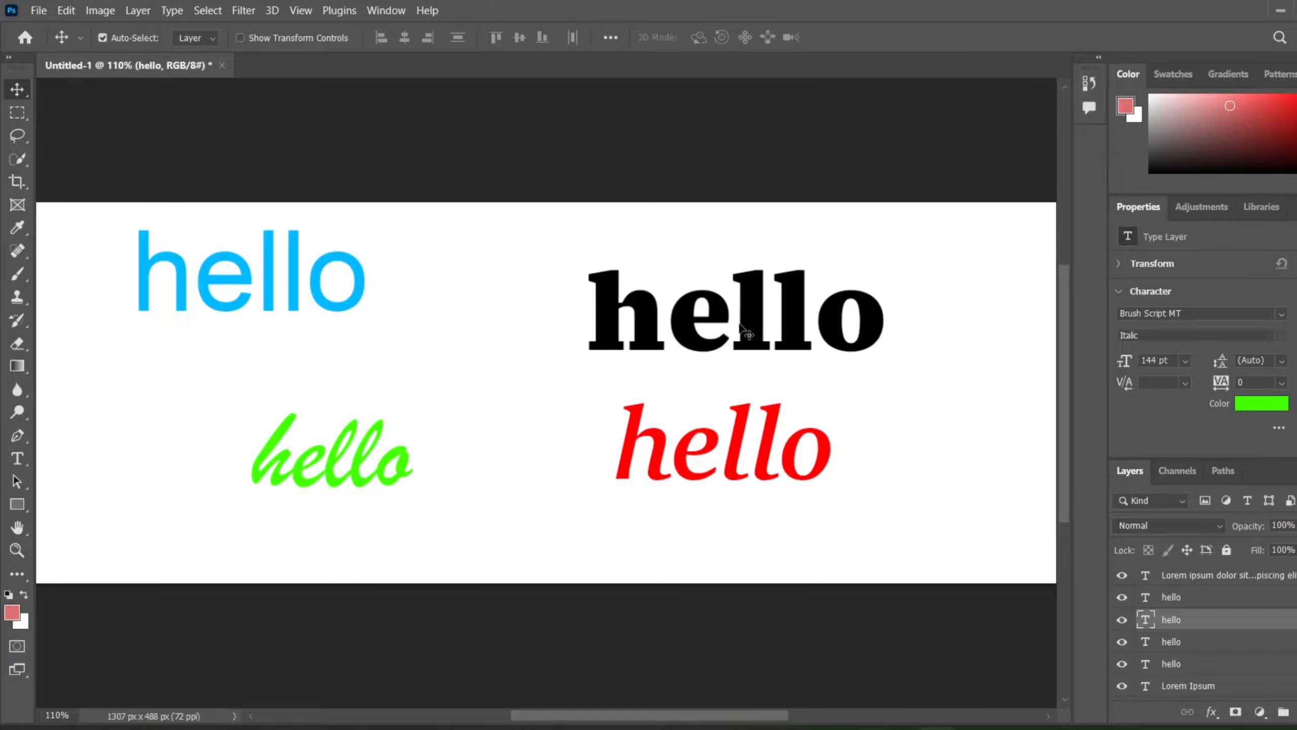
key(ctrl)
key(ctrl)
key(ctrl)
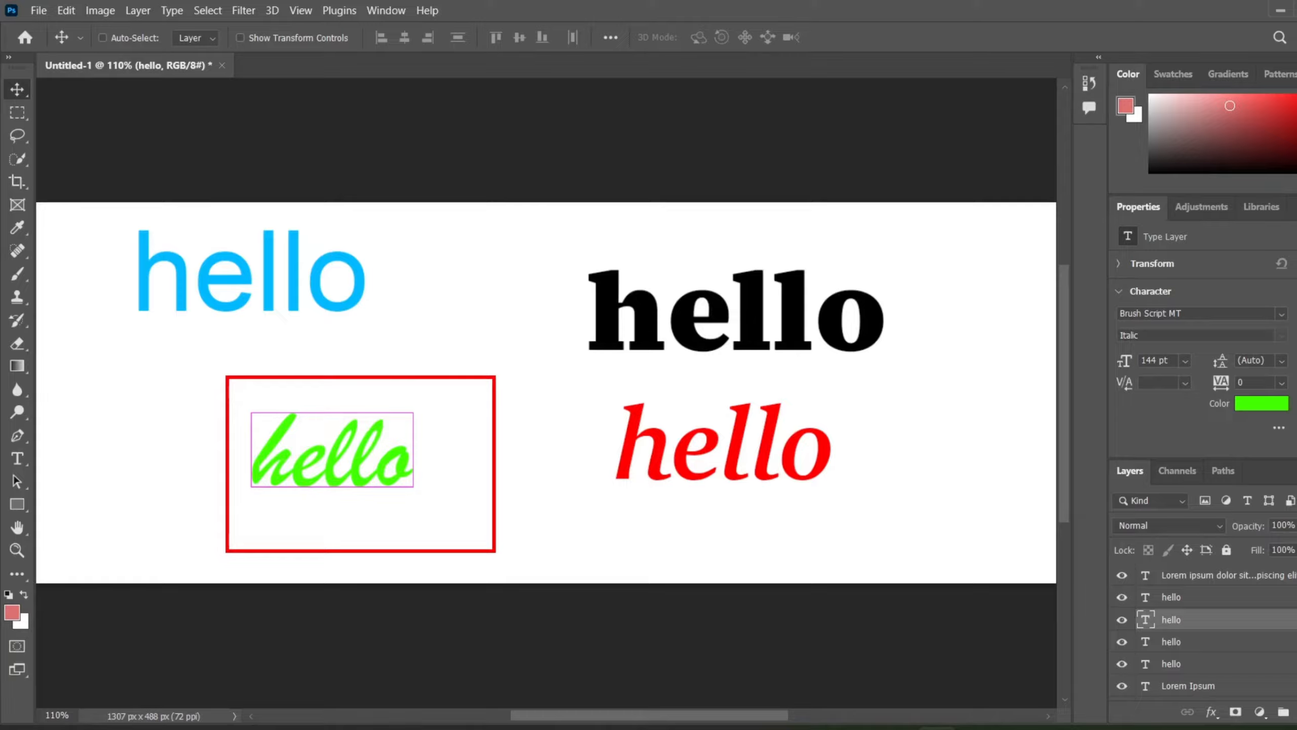
key(Escape)
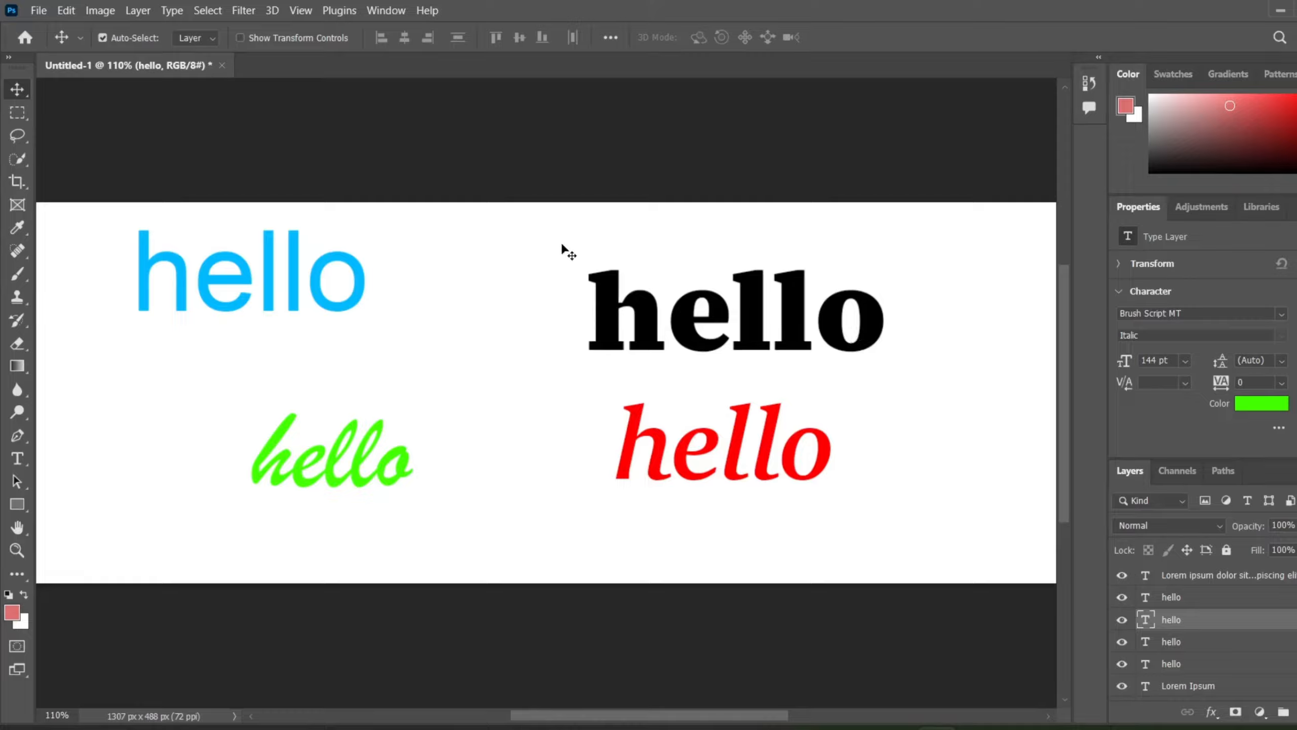
Step: Stack the "hello" texts in one column with bold serif at the top, then green script, red italic and blue Arial
drag(220, 269, 705, 525)
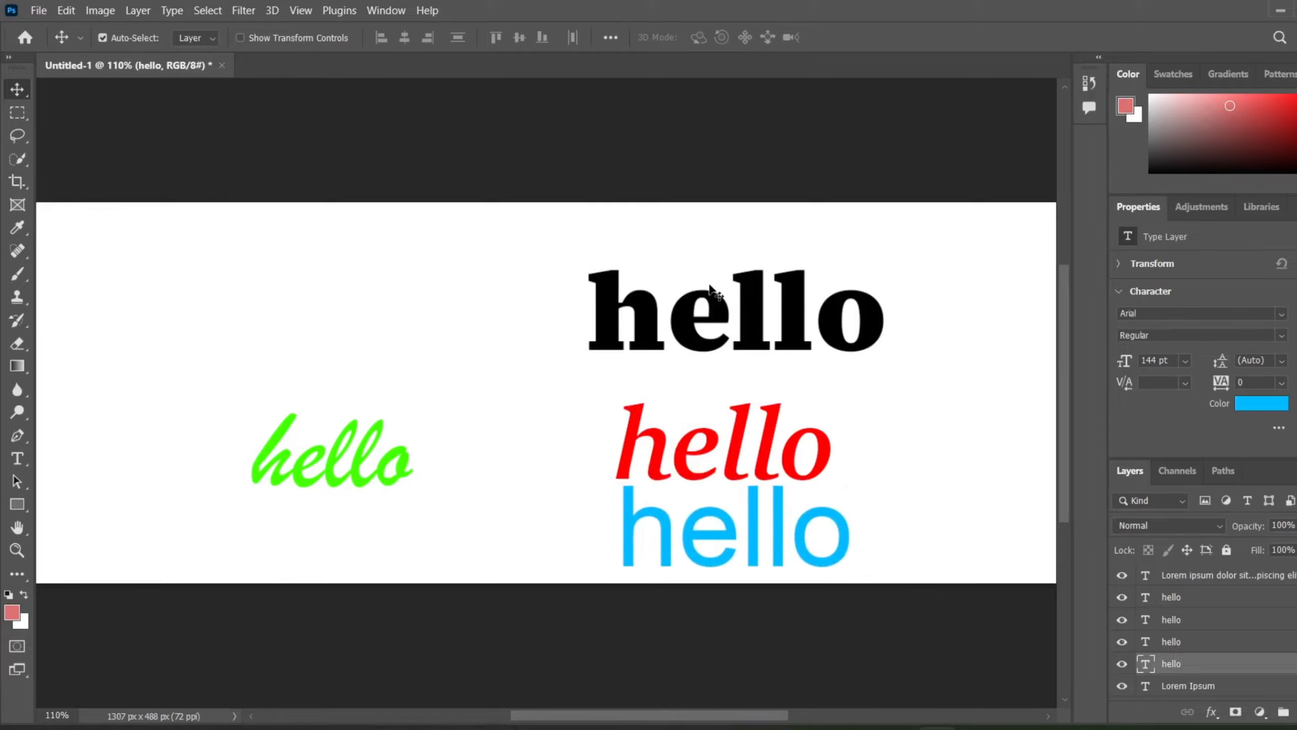
drag(711, 287, 697, 268)
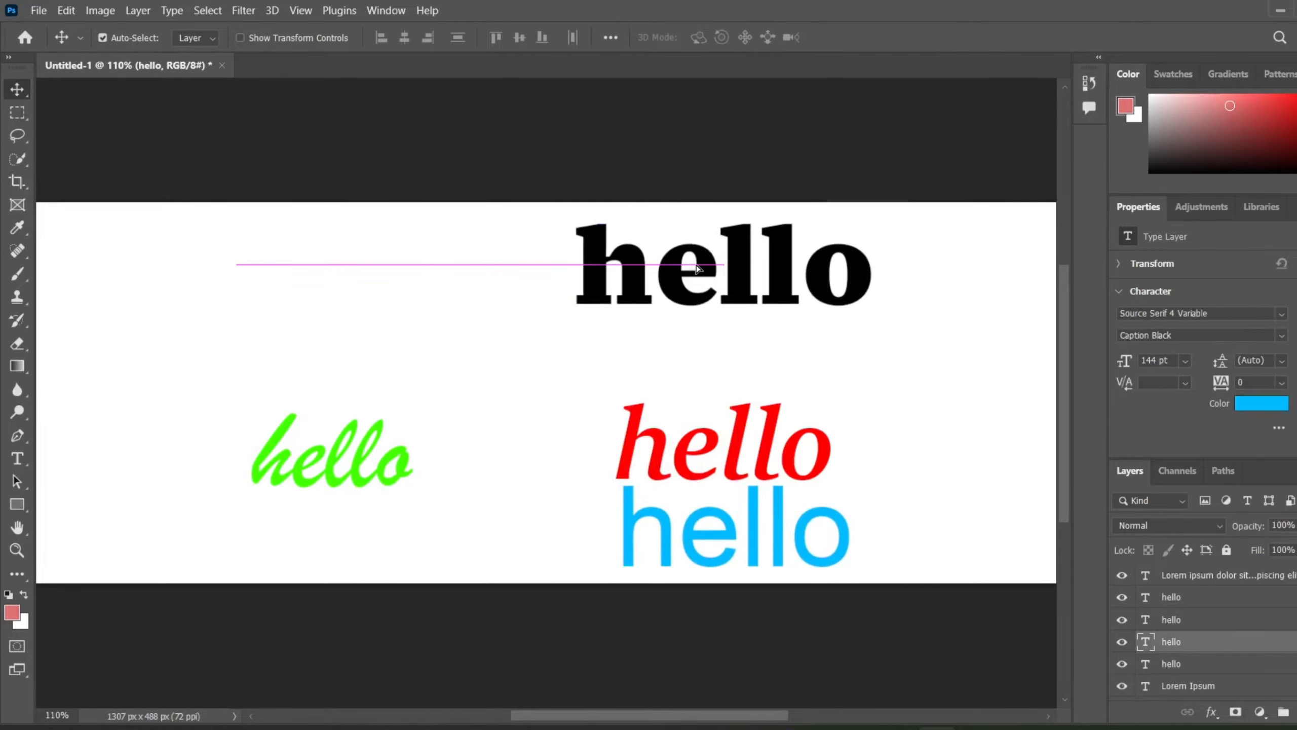
mouse_move(285, 465)
mouse_down()
mouse_move(740, 393)
mouse_move(648, 371)
mouse_up()
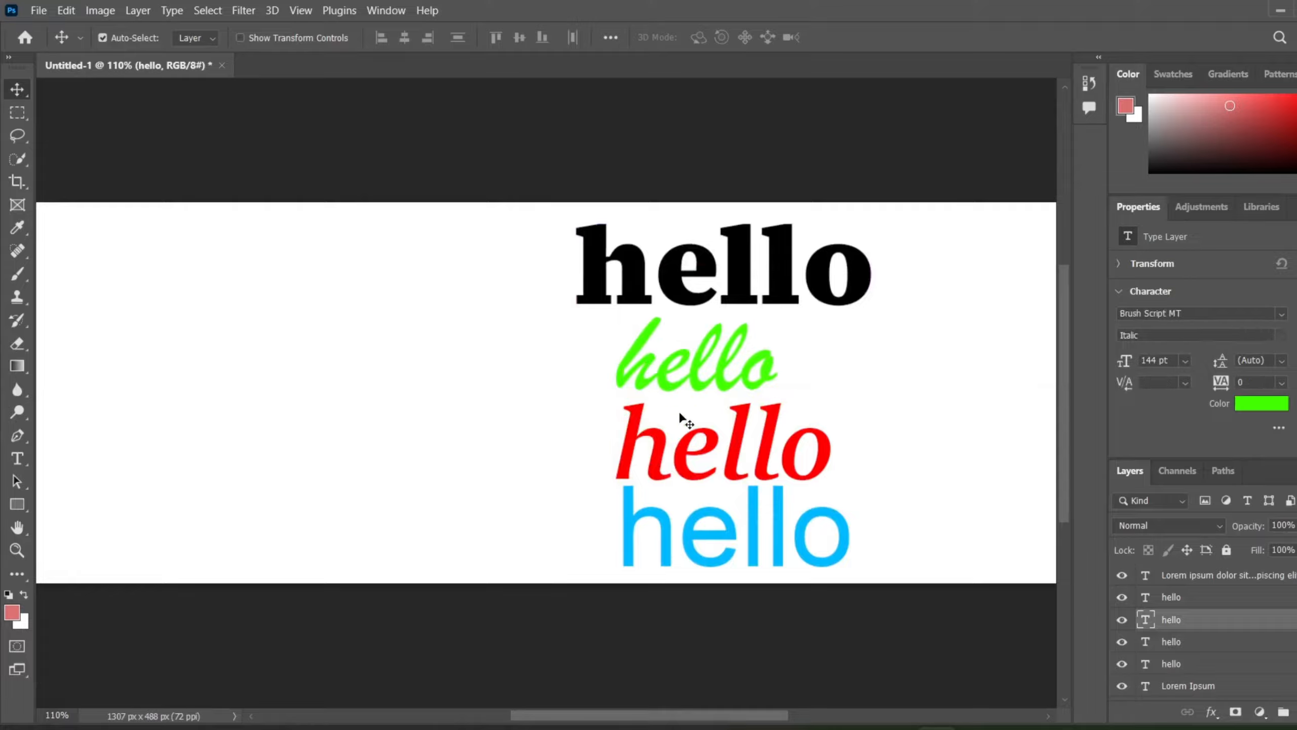
Step: Change the green script "hello" to black 000000, commit it and return to the Move tool
double_click(640, 346)
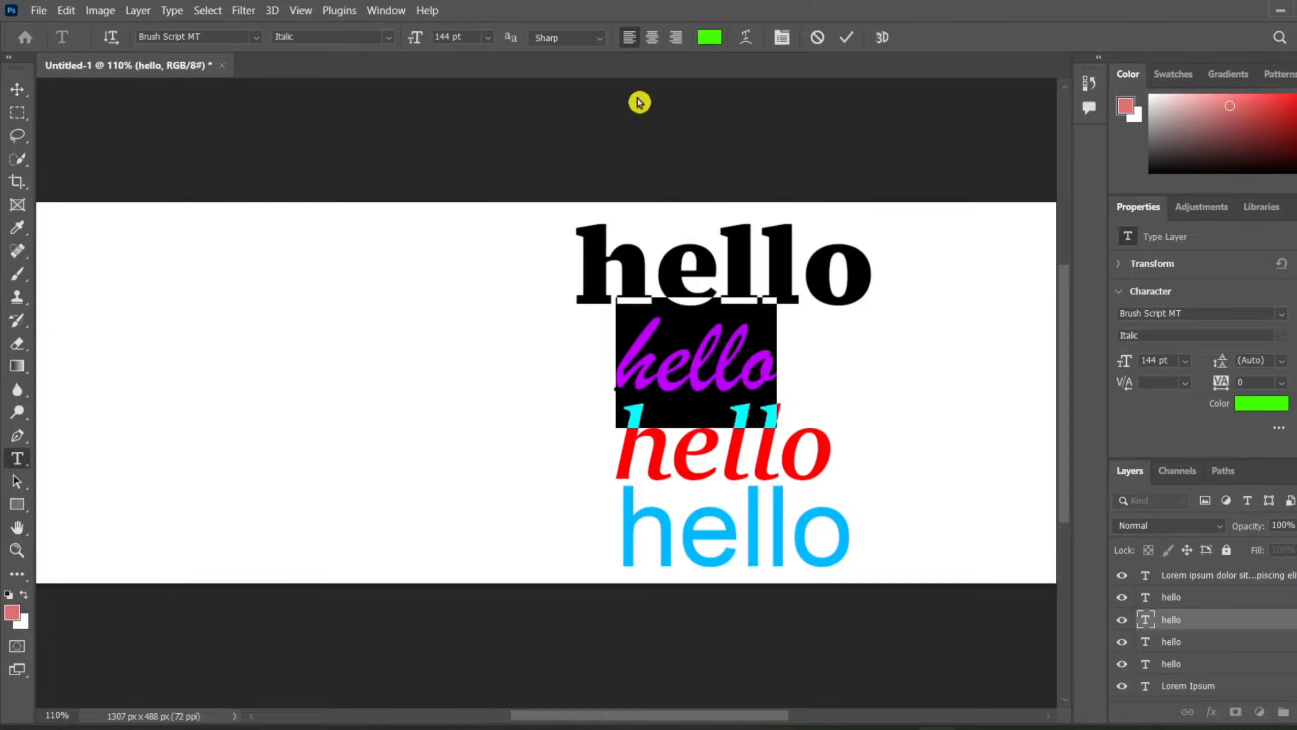
click(710, 38)
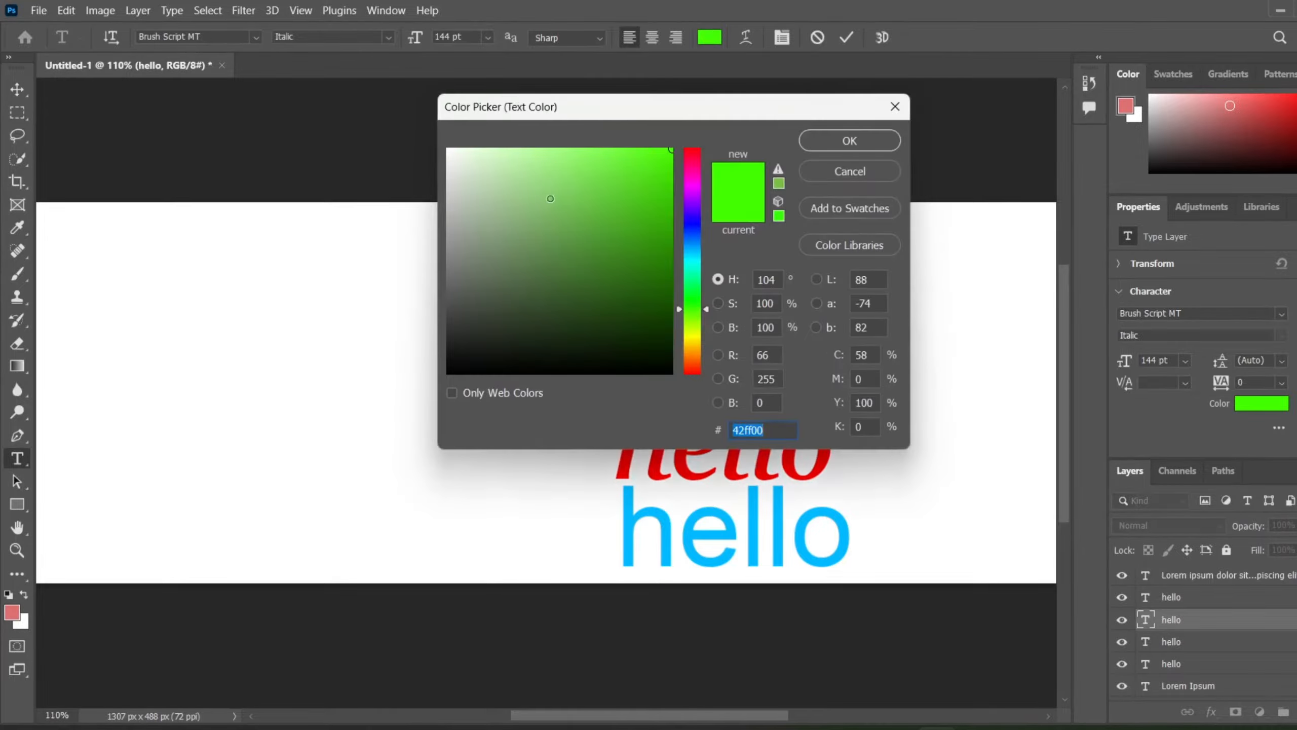
drag(551, 199, 349, 569)
click(848, 147)
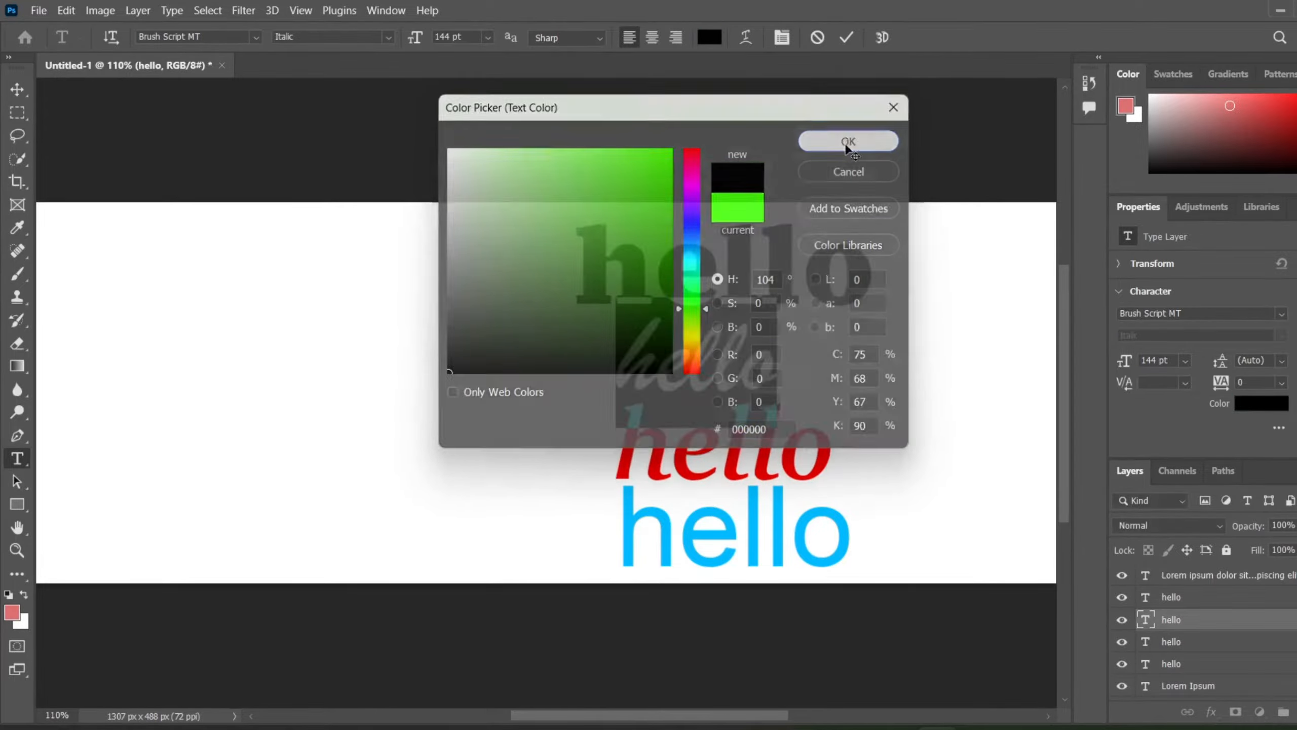
click(849, 39)
key(v)
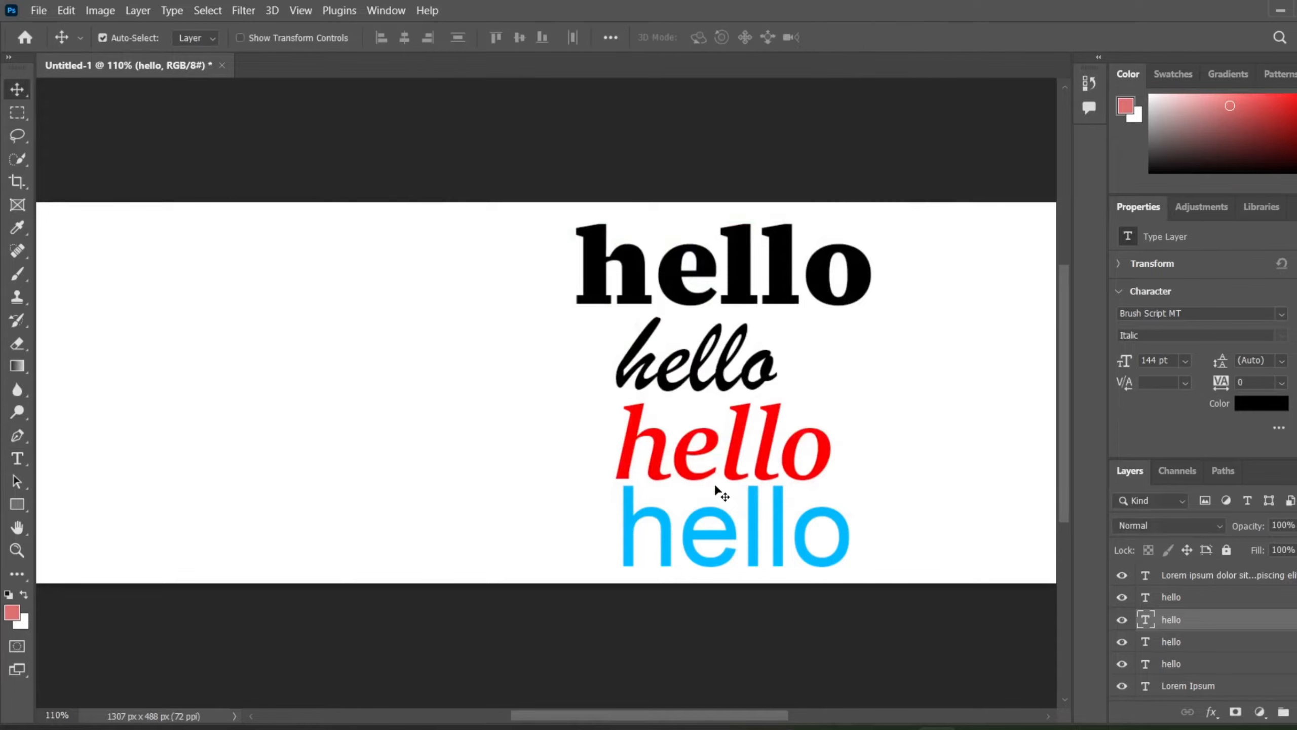
Step: Change the red italic serif "hello" to black 000000 and commit the edit
click(743, 441)
double_click(743, 440)
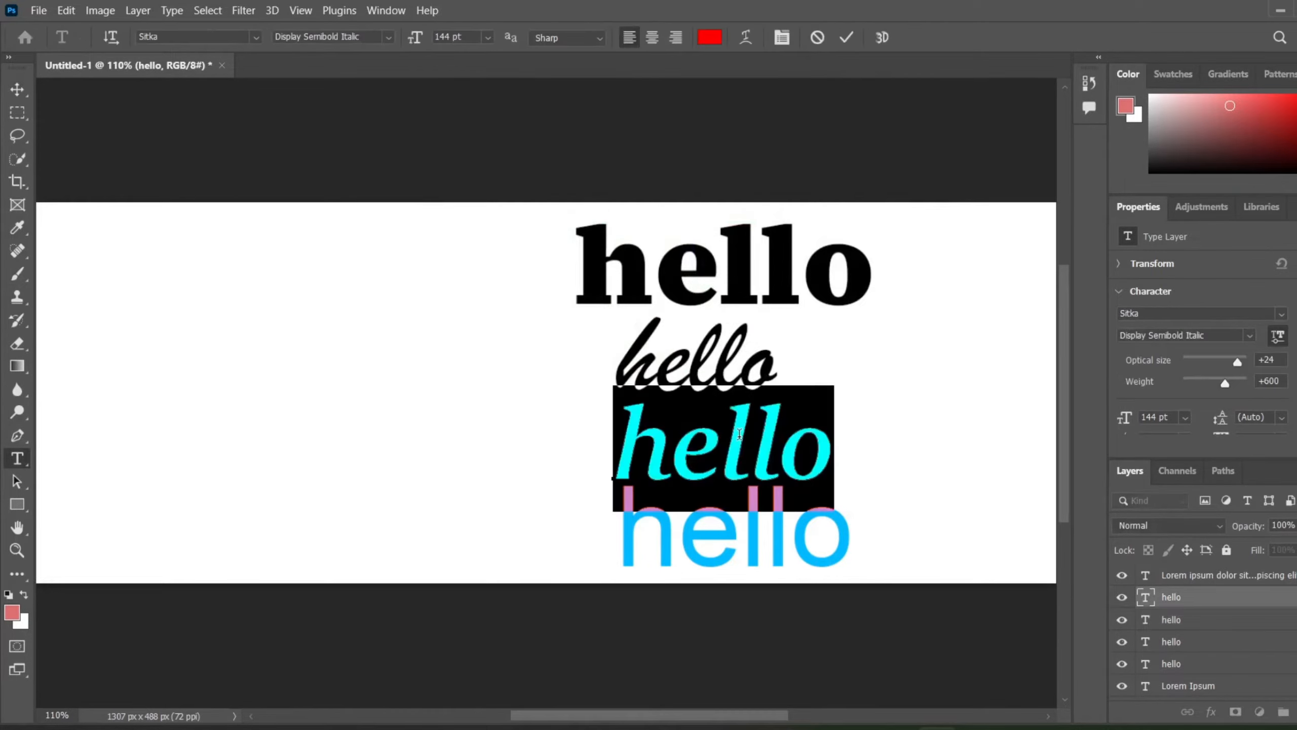
click(713, 37)
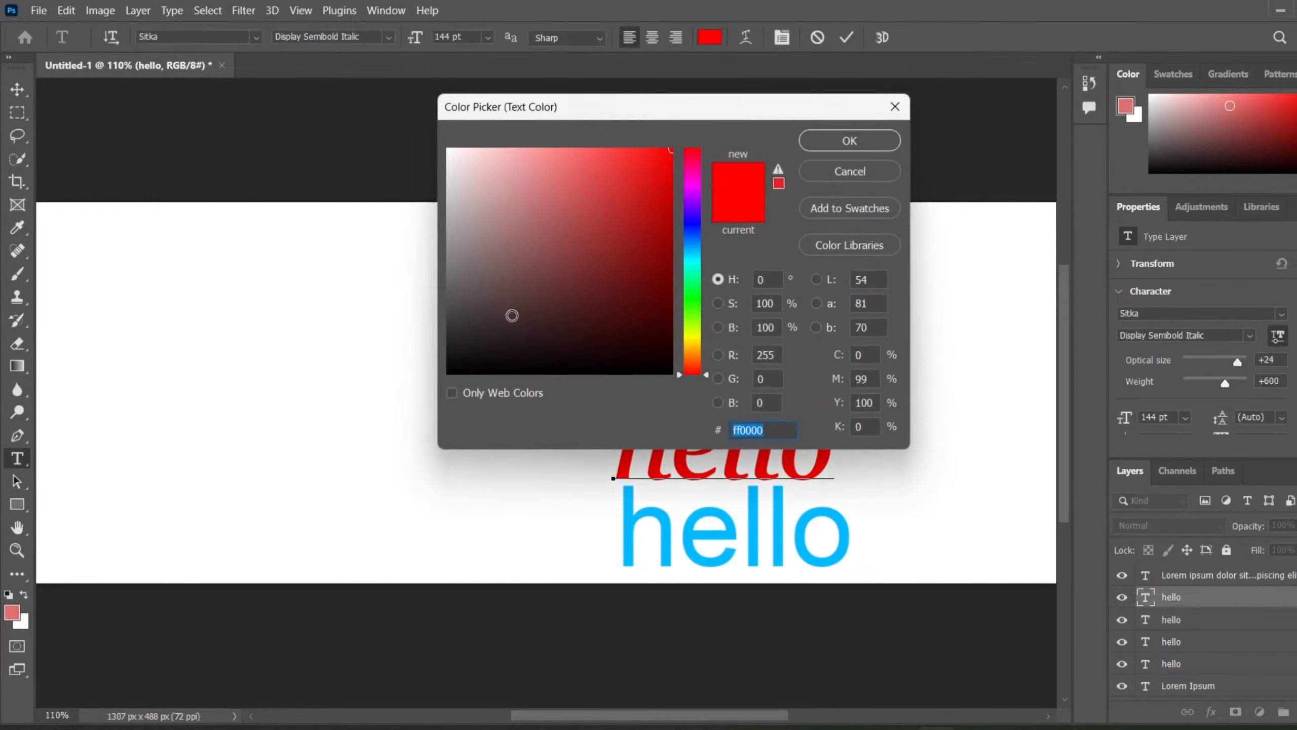
drag(509, 310, 449, 373)
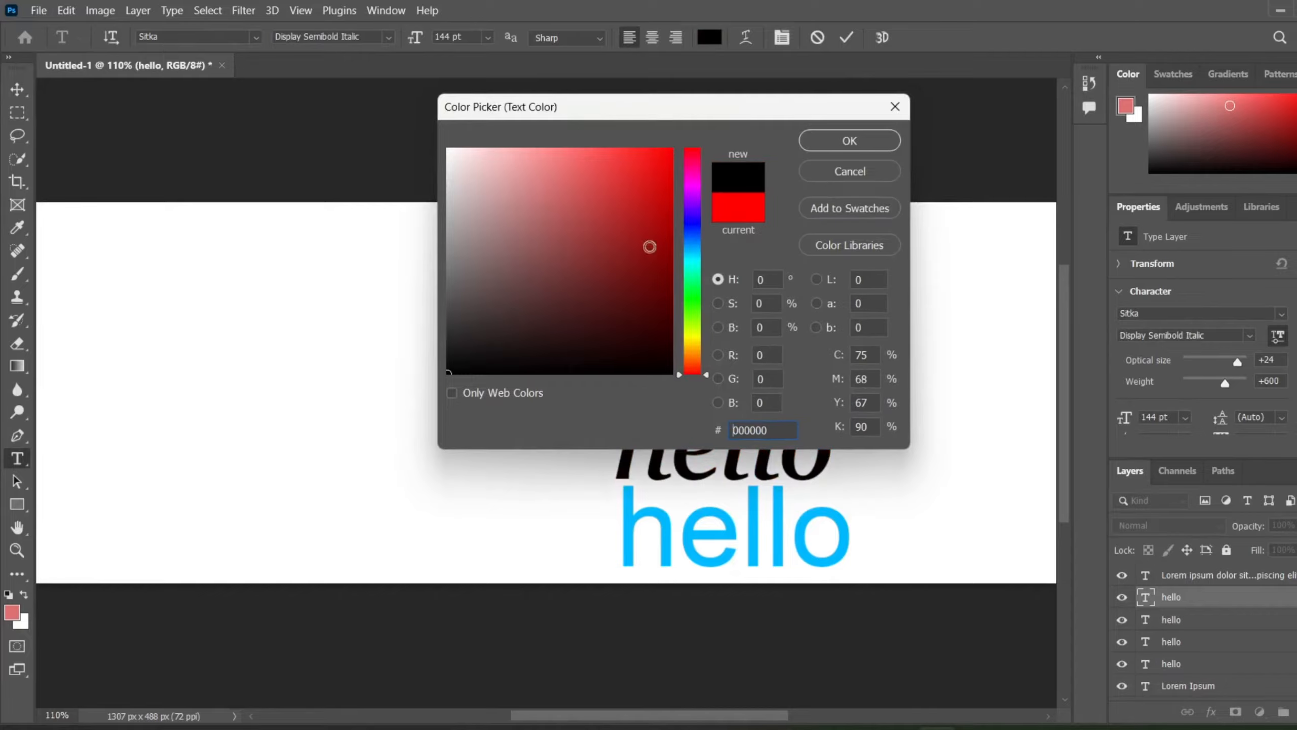
click(850, 145)
click(849, 41)
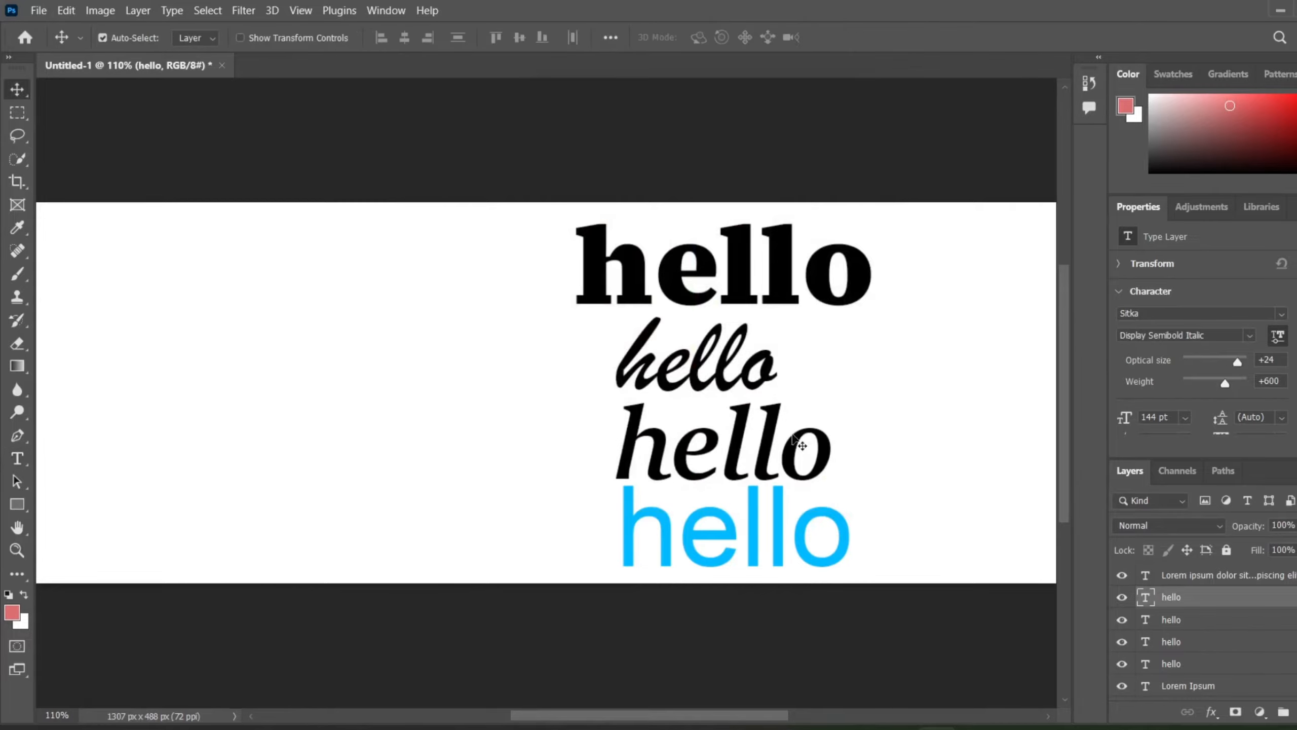
Step: Change the blue Arial "hello" to black 000000, commit it and return to the Move tool
double_click(786, 519)
click(709, 39)
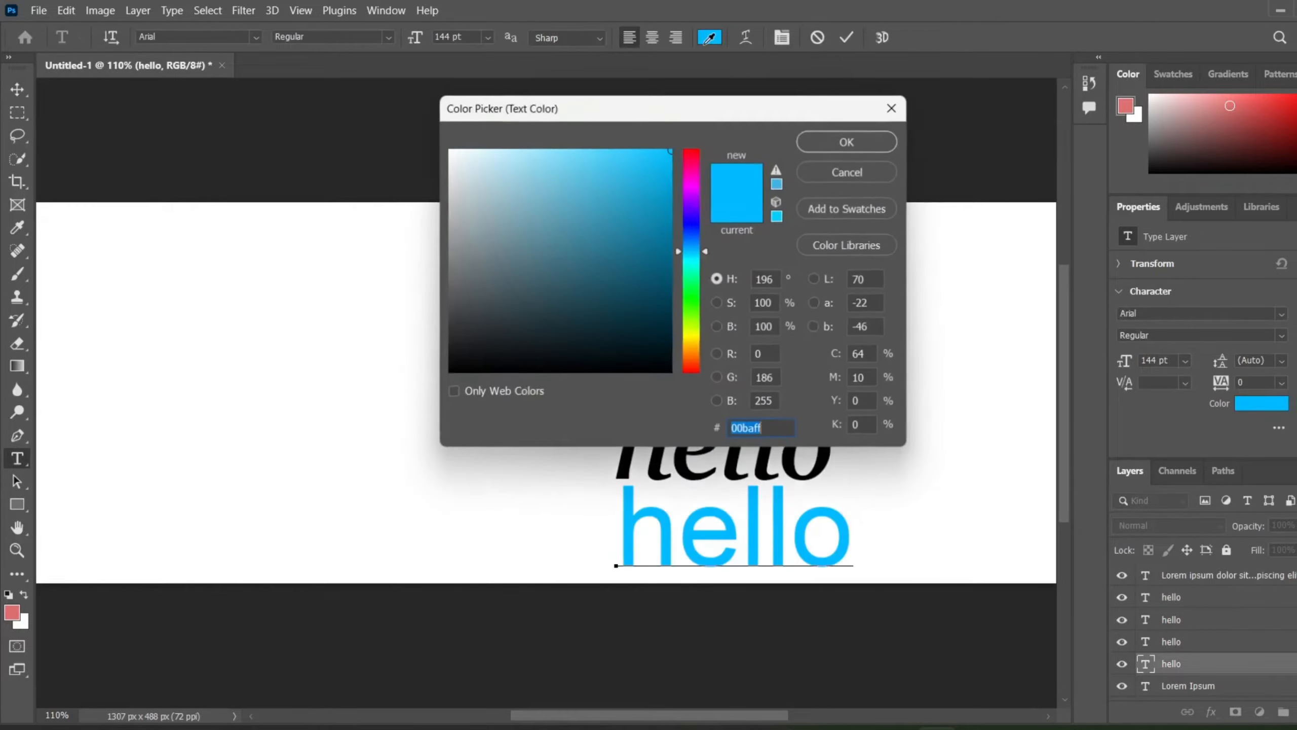
drag(510, 310, 401, 433)
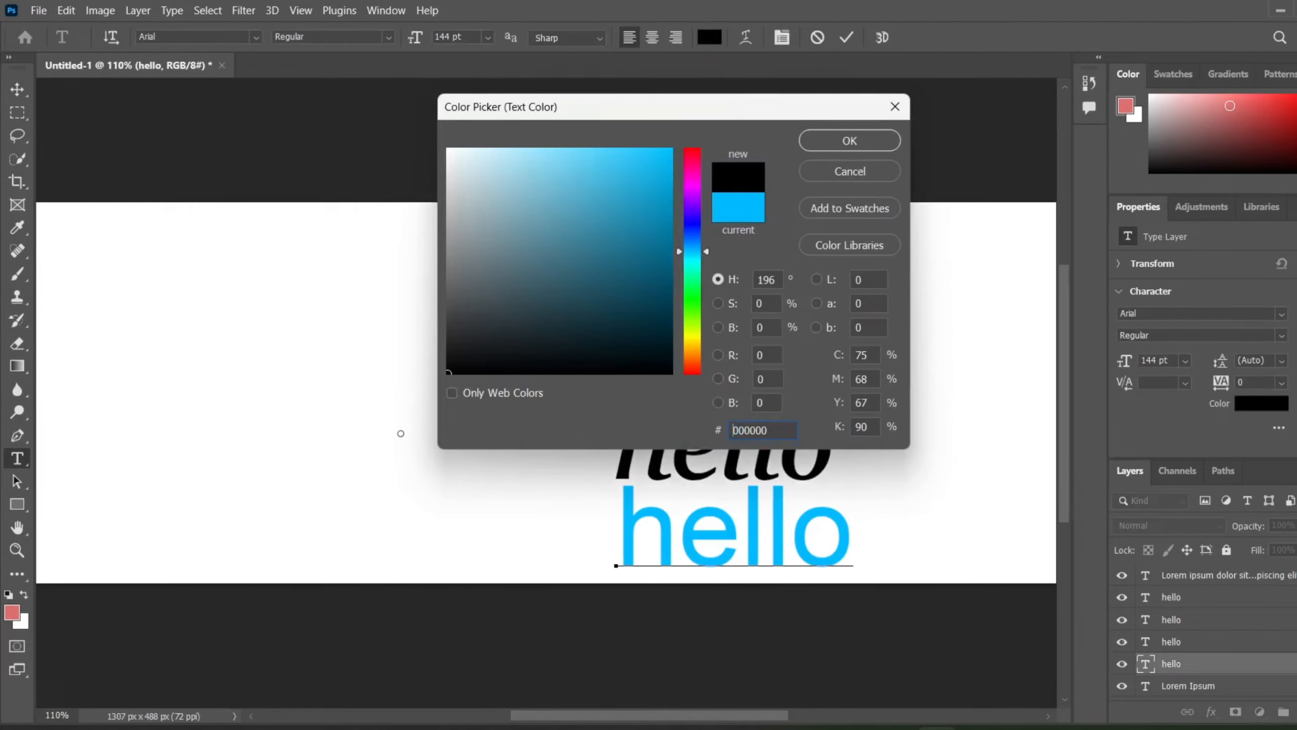
click(867, 146)
click(852, 44)
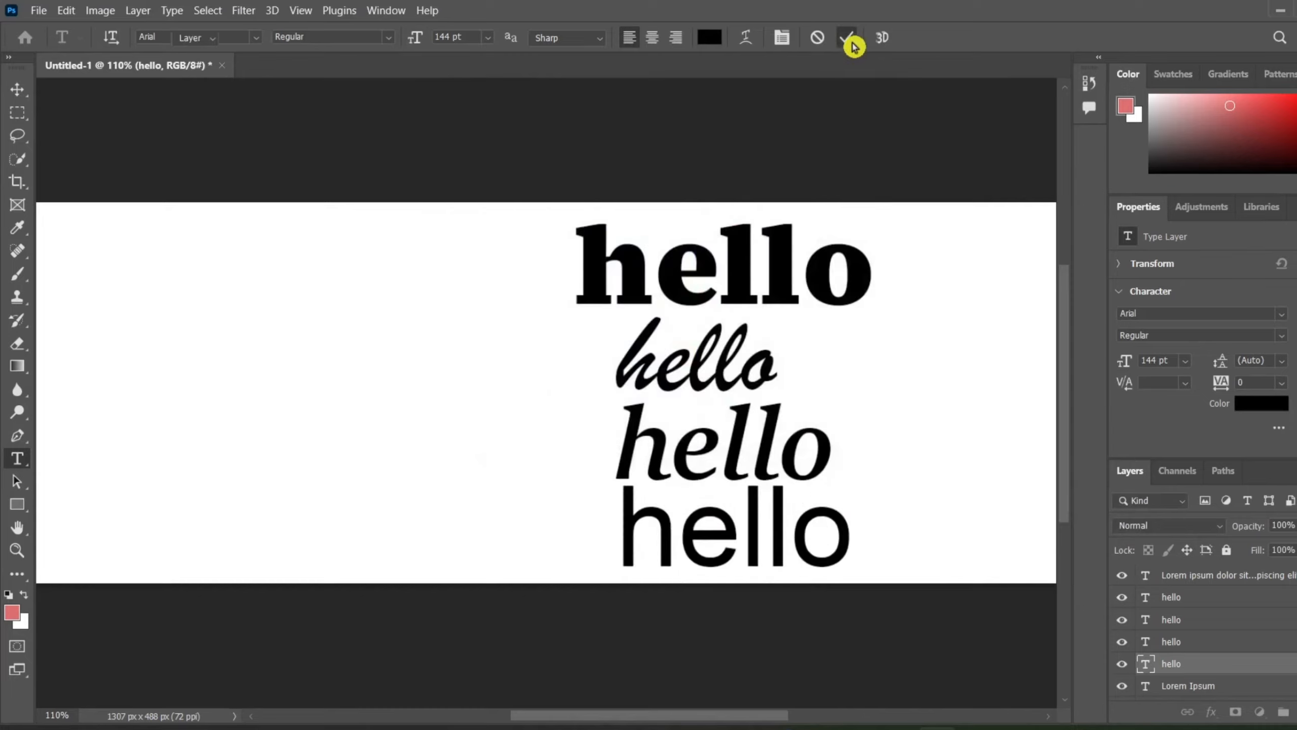
key(v)
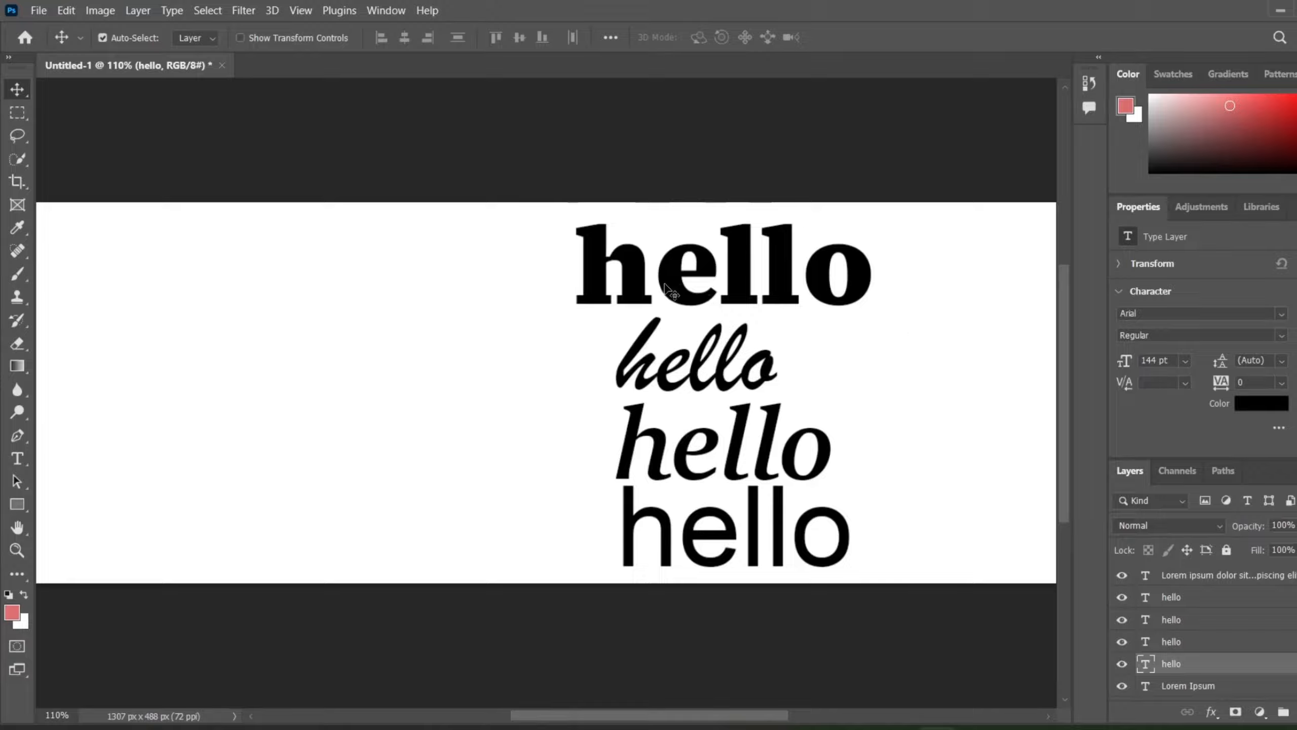
key(ctrl)
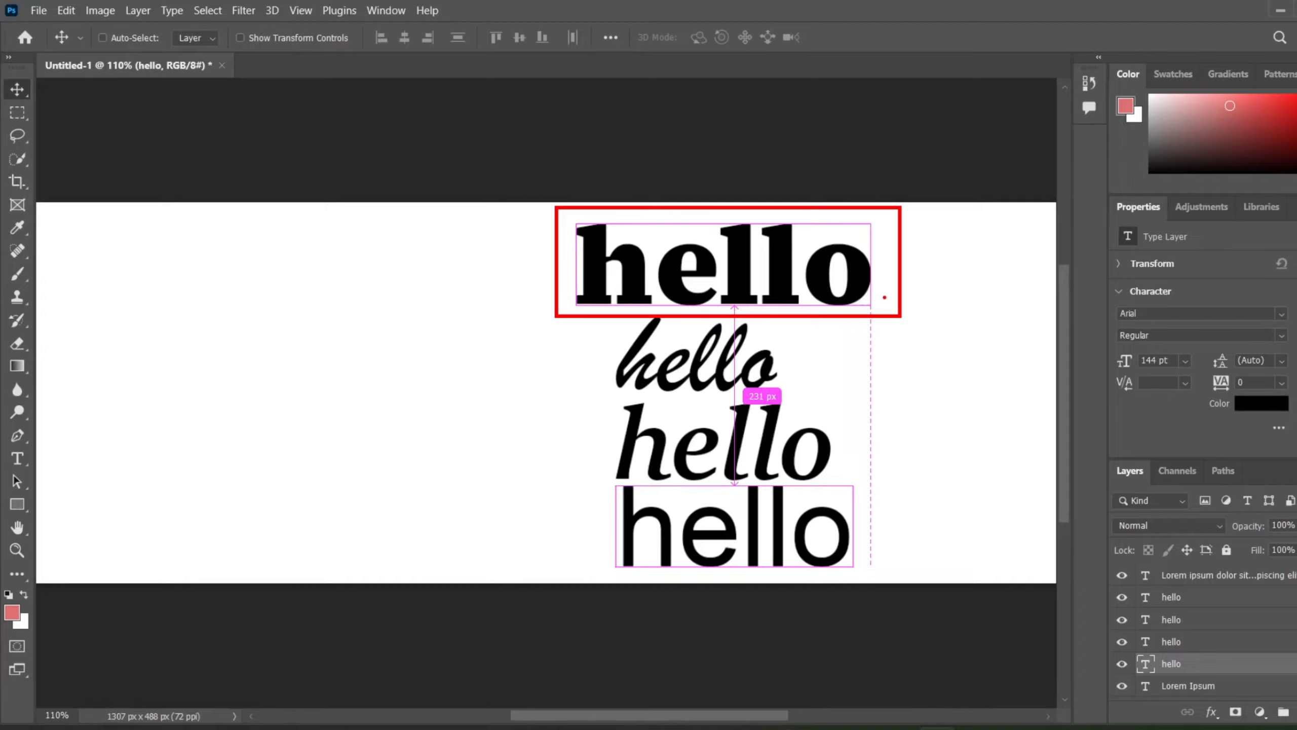
key(Escape)
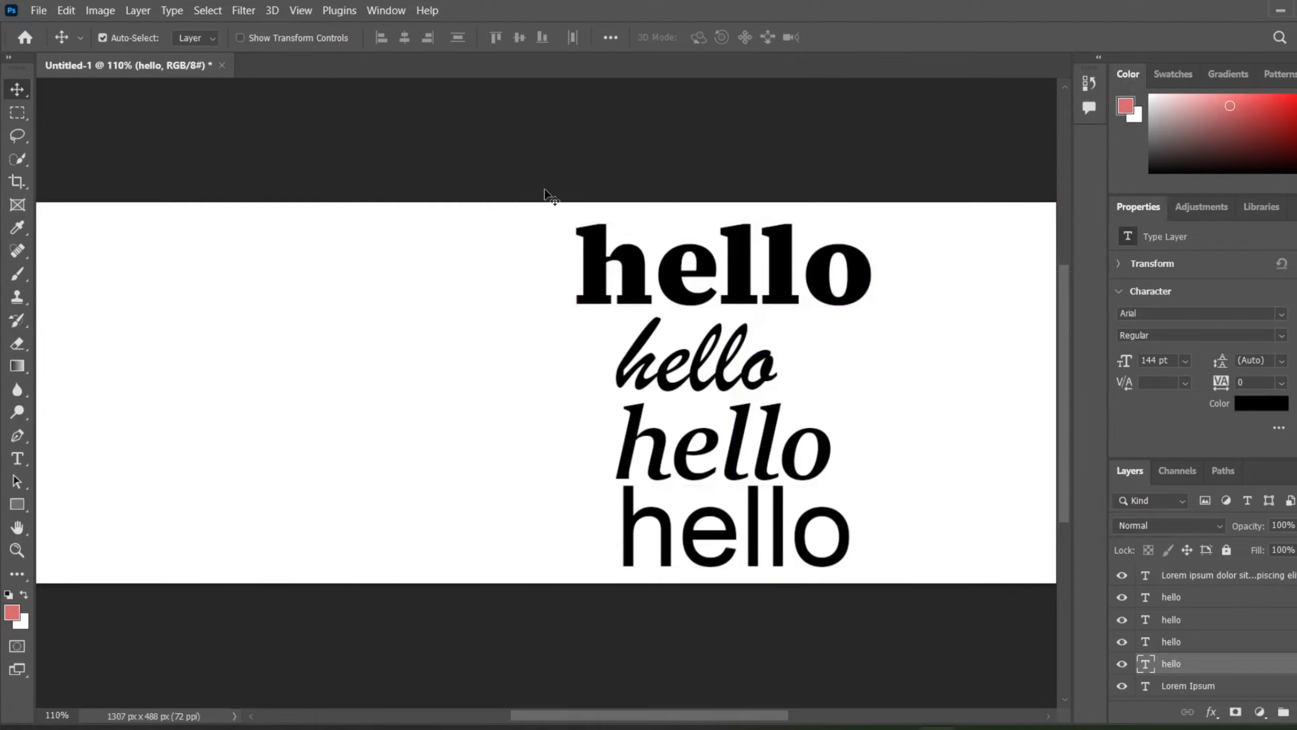
Step: Select all four stacked "hello" texts together and delete them from the canvas
drag(545, 196, 1063, 639)
key(Delete)
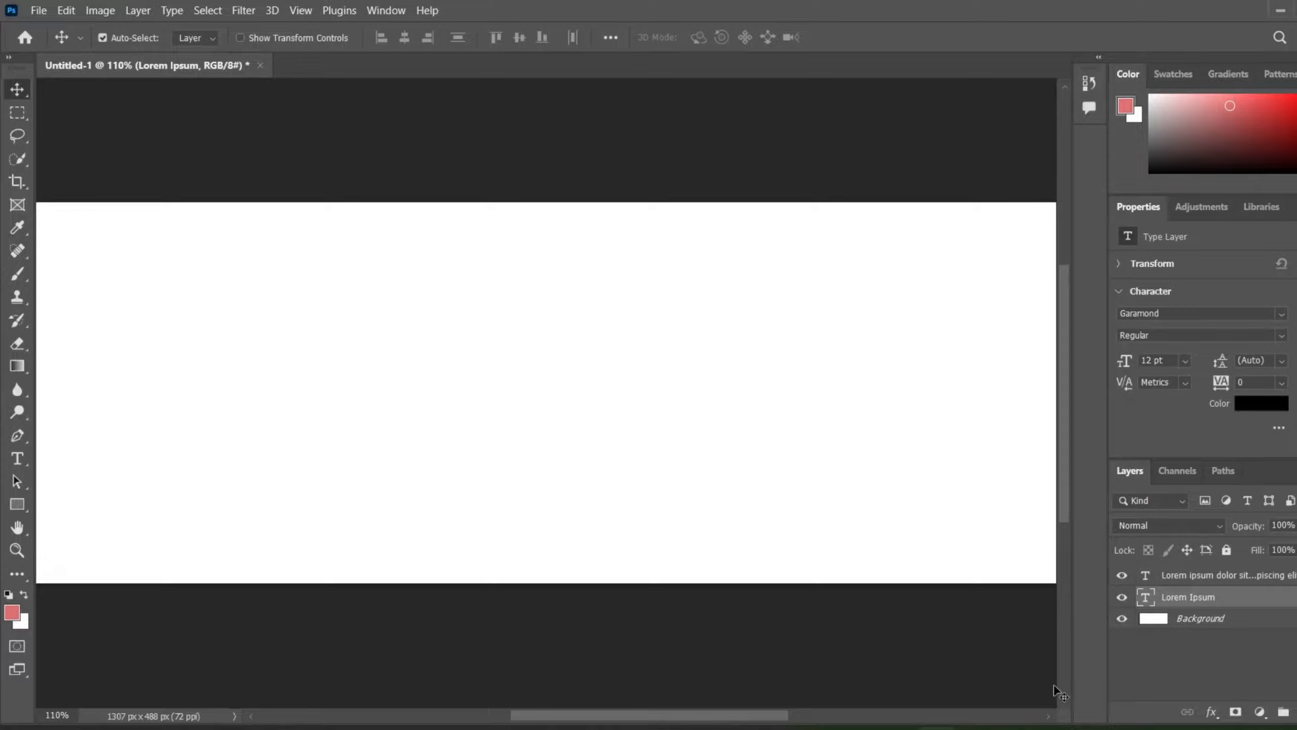
Step: Switch to the image viewer and look through the typography, RGB additive and CMYK color model slides
mouse_move(975, 729)
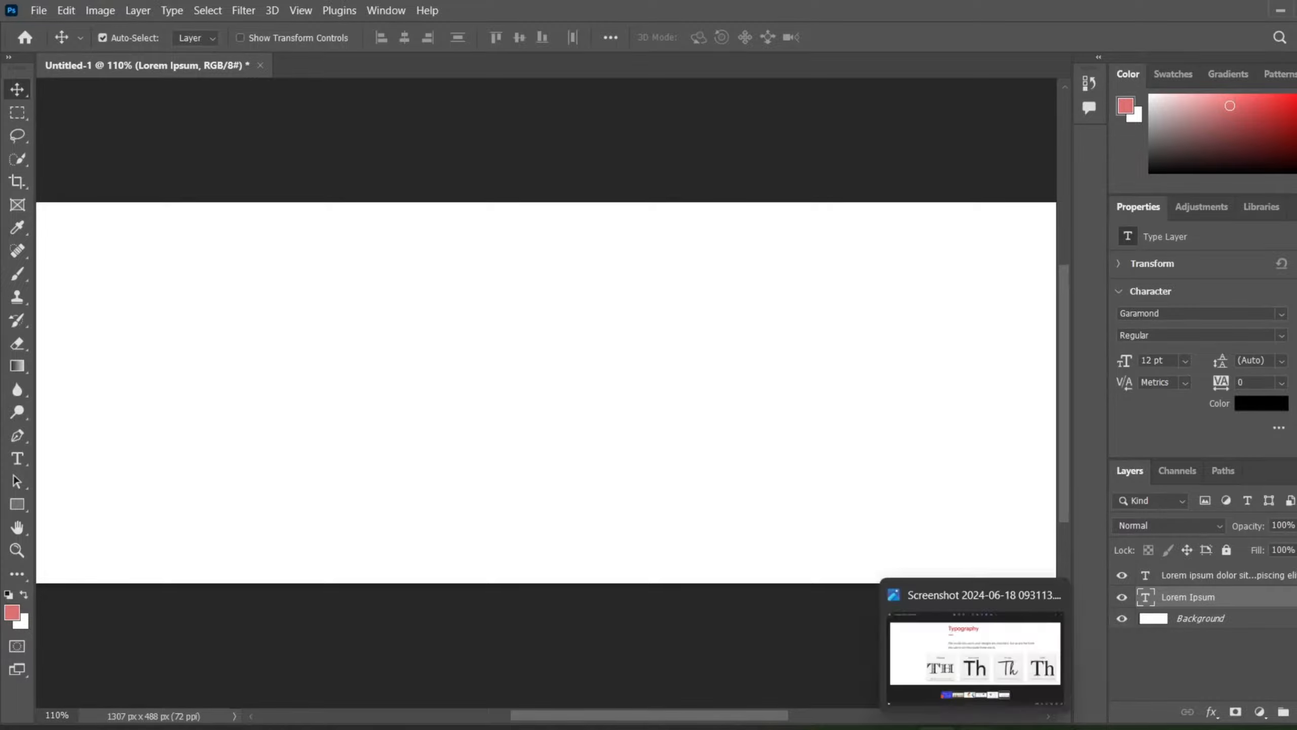
click(981, 673)
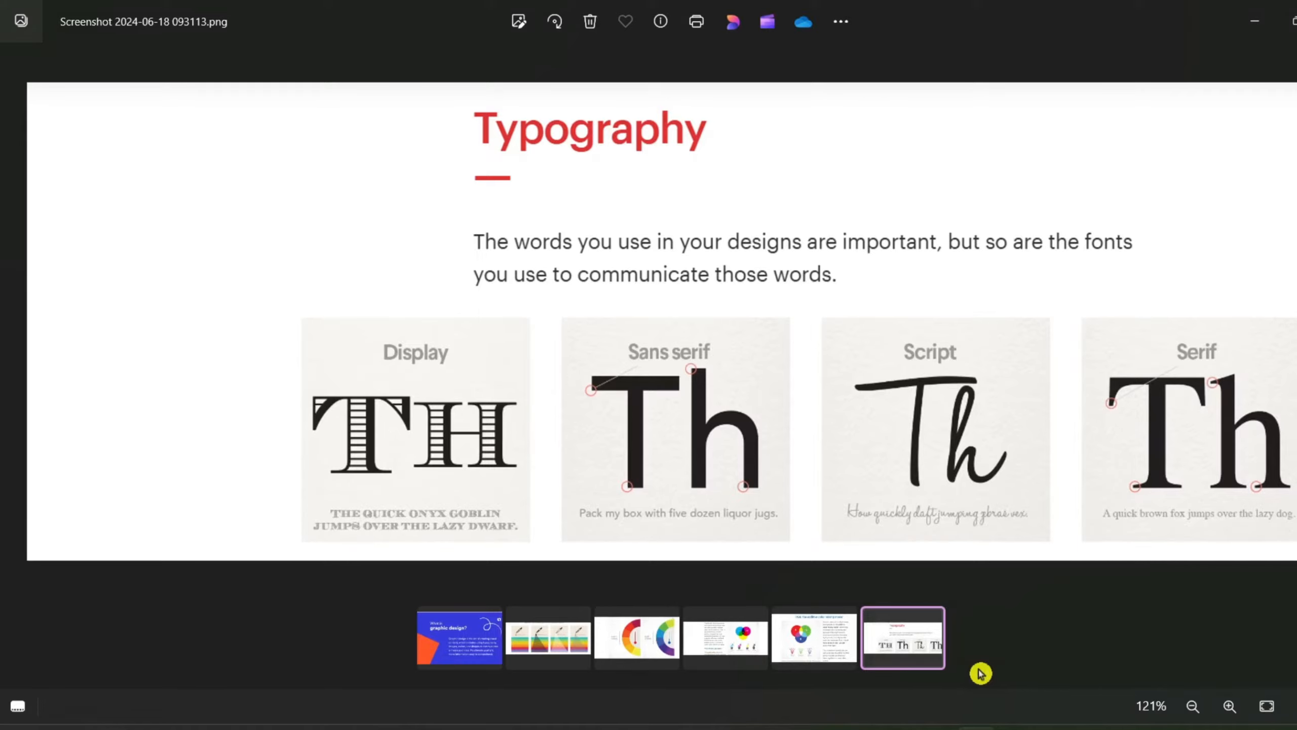
click(817, 650)
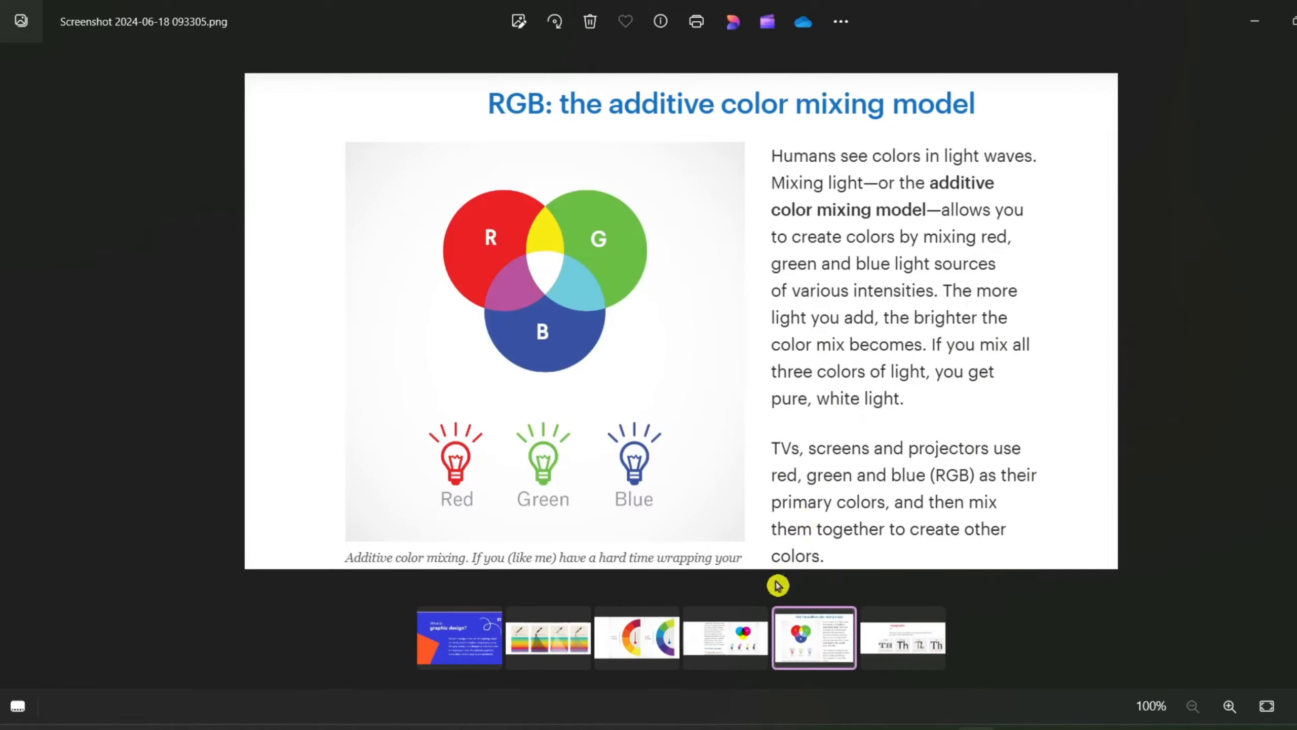
click(744, 632)
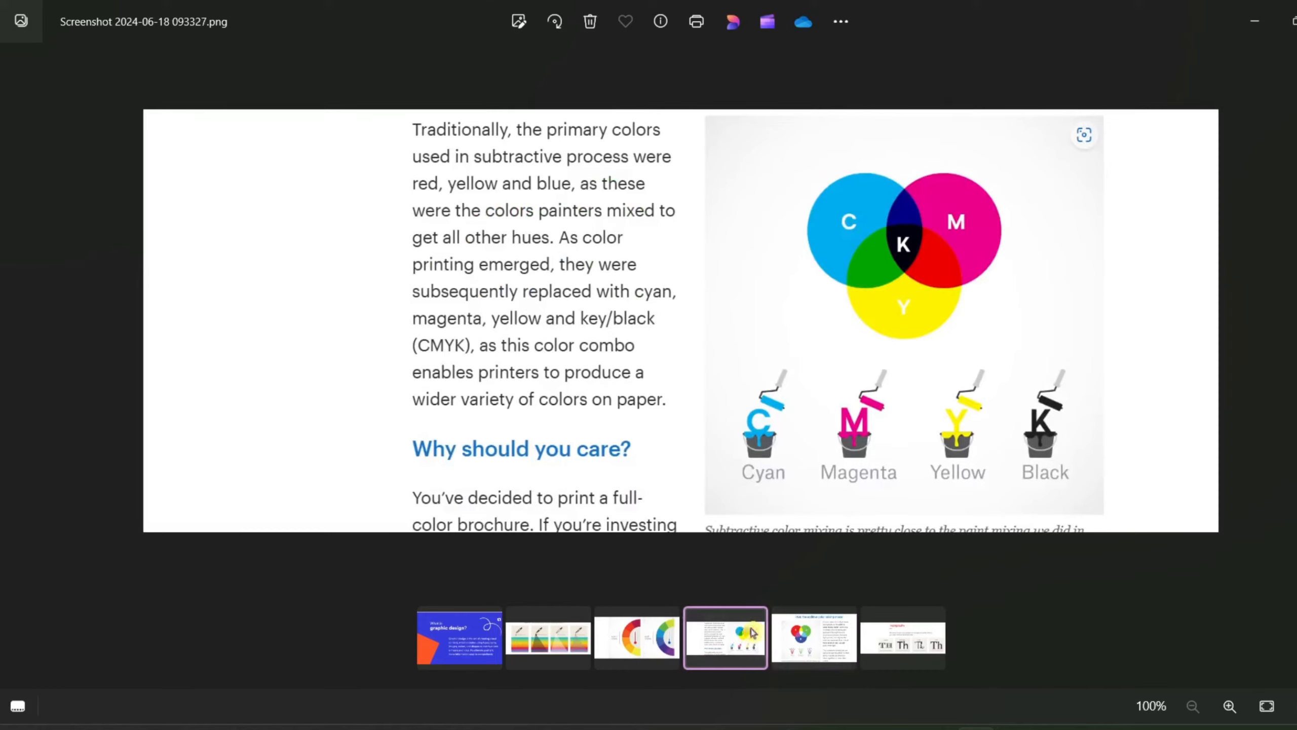
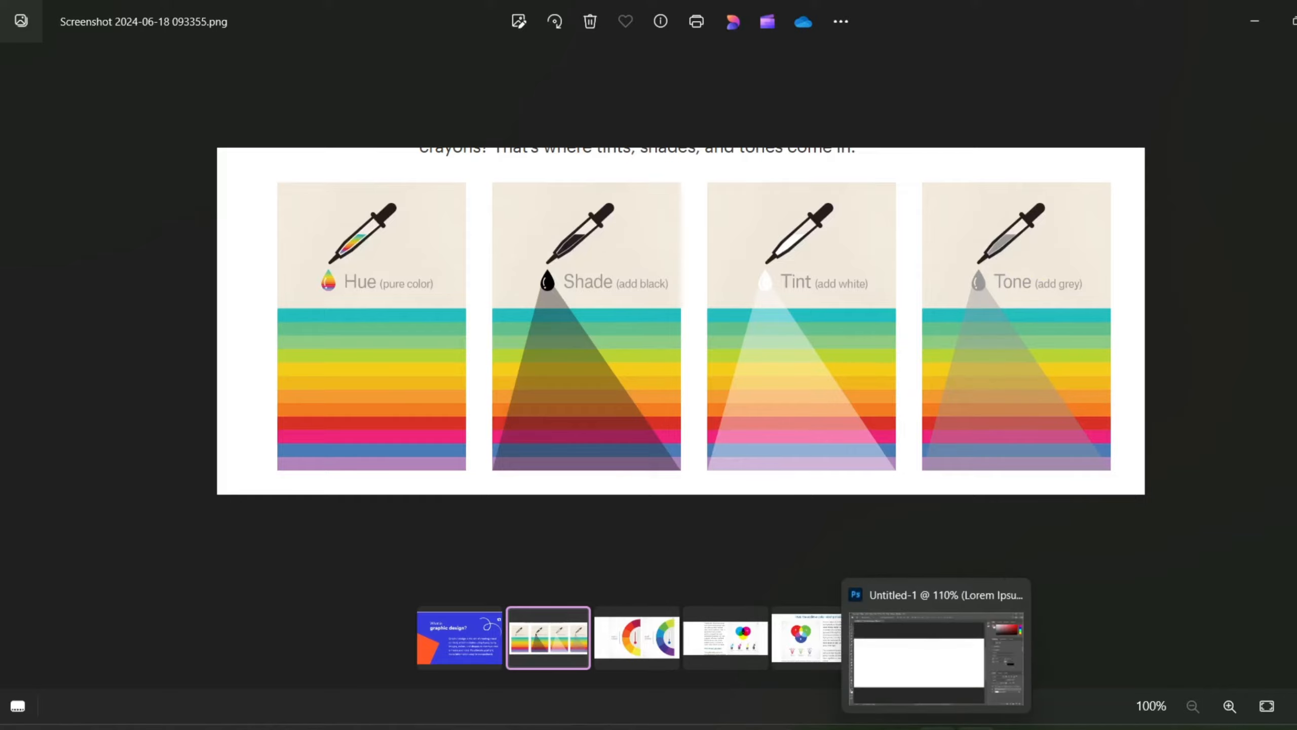
Step: Switch back to Photoshop and draw a rectangle shape about 528 × 216 px on the blank canvas
click(926, 672)
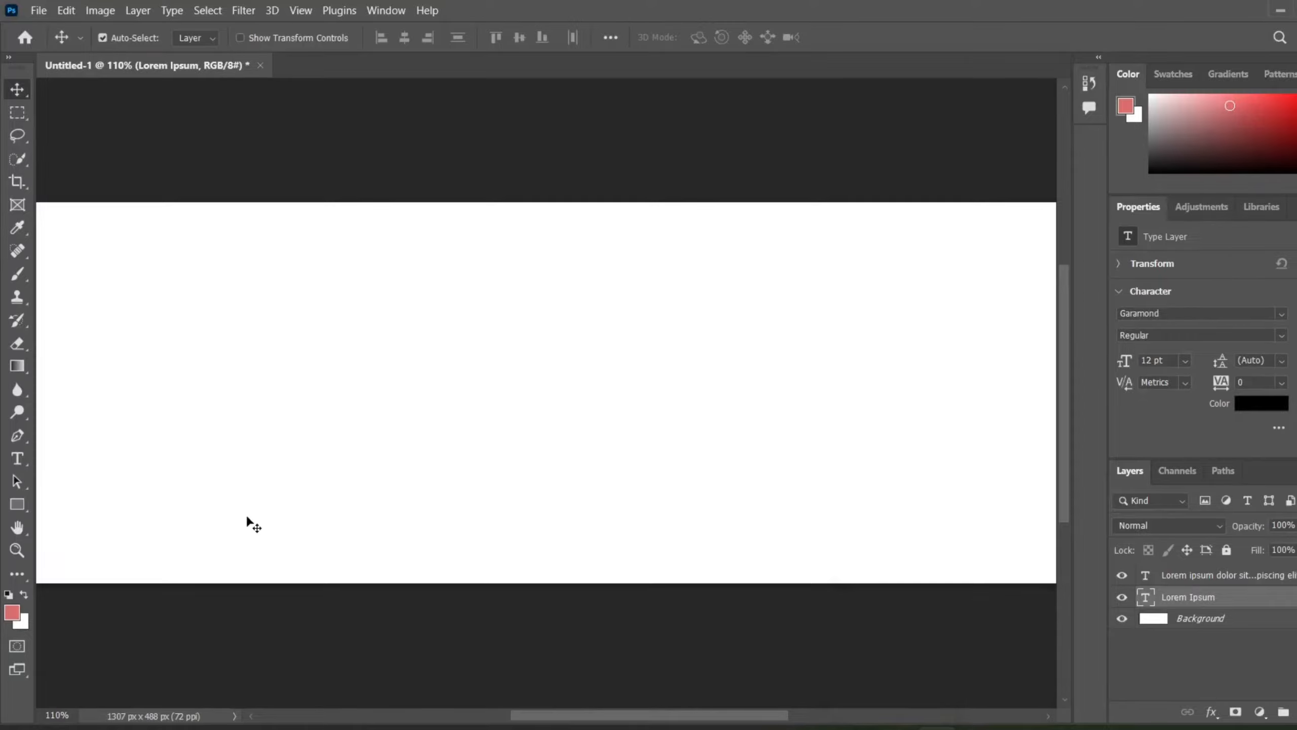
click(13, 510)
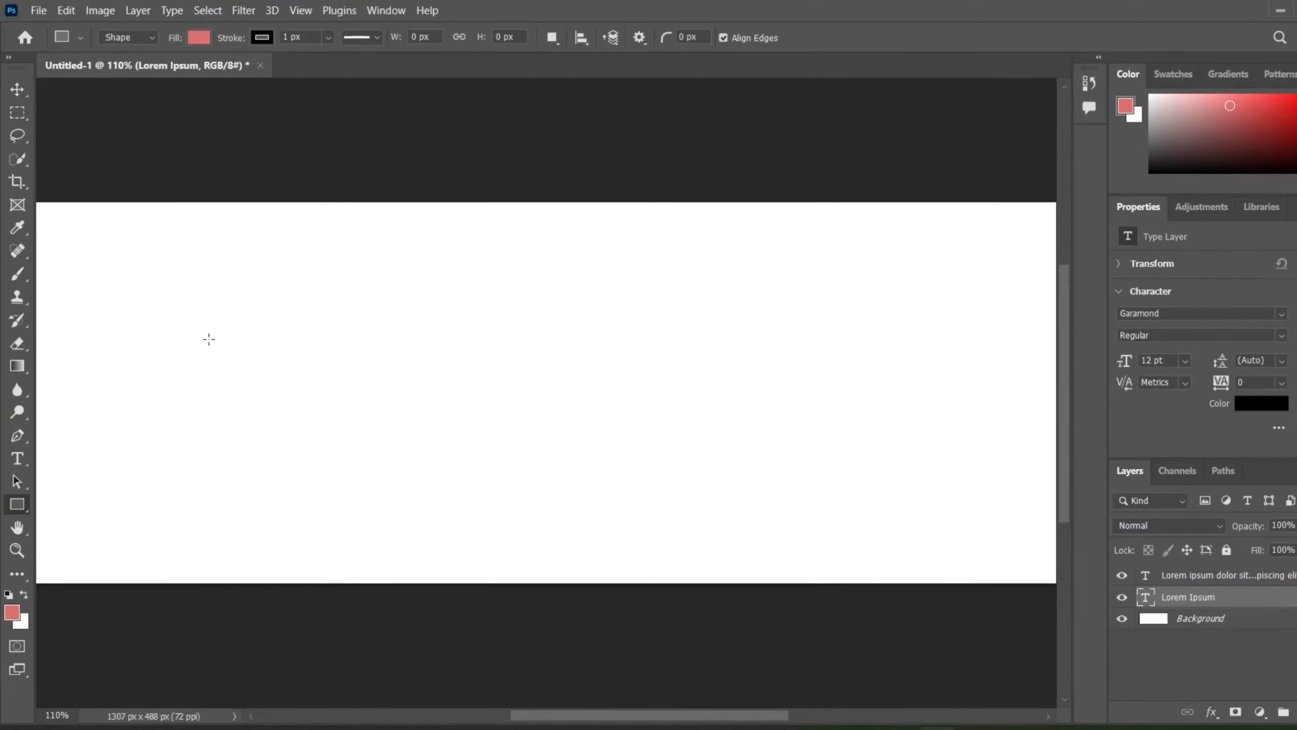
drag(209, 339, 620, 507)
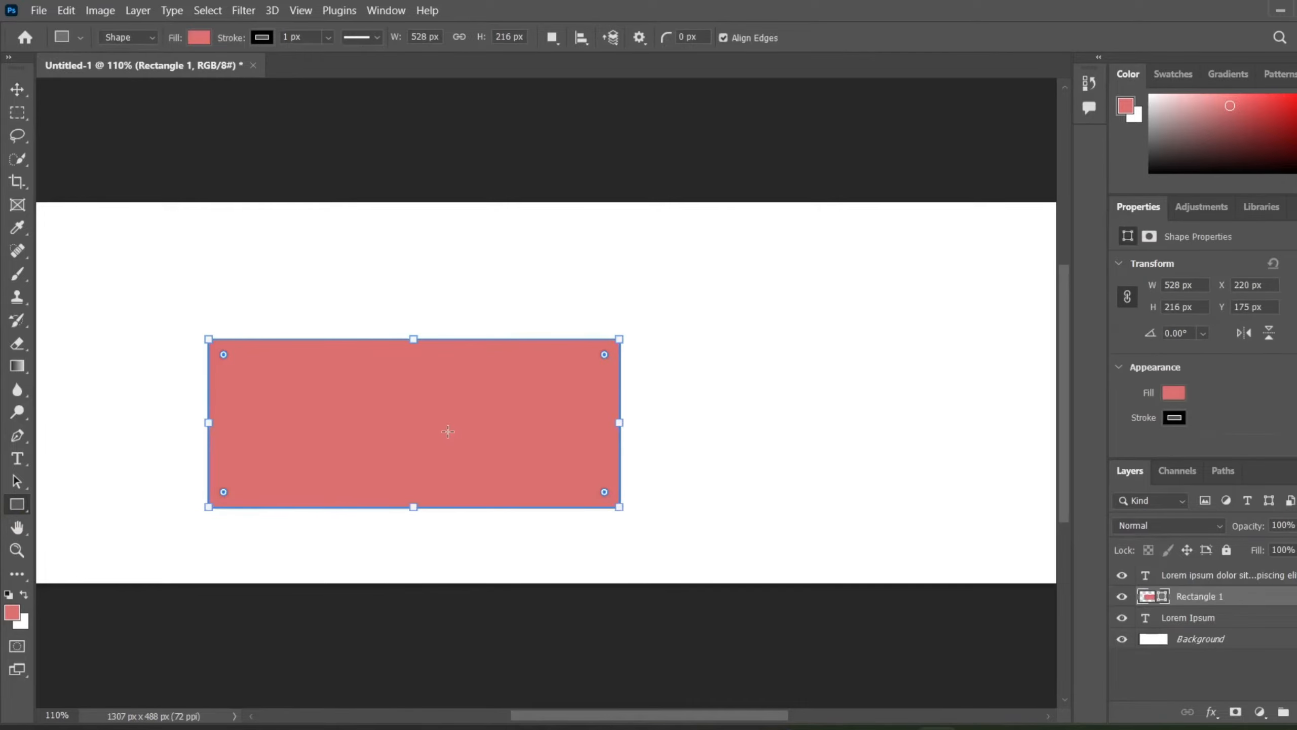
Step: Set the foreground color to pure red ff0000 and apply that red as the rectangle's fill
click(10, 615)
click(614, 186)
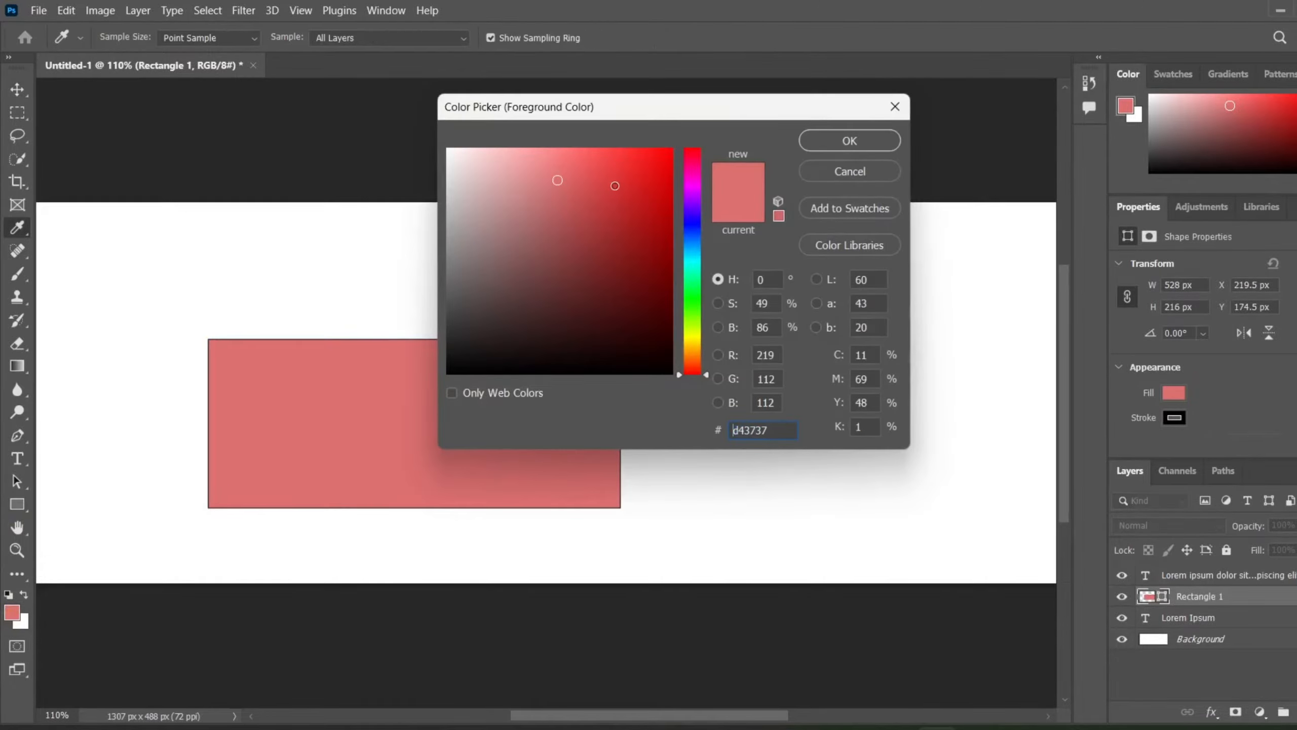
drag(632, 184, 673, 148)
click(840, 136)
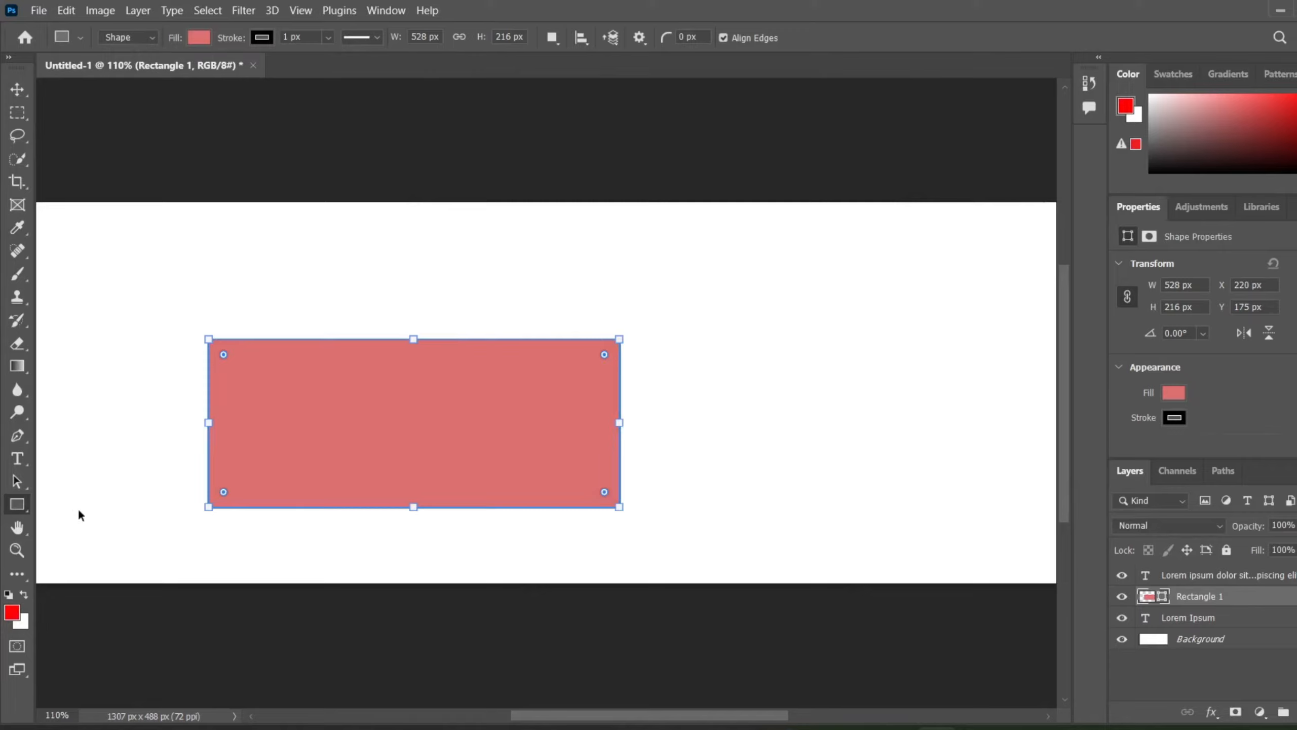
click(197, 46)
click(88, 130)
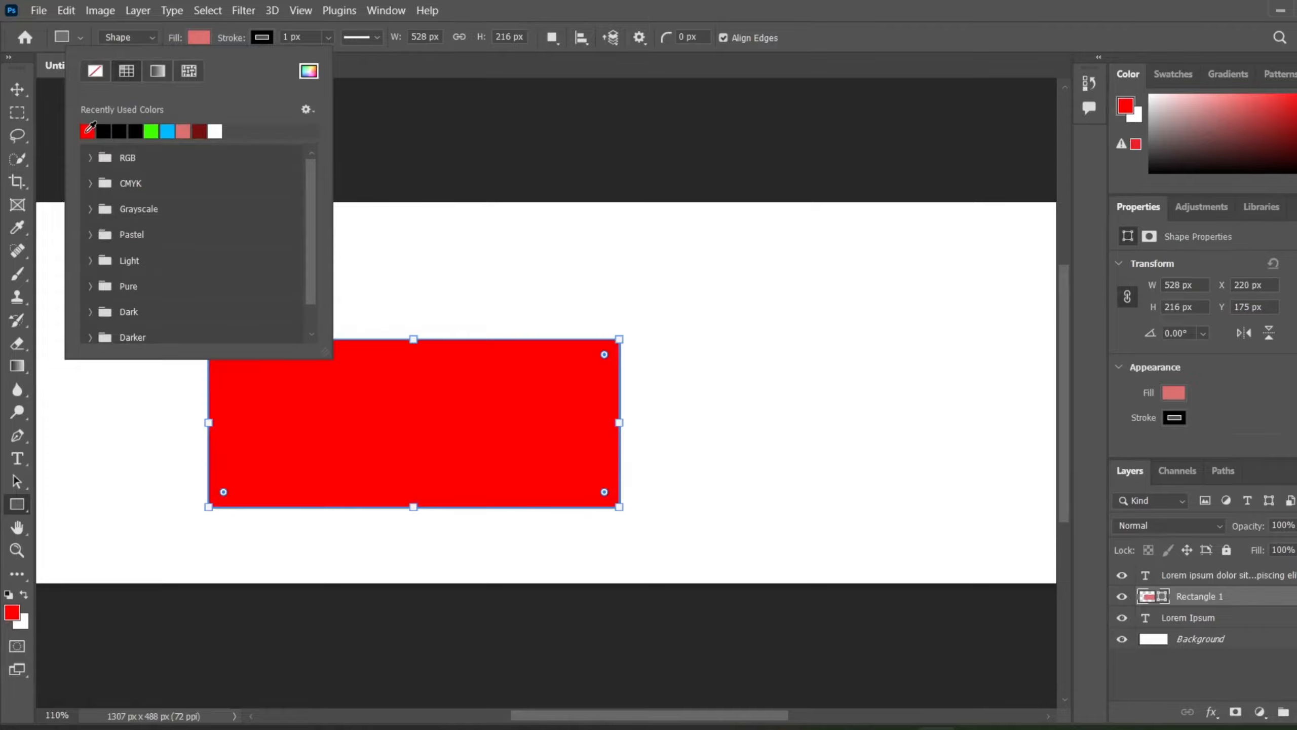
click(524, 152)
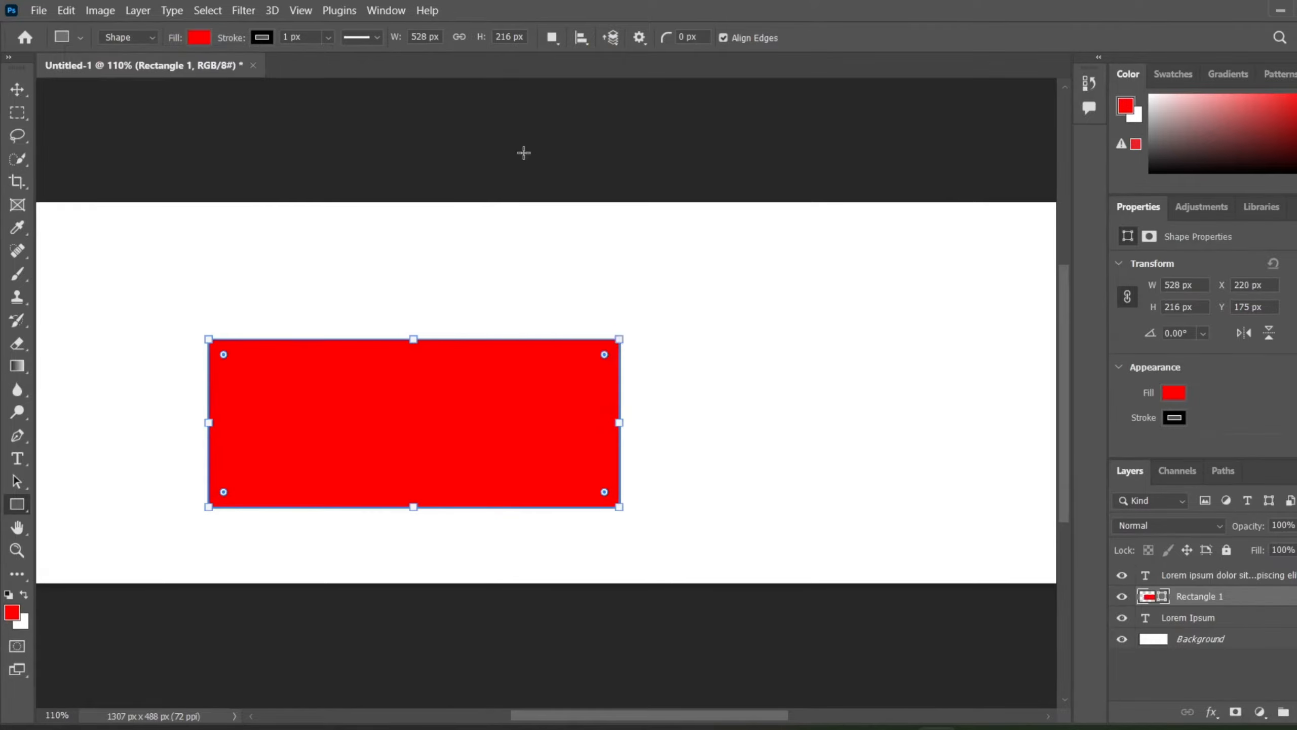
click(524, 152)
click(619, 332)
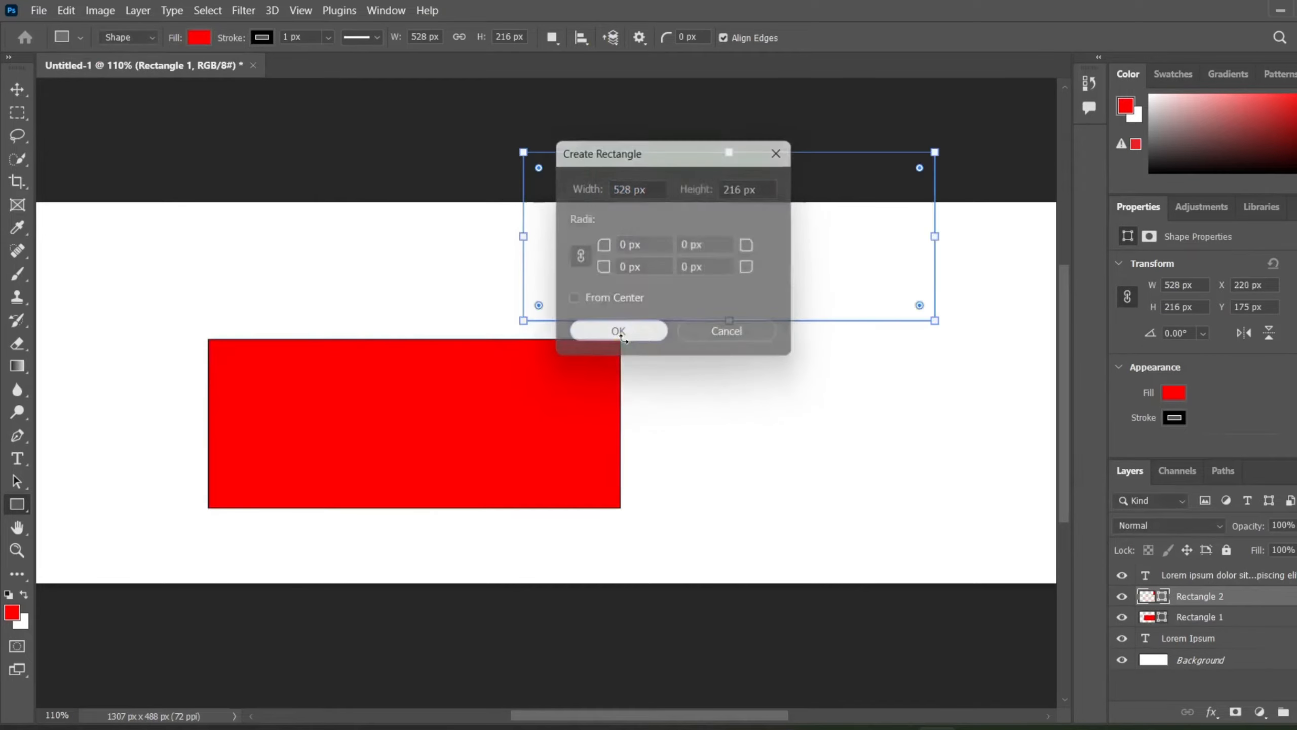
key(ctrl+z)
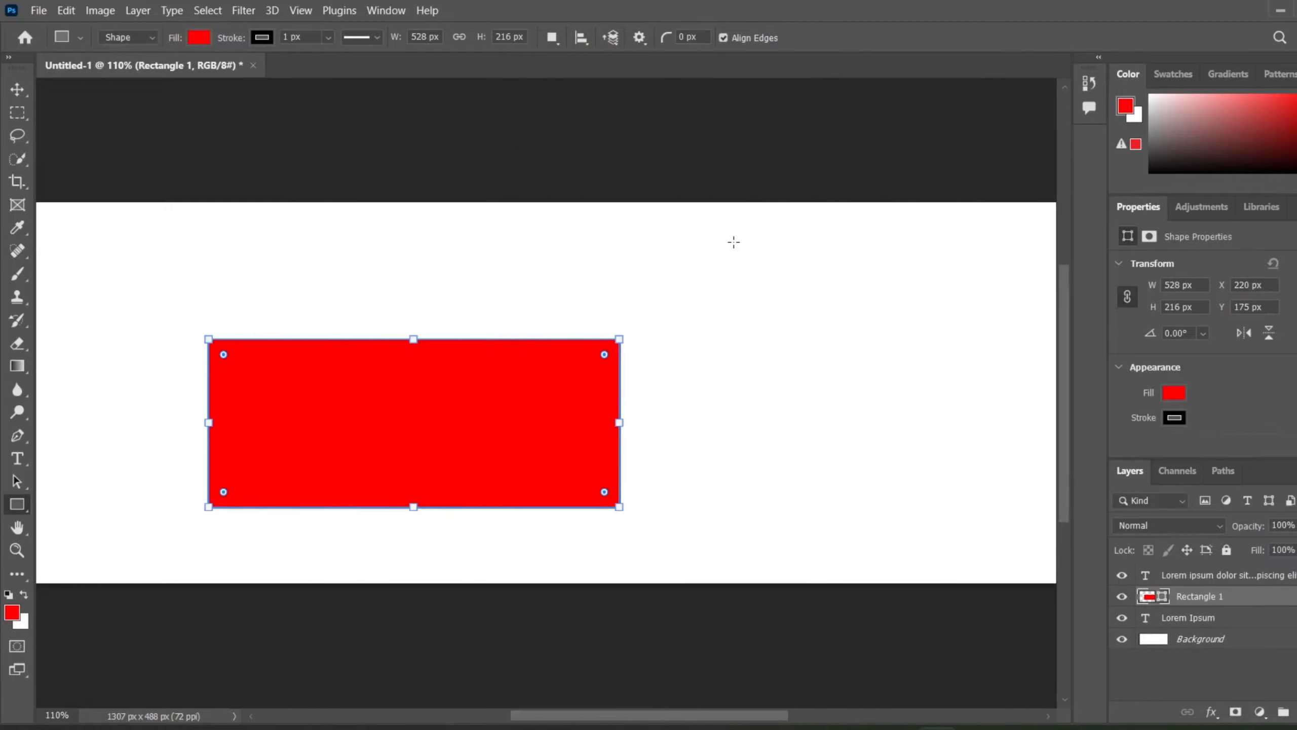
Step: Scale the red rectangle down proportionally to about 68% with Free Transform and move it to the canvas's upper-left corner
click(17, 89)
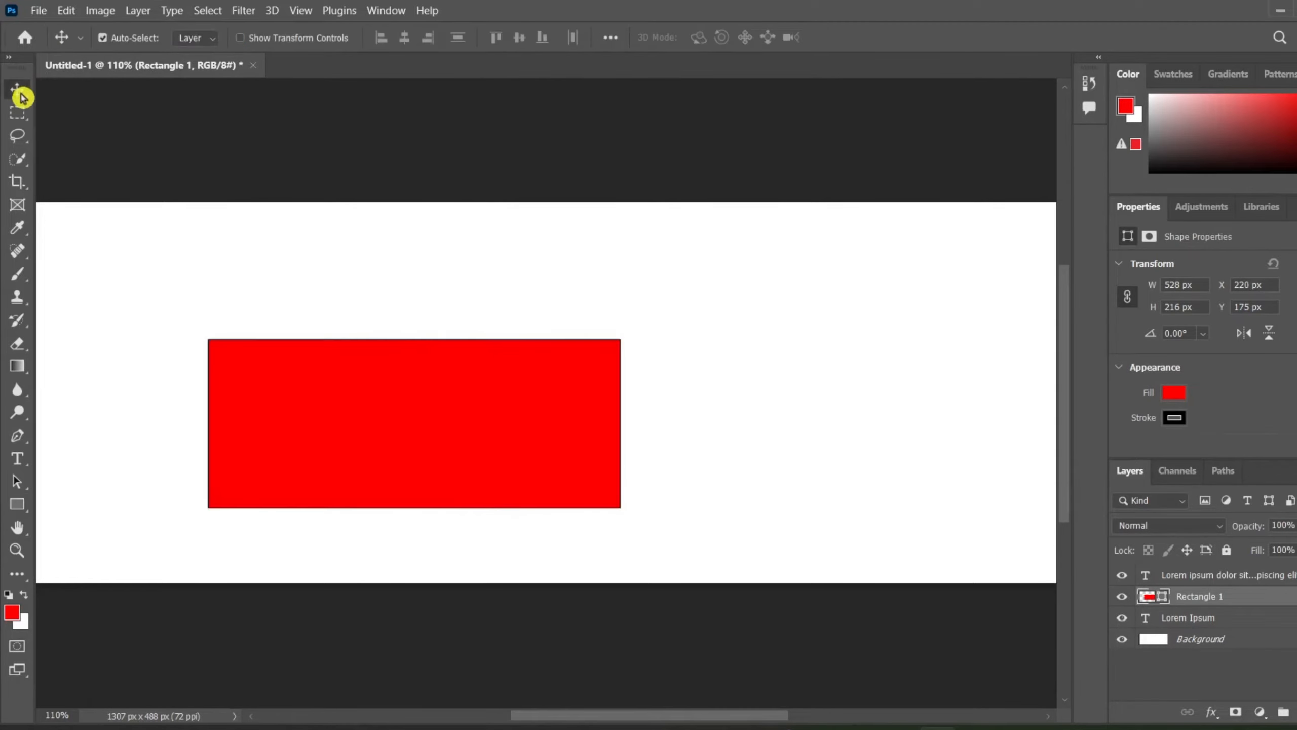
drag(510, 420, 463, 428)
key(ctrl)
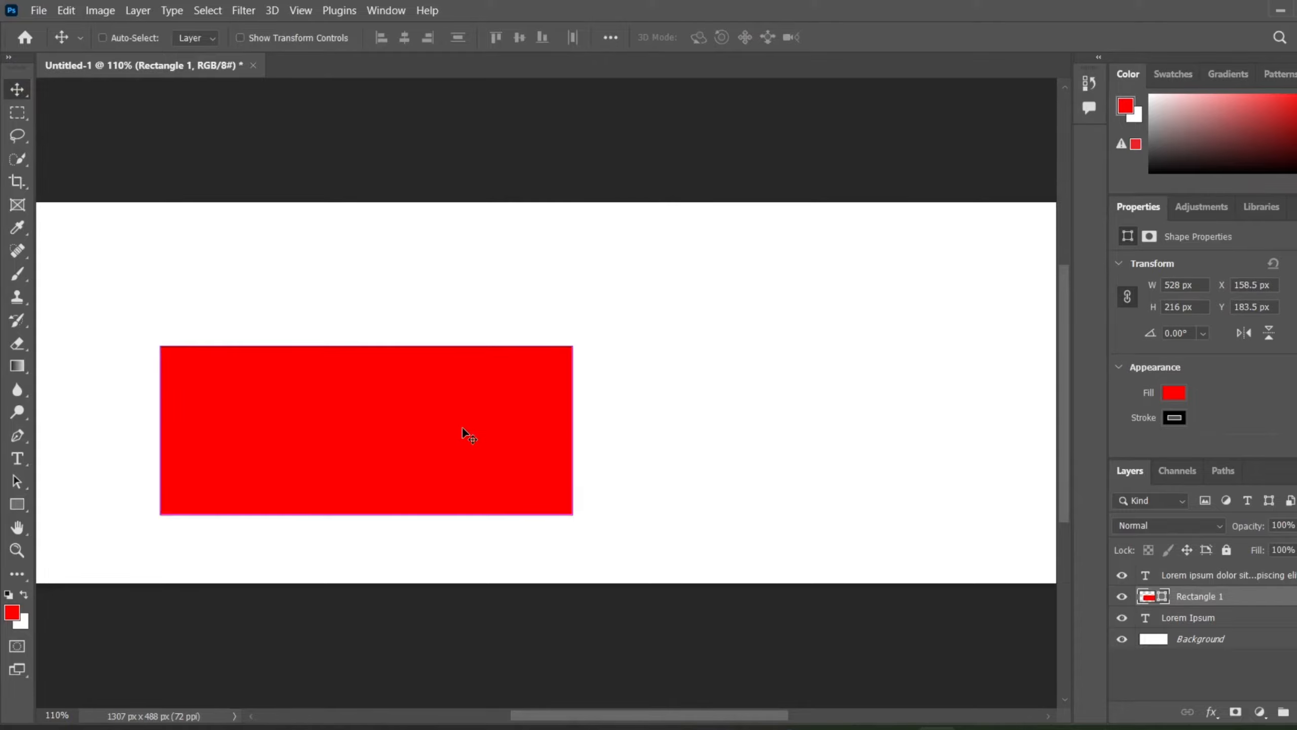
key(ctrl+t)
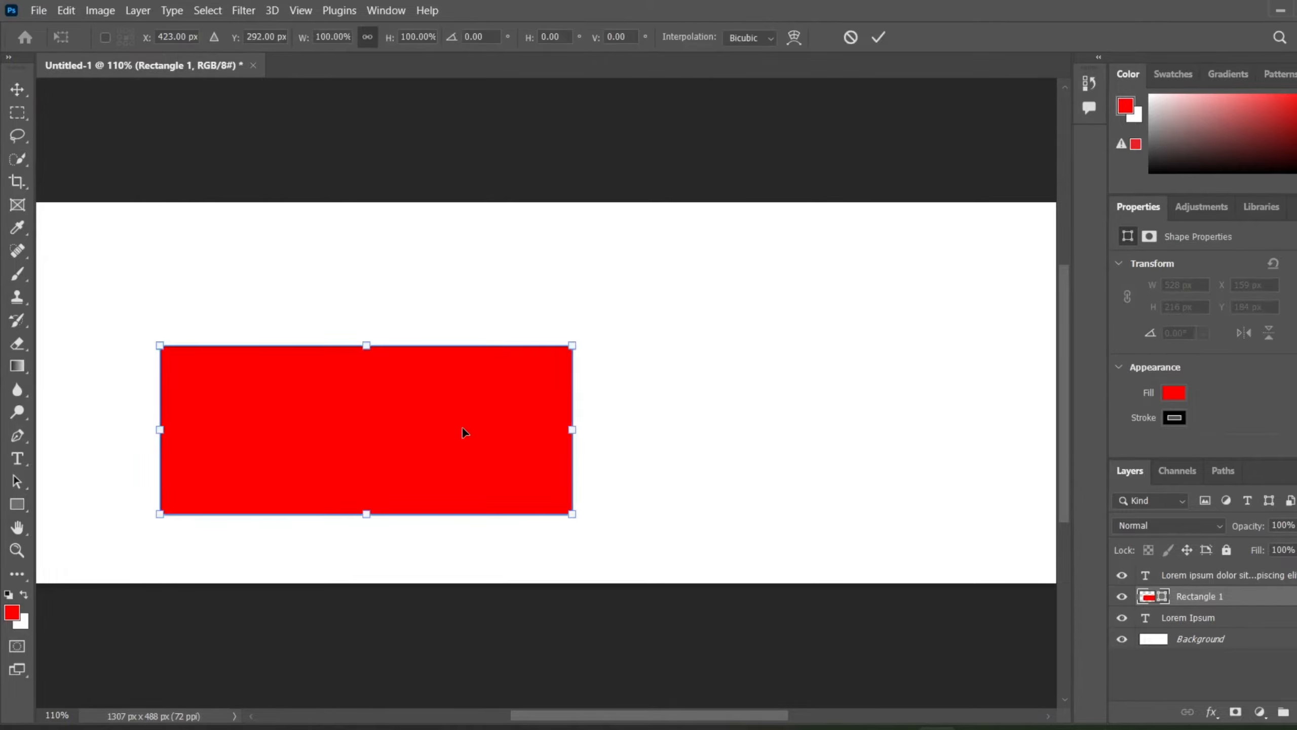
drag(570, 349, 438, 402)
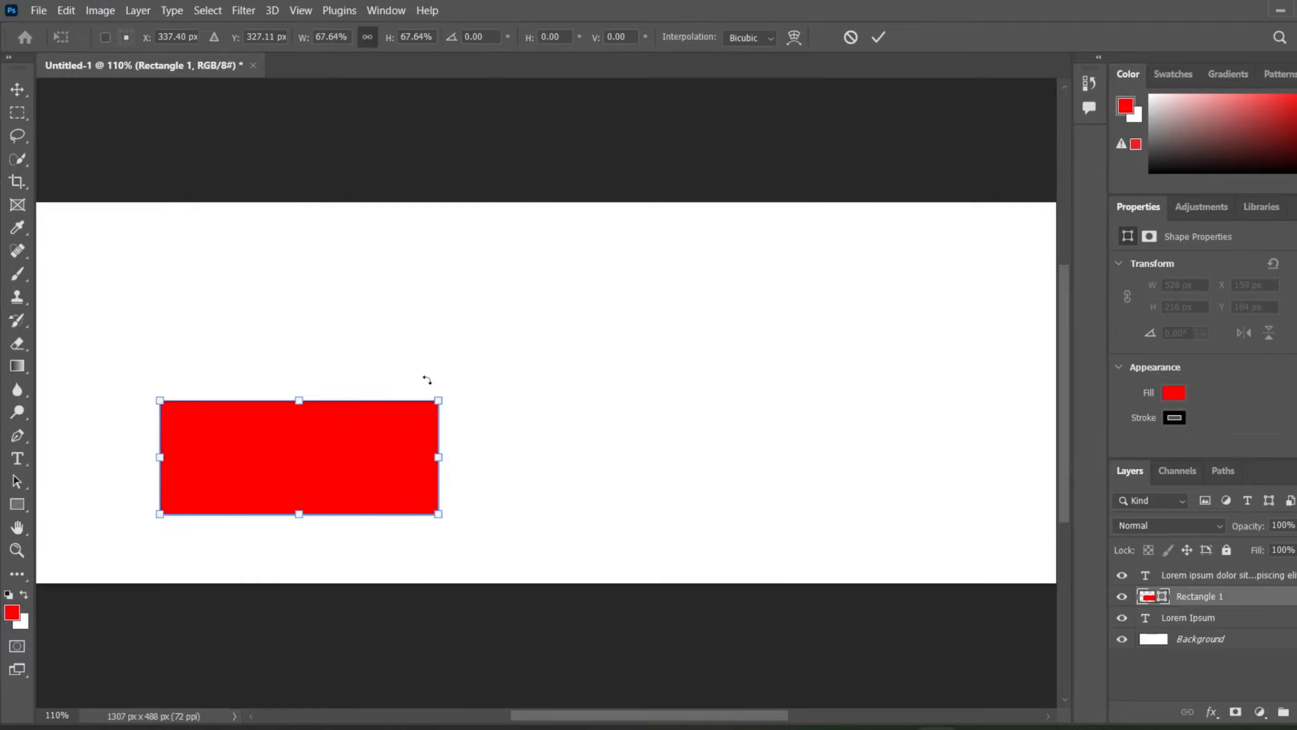
click(879, 39)
drag(296, 451, 478, 278)
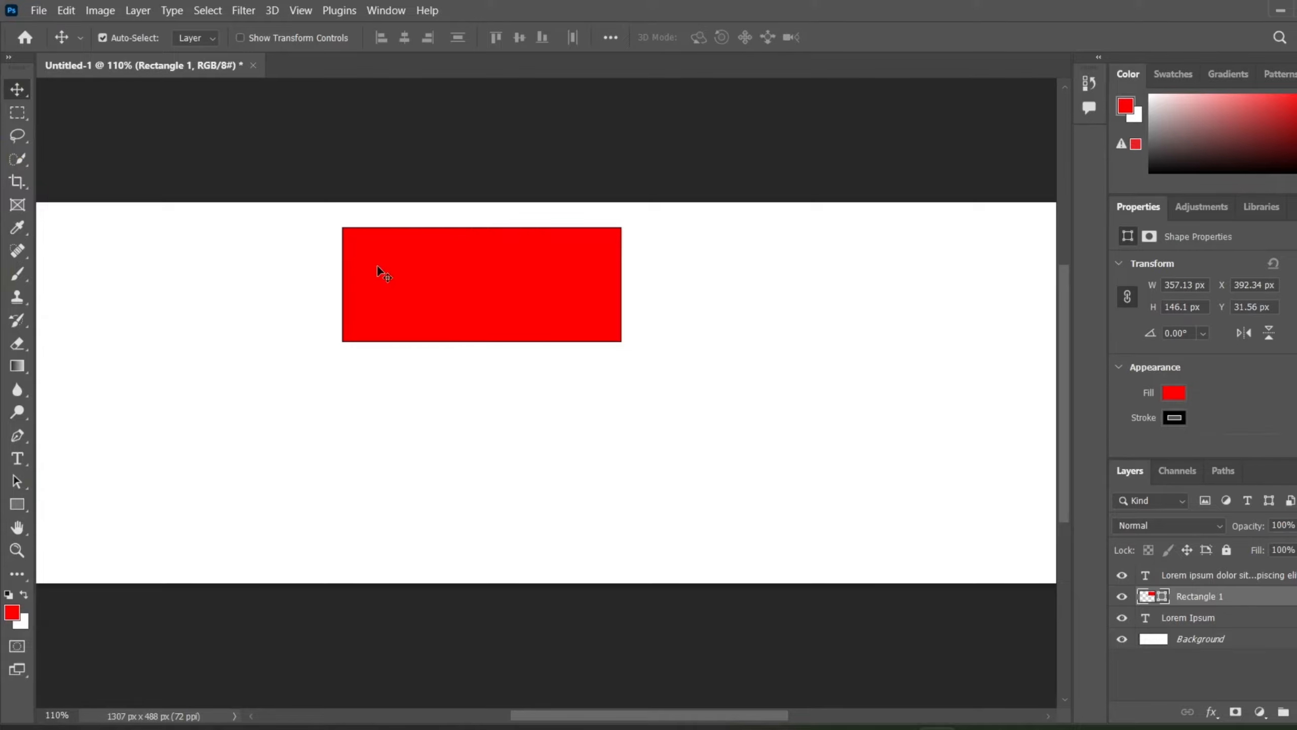
drag(391, 271, 124, 268)
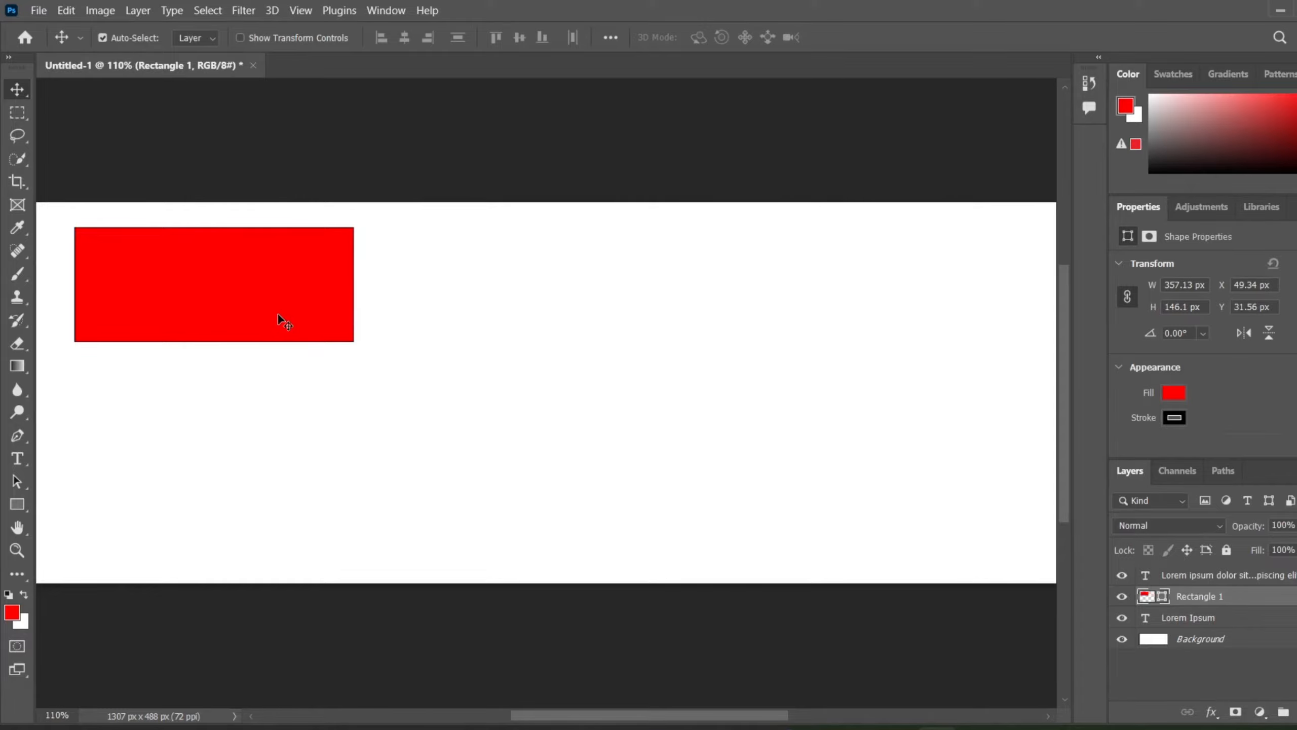
Step: Open the foreground color picker and compare it with the hue, shade, tint and tone slide in the image viewer
click(12, 612)
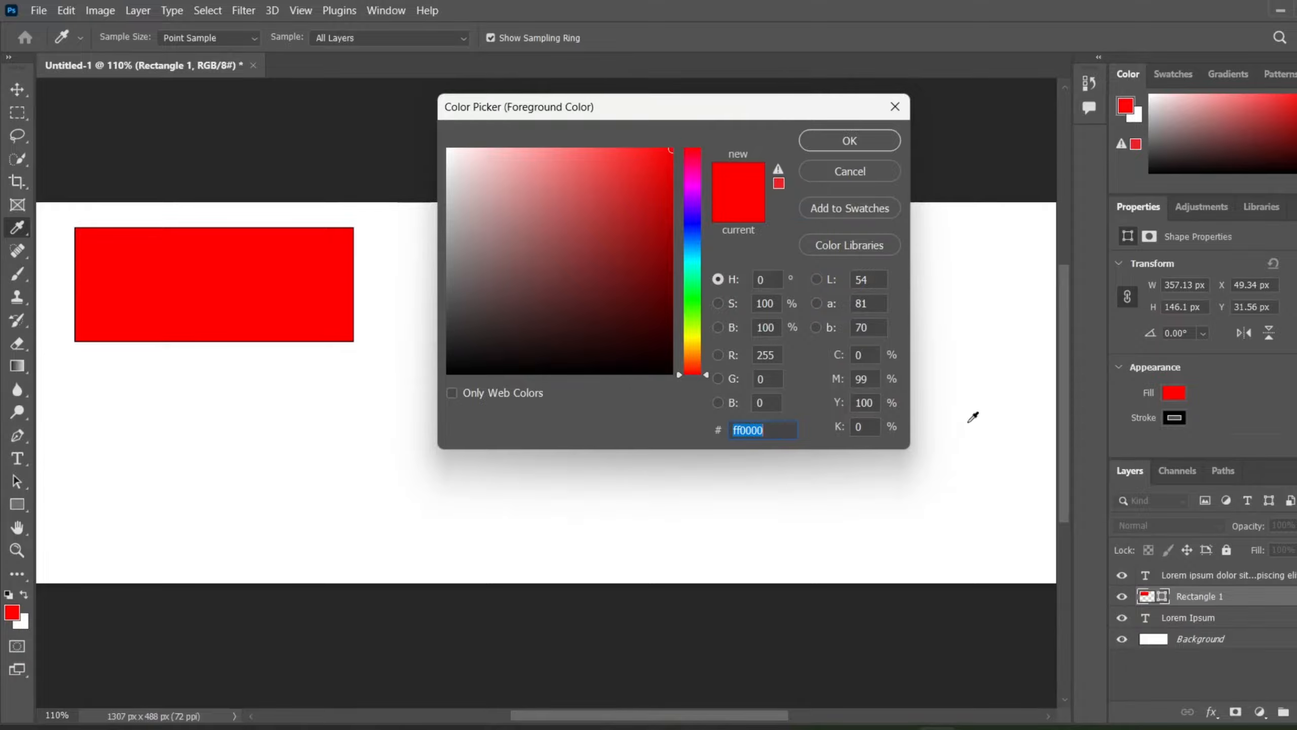
mouse_move(975, 728)
click(965, 637)
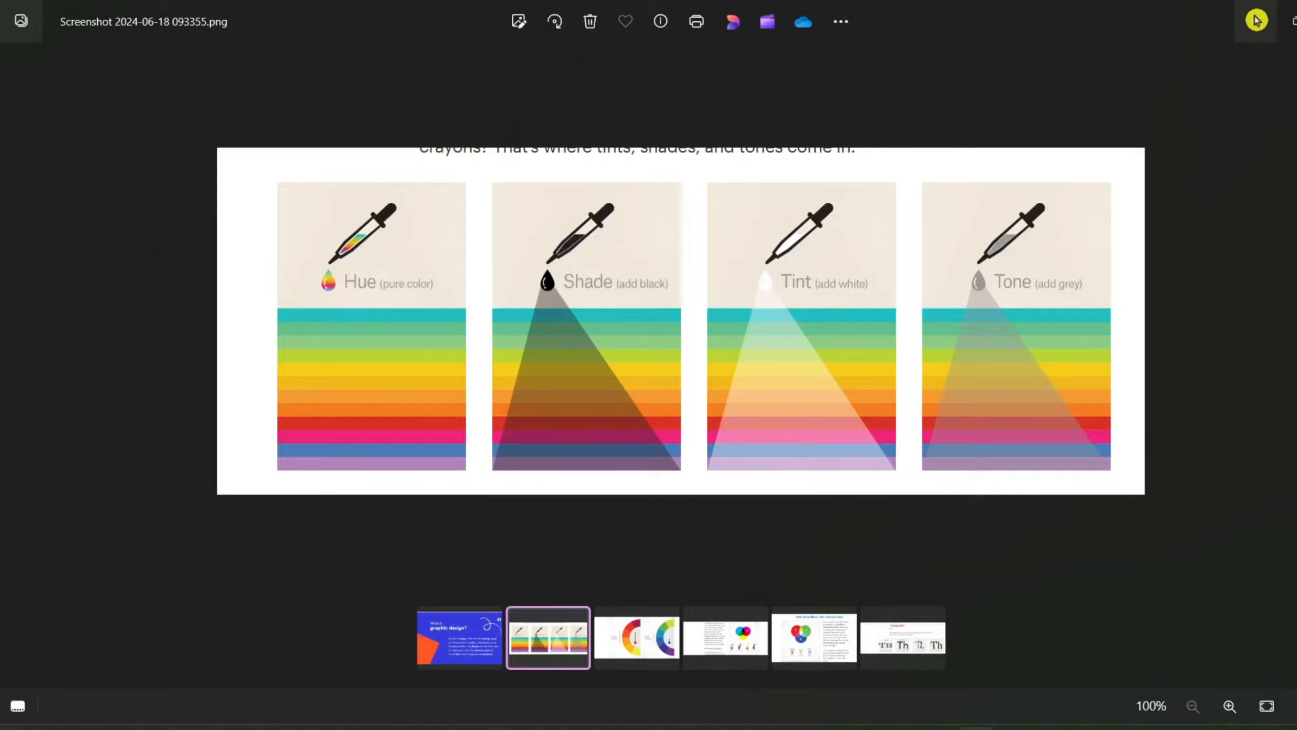
mouse_move(936, 724)
click(932, 603)
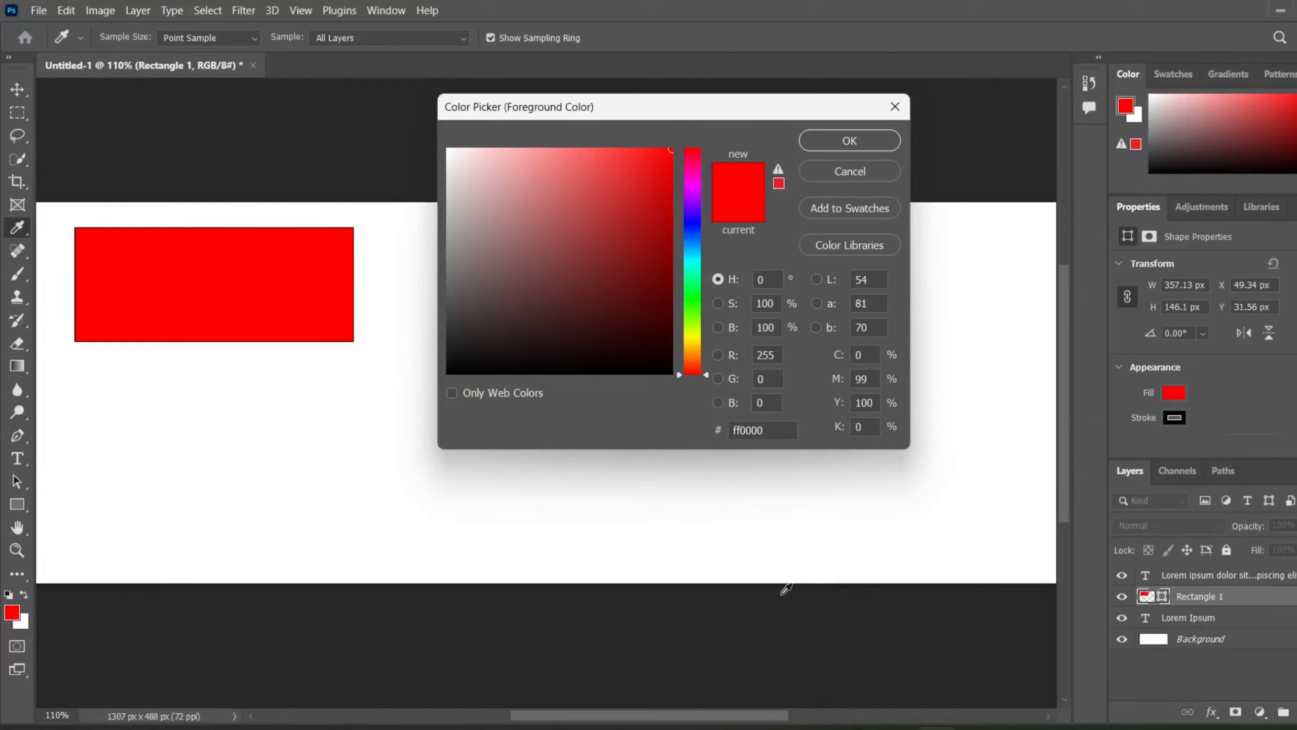
mouse_move(972, 721)
click(955, 672)
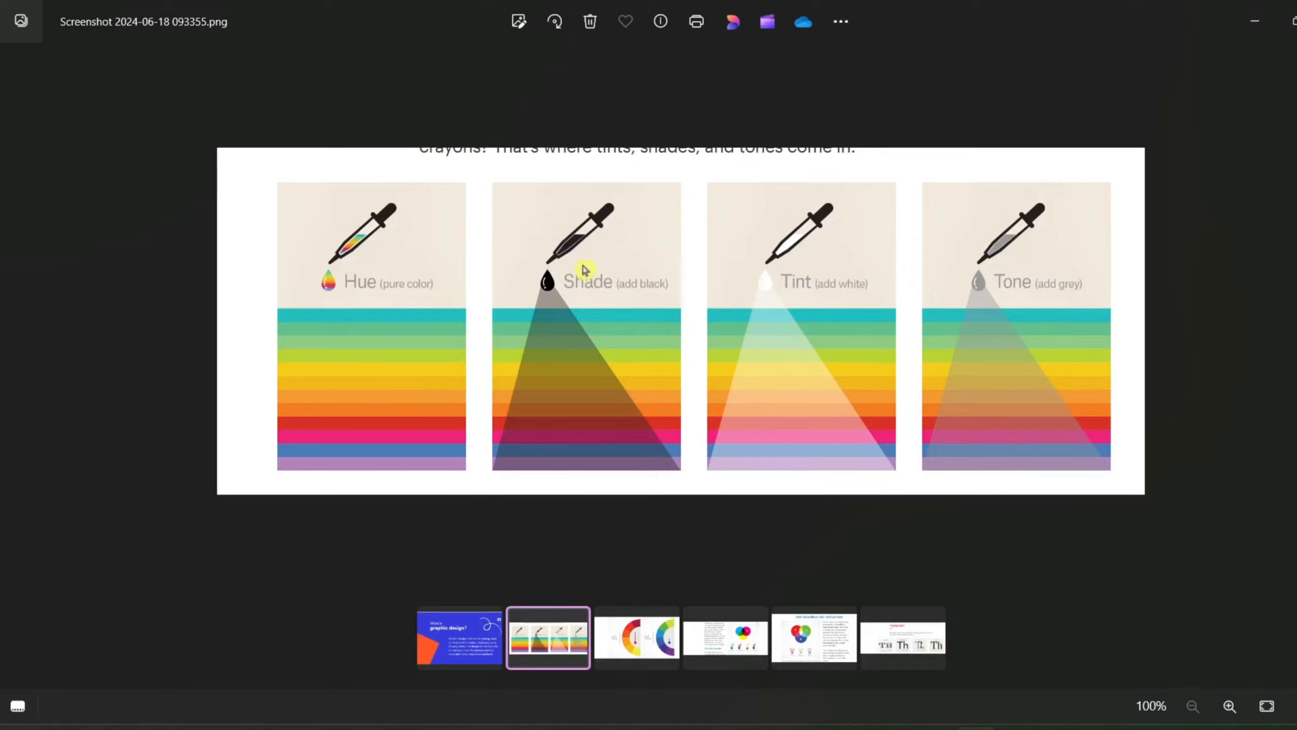
mouse_move(932, 720)
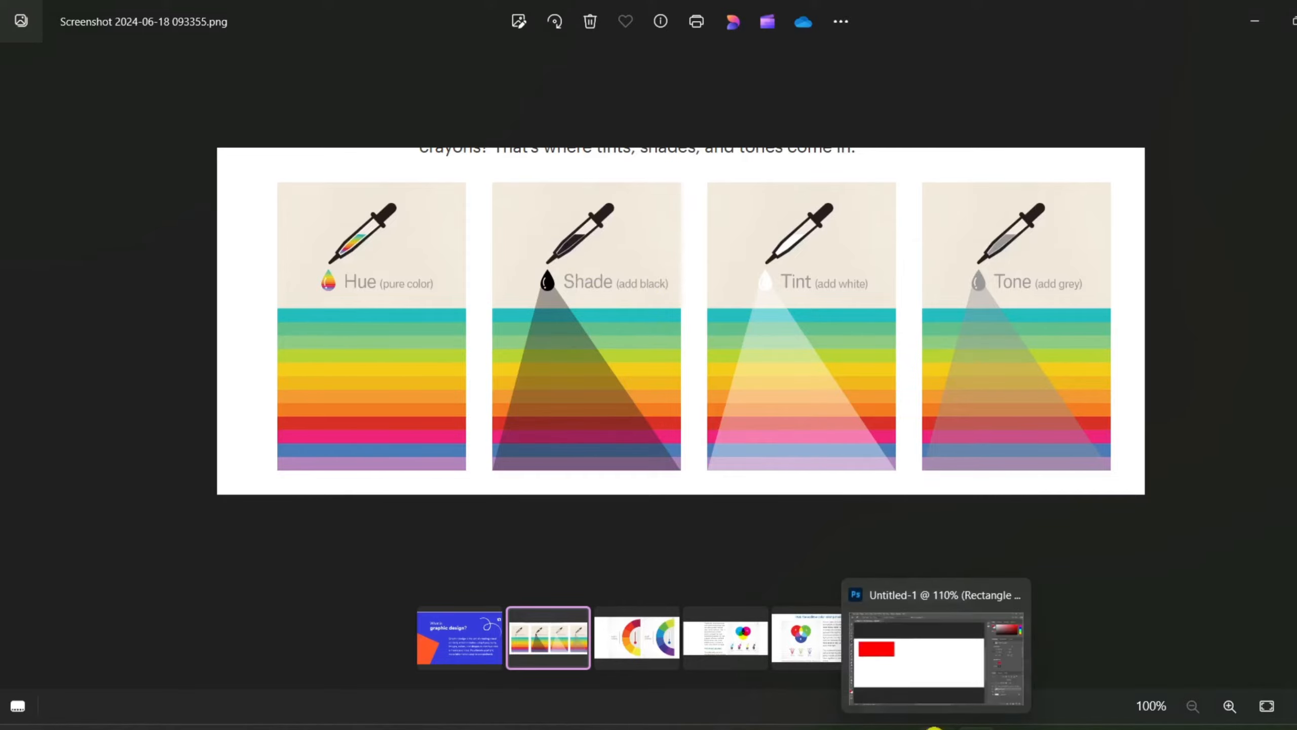
click(914, 659)
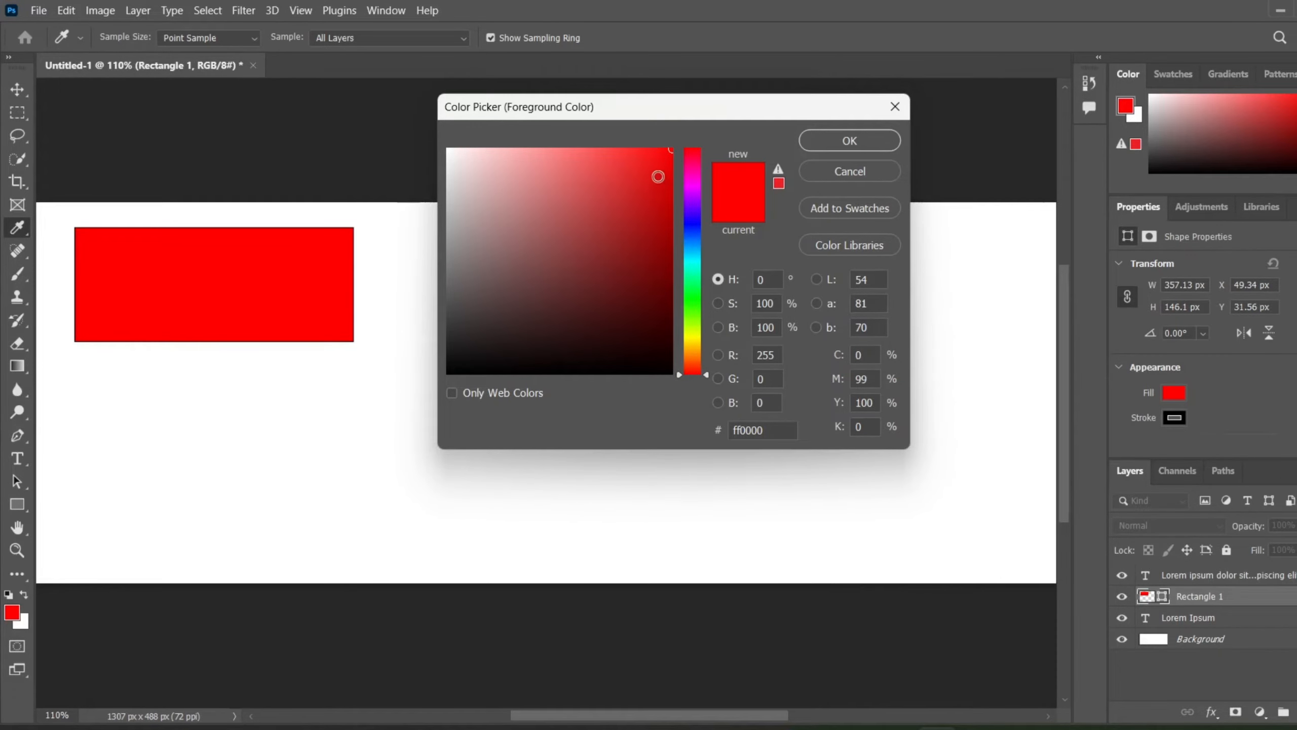
Step: Set the foreground color to the dark red shade 613030 and fill the rectangle with it
mouse_move(665, 164)
mouse_down()
mouse_move(562, 313)
mouse_move(562, 288)
mouse_up()
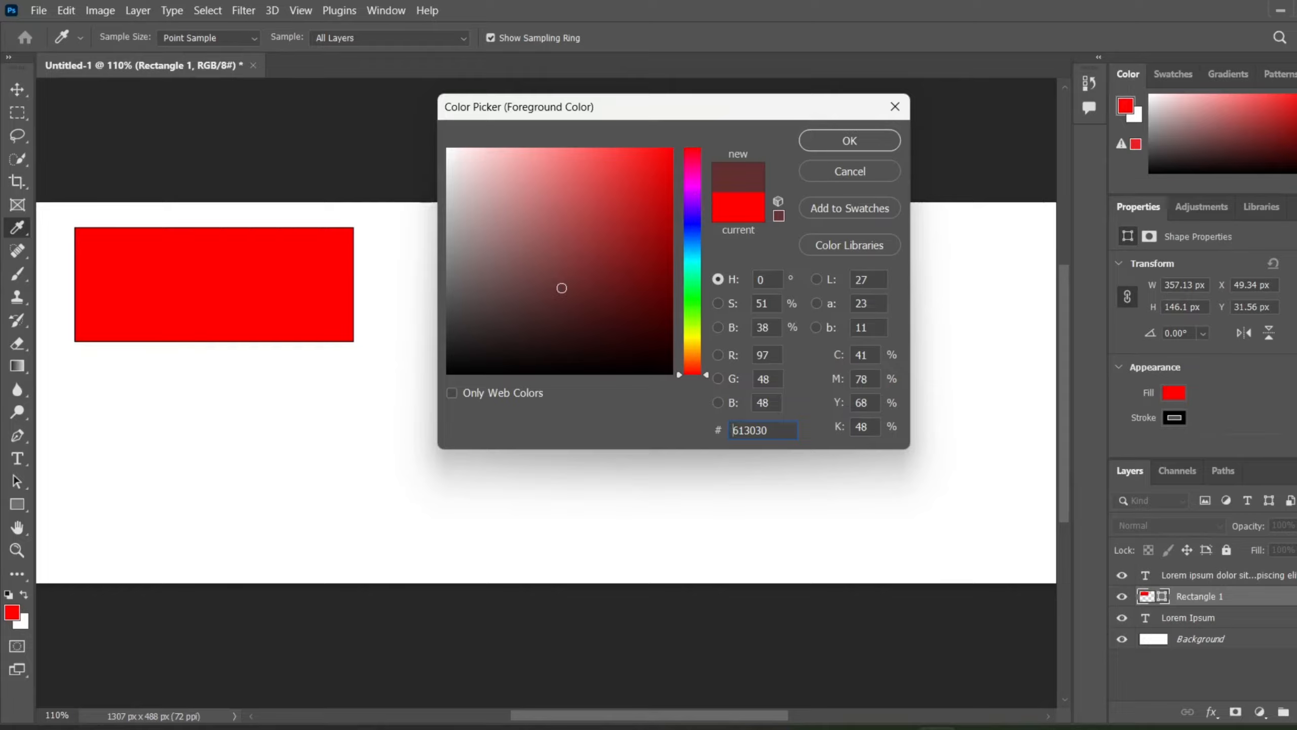
click(841, 151)
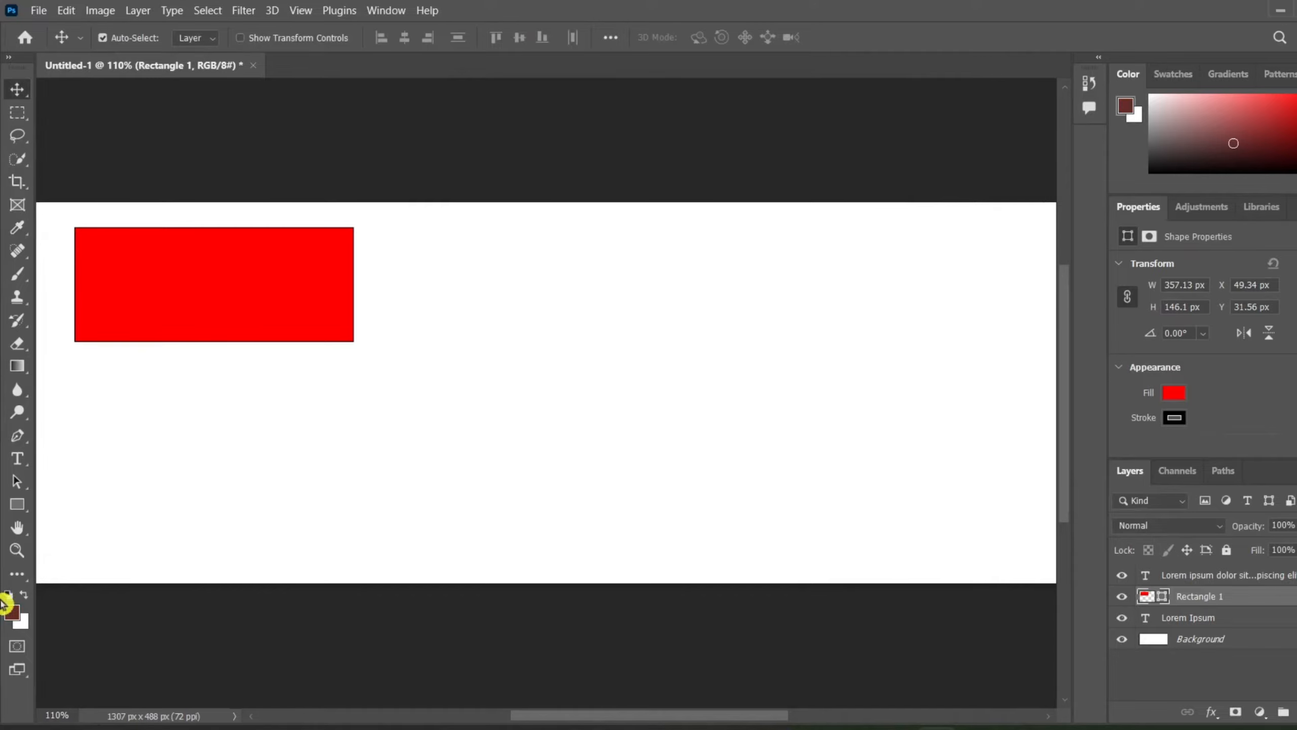
click(12, 612)
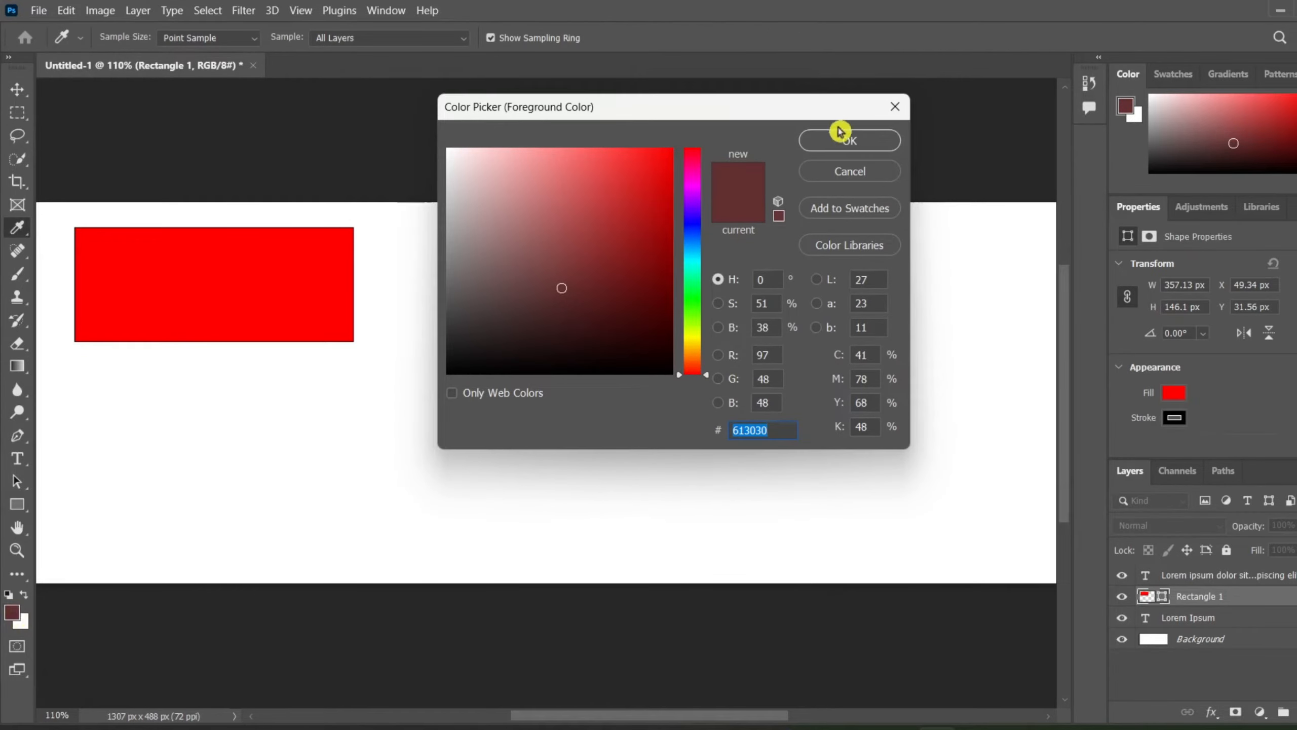
click(841, 133)
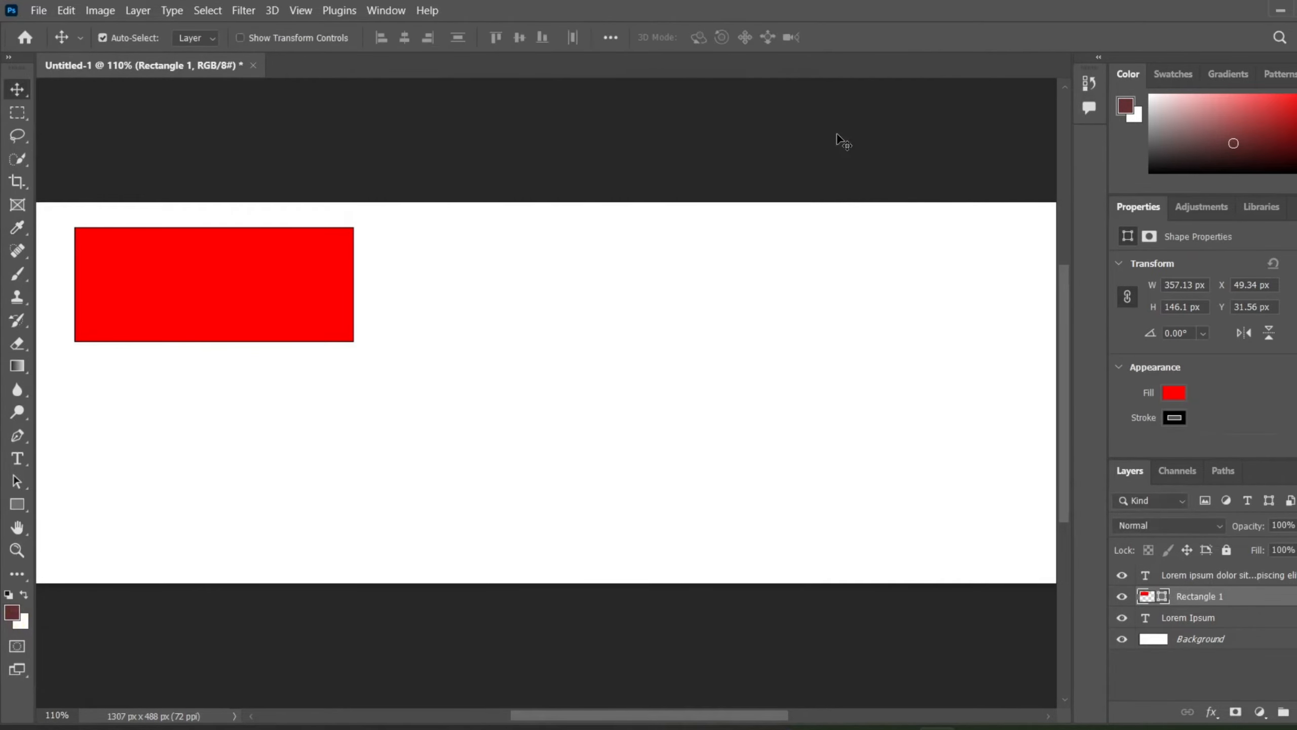
key(alt+BackSpace)
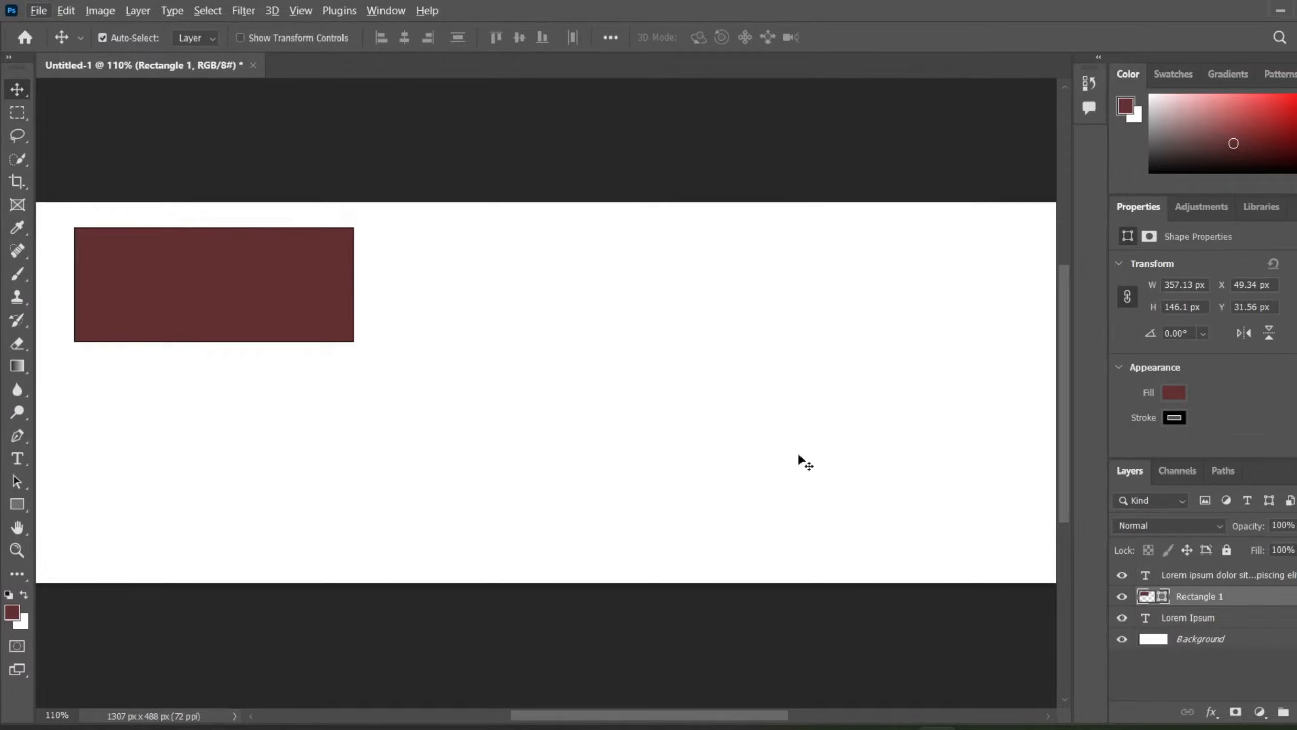
Step: Check the hue, shade, tint and tone slide, and fill the rectangle with pure black 000000
mouse_move(974, 729)
click(976, 658)
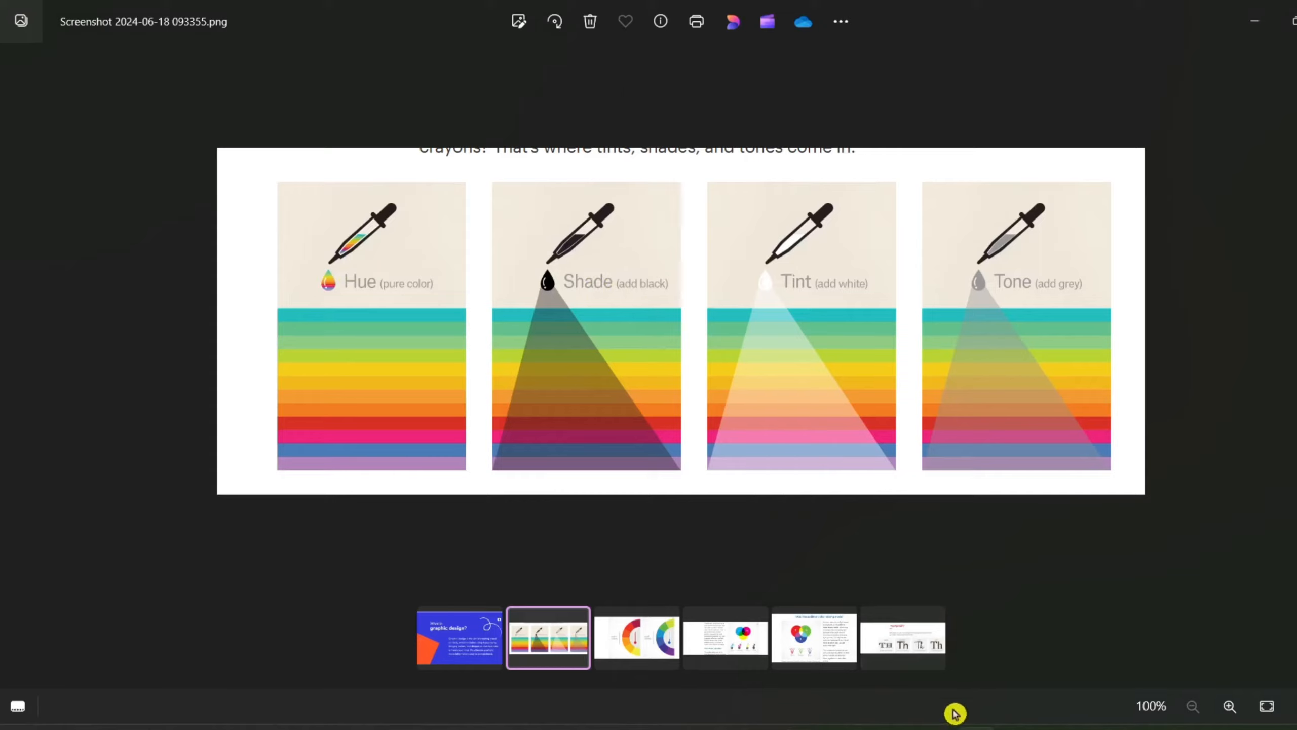
mouse_move(956, 712)
click(934, 684)
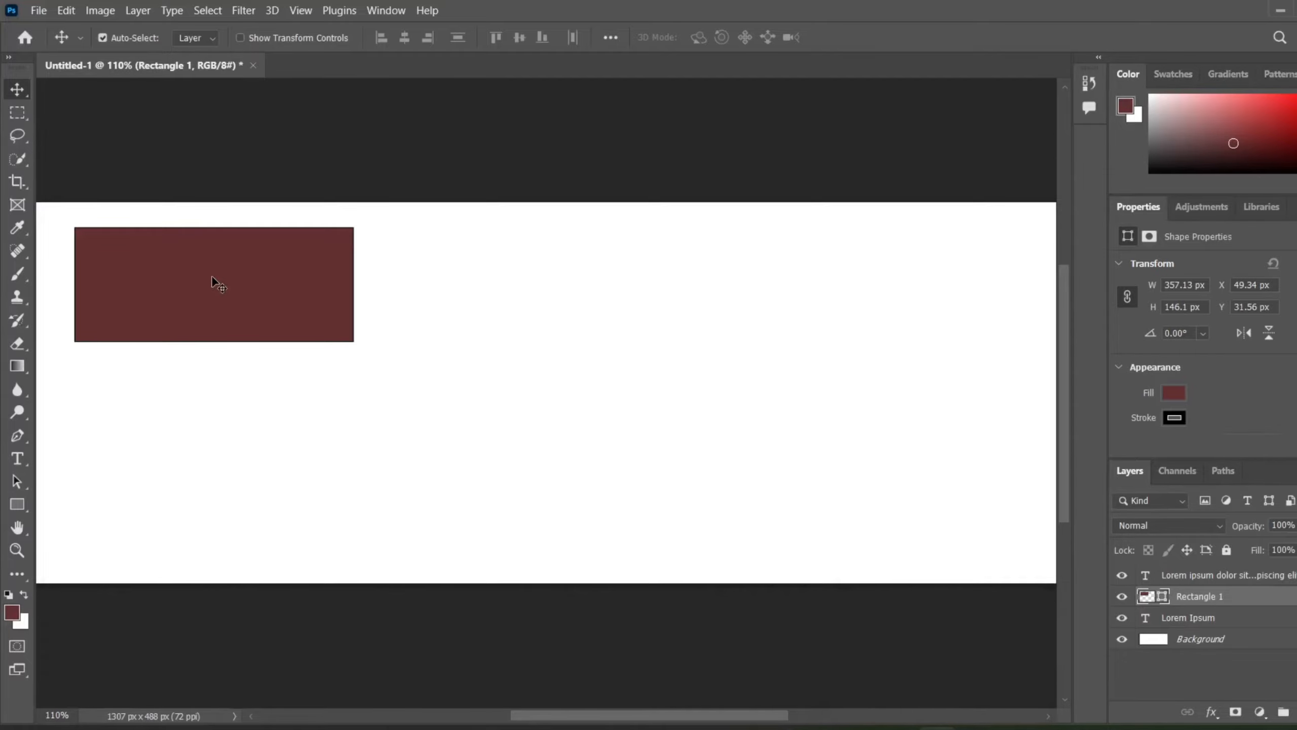
click(15, 613)
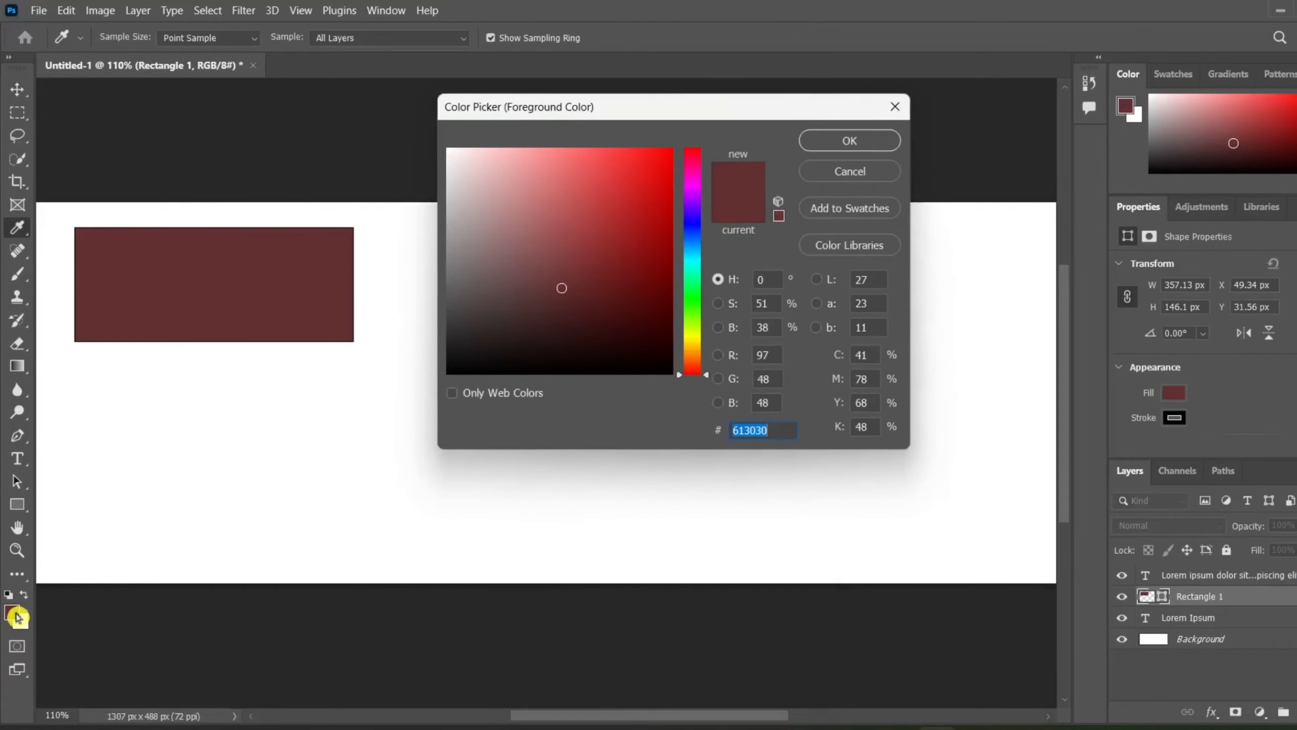
drag(580, 310, 477, 397)
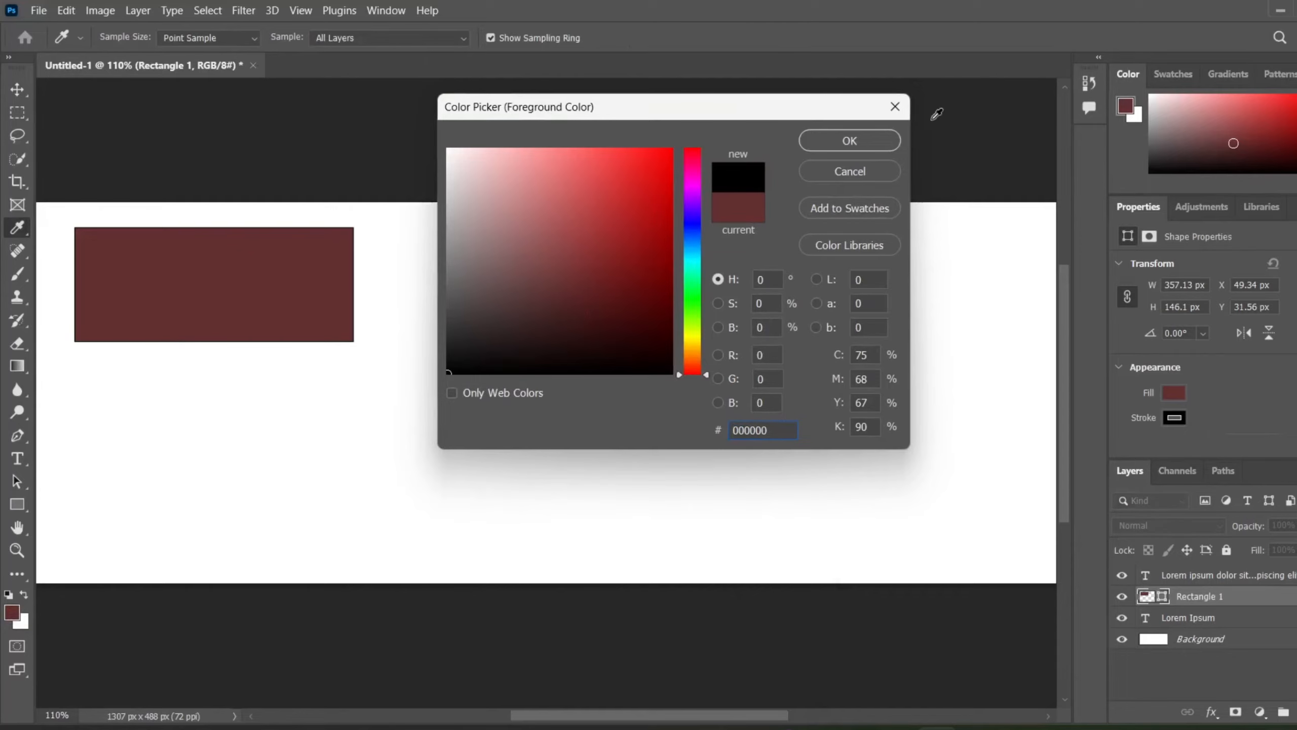
click(849, 140)
key(v)
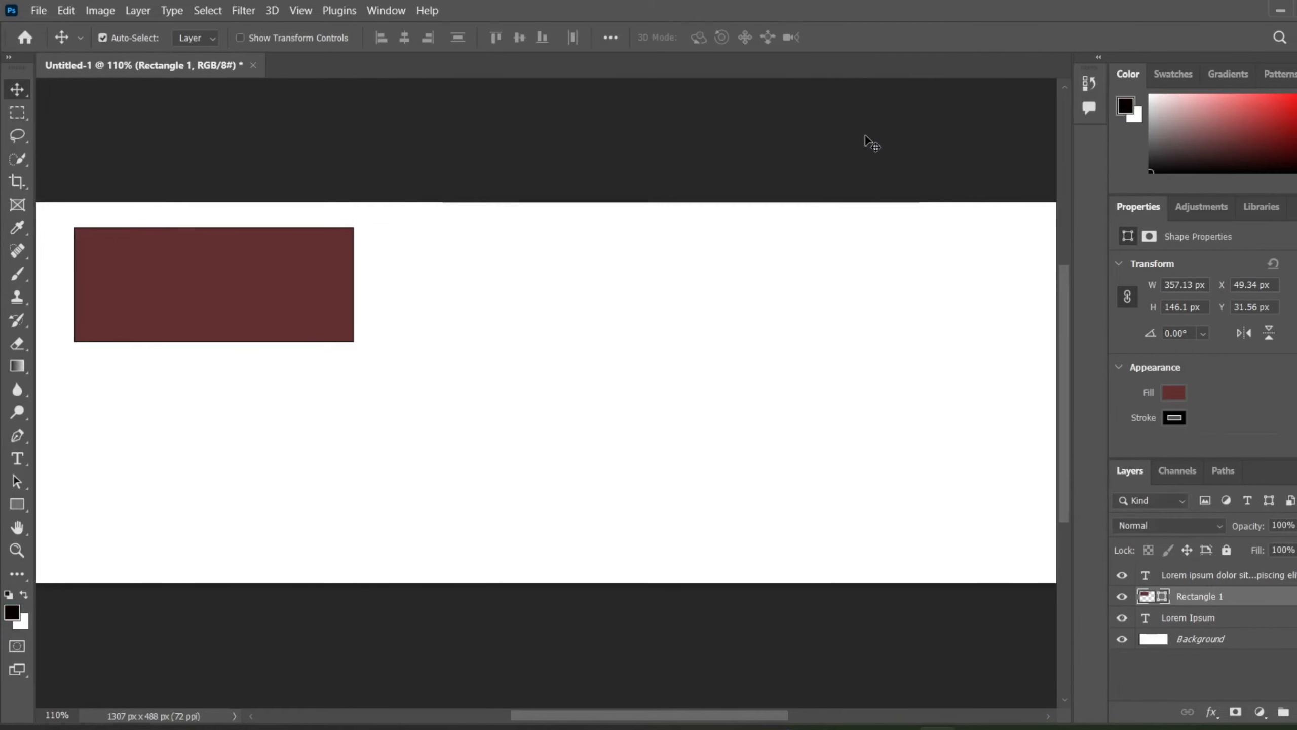
key(alt+BackSpace)
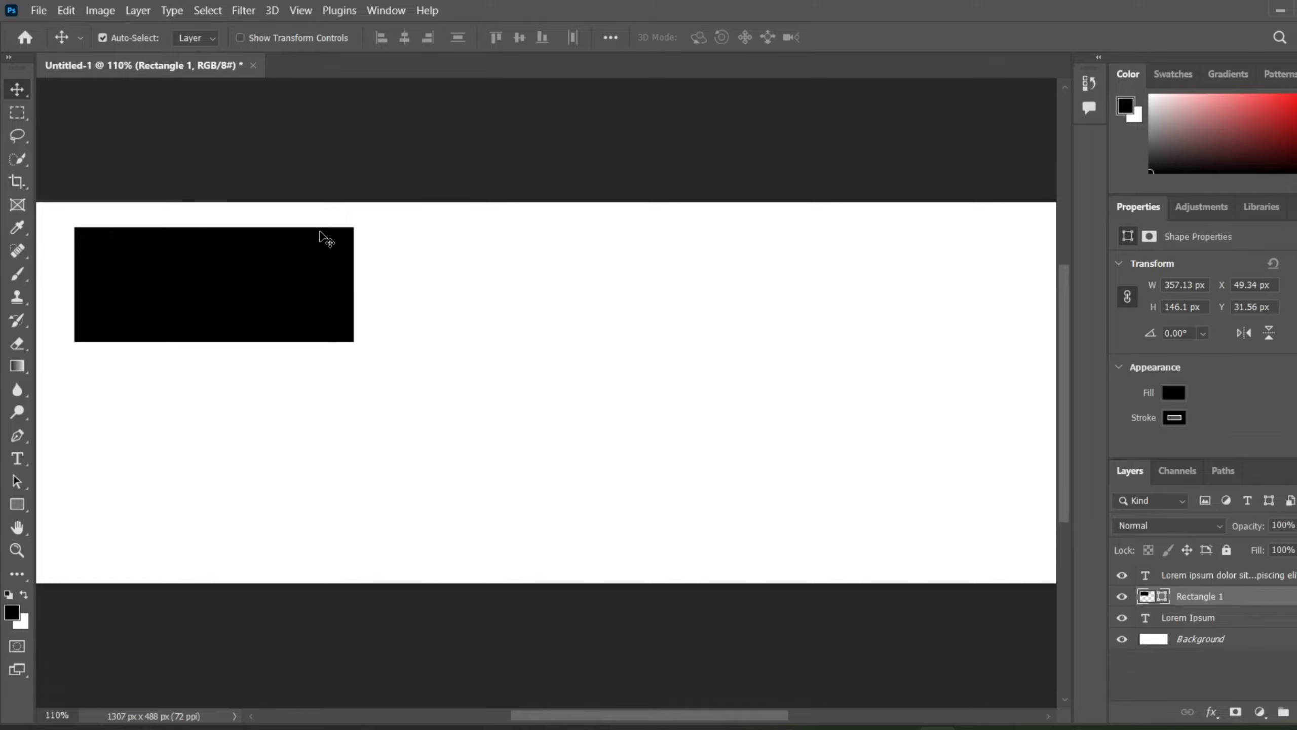
Step: Set the foreground color to the dark red shade 622222 and fill the rectangle with it
click(13, 611)
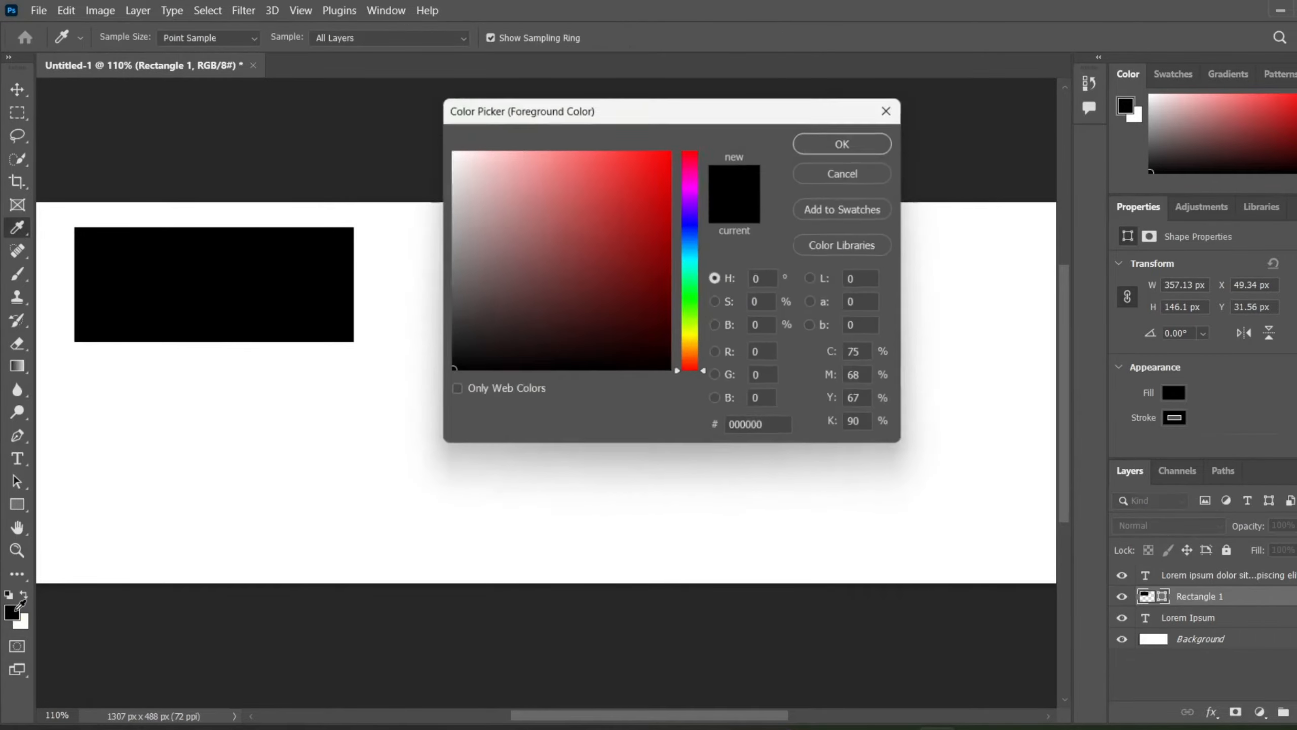
mouse_move(520, 295)
mouse_down()
mouse_move(704, 179)
mouse_move(654, 208)
mouse_move(591, 301)
mouse_move(594, 288)
mouse_up()
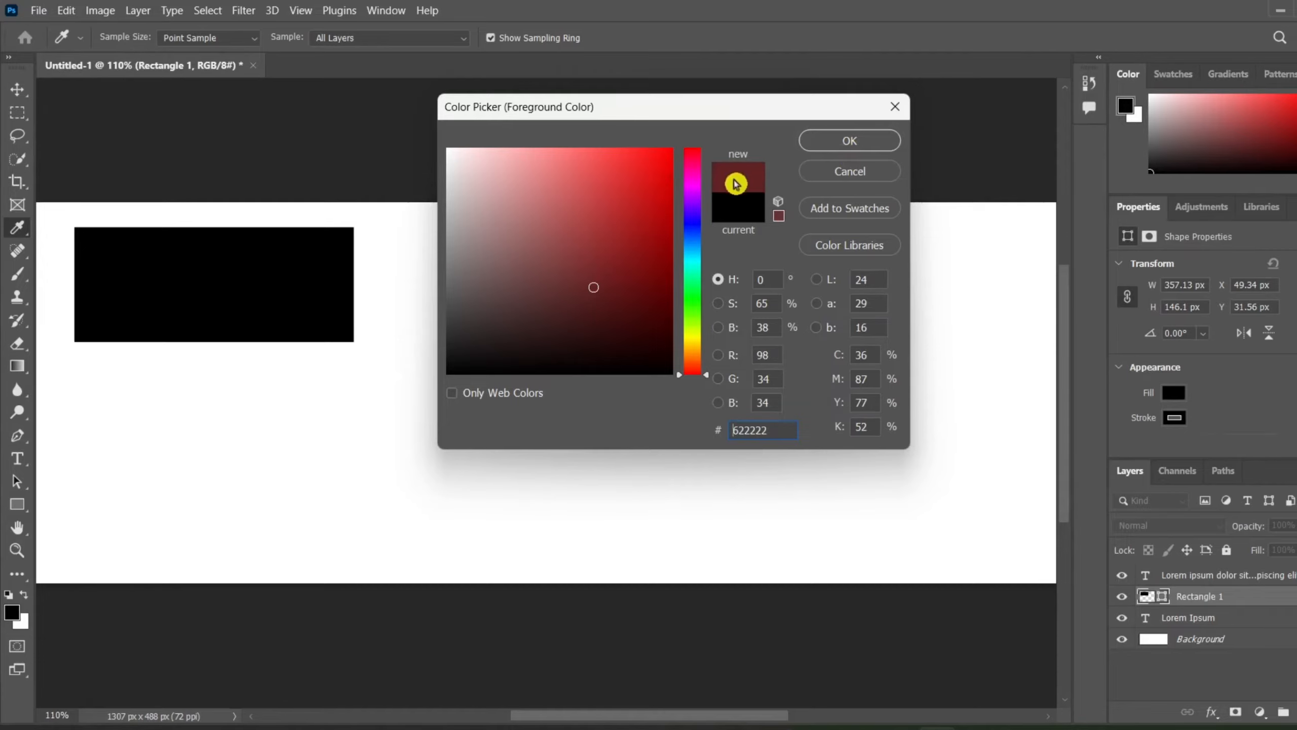
click(857, 141)
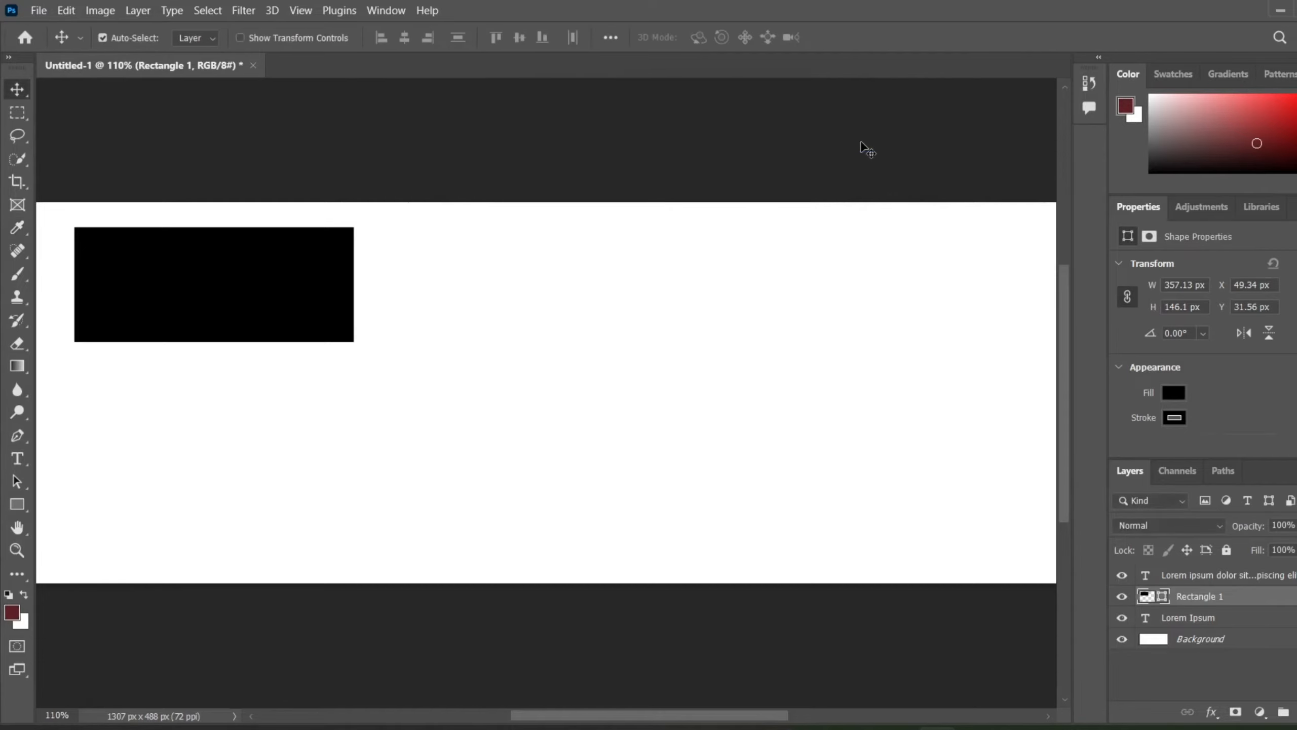
key(alt+BackSpace)
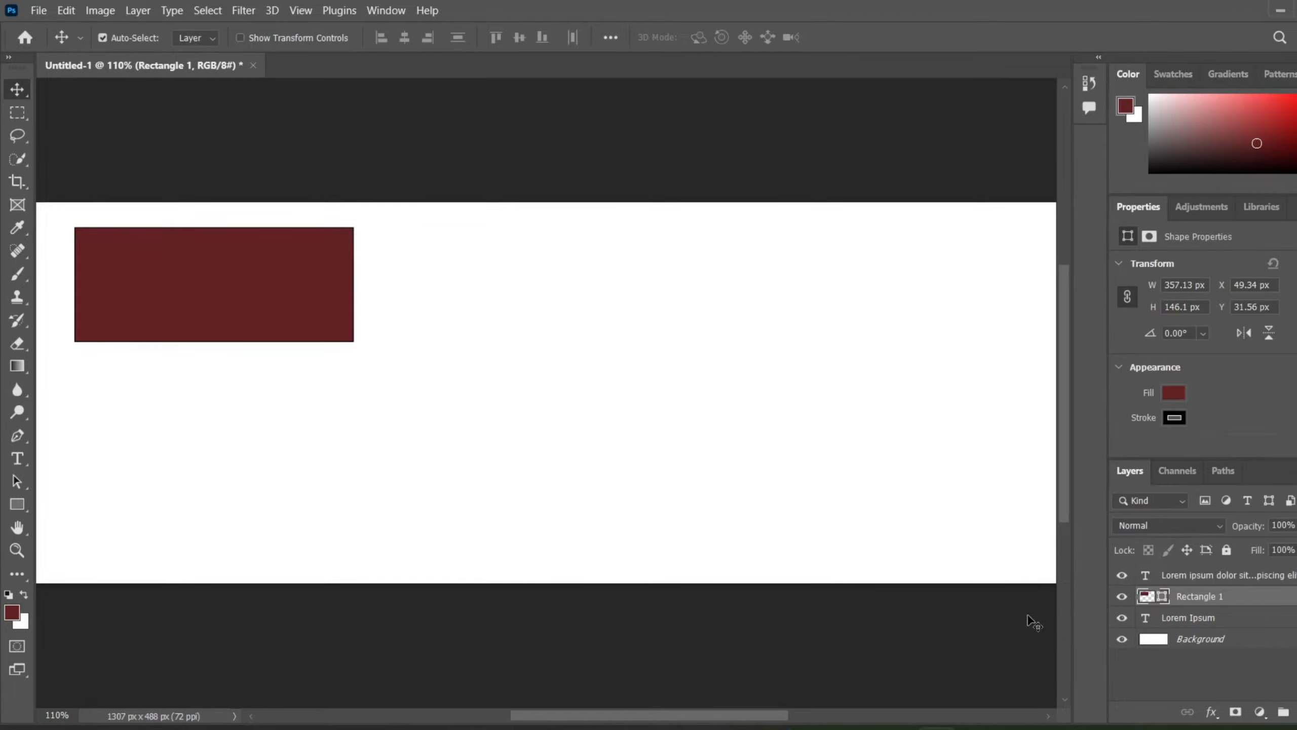
Step: Check the tint example on the slide and fill the rectangle with the lighter red a47474
mouse_move(983, 713)
click(990, 644)
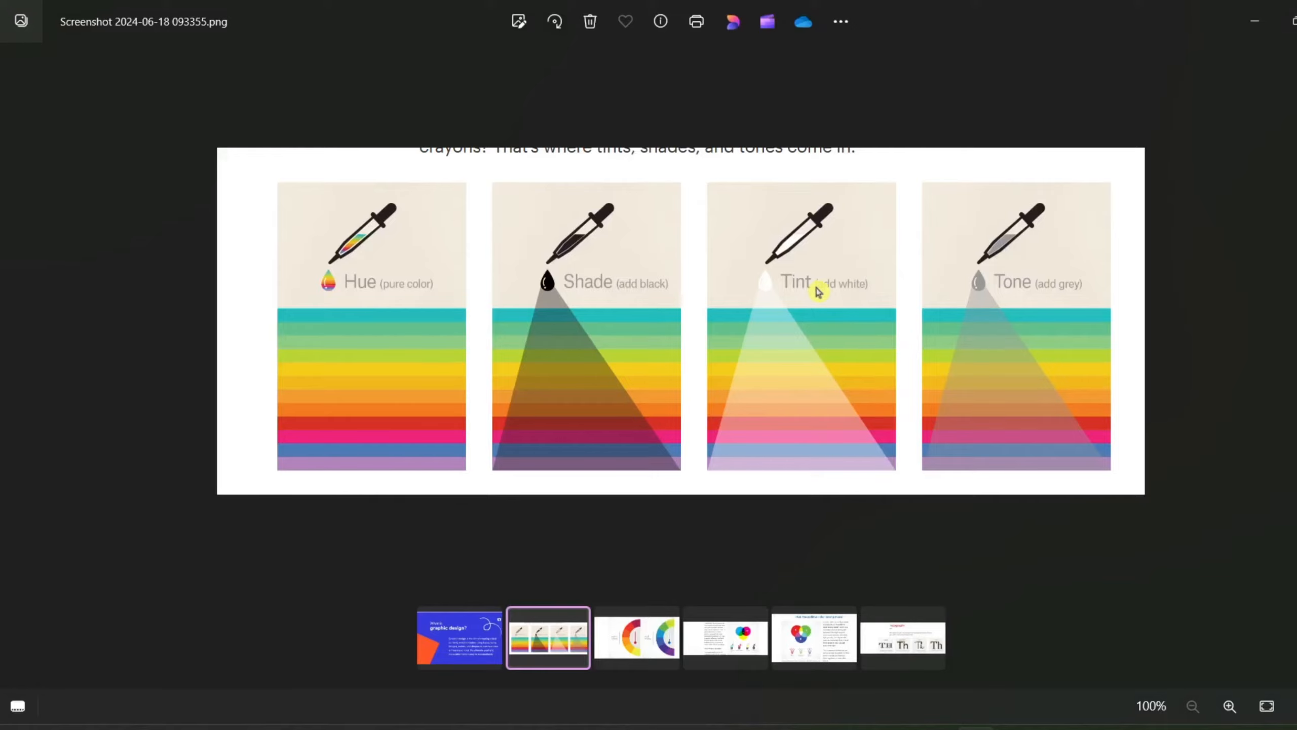
click(1250, 26)
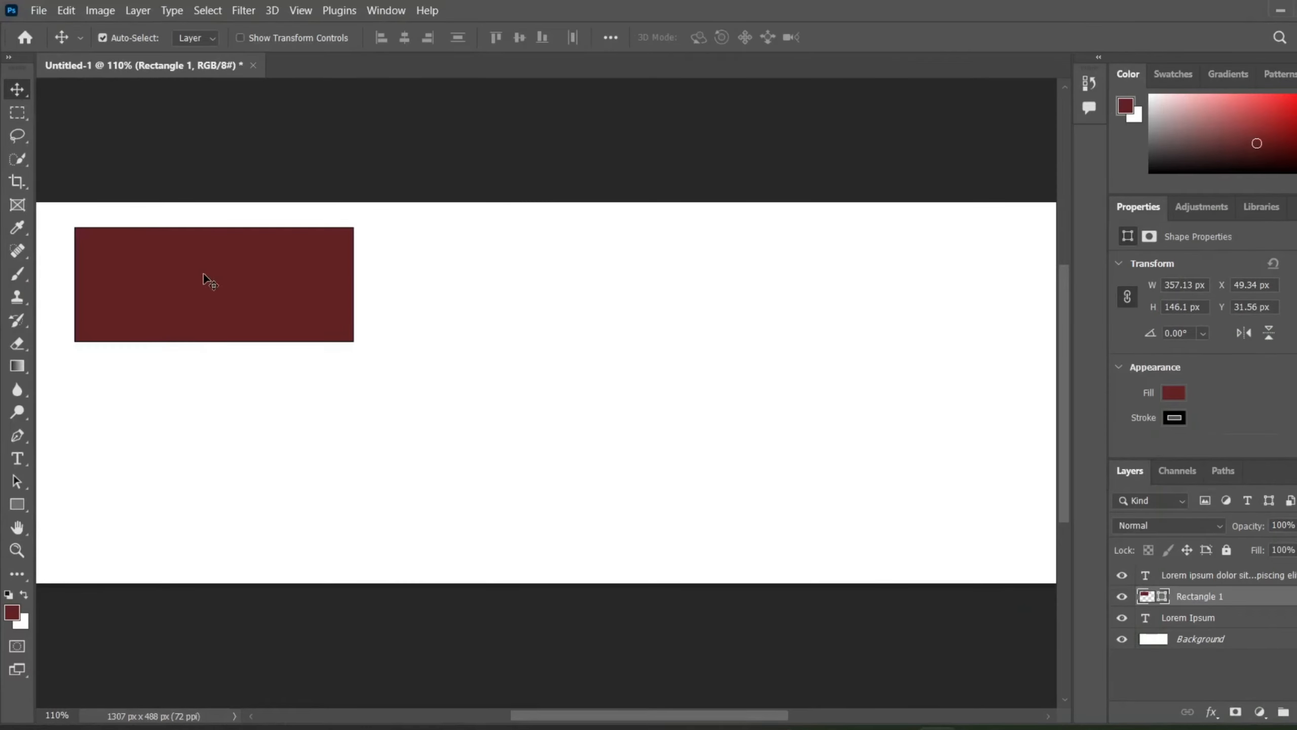
click(12, 612)
drag(593, 283, 513, 229)
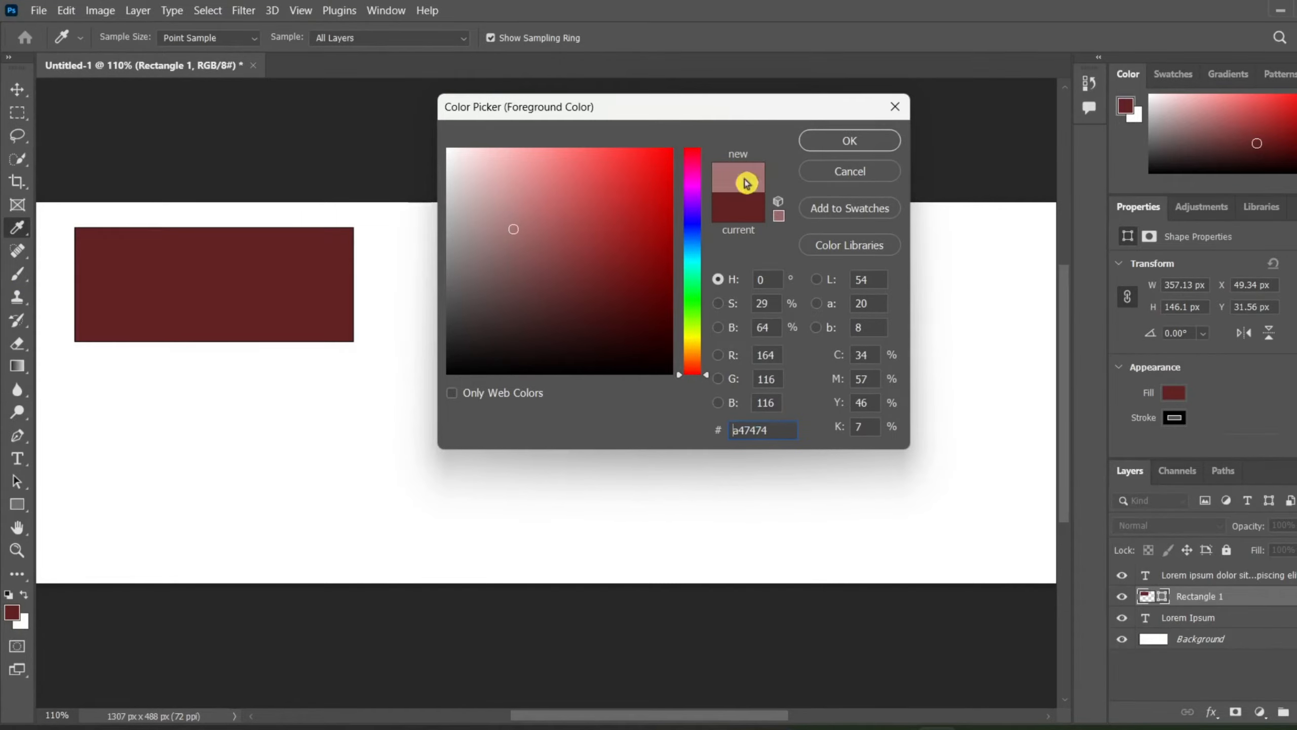
click(844, 146)
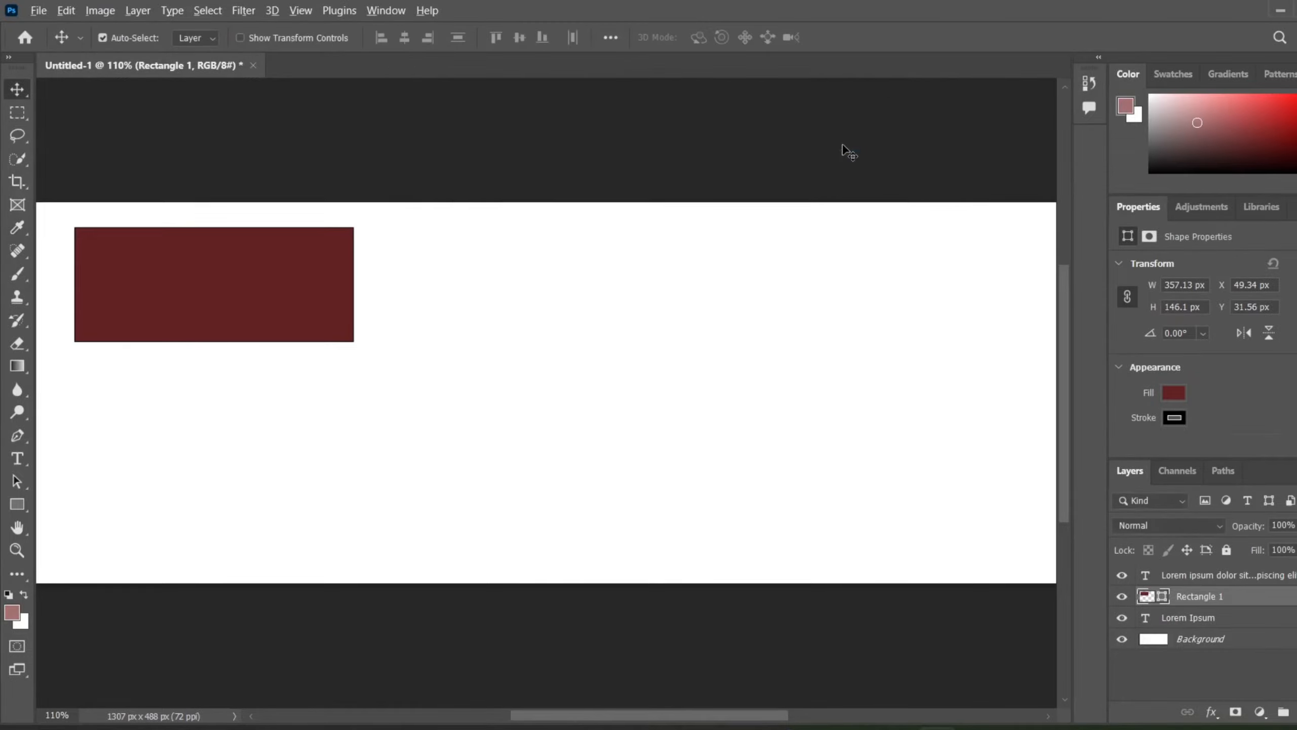
key(alt+BackSpace)
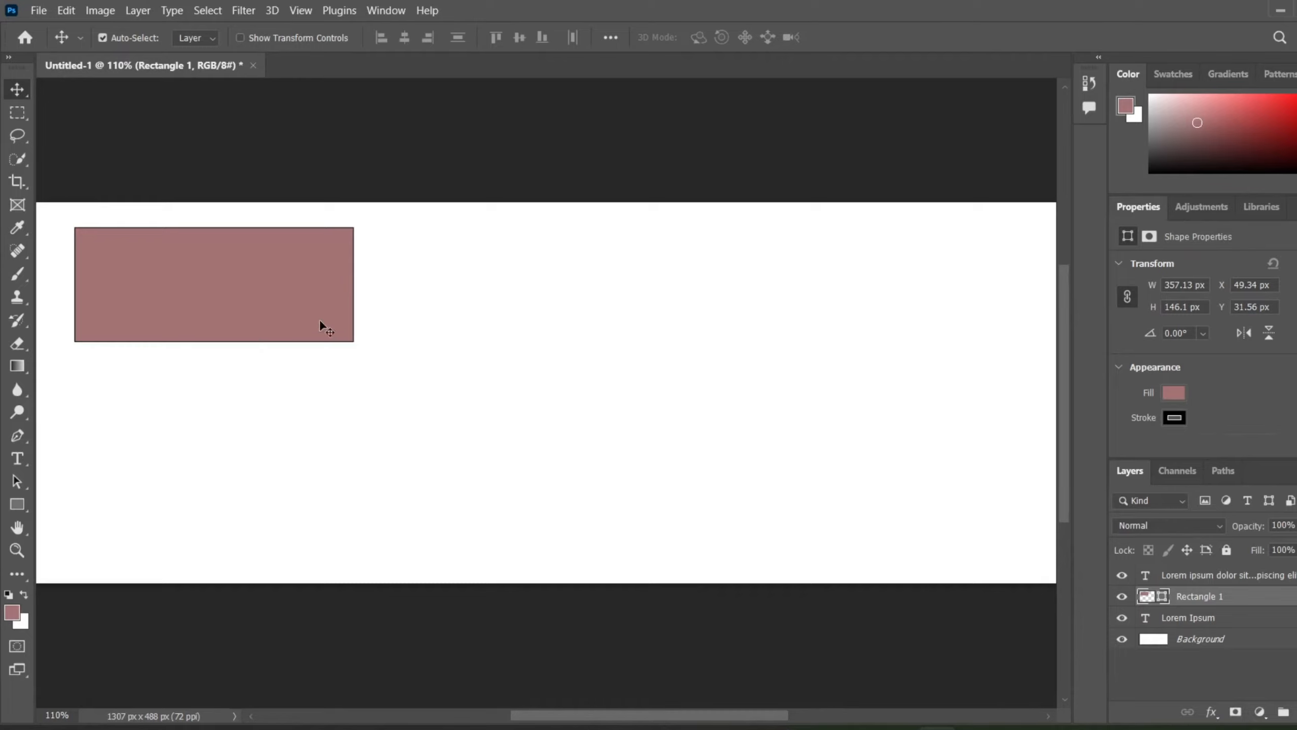
Step: Set the foreground color to the greyish red tone 6e5d5d and fill the rectangle with it
click(1070, 708)
click(961, 664)
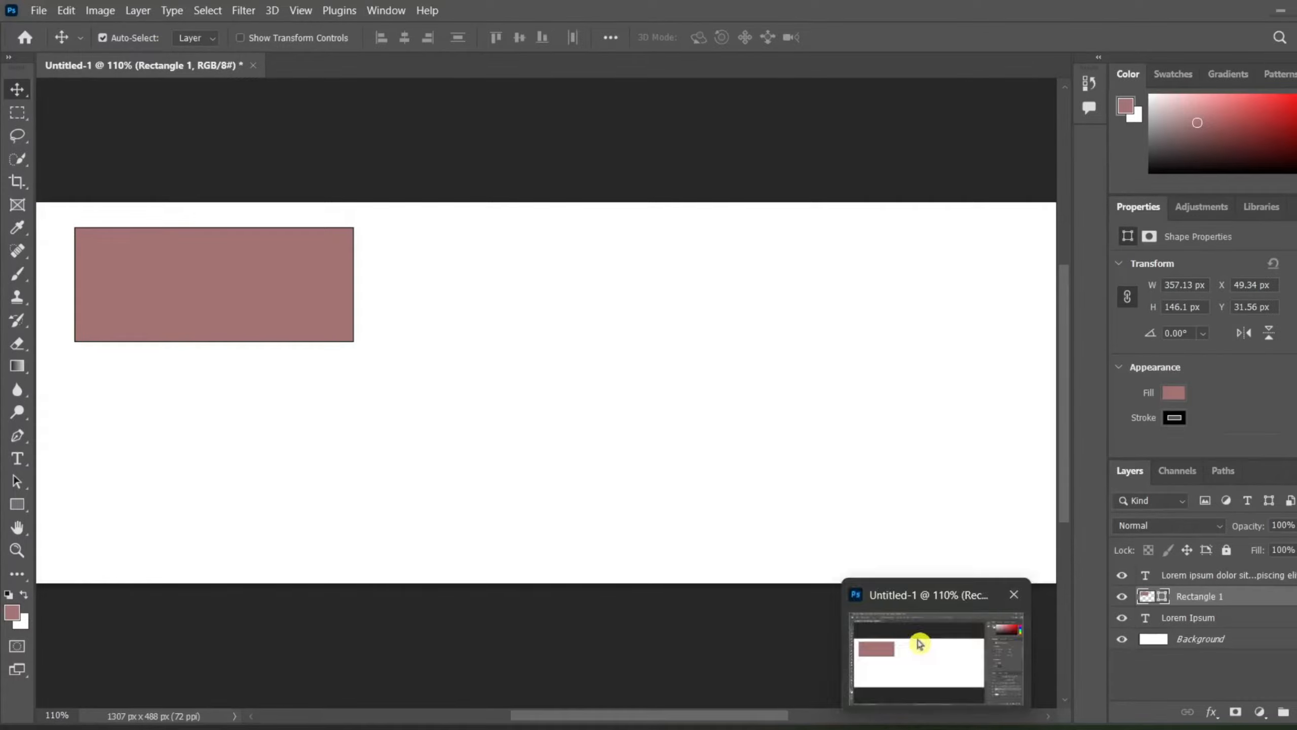
click(919, 645)
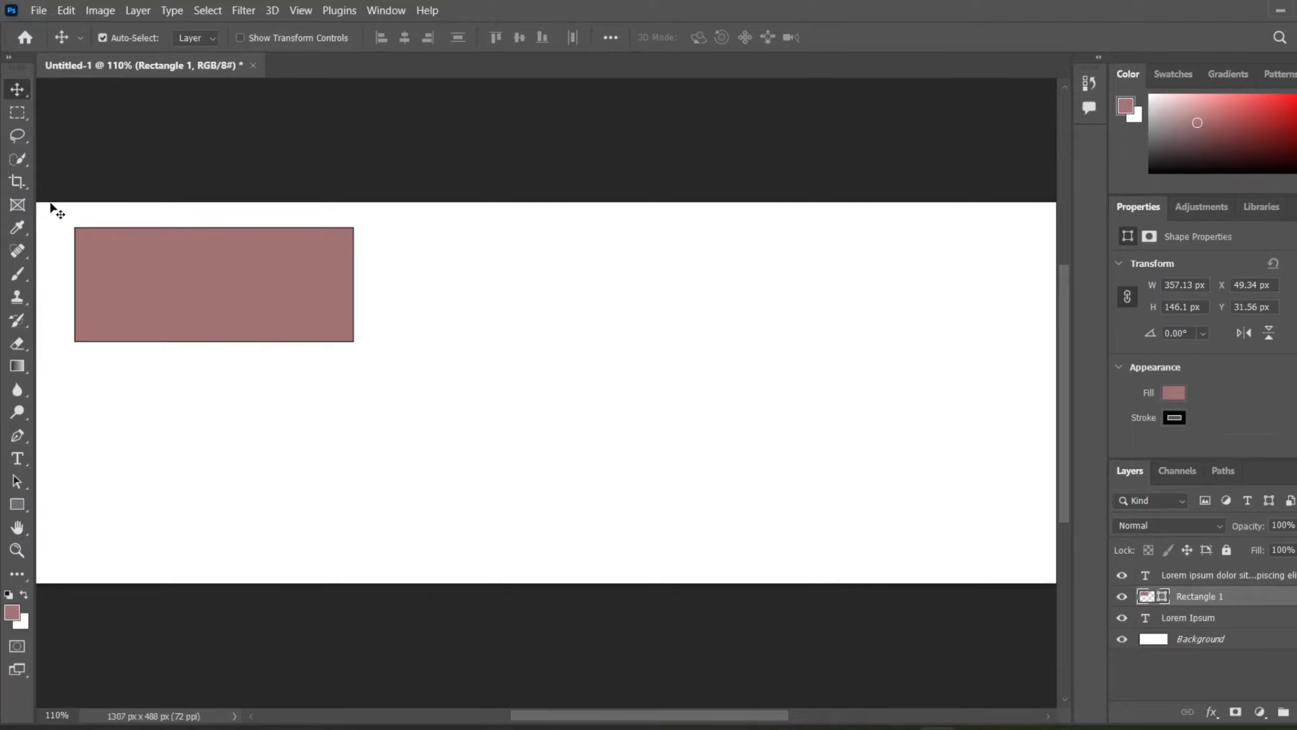
click(12, 613)
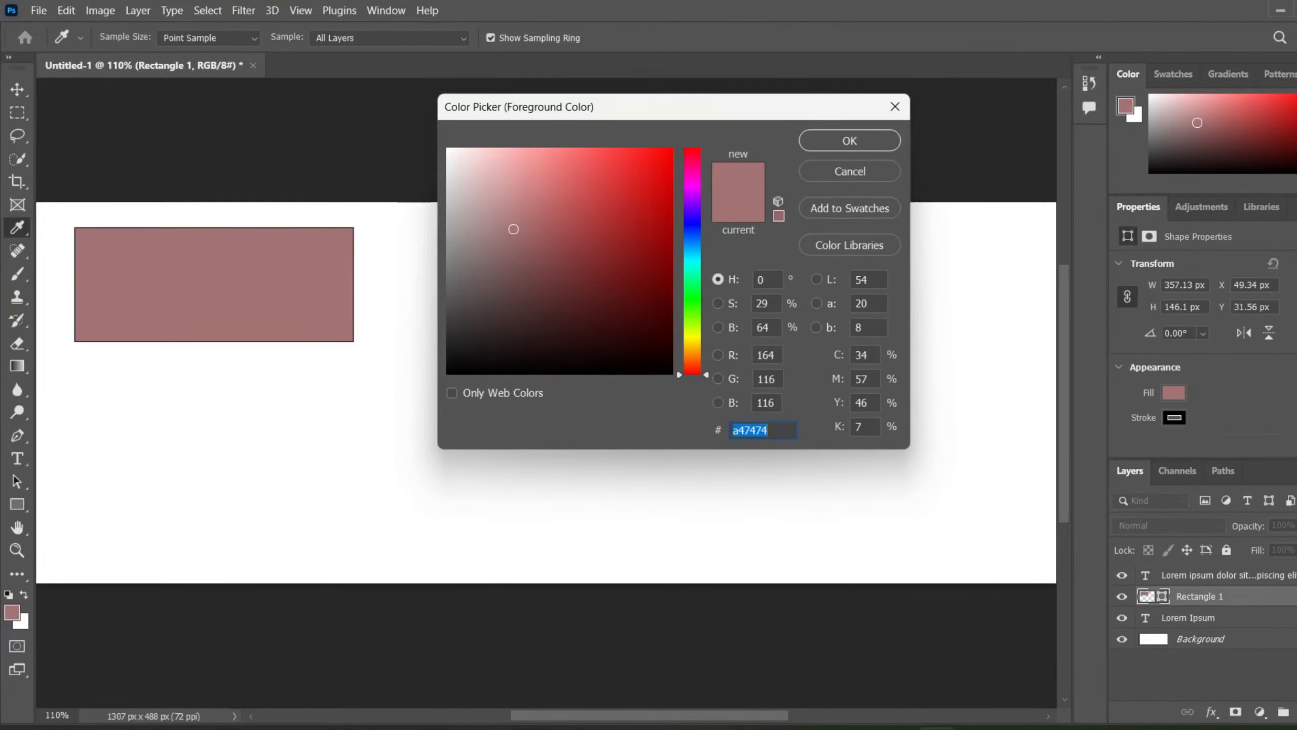
mouse_move(503, 247)
mouse_down()
mouse_move(504, 267)
mouse_move(582, 241)
mouse_move(498, 165)
mouse_move(449, 280)
mouse_move(481, 276)
mouse_up()
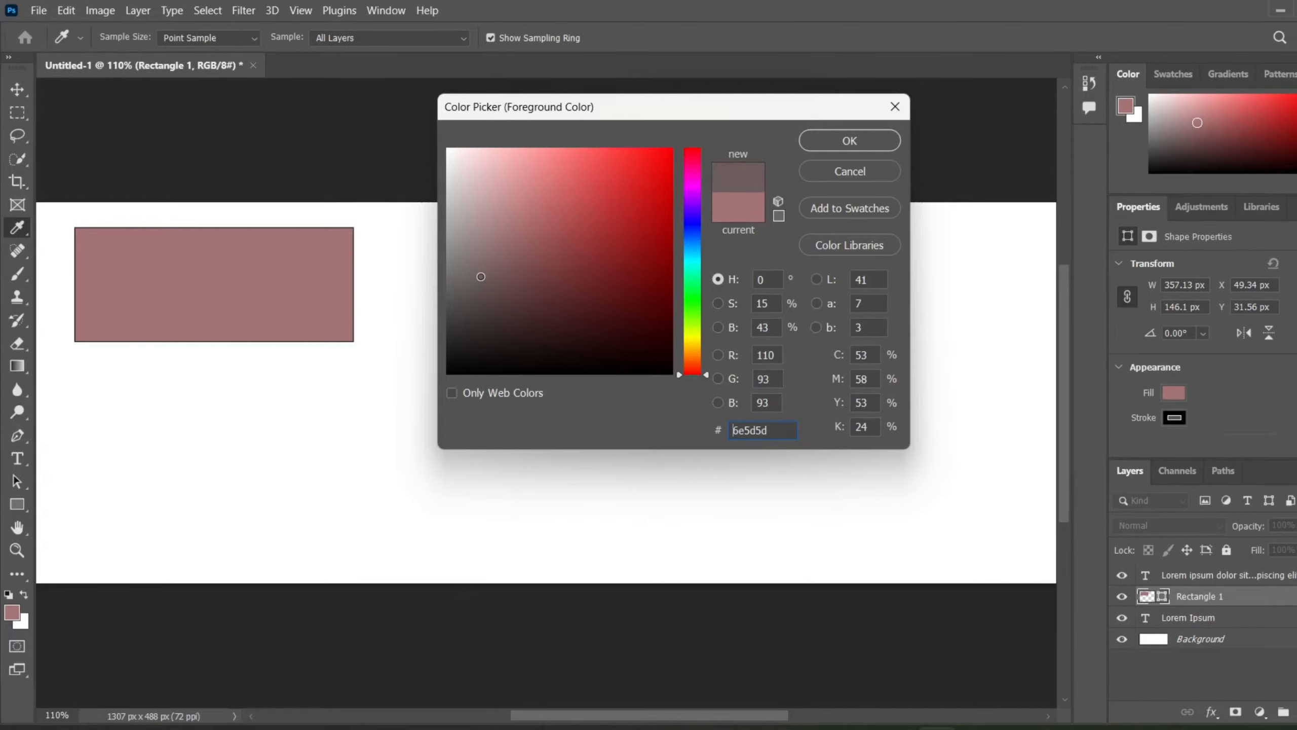
click(850, 141)
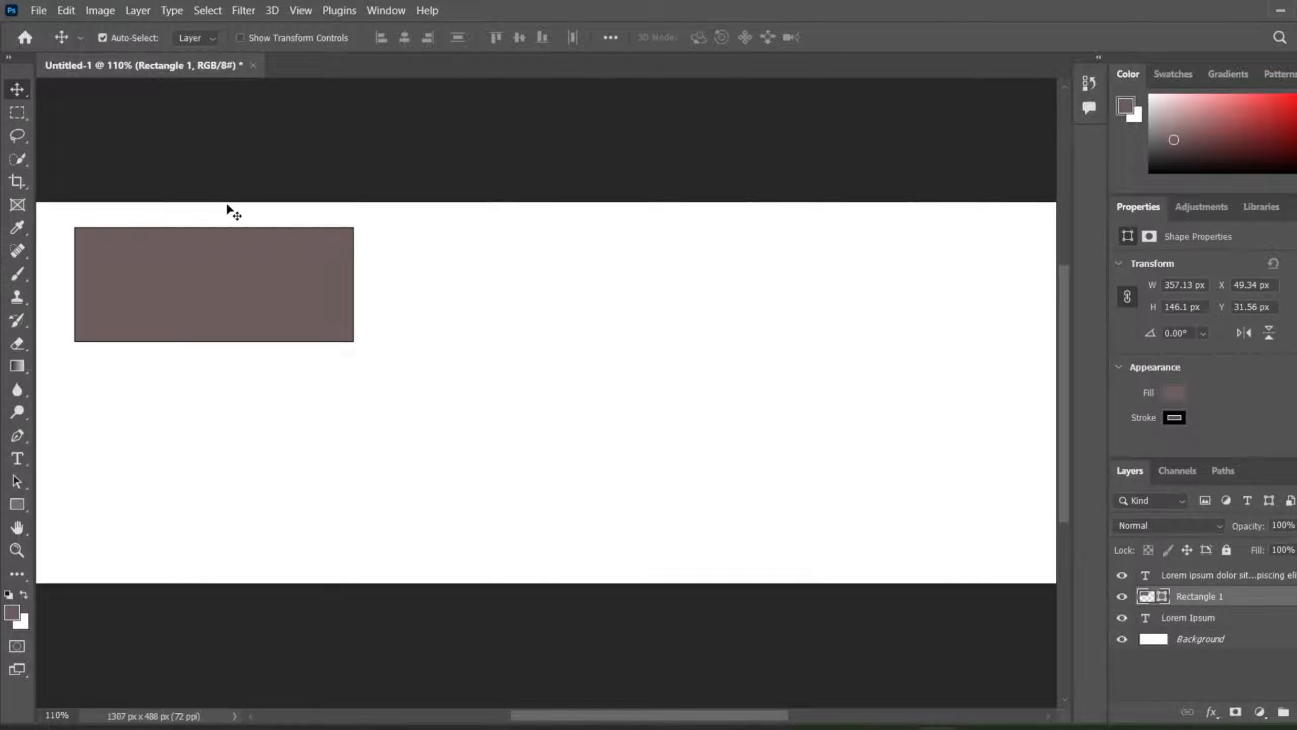
Step: Move the rectangle to the middle of the canvas and delete it together with the Lorem ipsum dolor sit paragraph layer
drag(231, 288, 532, 371)
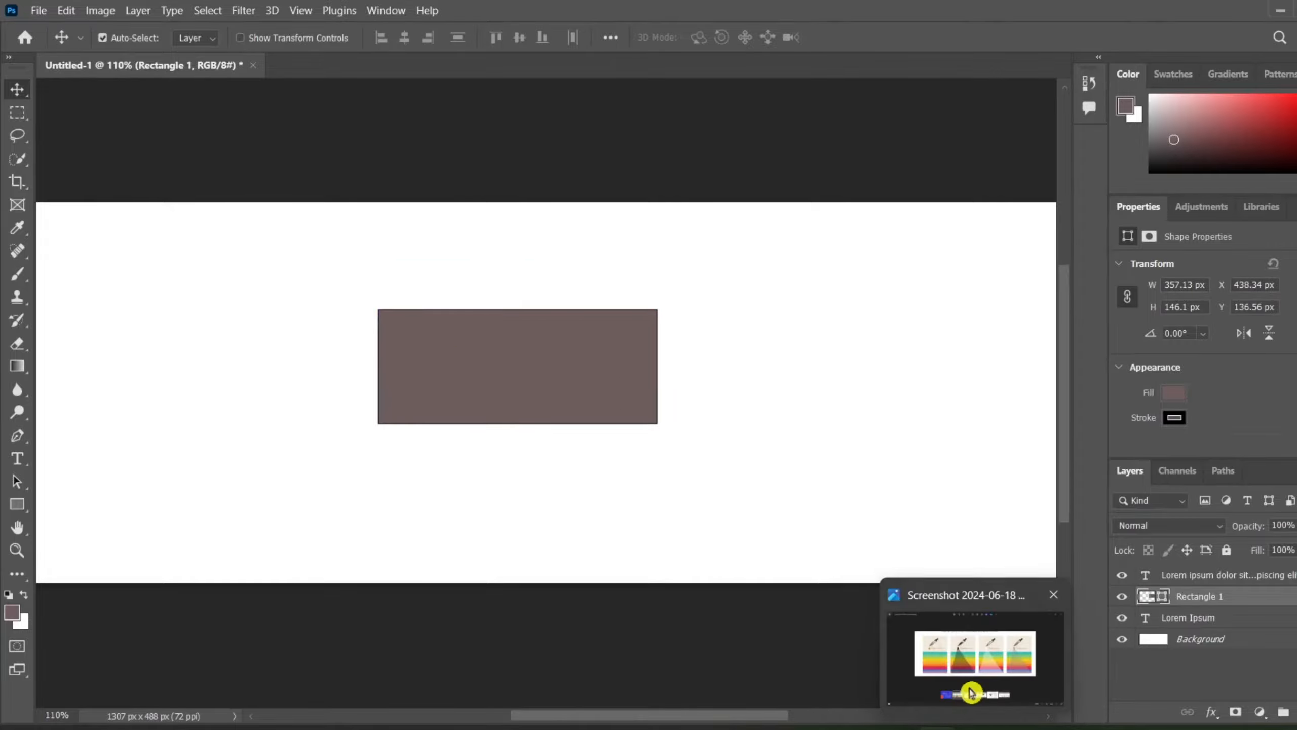
click(970, 690)
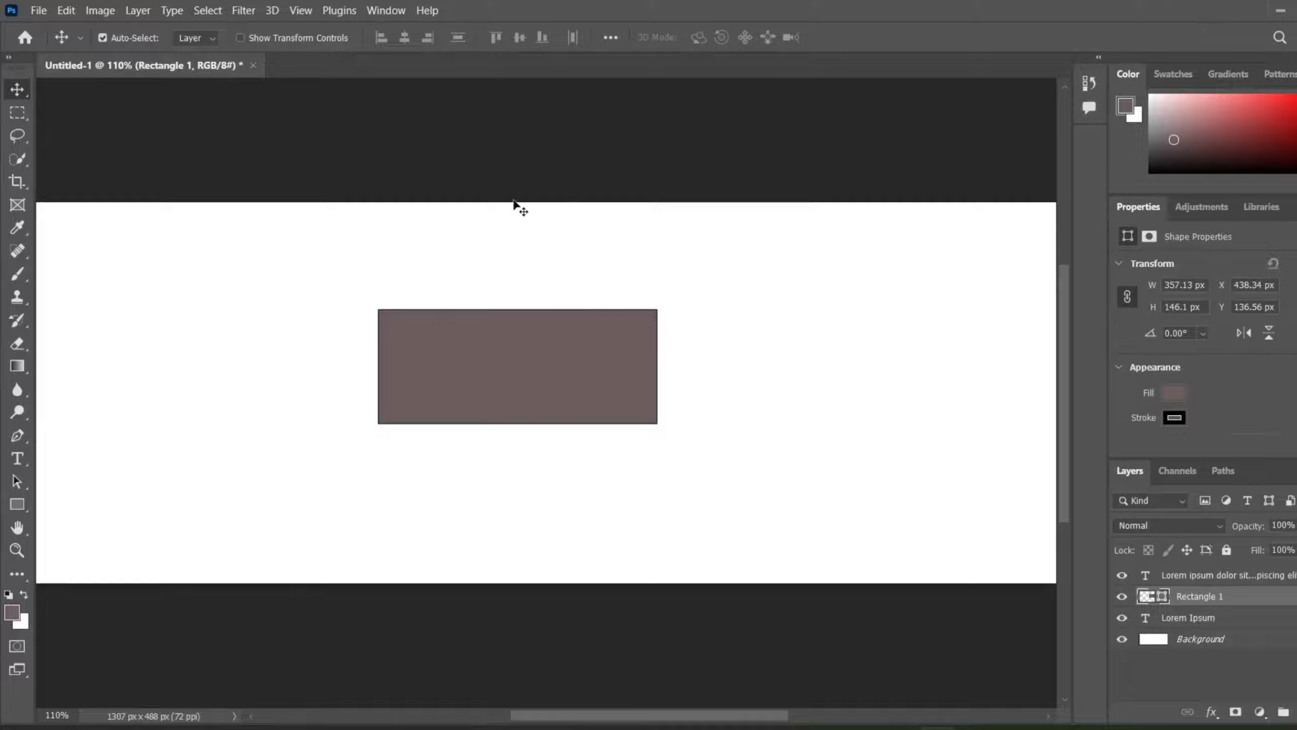
drag(338, 290, 667, 546)
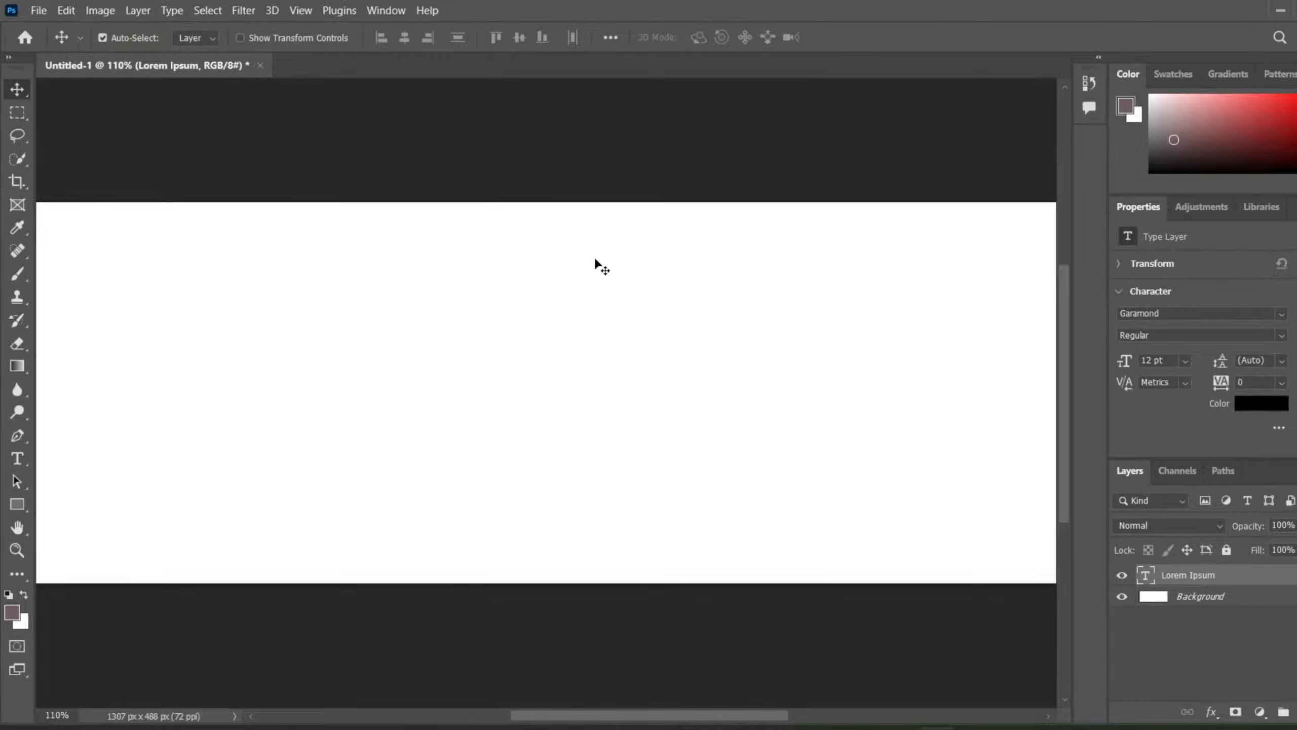
Step: Draw two separate red rectangles side by side on the canvas, about 323 x 177 px and 367 x 163 px
click(17, 366)
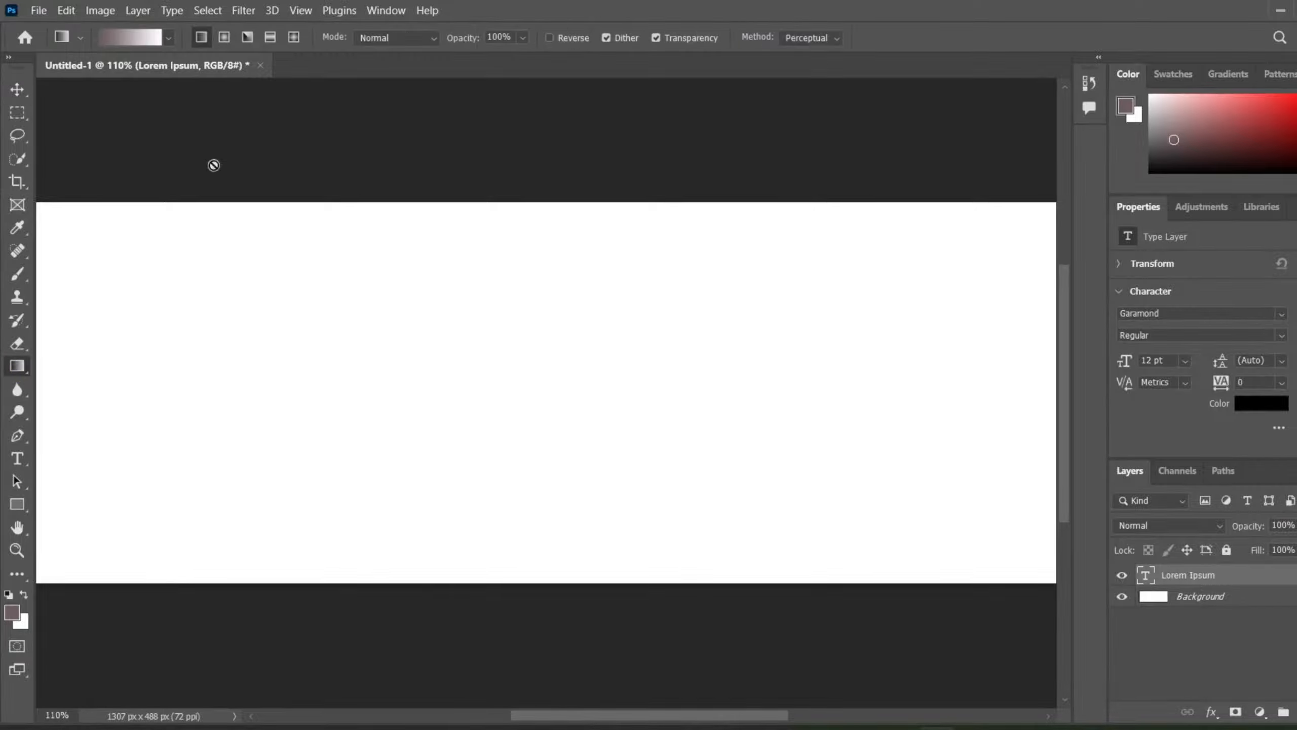
click(23, 506)
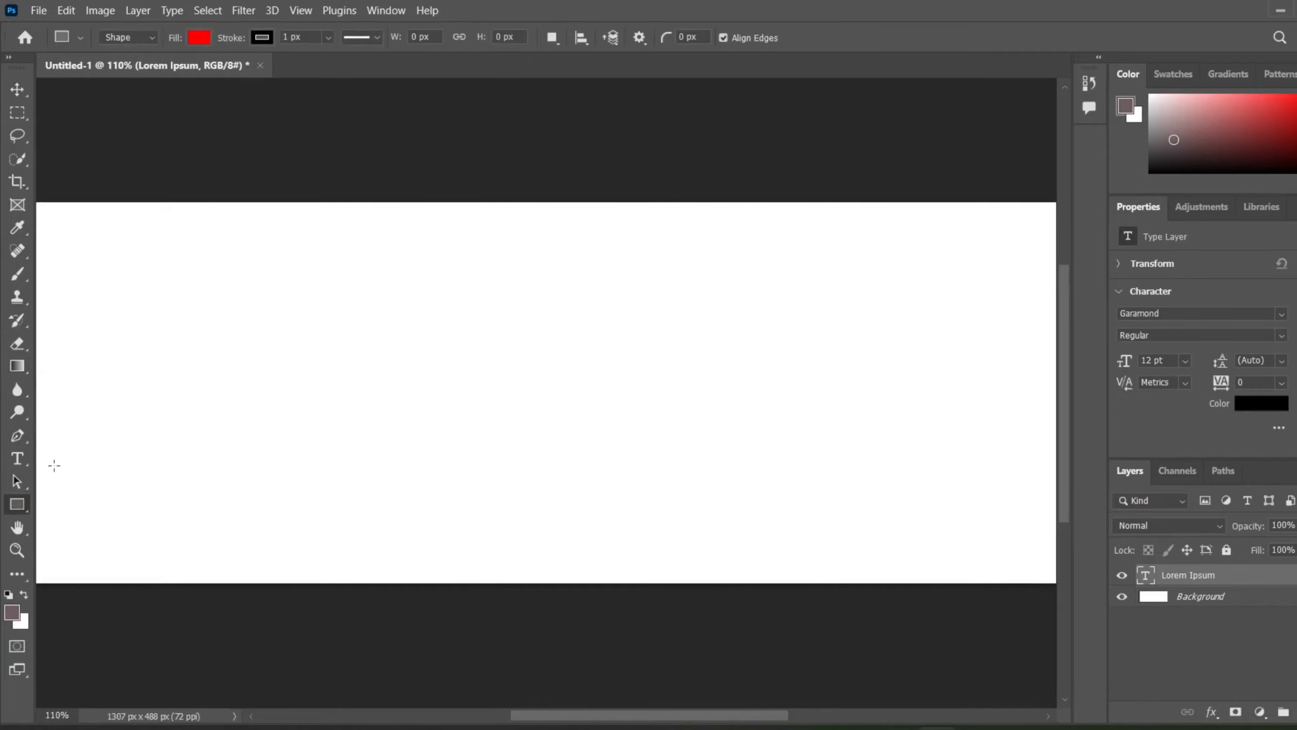
drag(135, 276, 387, 413)
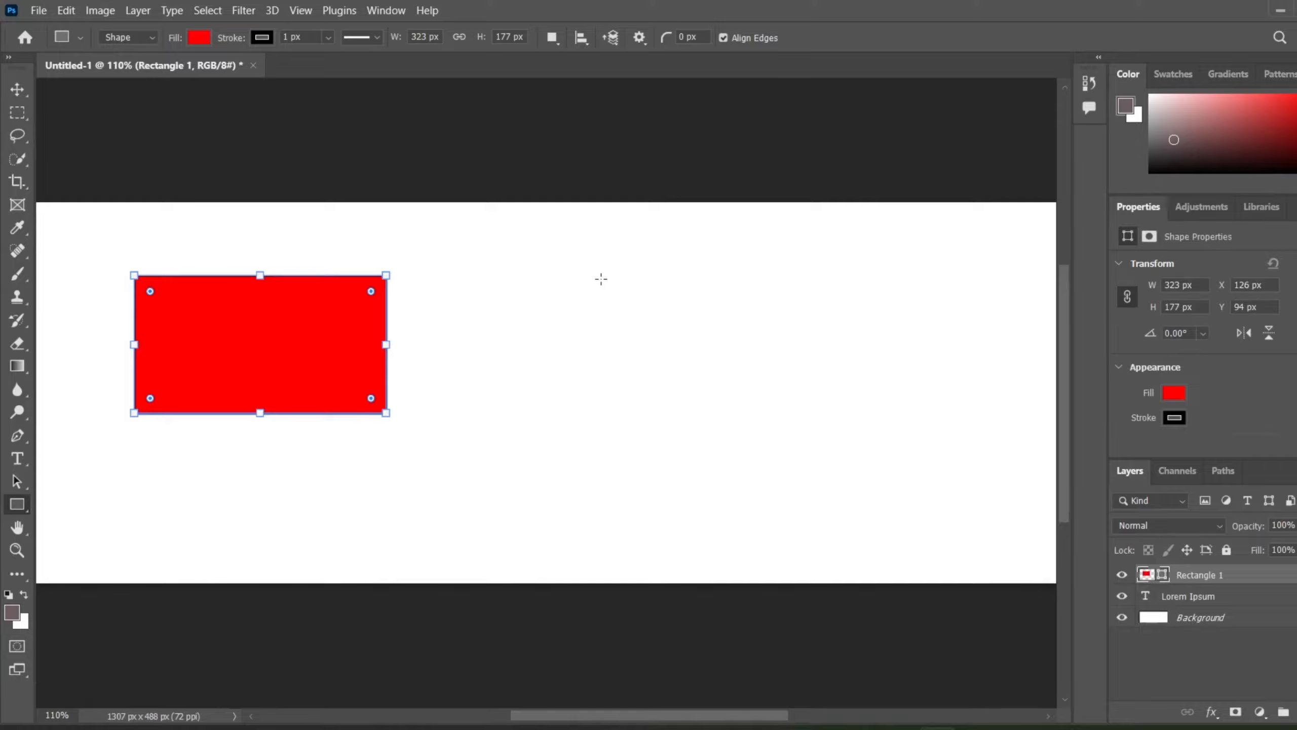
drag(600, 278, 886, 405)
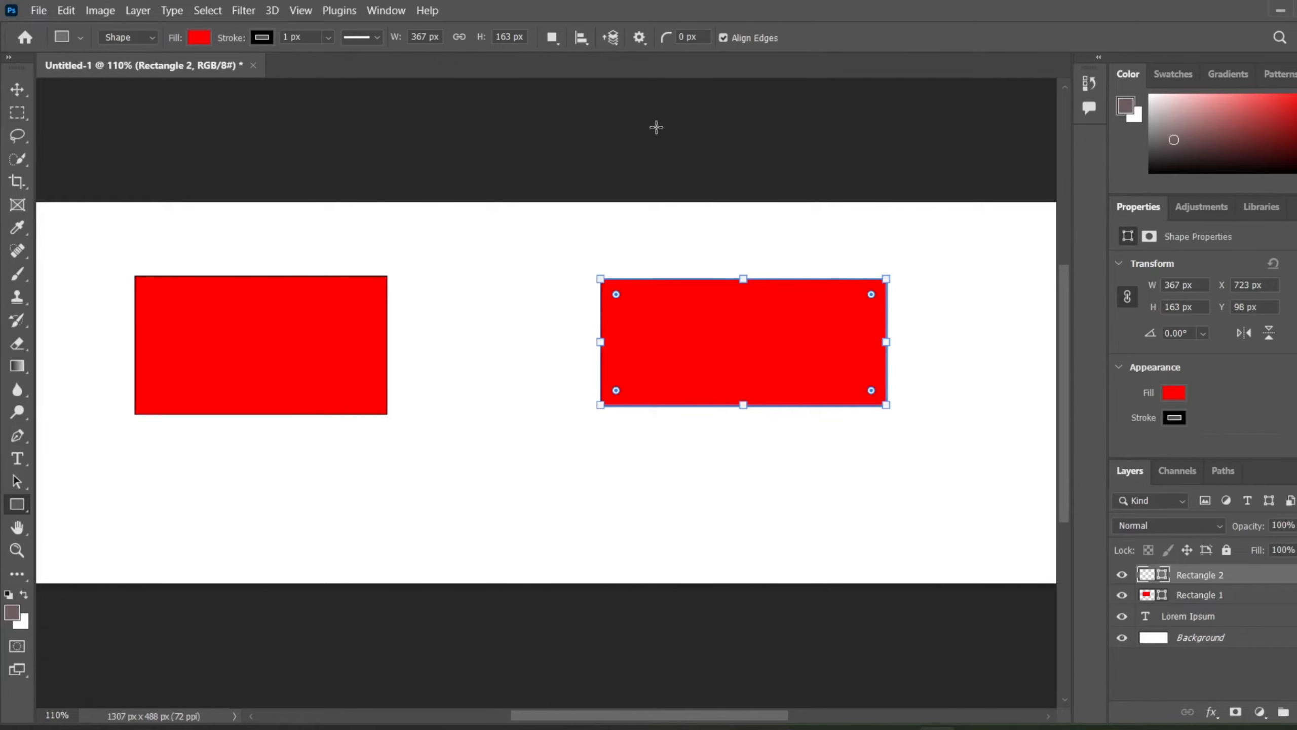
click(17, 89)
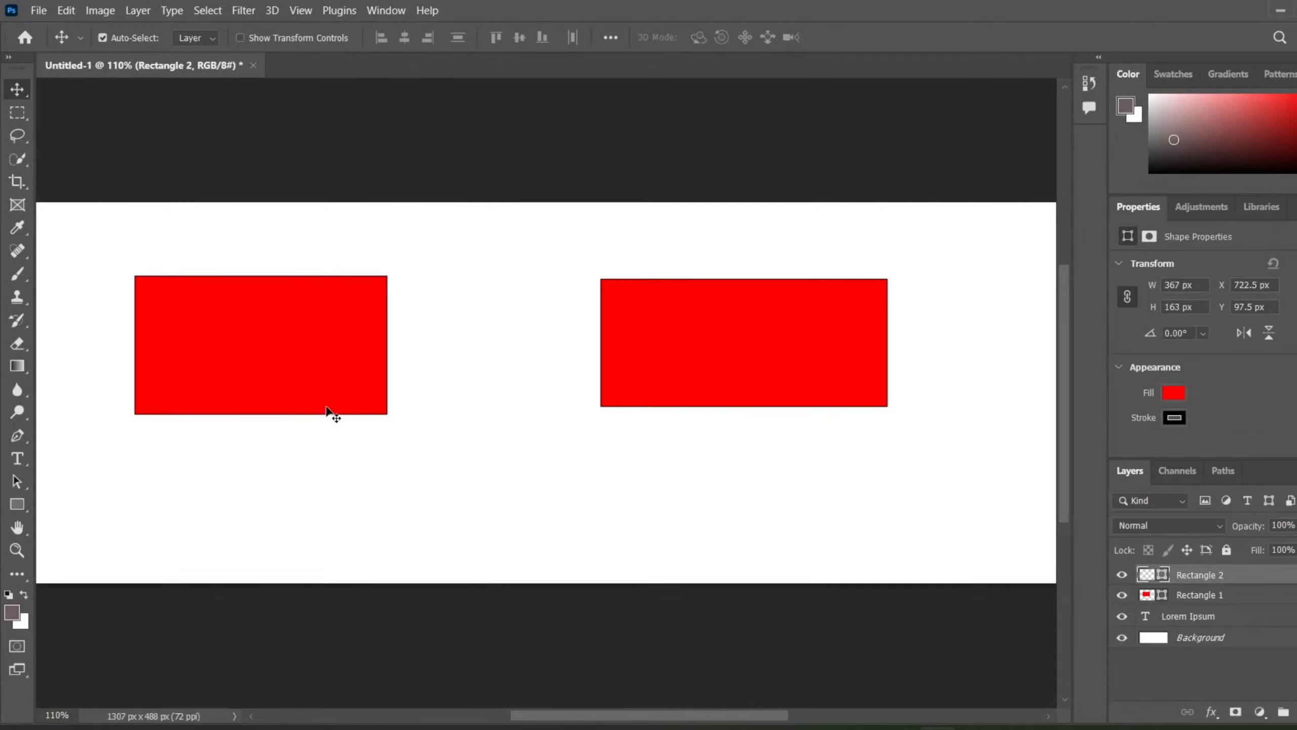
Step: Add the text "hello" in black Garamond Regular at 85 pt over the left red rectangle
click(19, 460)
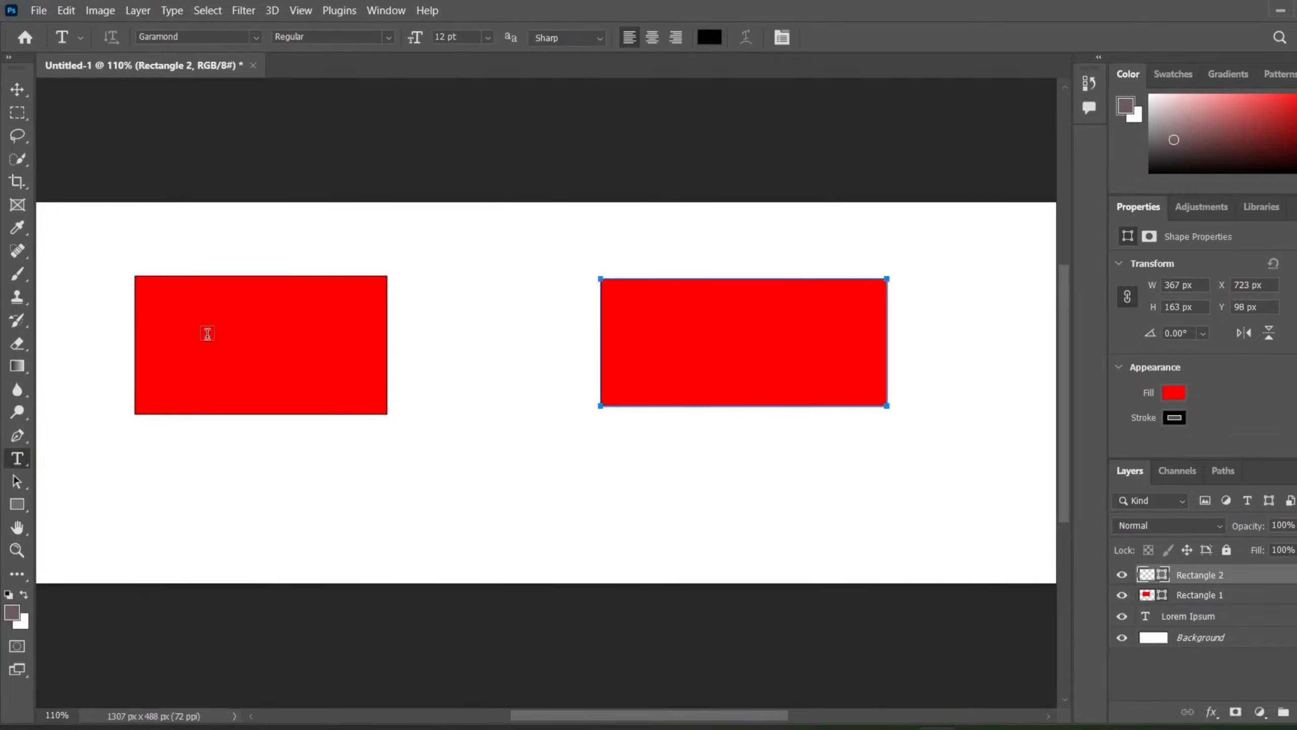
click(188, 328)
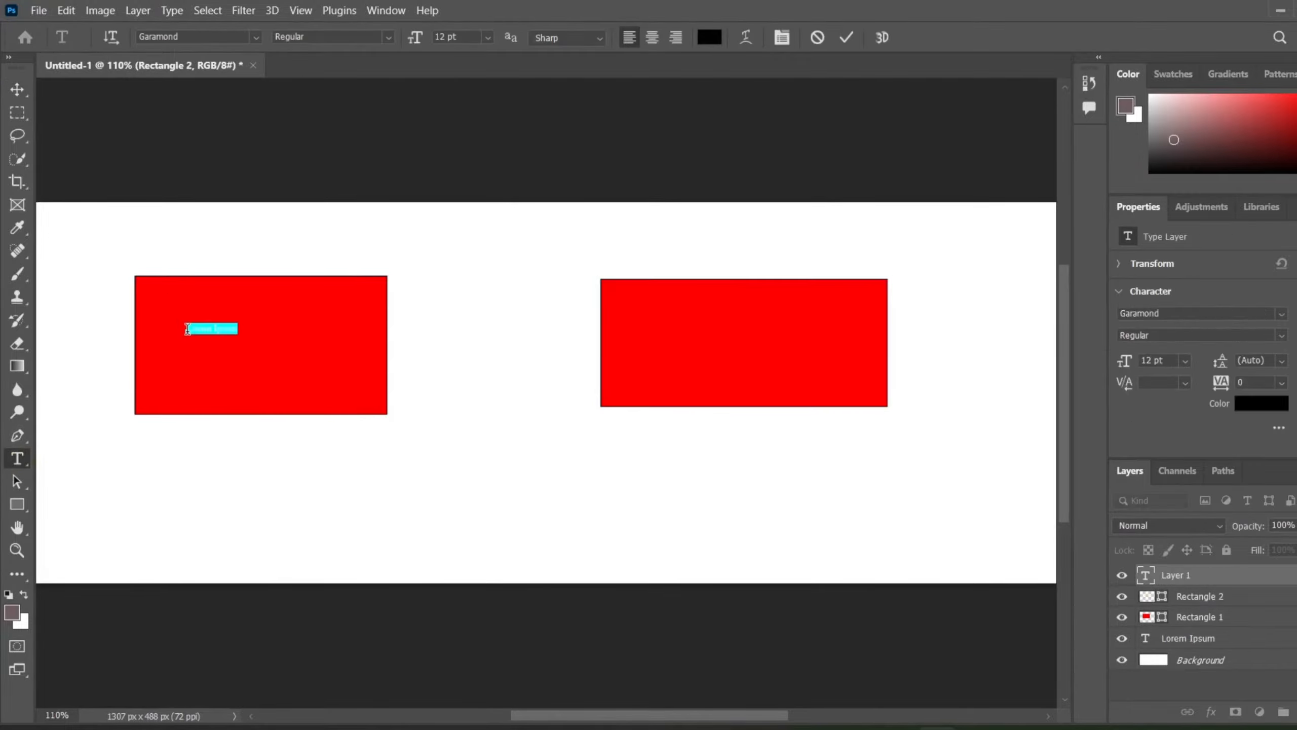
key(BackSpace)
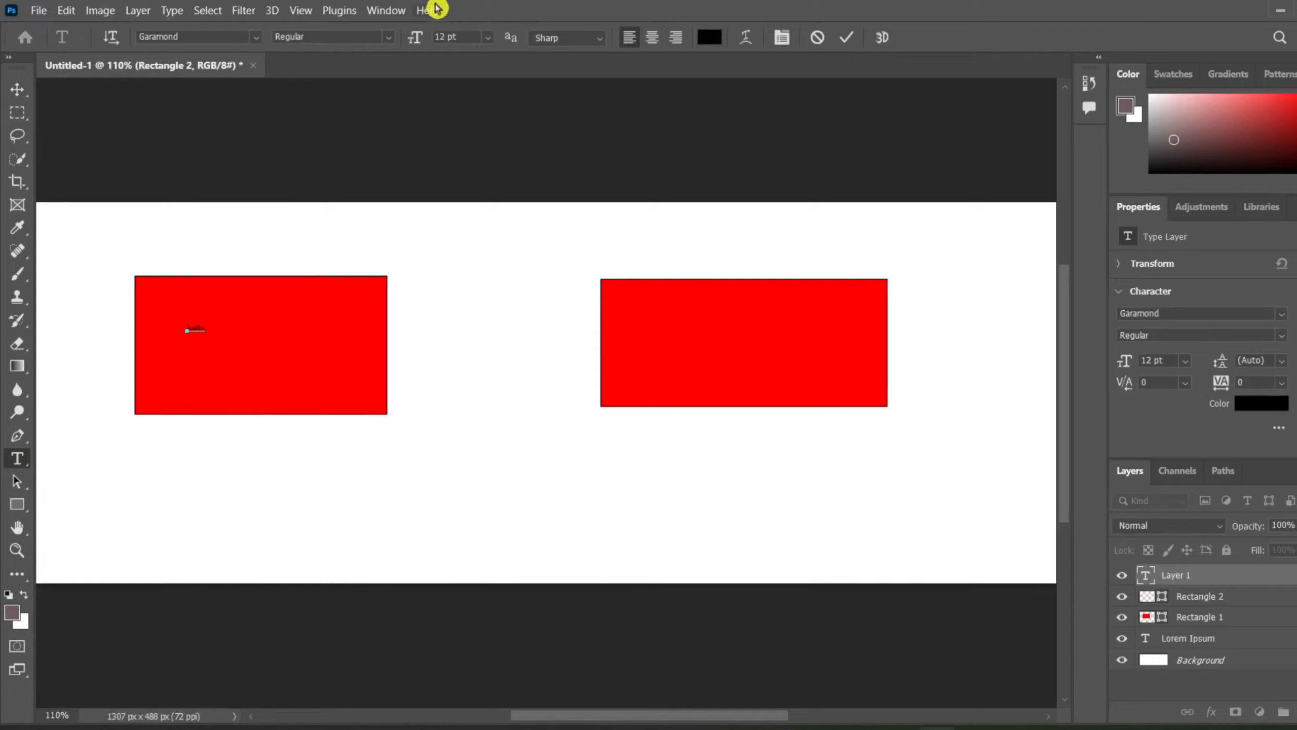
drag(415, 38, 447, 47)
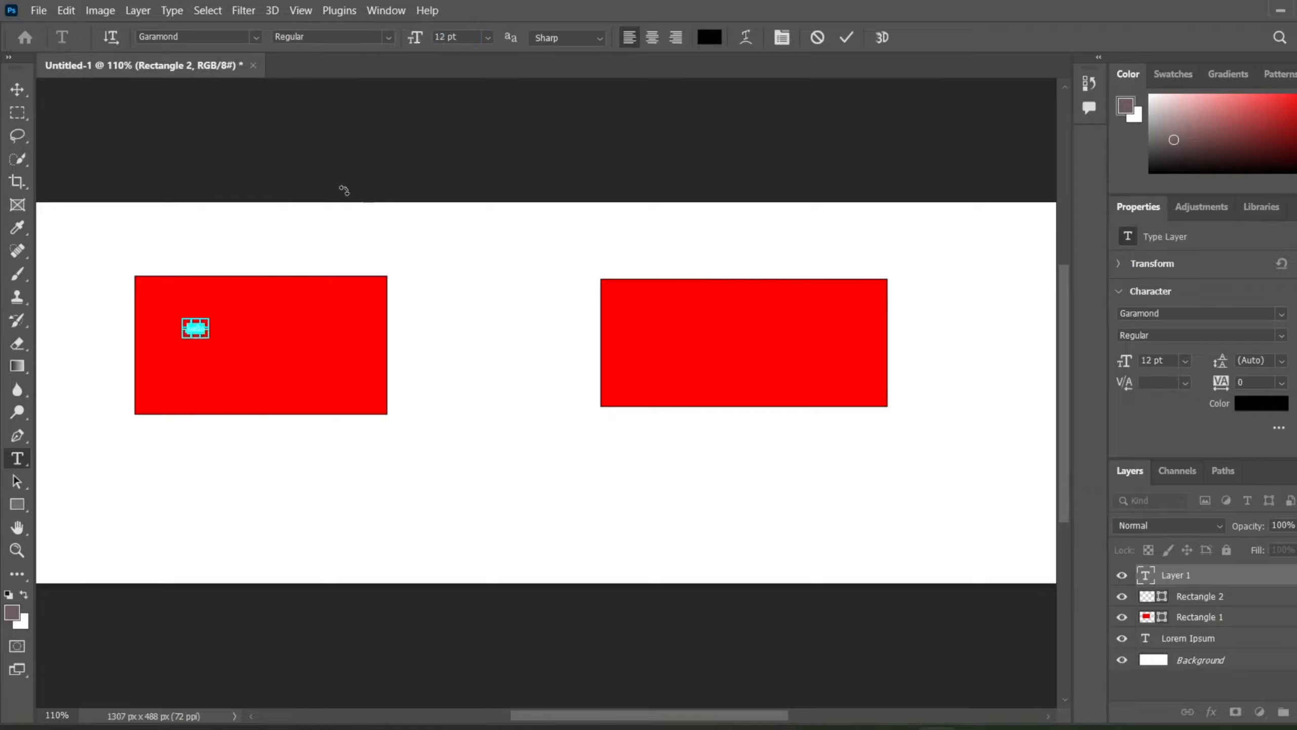
drag(414, 41, 483, 50)
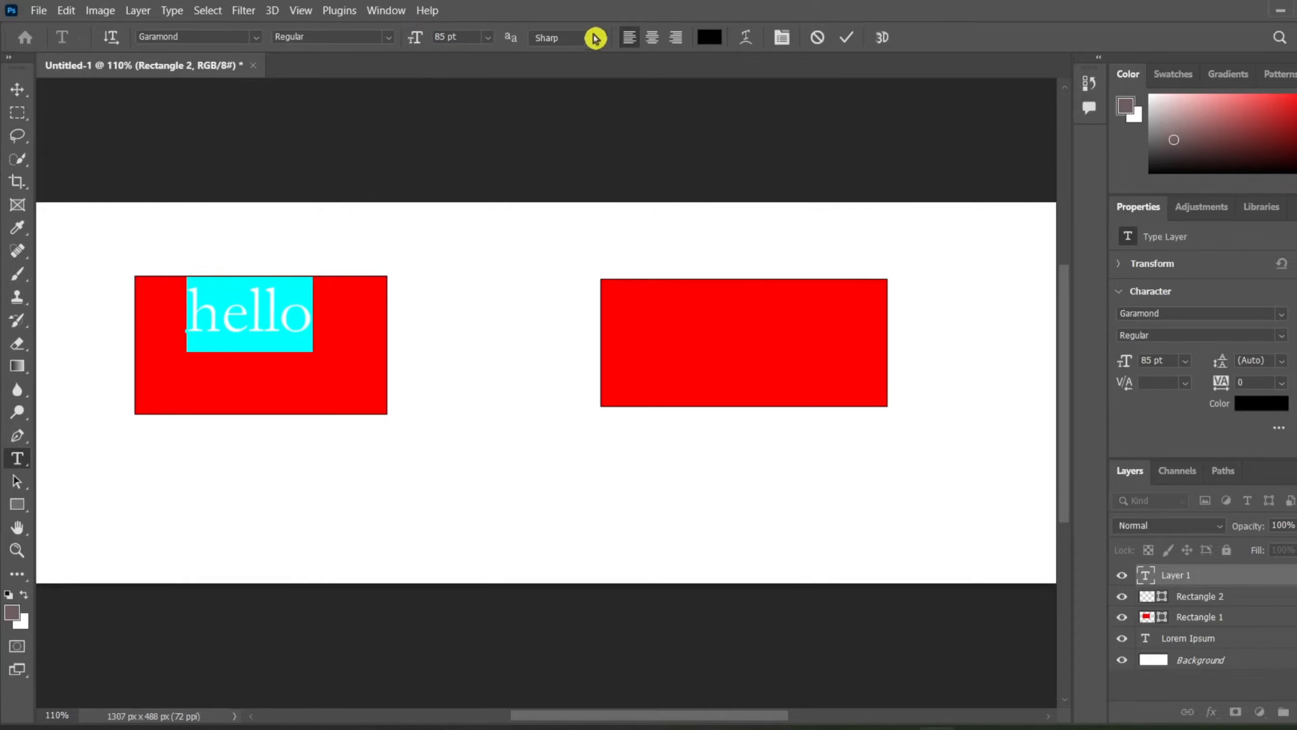
click(851, 38)
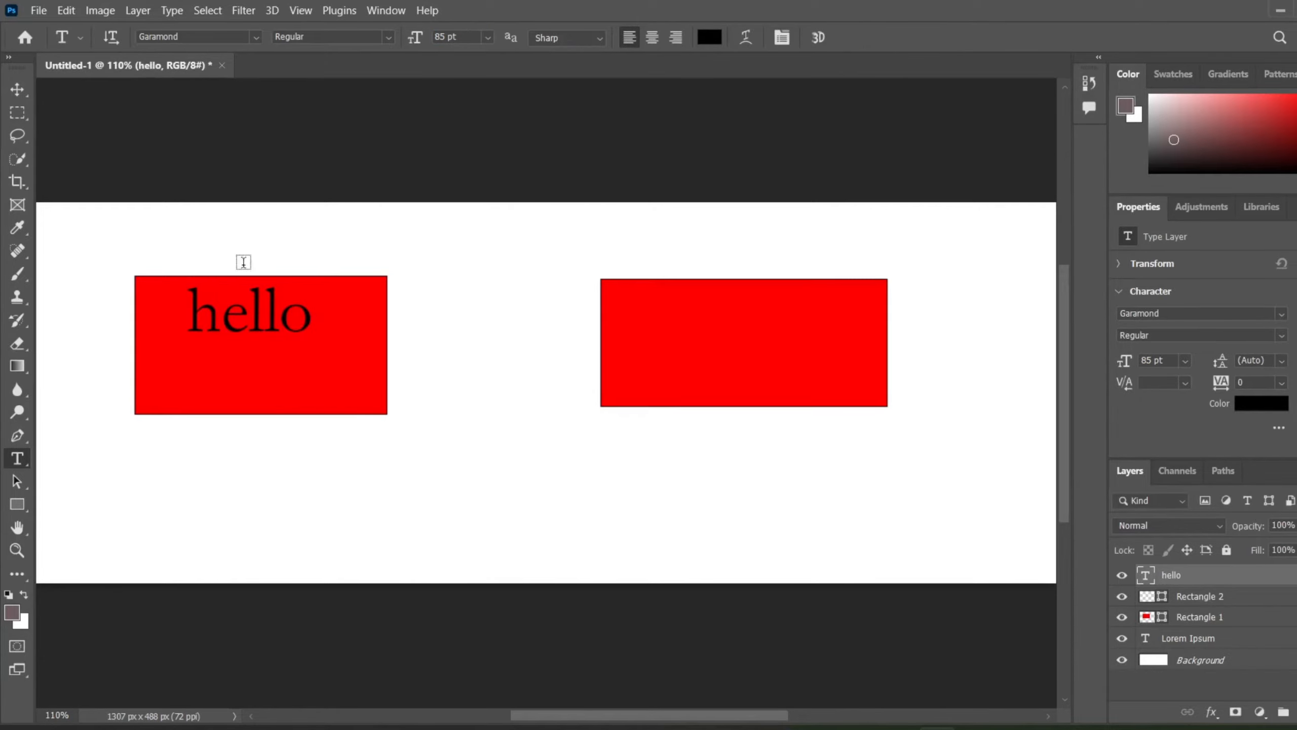
click(18, 102)
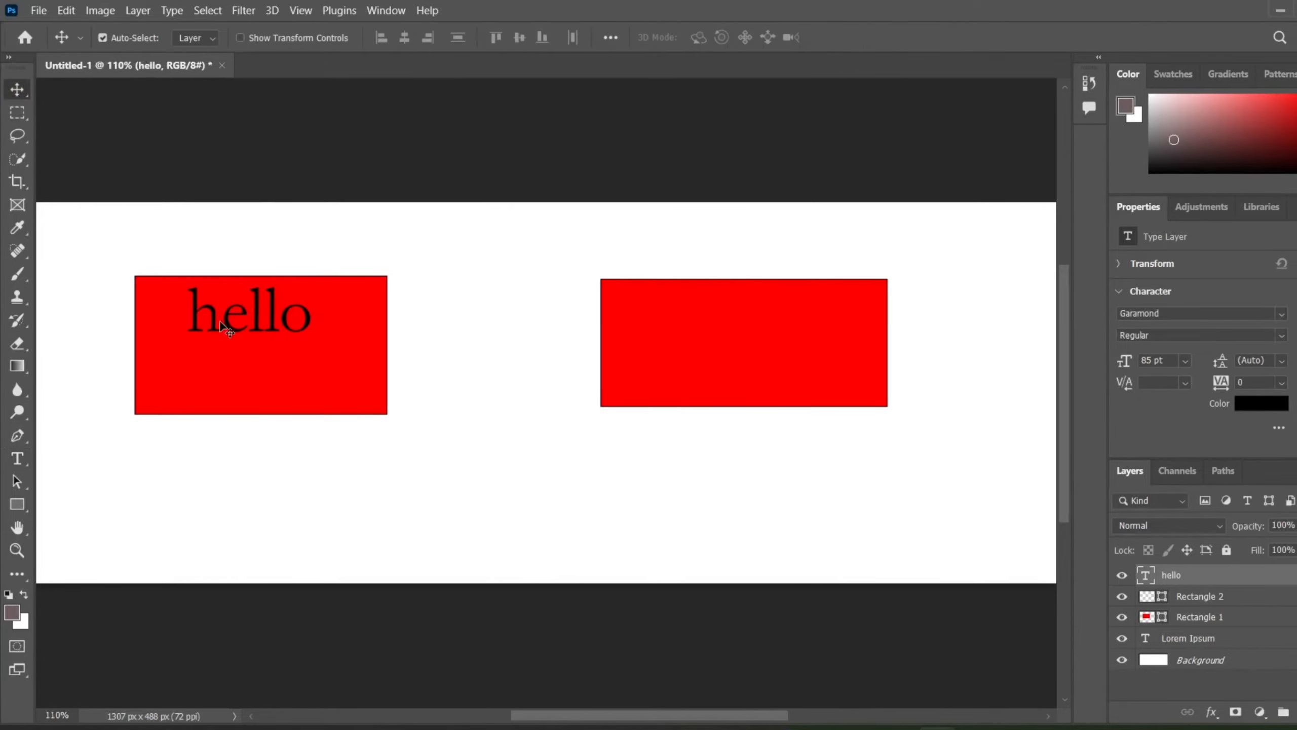
Step: Centre "hello" on the left red rectangle and add a second black 85 pt Garamond "hello" in the middle of the right one
drag(212, 317, 221, 342)
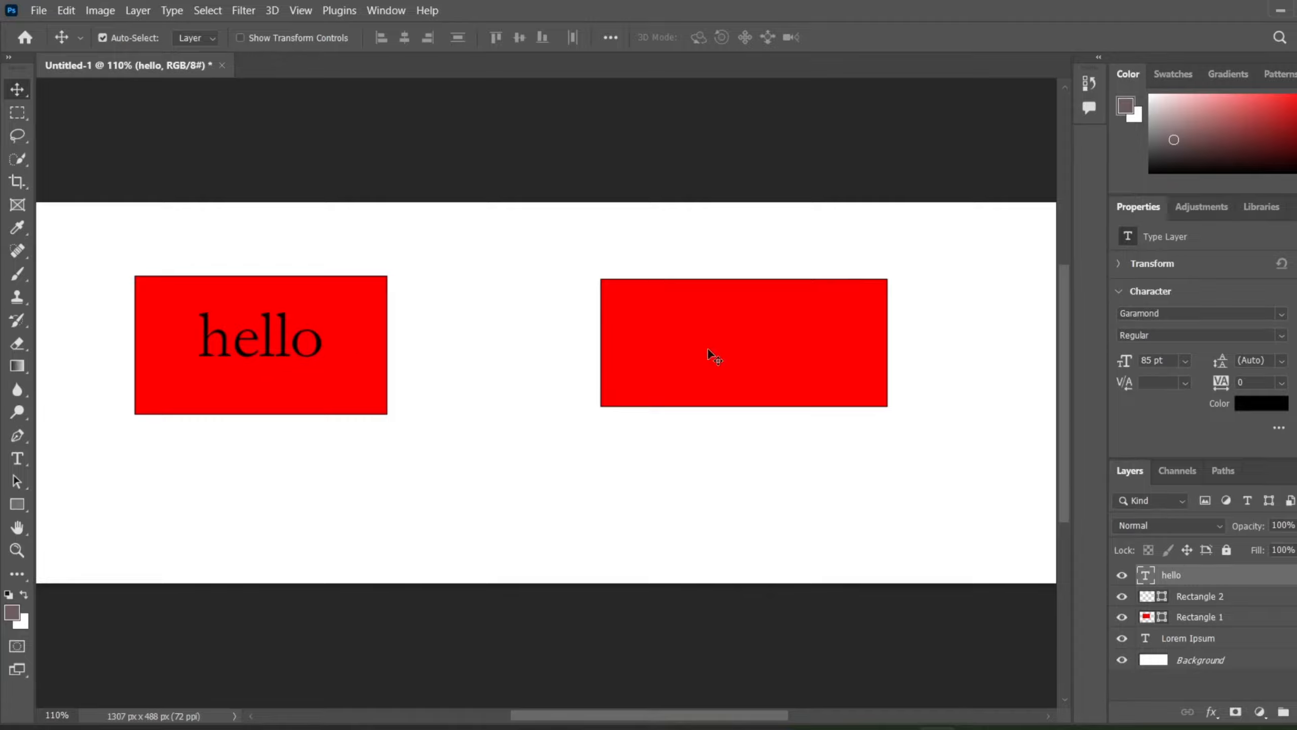
click(16, 454)
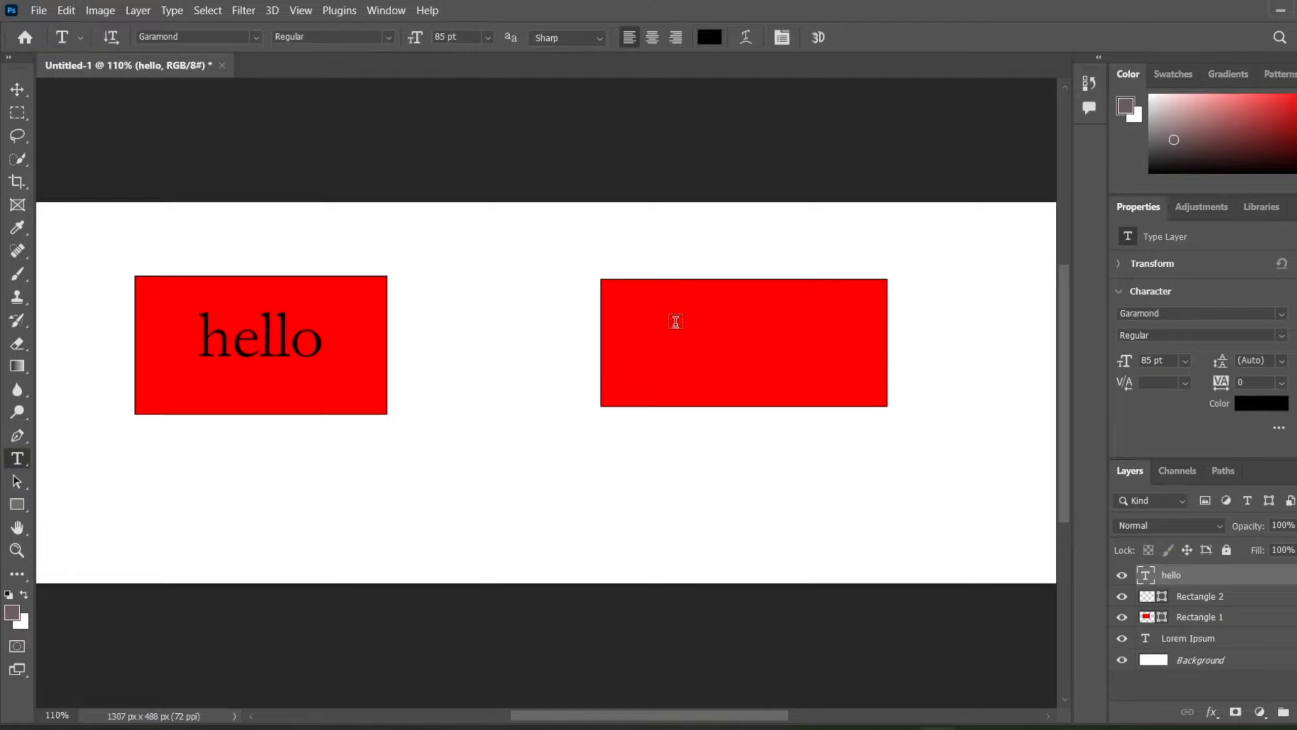
click(669, 339)
key(BackSpace)
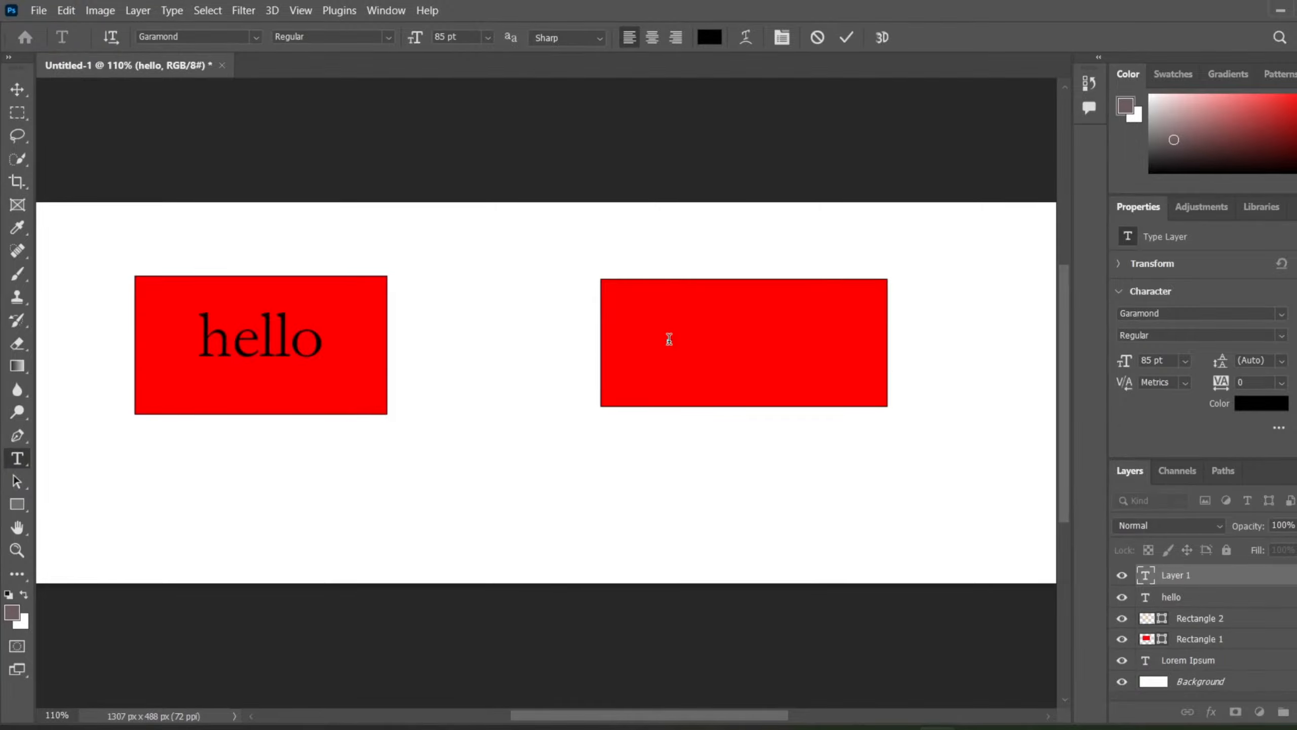
text(hello)
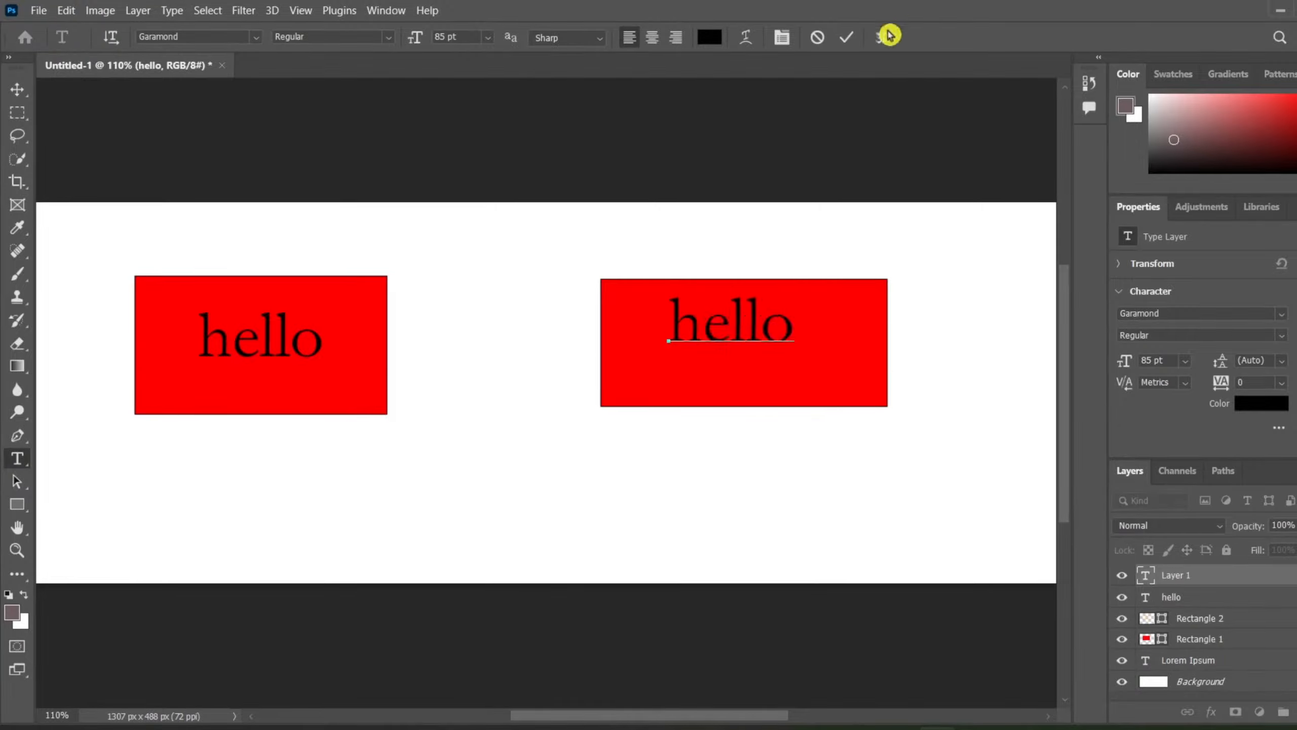
click(846, 37)
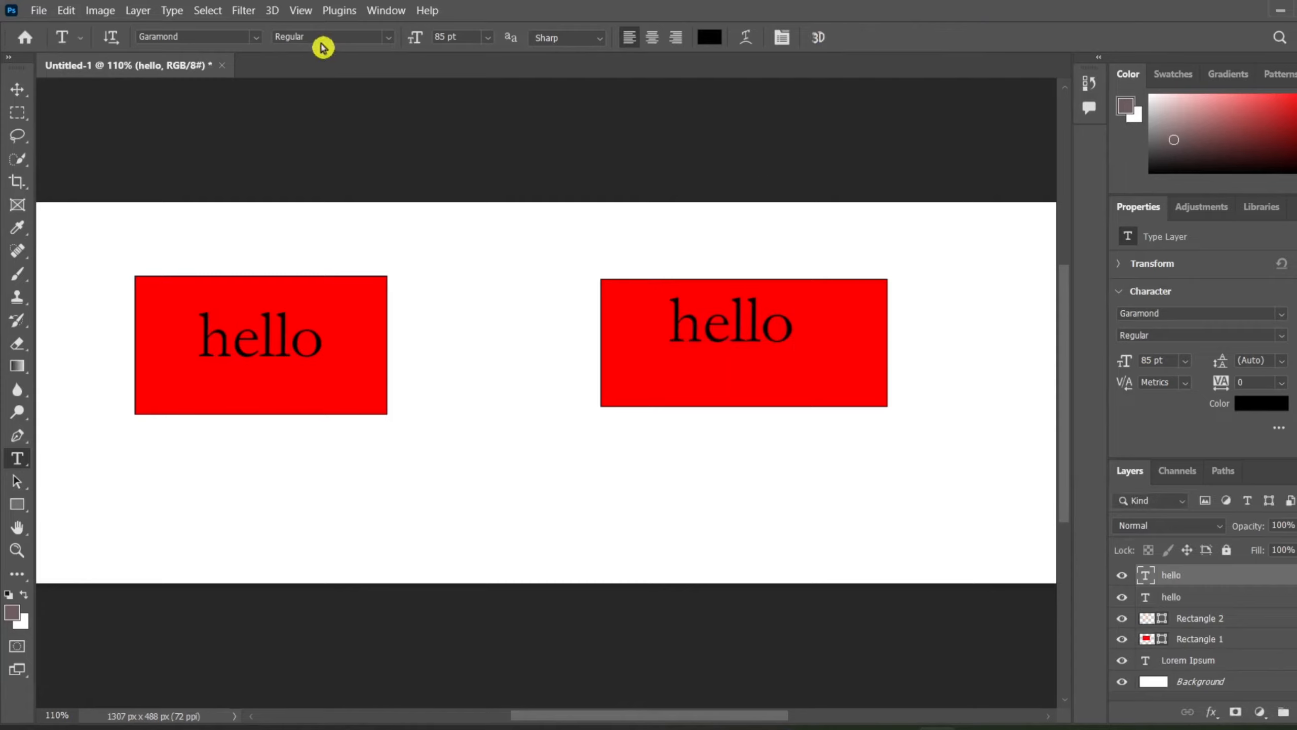
click(19, 88)
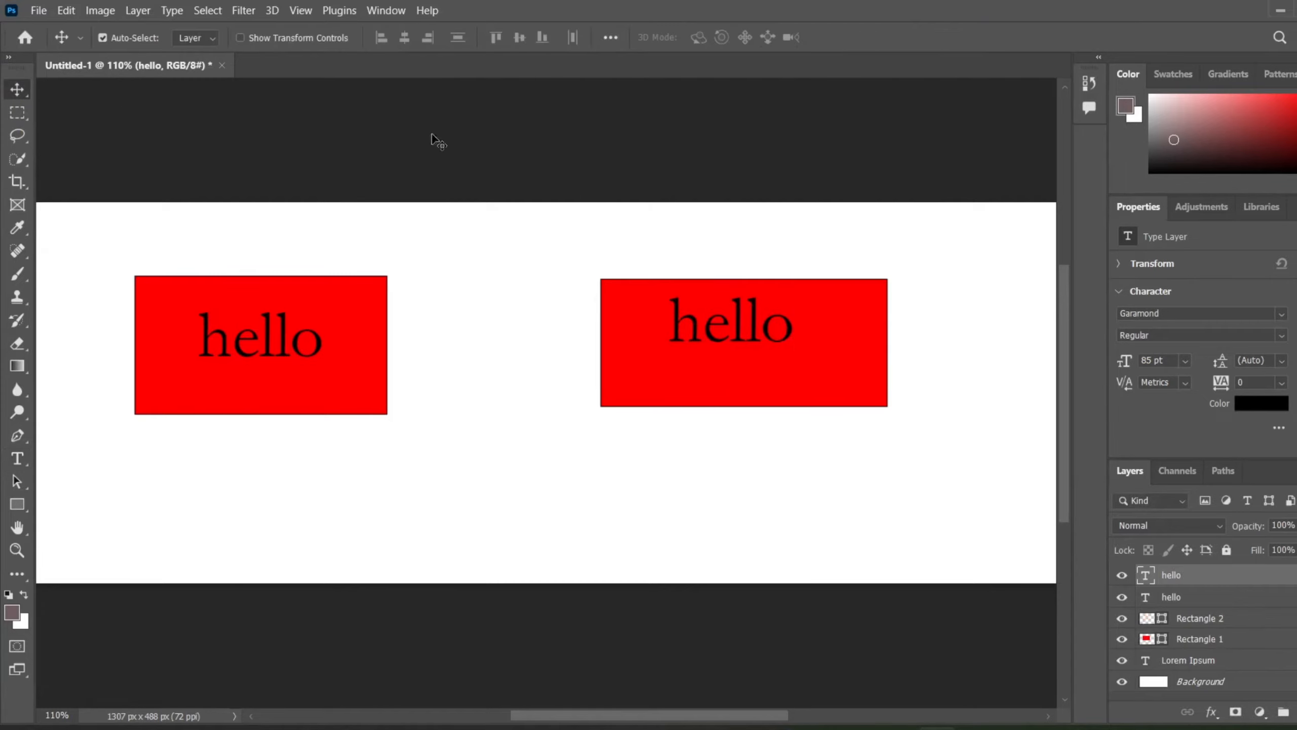
drag(678, 327, 676, 338)
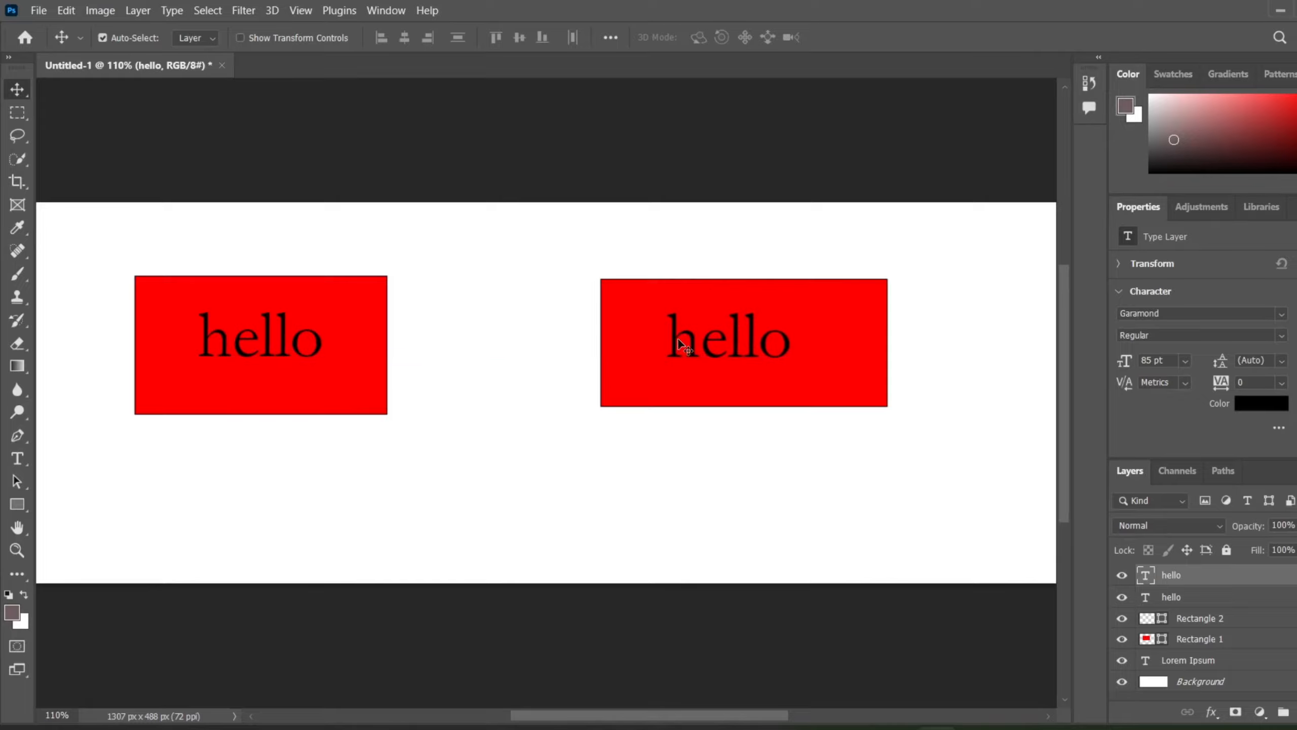
Step: Recolour the "hello" text on the right rectangle to white (ffffff)
double_click(789, 347)
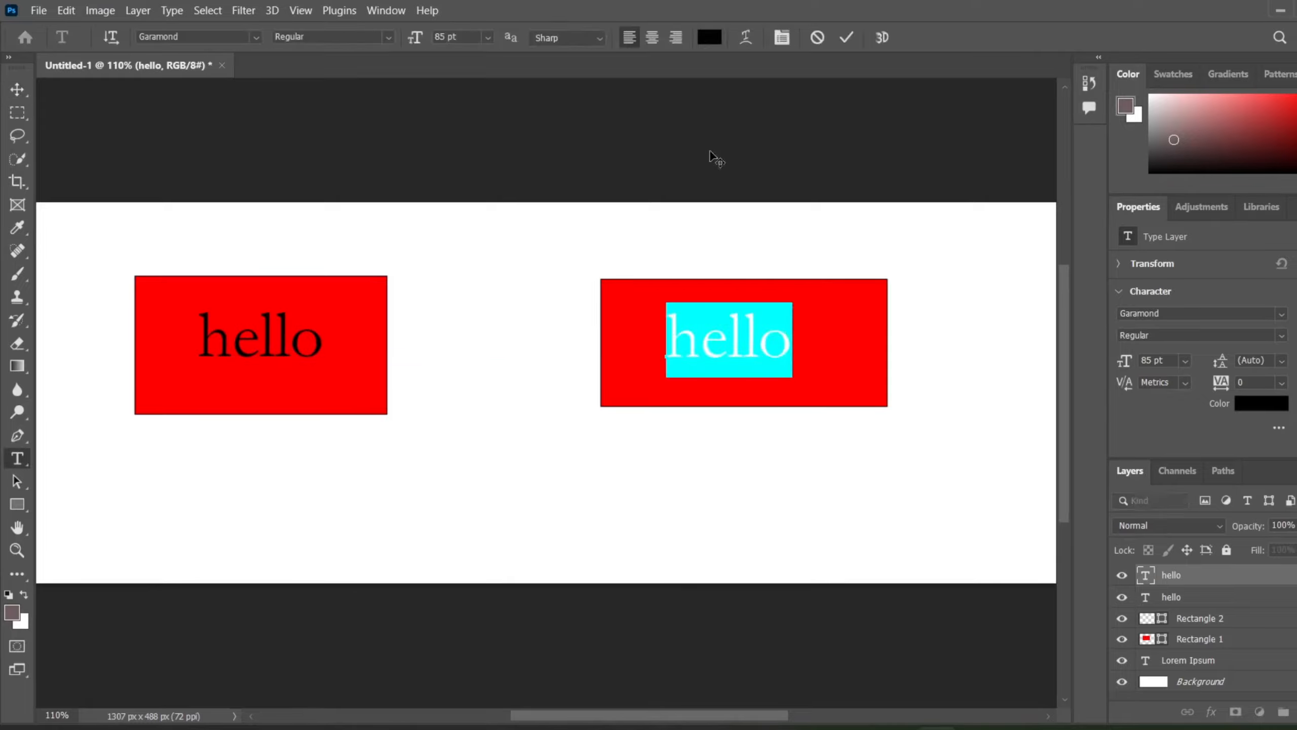
click(712, 37)
drag(531, 232, 427, 100)
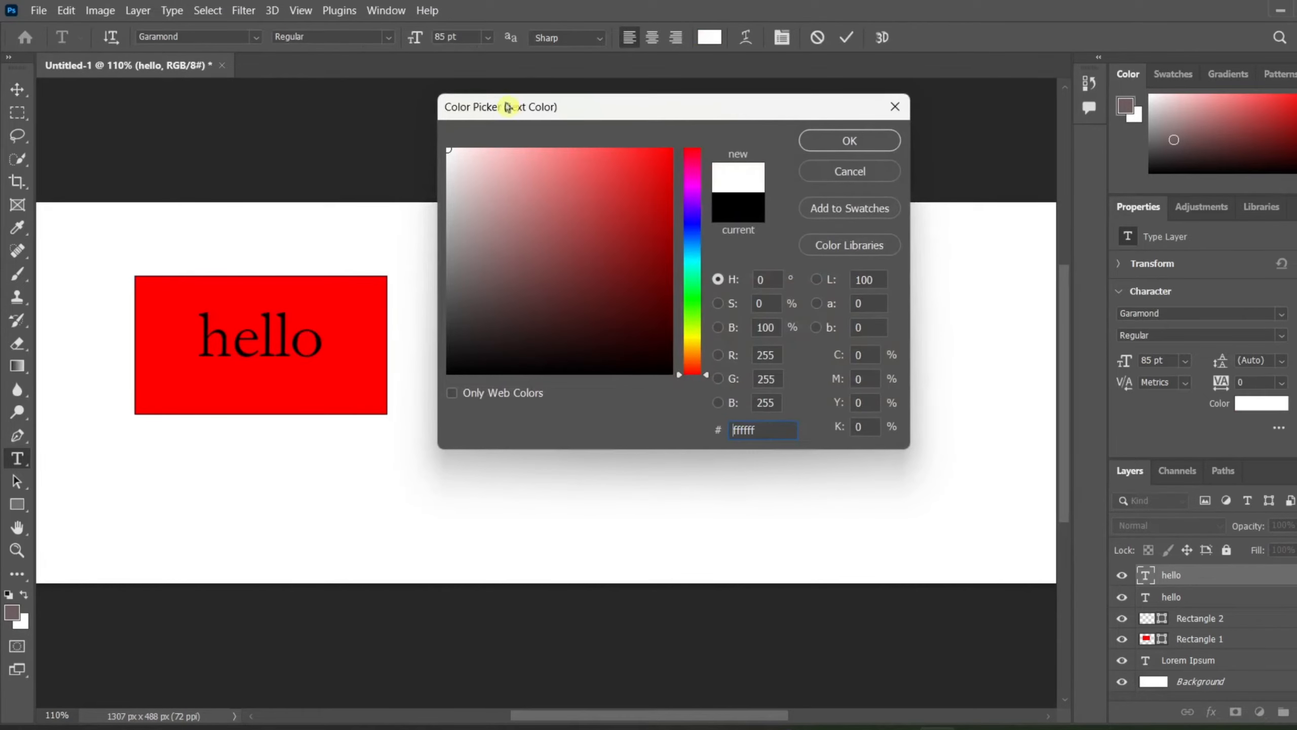
click(827, 137)
click(851, 43)
key(v)
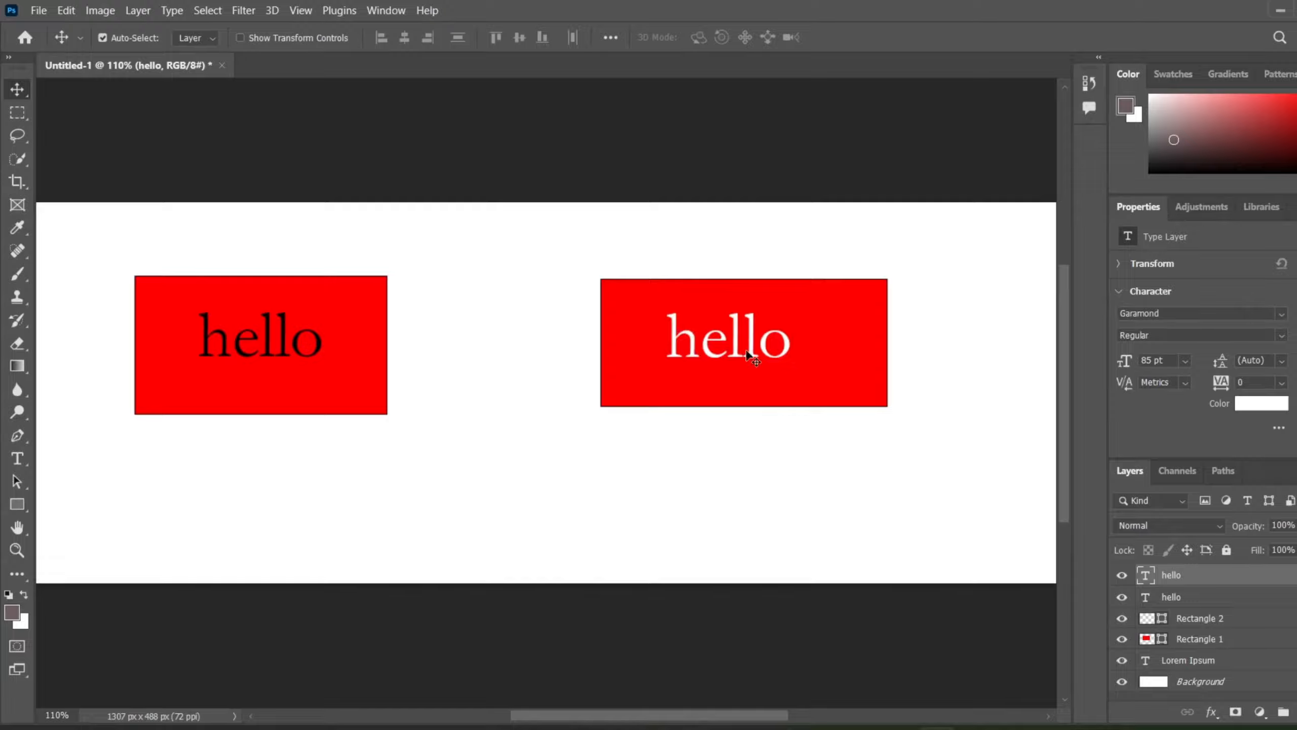
Step: Change the right "hello" text to a light blue tint, a2d4e5, with a hue of 195°
double_click(786, 348)
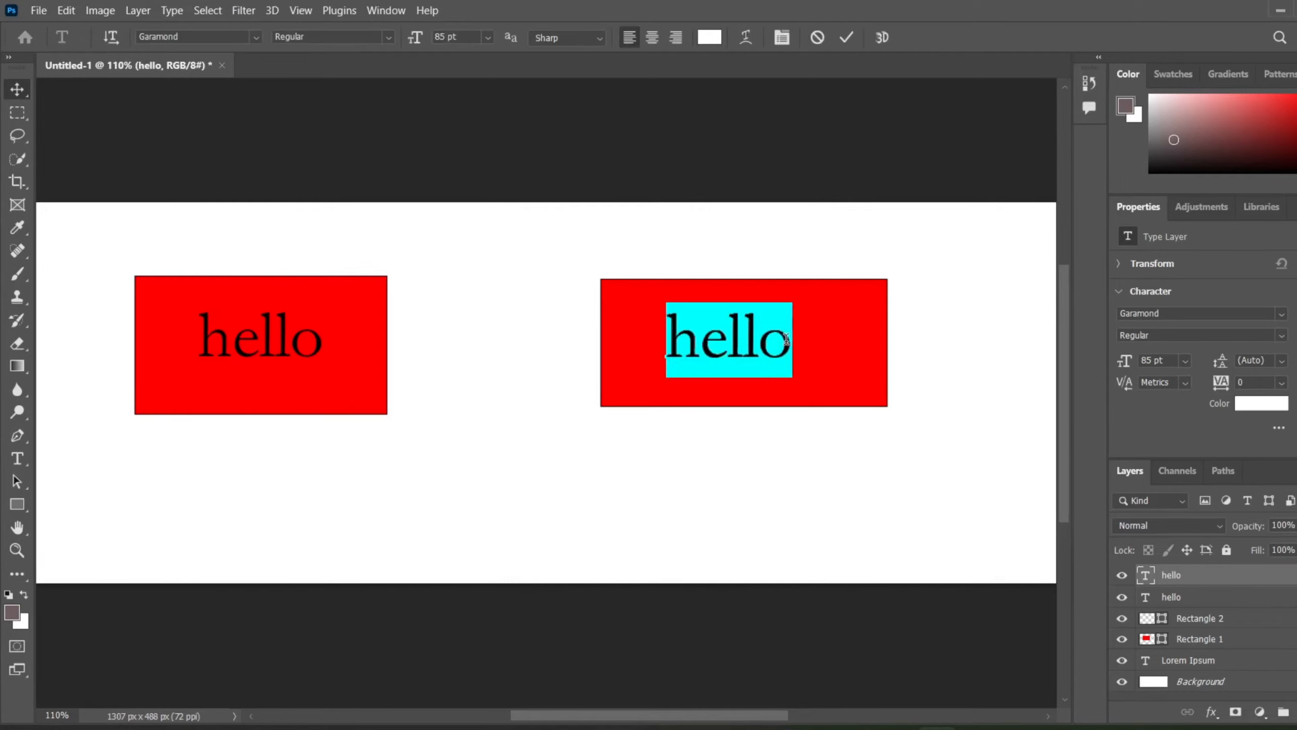
click(710, 36)
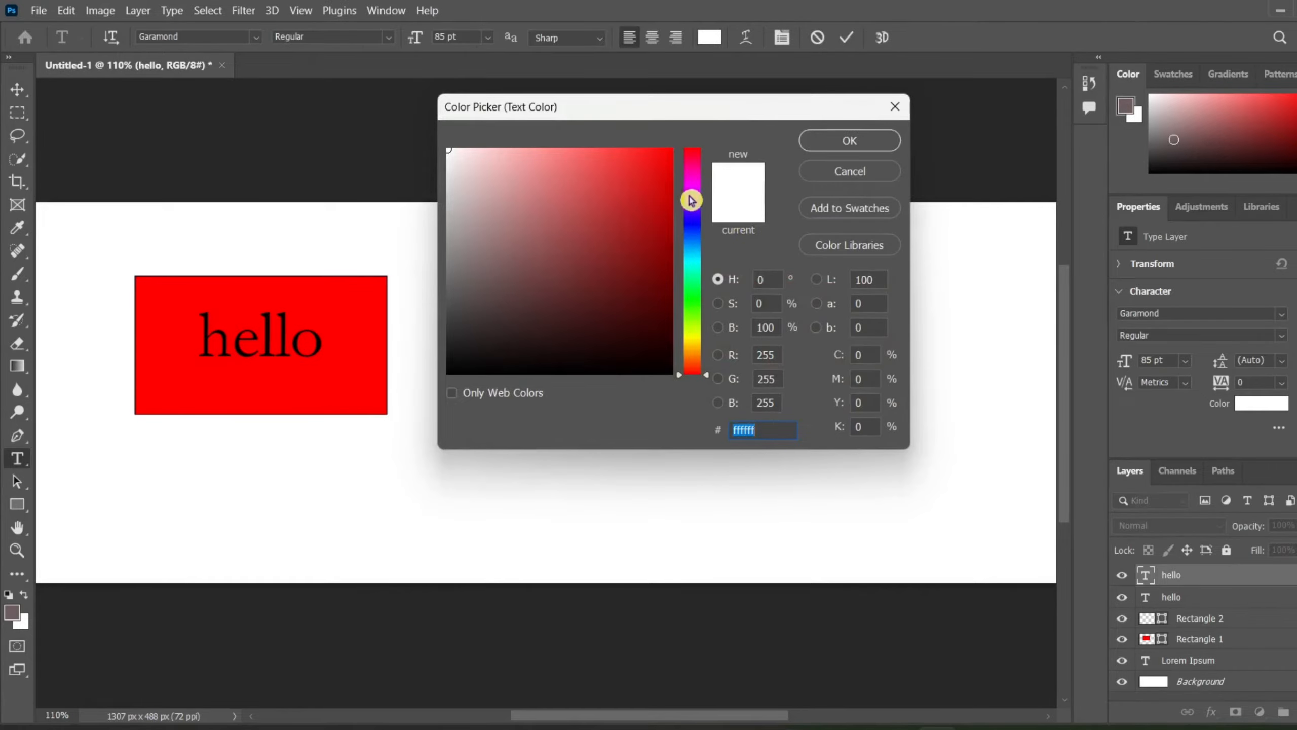
click(697, 254)
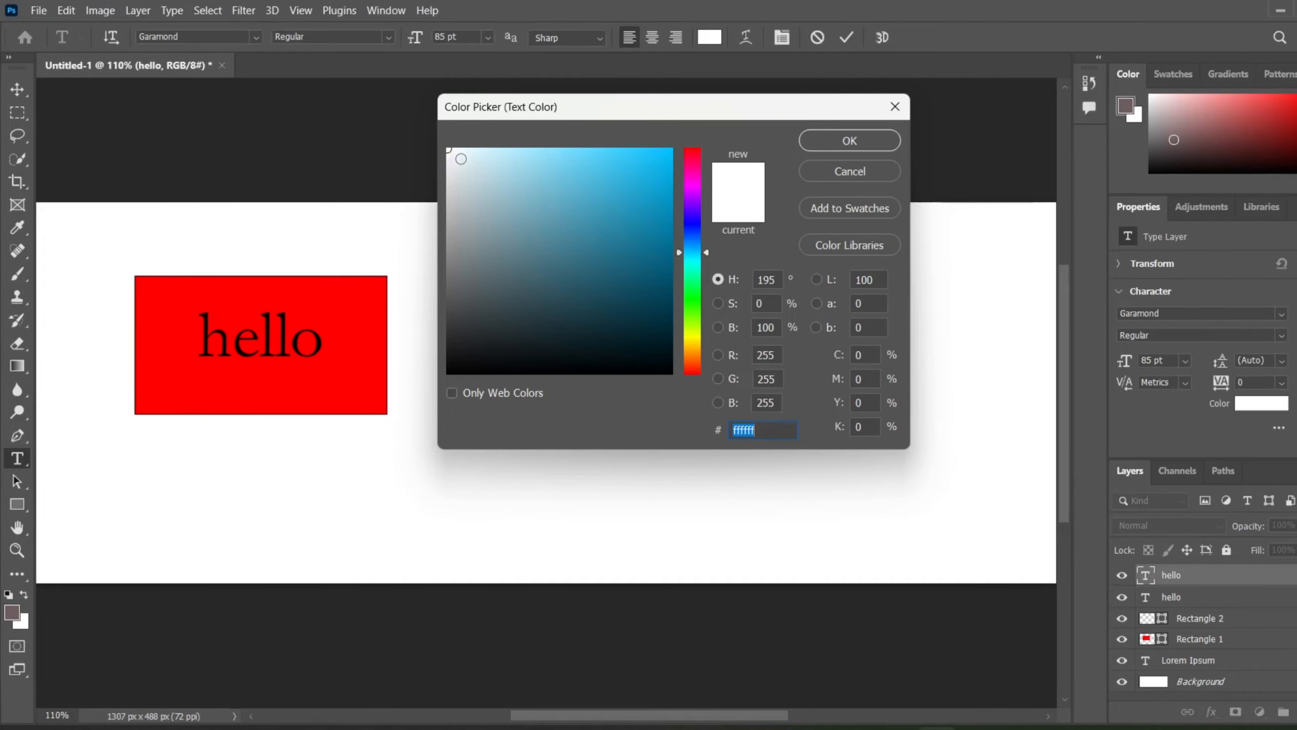
drag(457, 159, 515, 169)
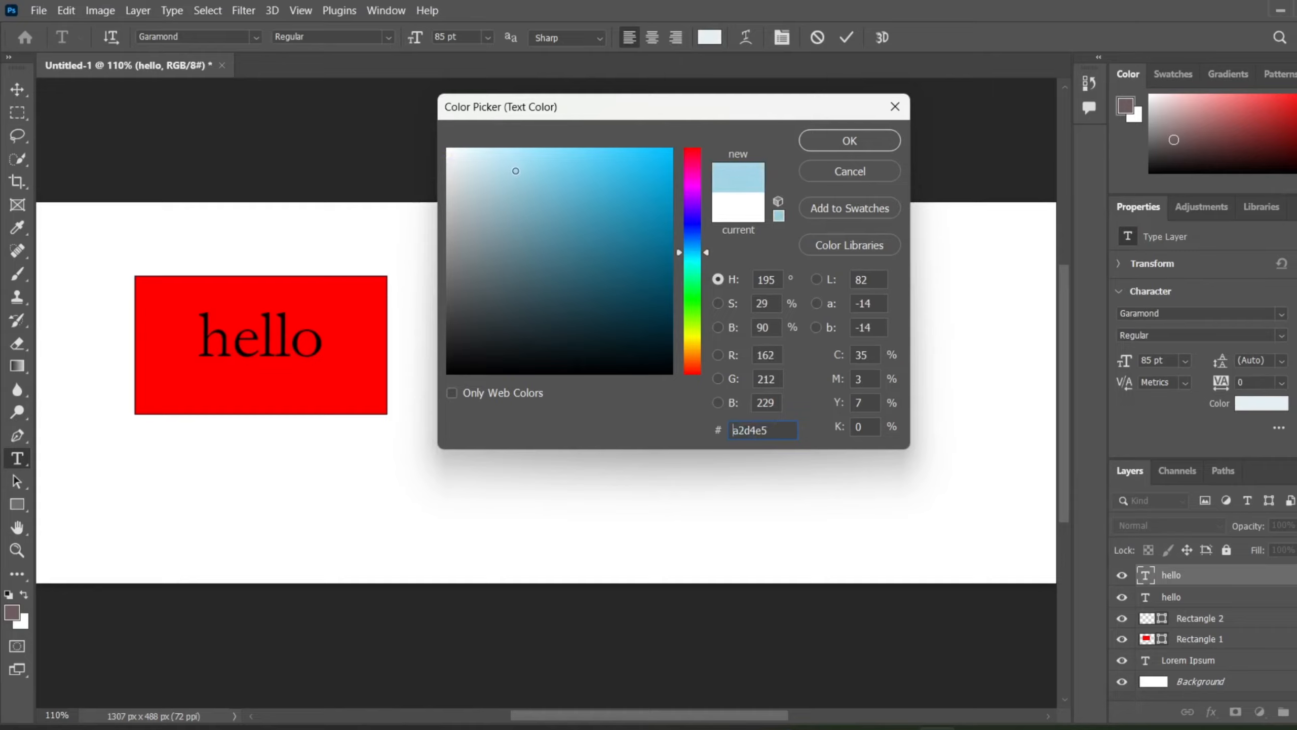
click(837, 140)
click(846, 38)
key(v)
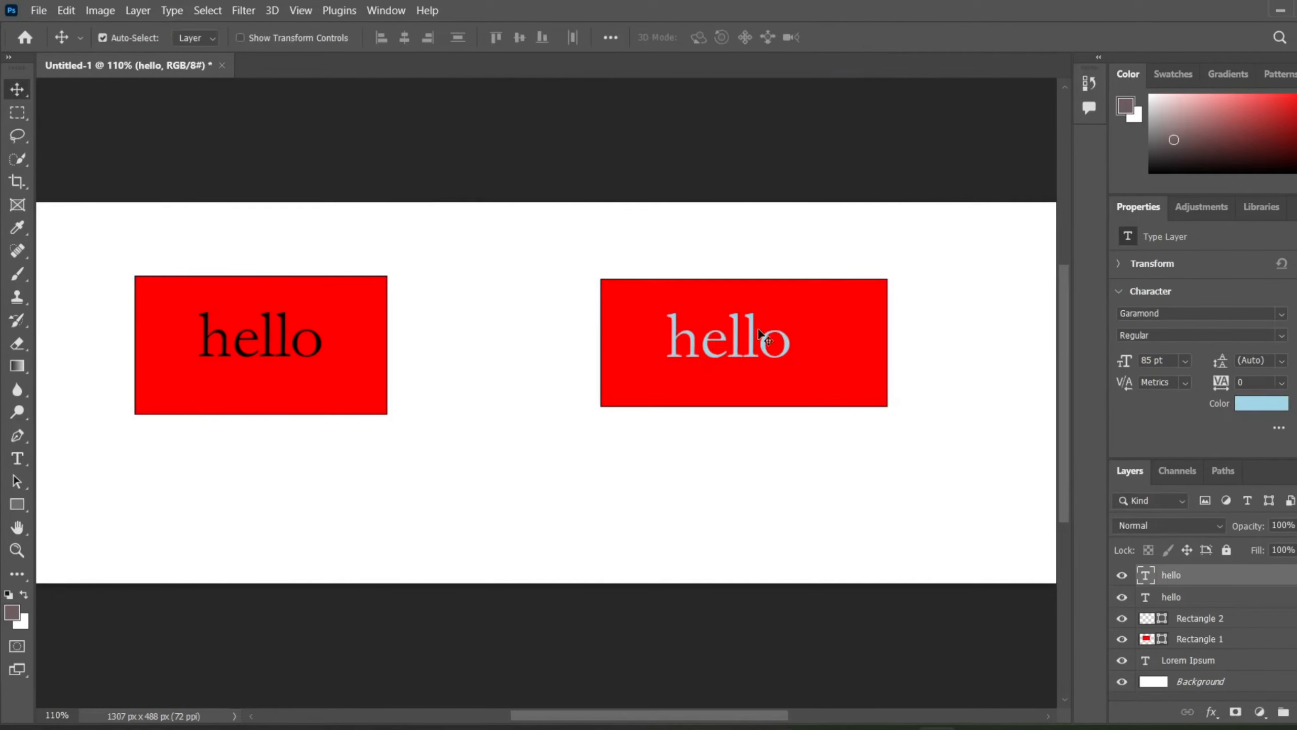
Step: Darken the right "hello" text to the medium blue 6aaec5
double_click(785, 353)
click(711, 38)
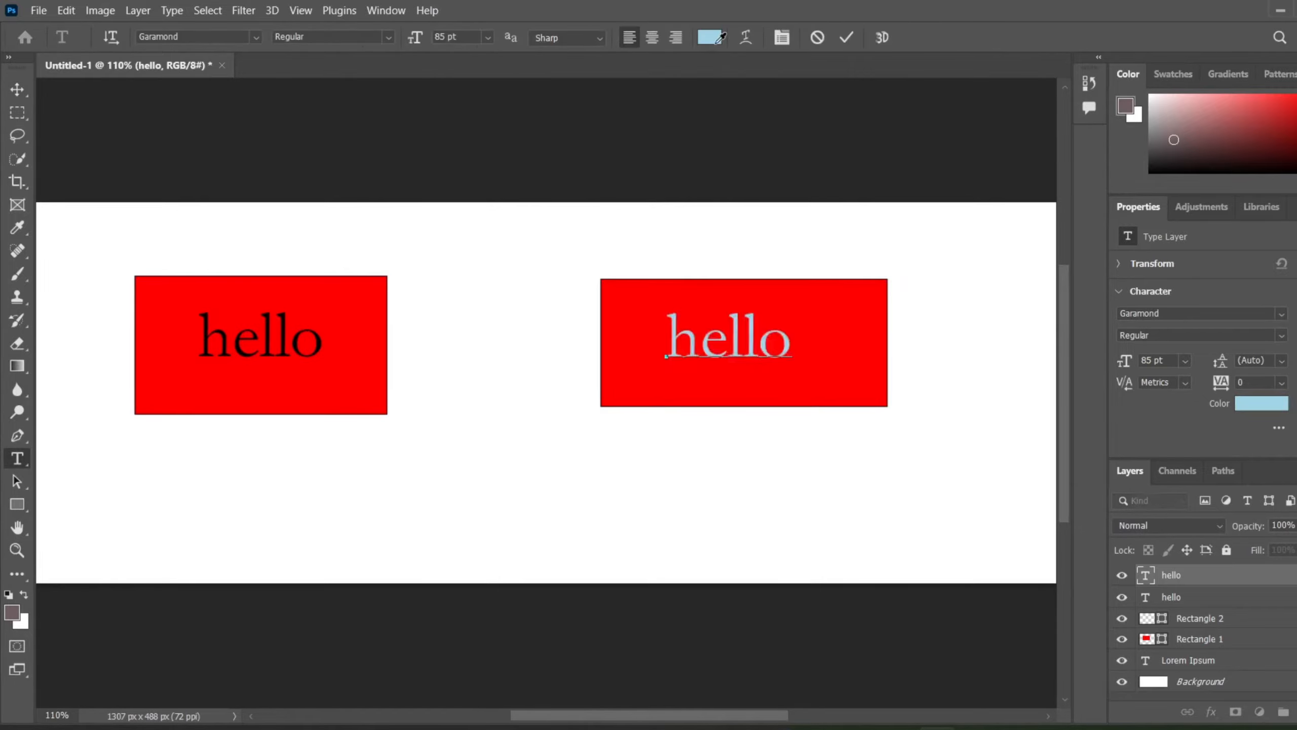
drag(533, 185, 551, 202)
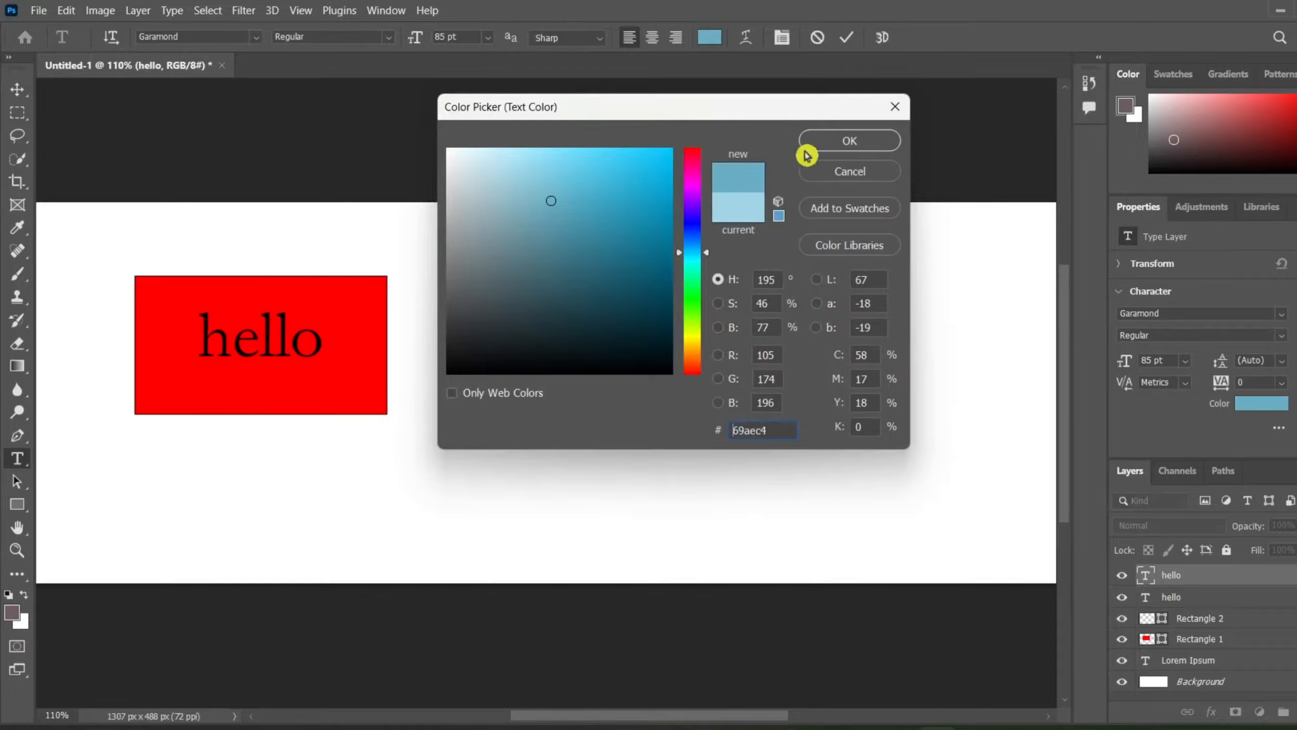
click(837, 140)
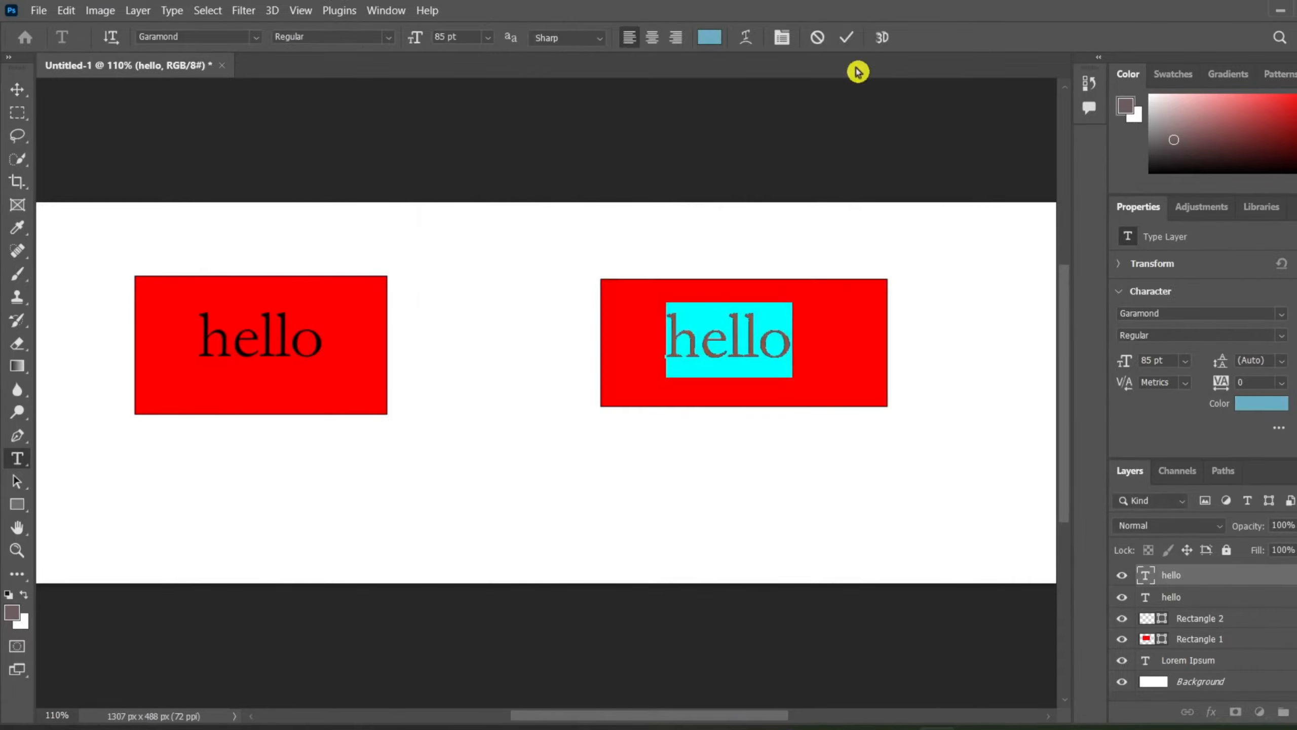
click(847, 37)
key(v)
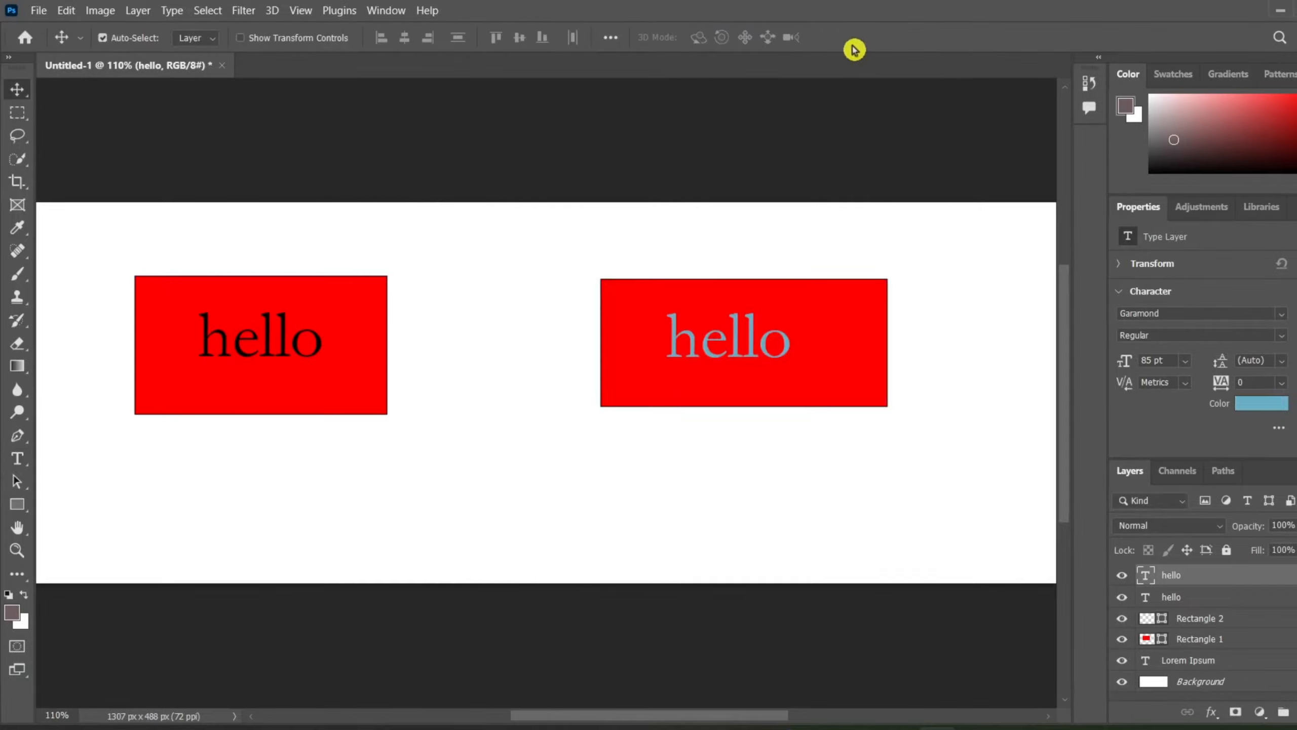
Step: Set the right "hello" text to the dark blue shade 014358
double_click(787, 346)
click(710, 37)
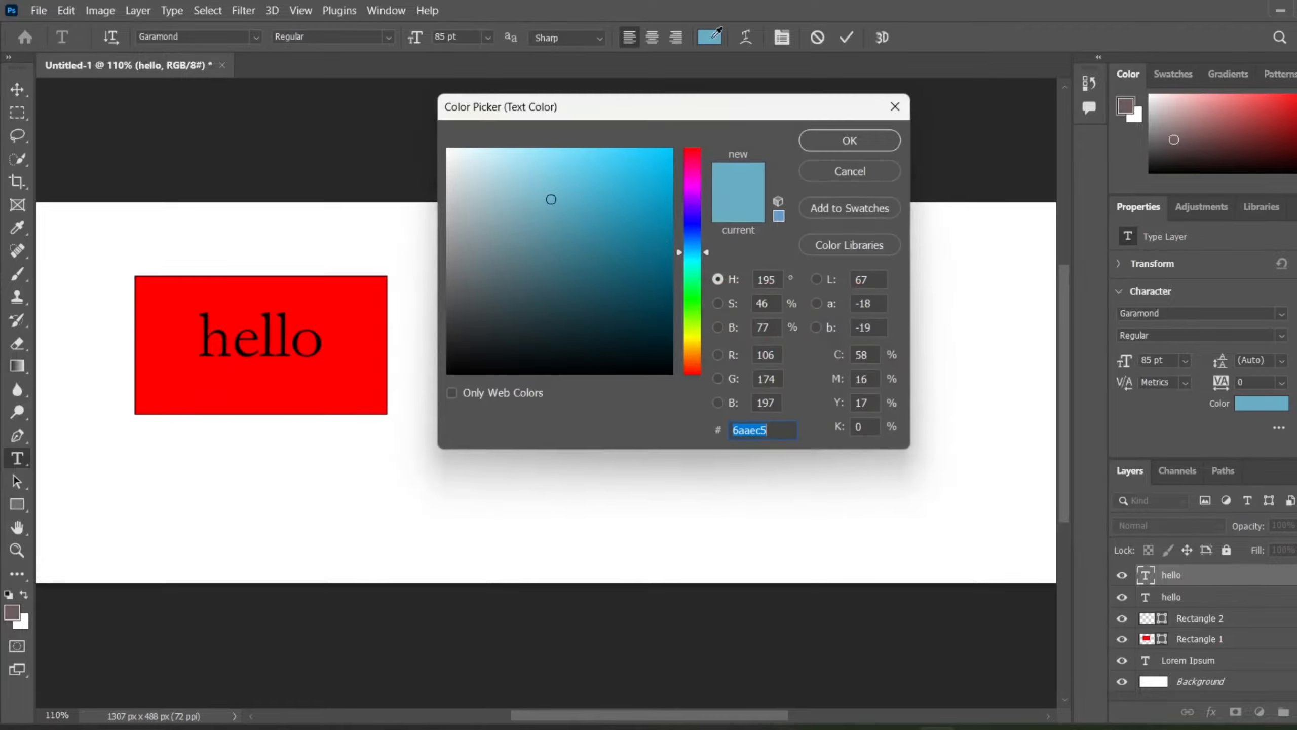
text(178ab0)
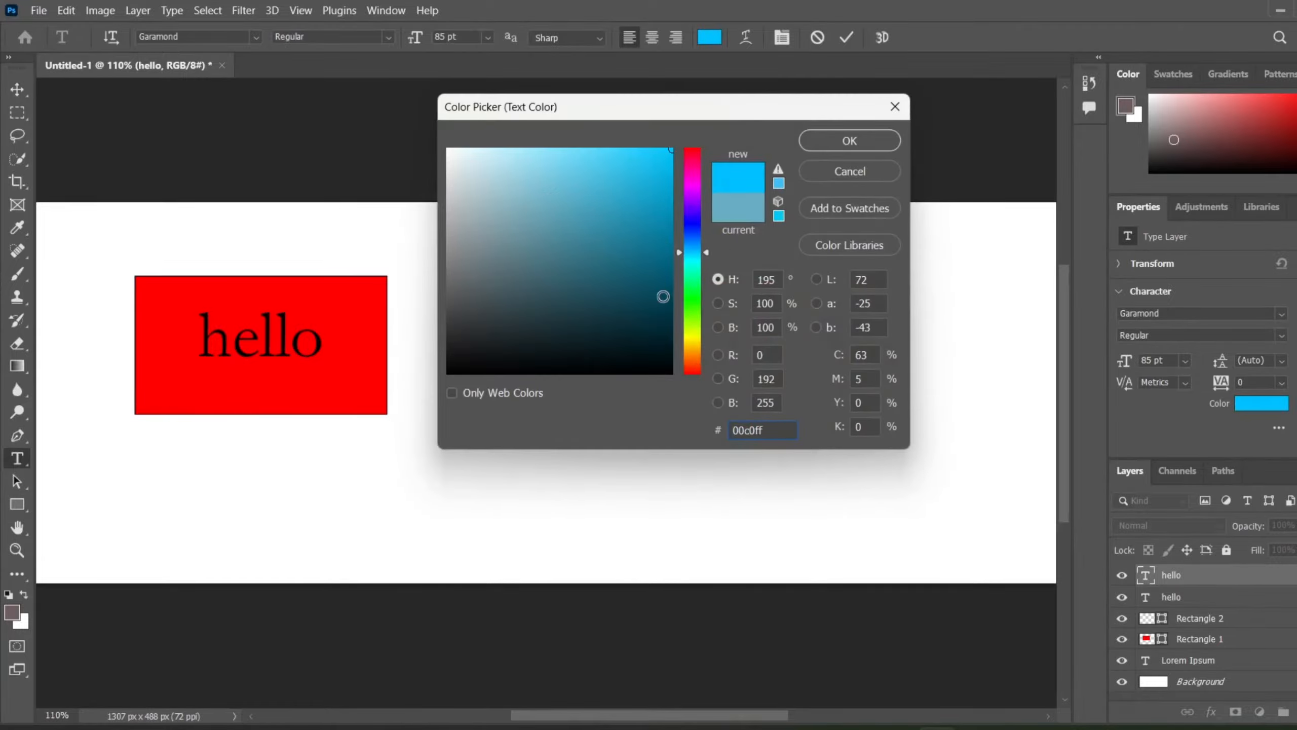
click(666, 297)
click(860, 143)
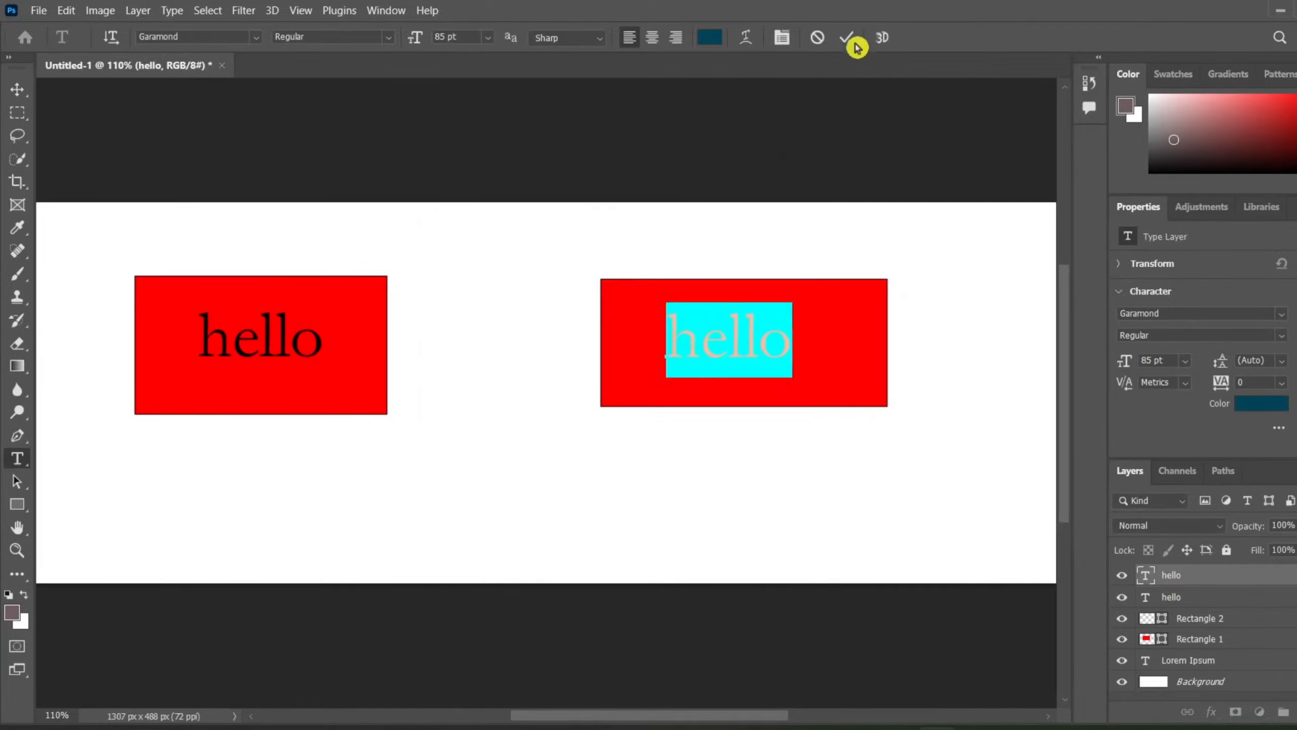
click(847, 38)
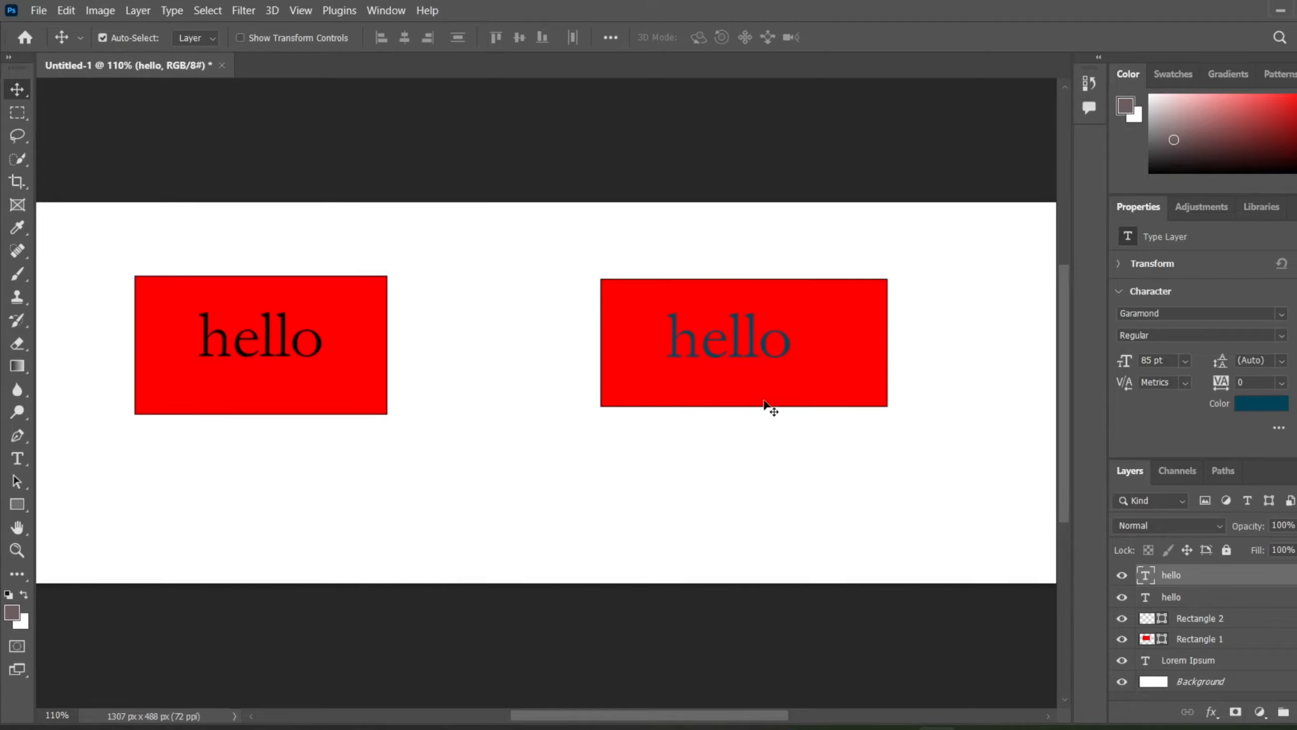
Step: Set the right "hello" text to the greyish blue tone 6798a8
double_click(784, 355)
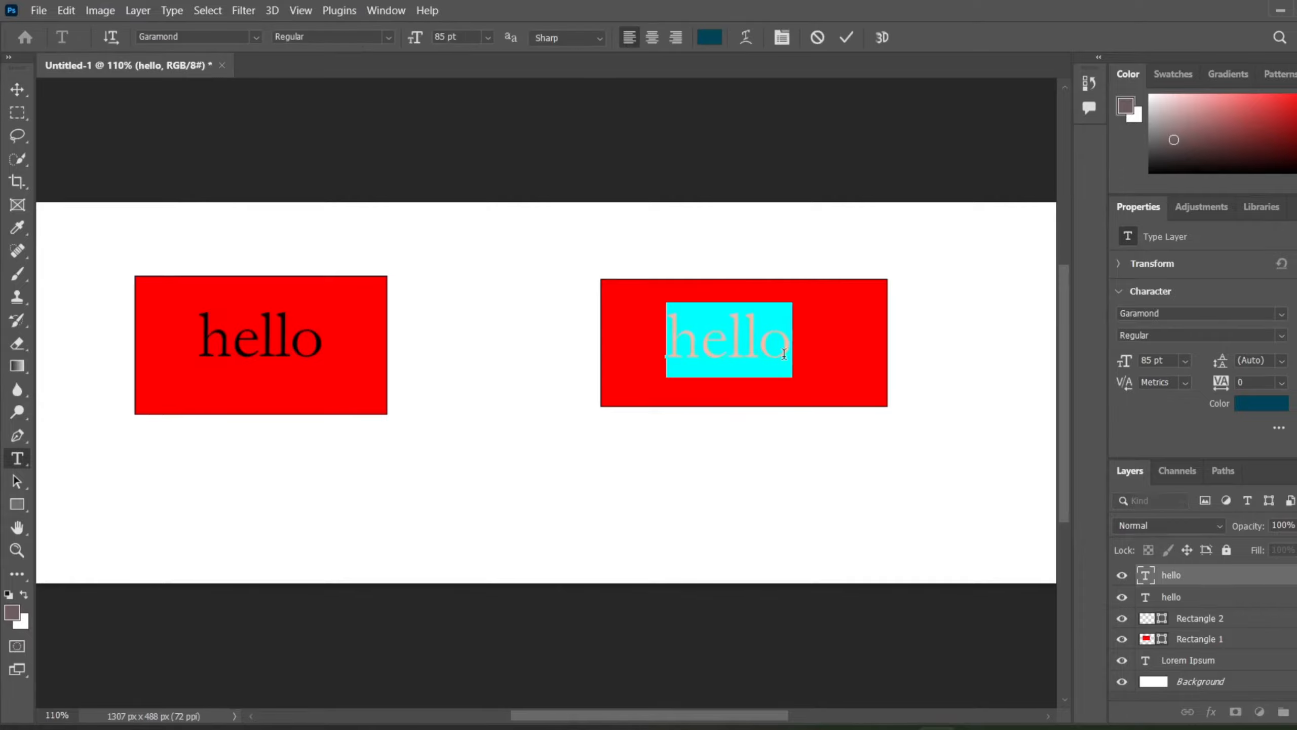
click(718, 34)
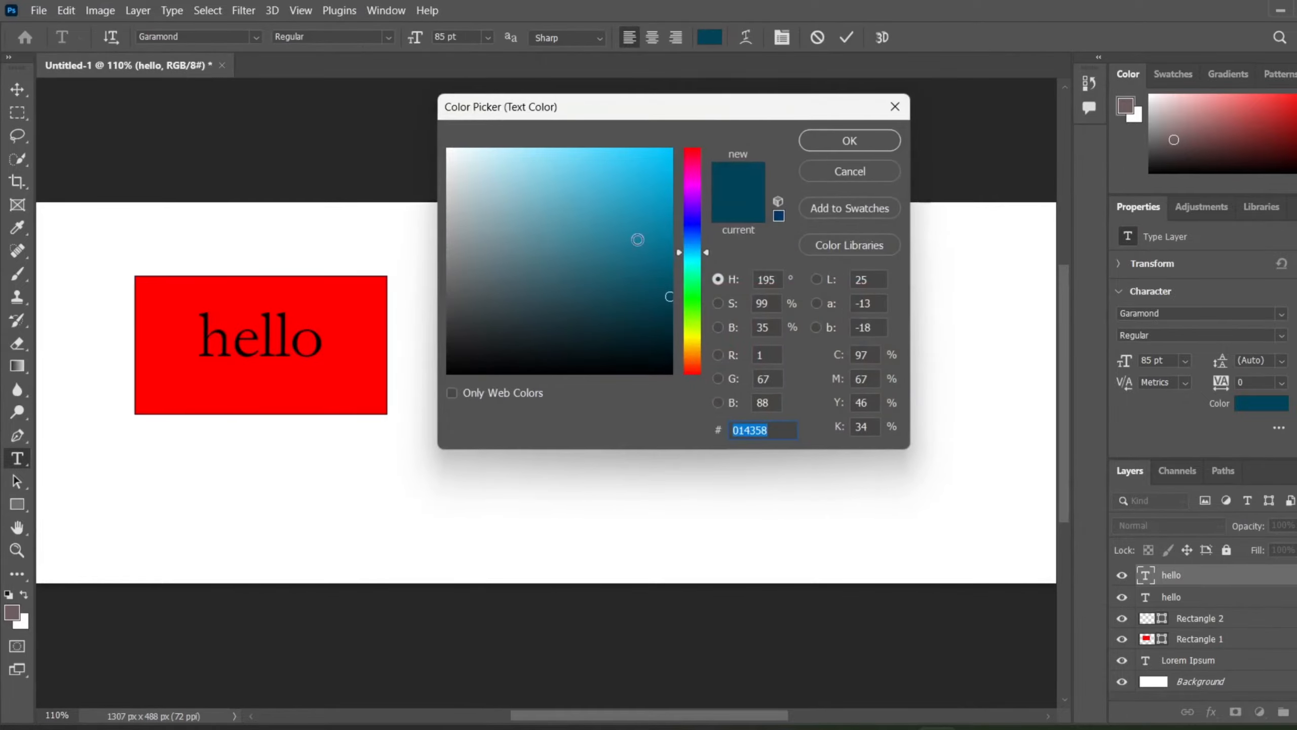
text(6798a8)
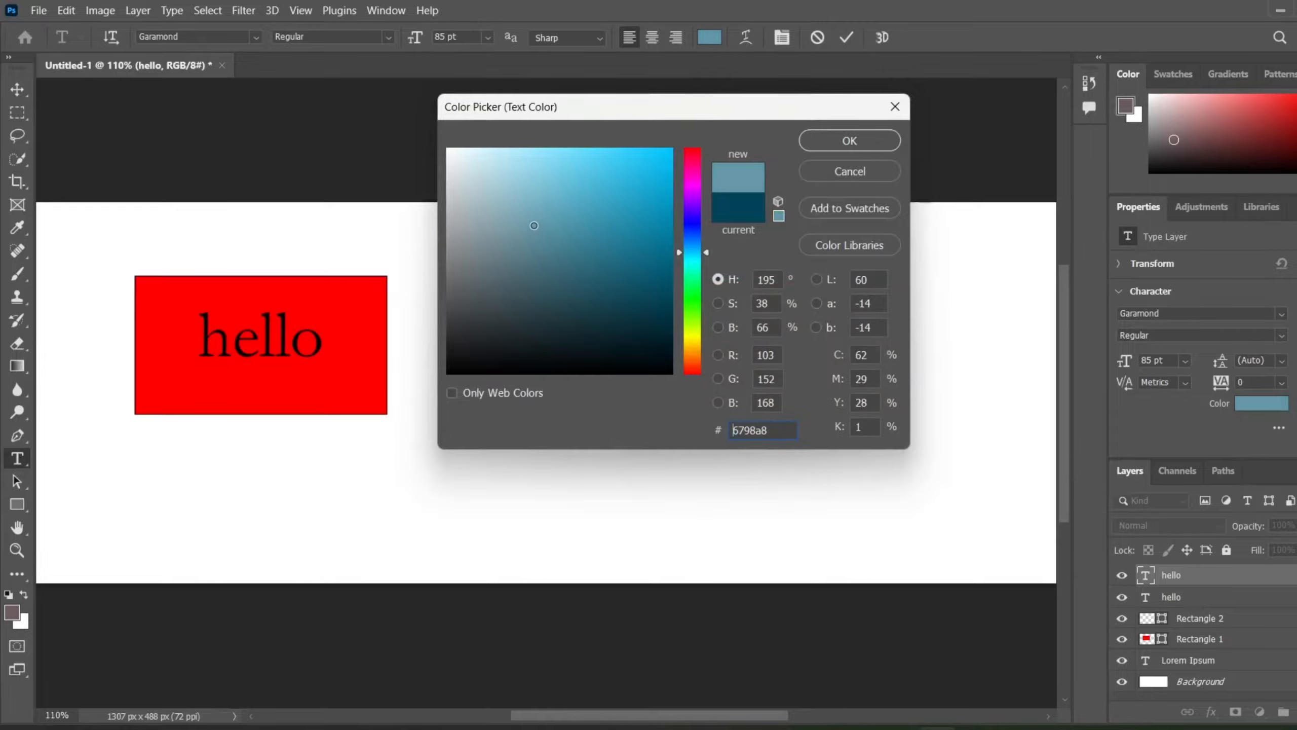
click(849, 141)
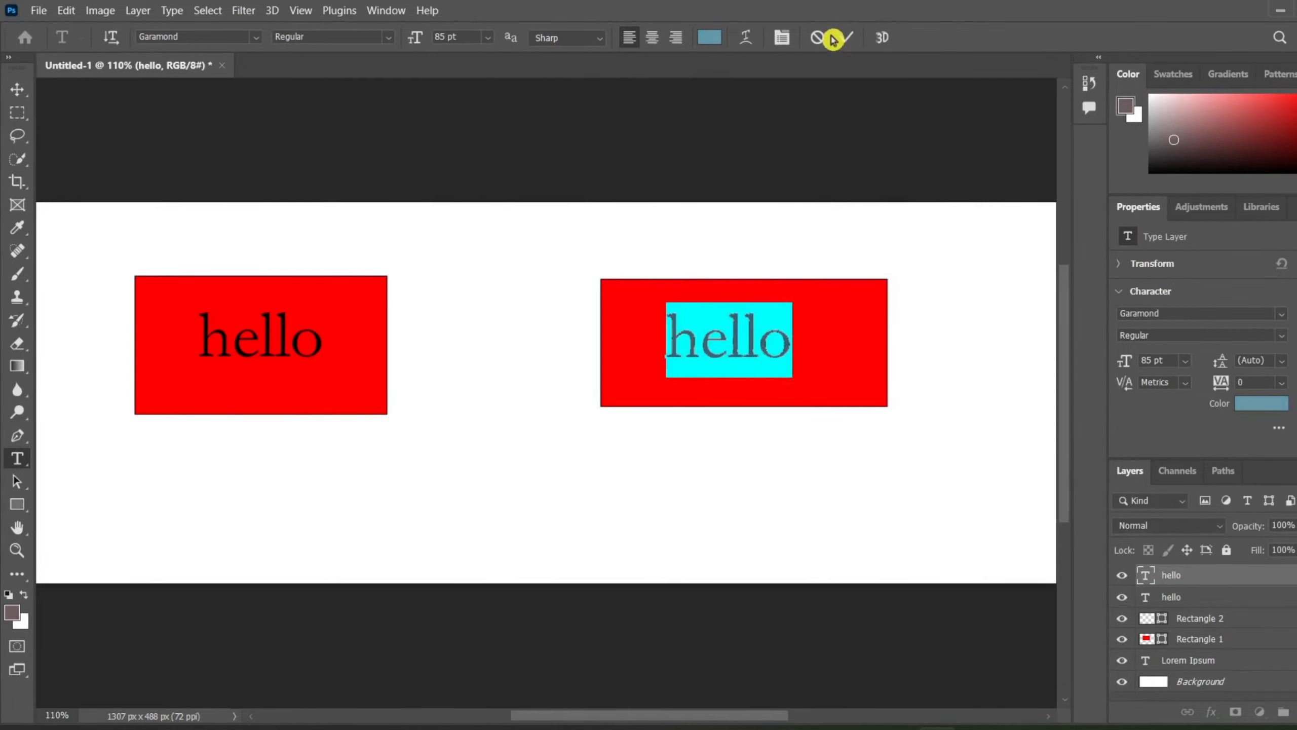
click(848, 45)
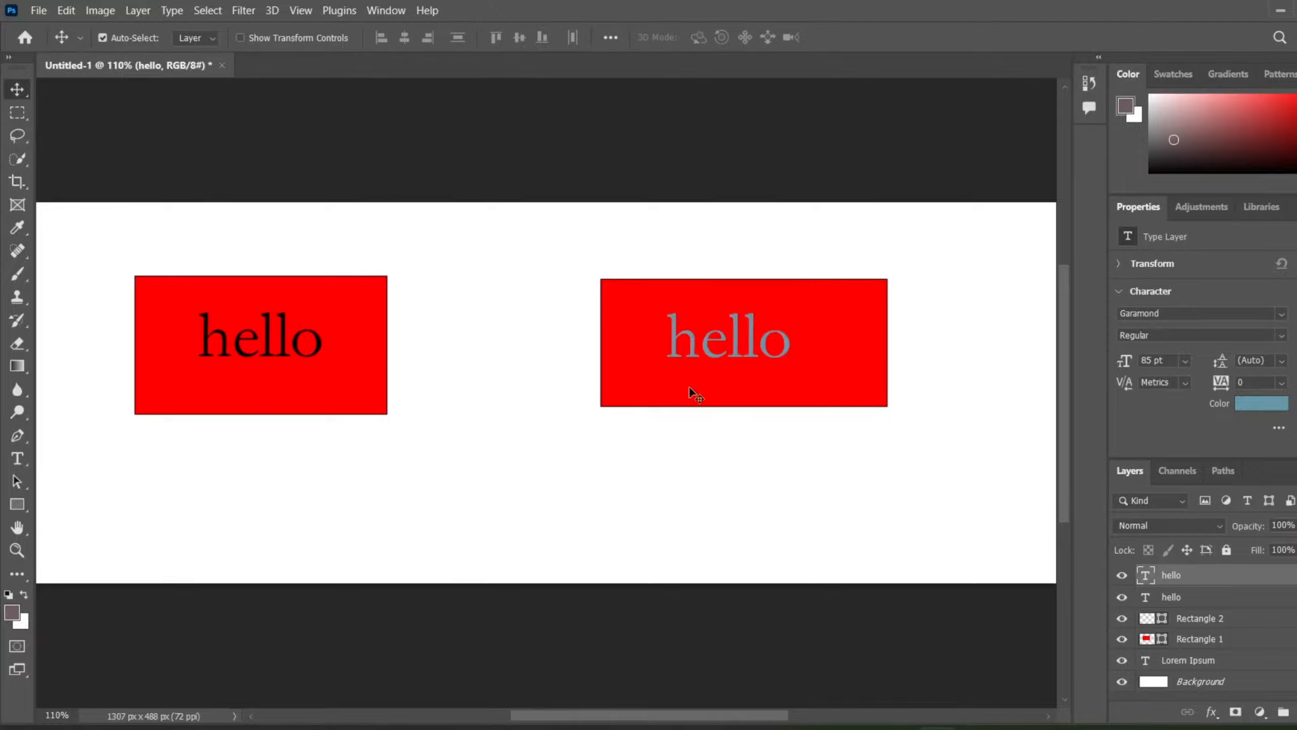
Step: Select both red rectangles together with their "hello" texts and delete them from the canvas
drag(122, 222, 867, 547)
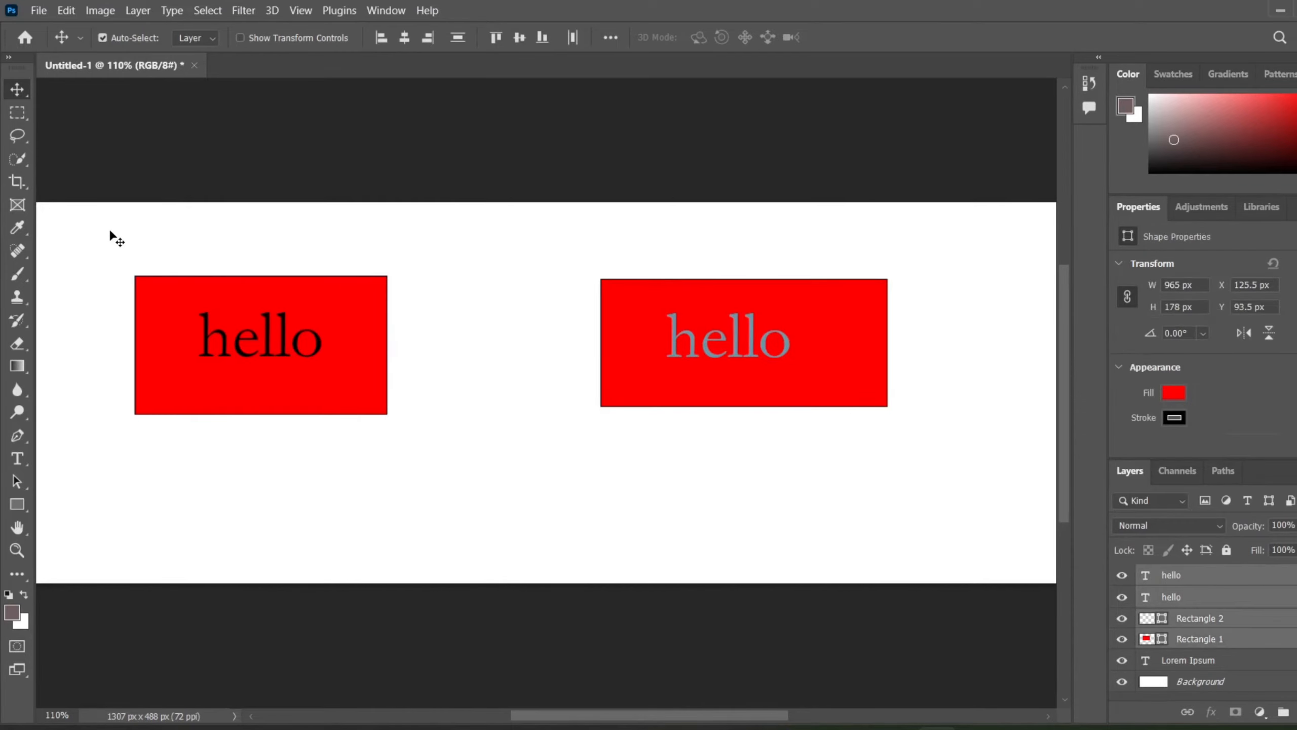
drag(109, 232, 901, 558)
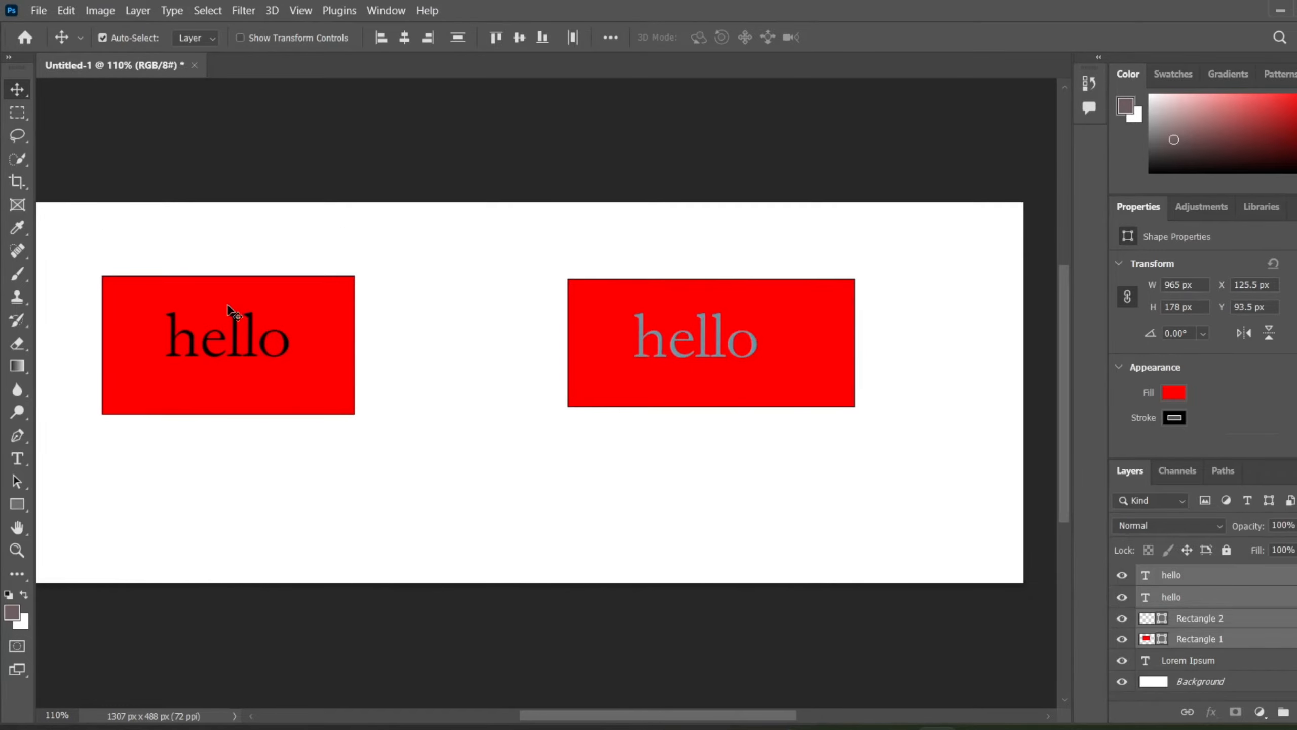
key(Delete)
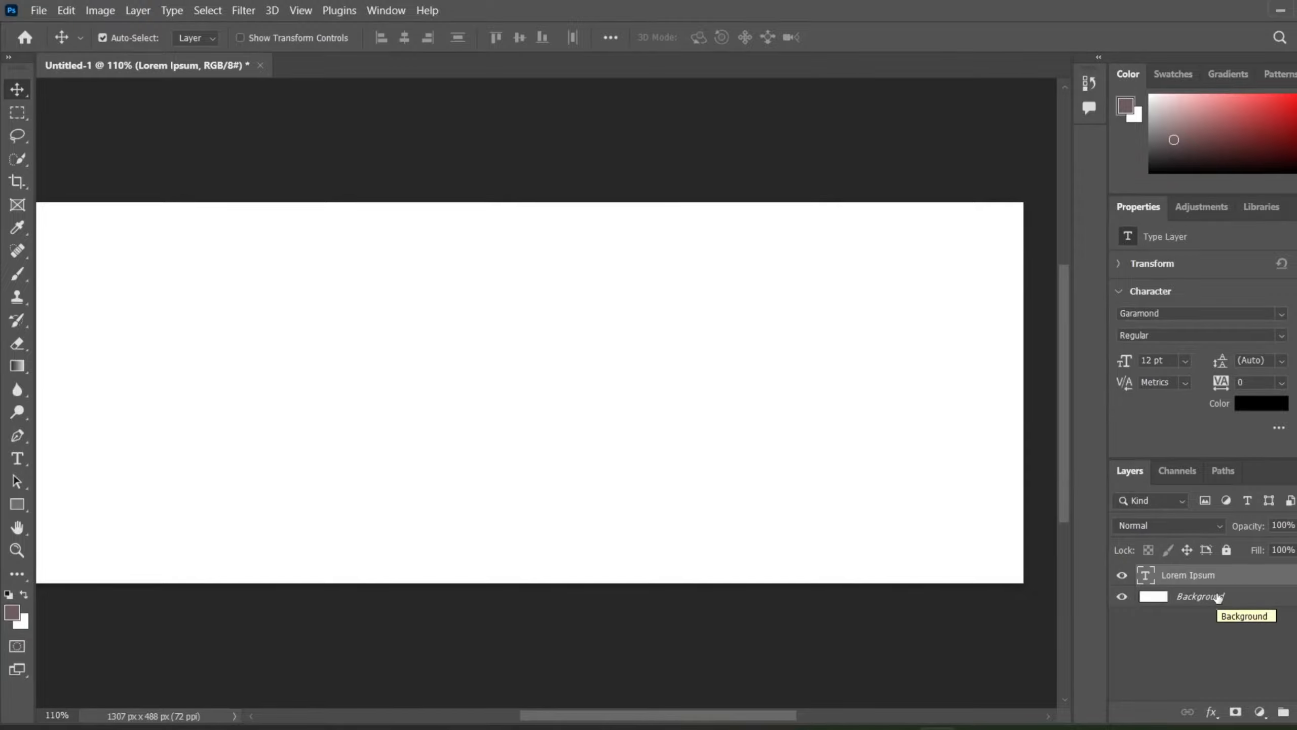
mouse_move(645, 718)
mouse_down()
mouse_move(611, 722)
mouse_move(634, 724)
mouse_up()
scroll(578, 418, down, 3)
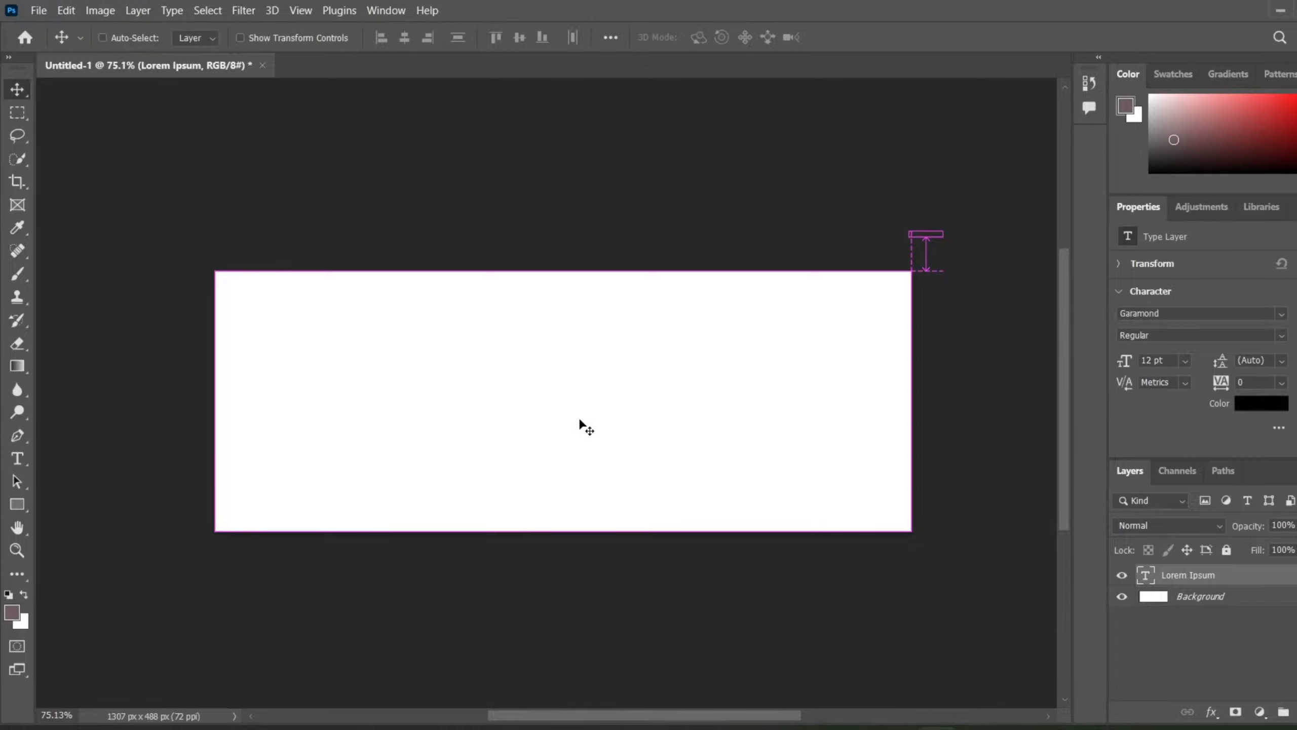
scroll(579, 418, up, 1)
key(ctrl)
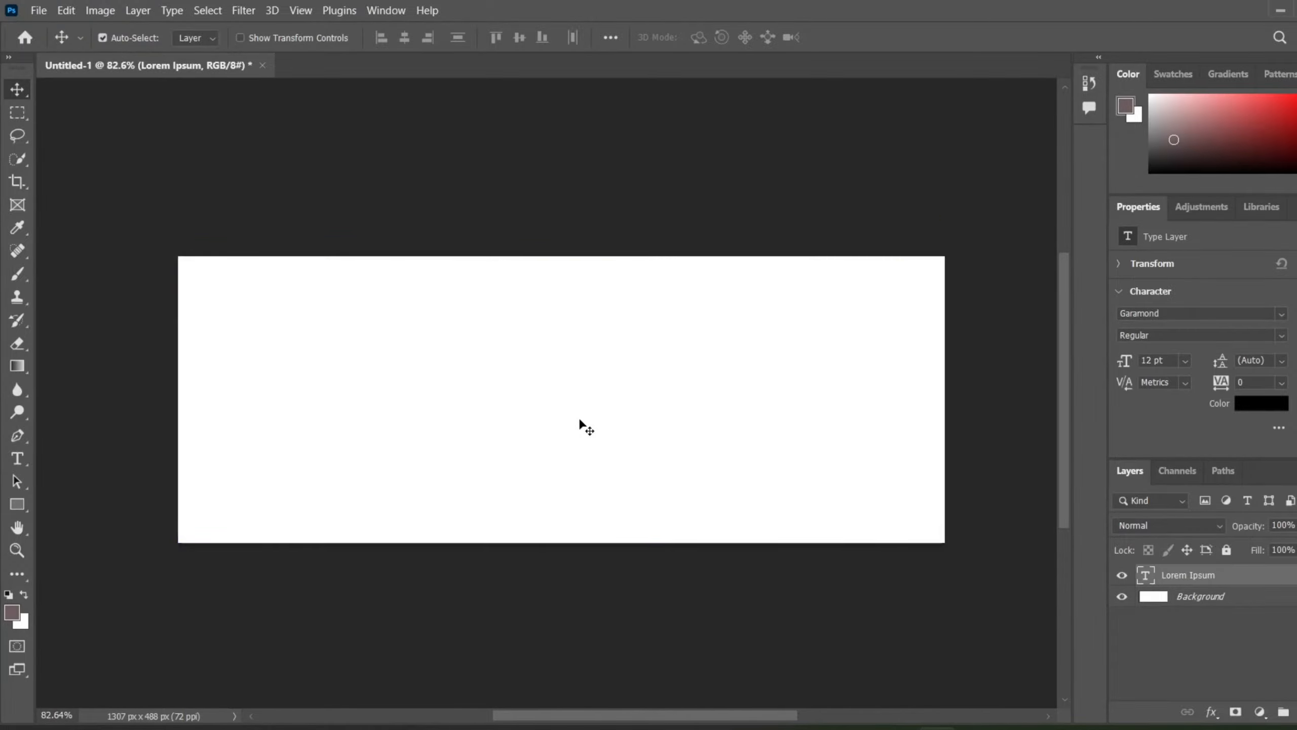
key(ctrl)
scroll(578, 418, up, 1)
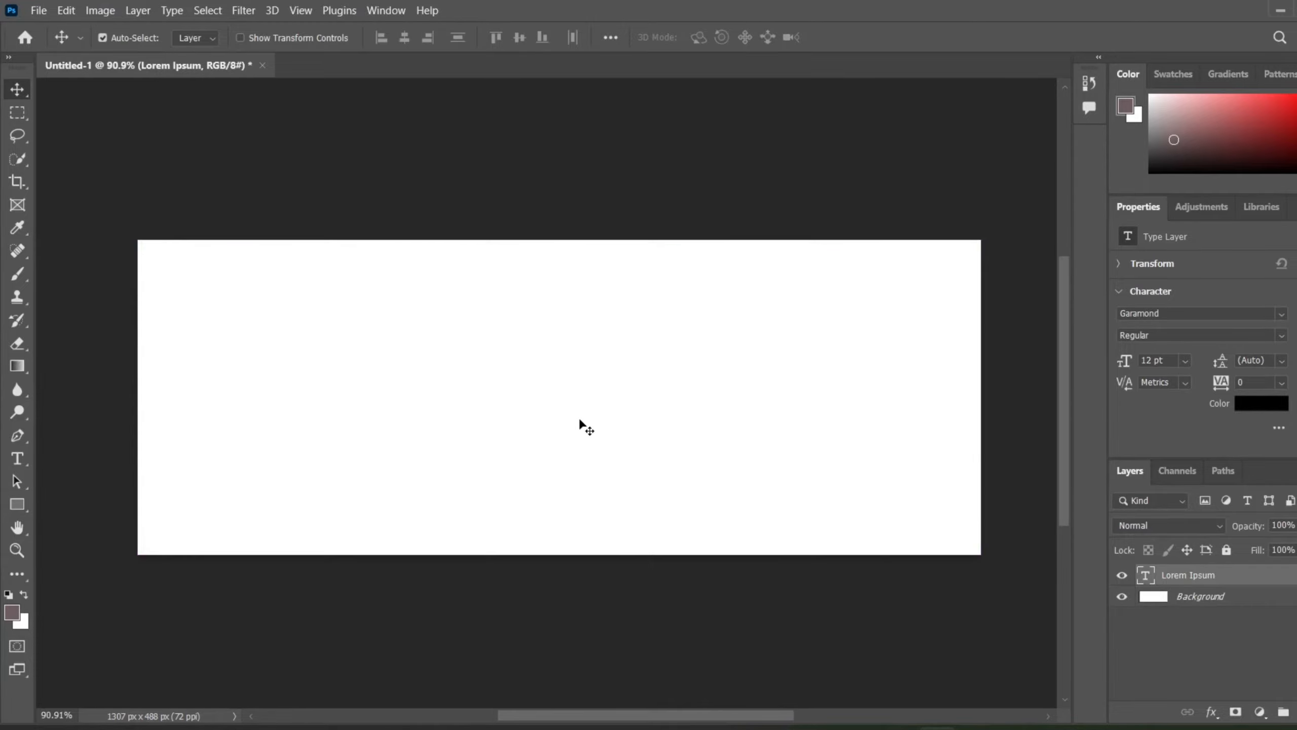
scroll(578, 418, up, 1)
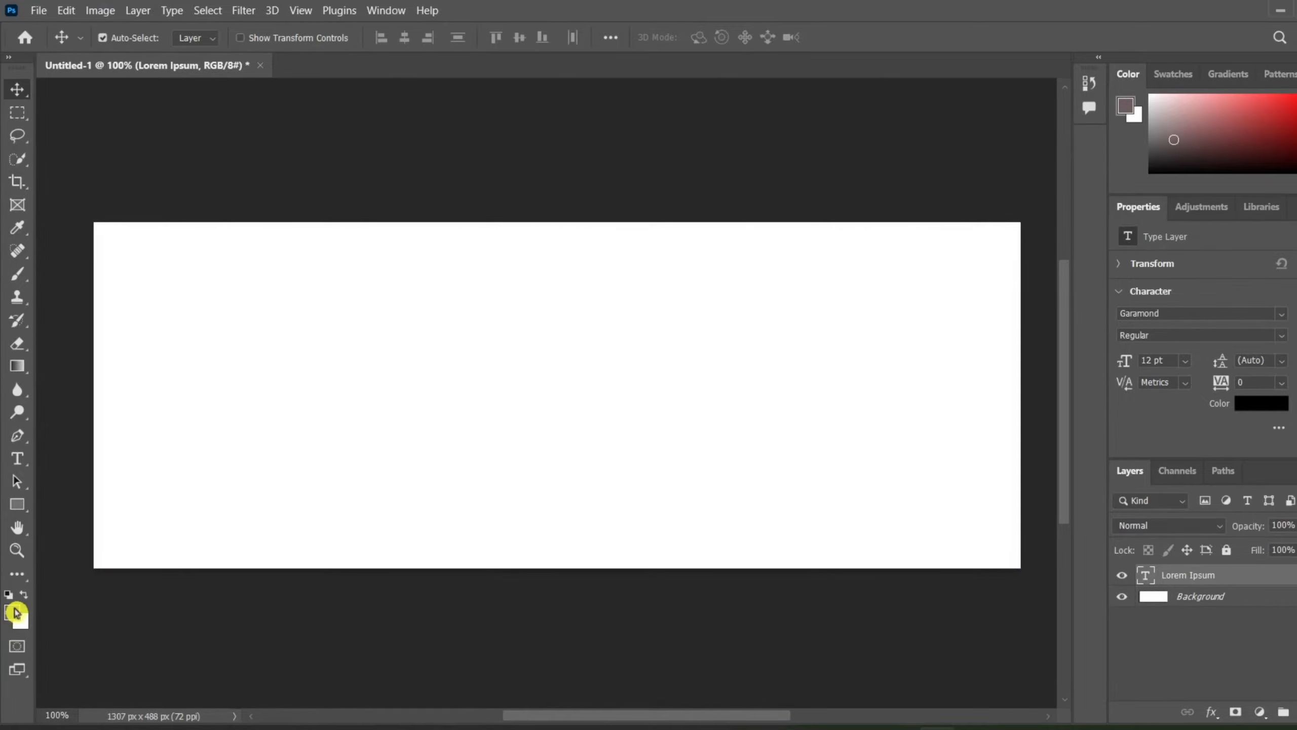
Step: Draw an elliptical selection just above the middle of the empty canvas
click(17, 117)
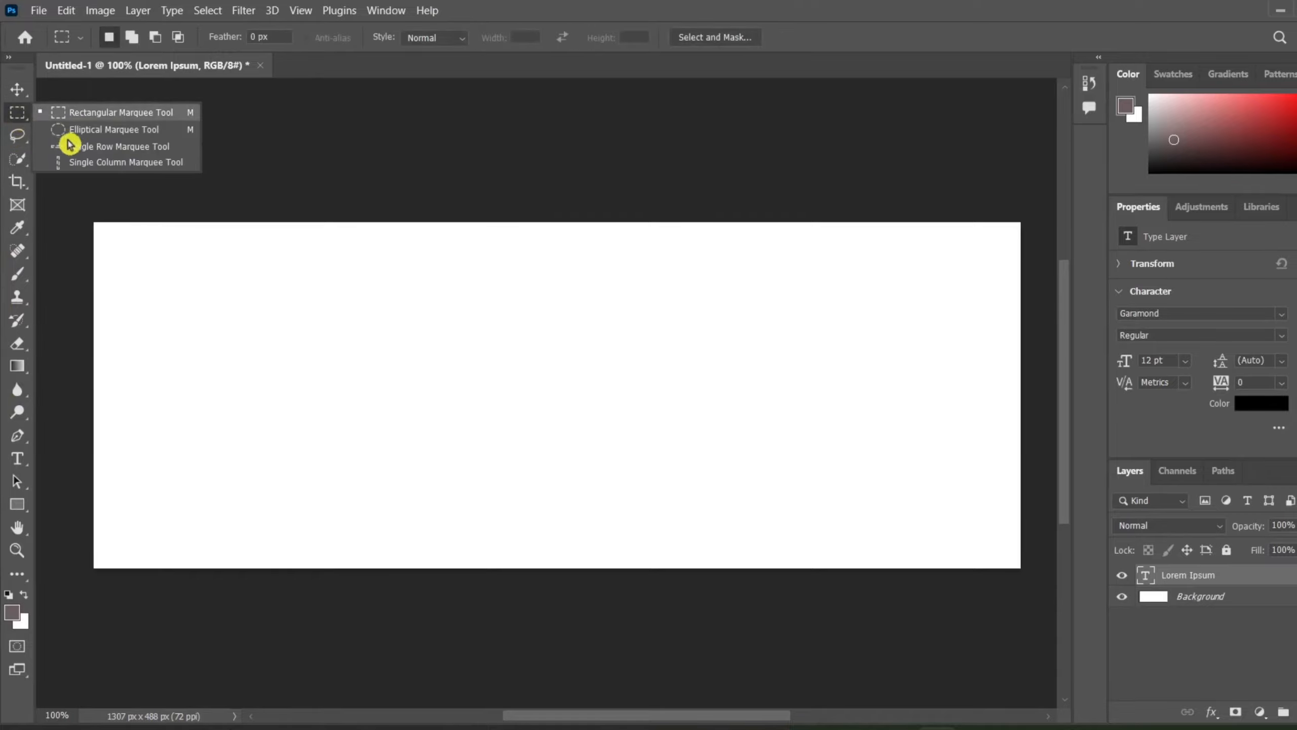
click(85, 130)
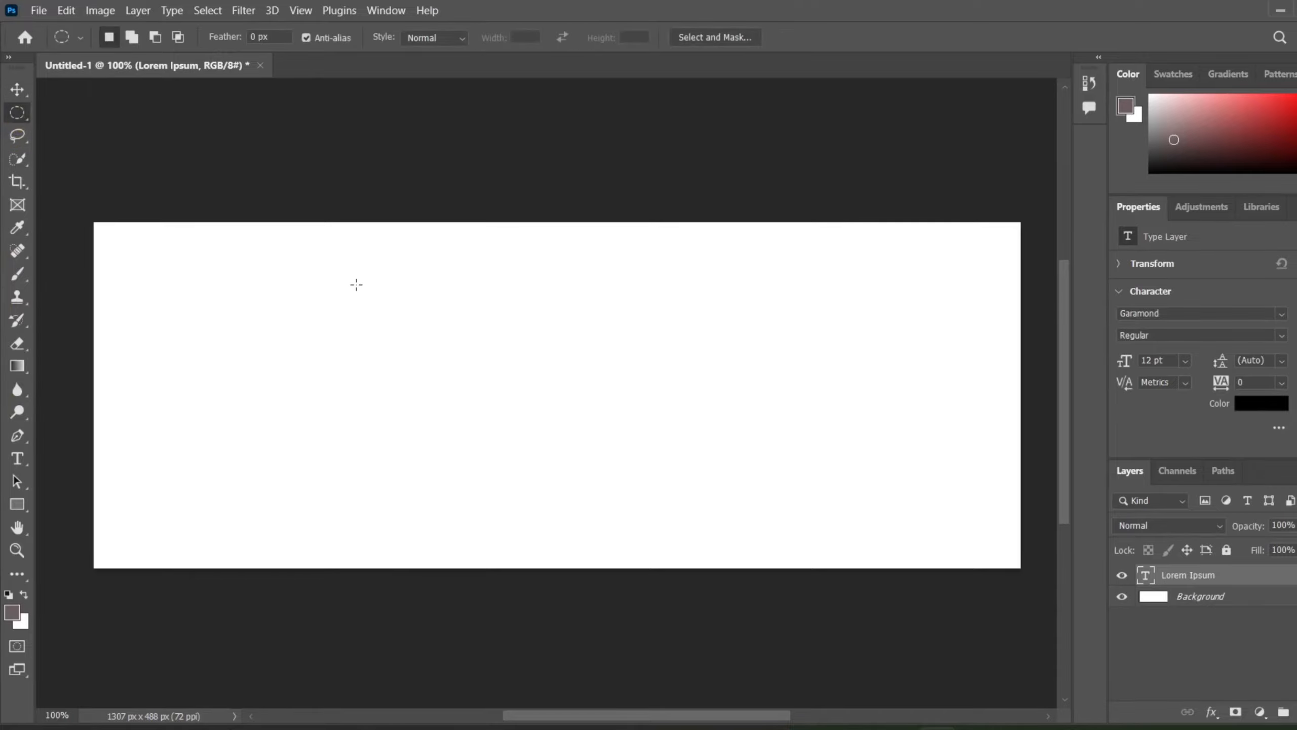
drag(431, 279, 597, 458)
Step: Set the foreground colour to the fully saturated blue 00a2ff
click(15, 619)
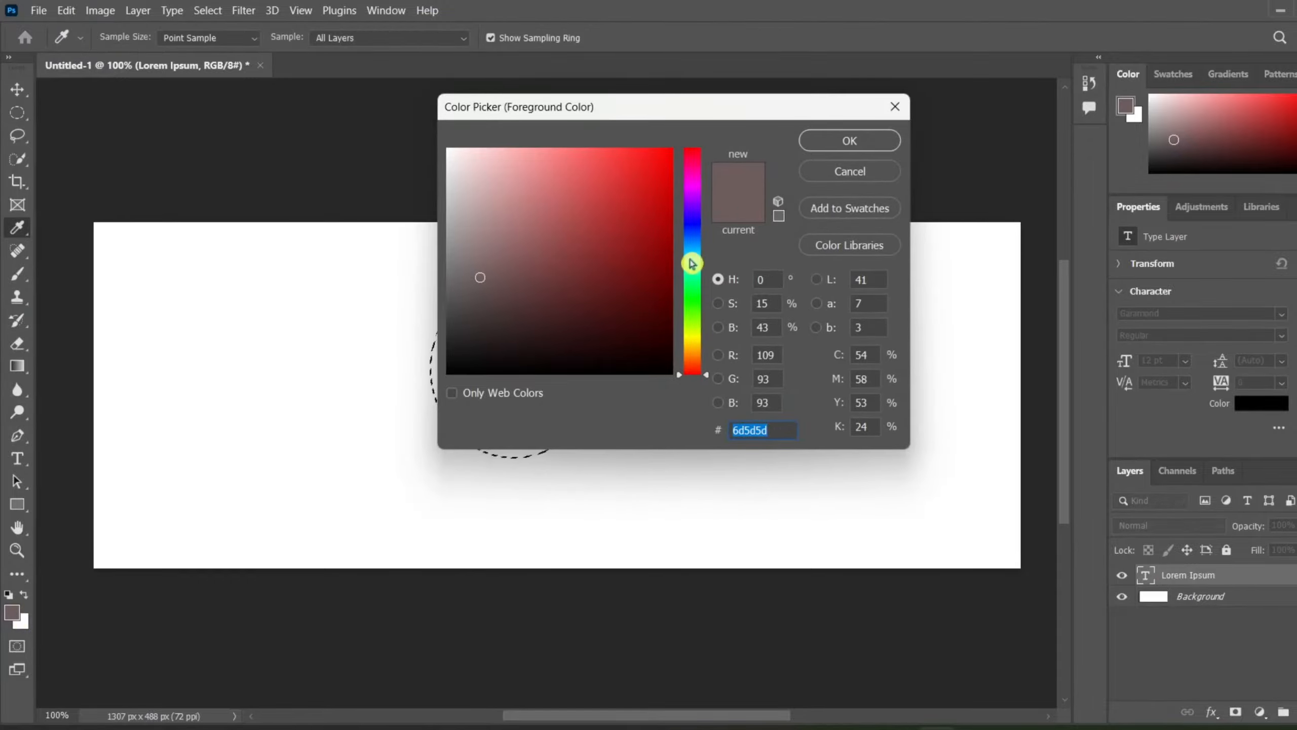
drag(692, 262, 698, 251)
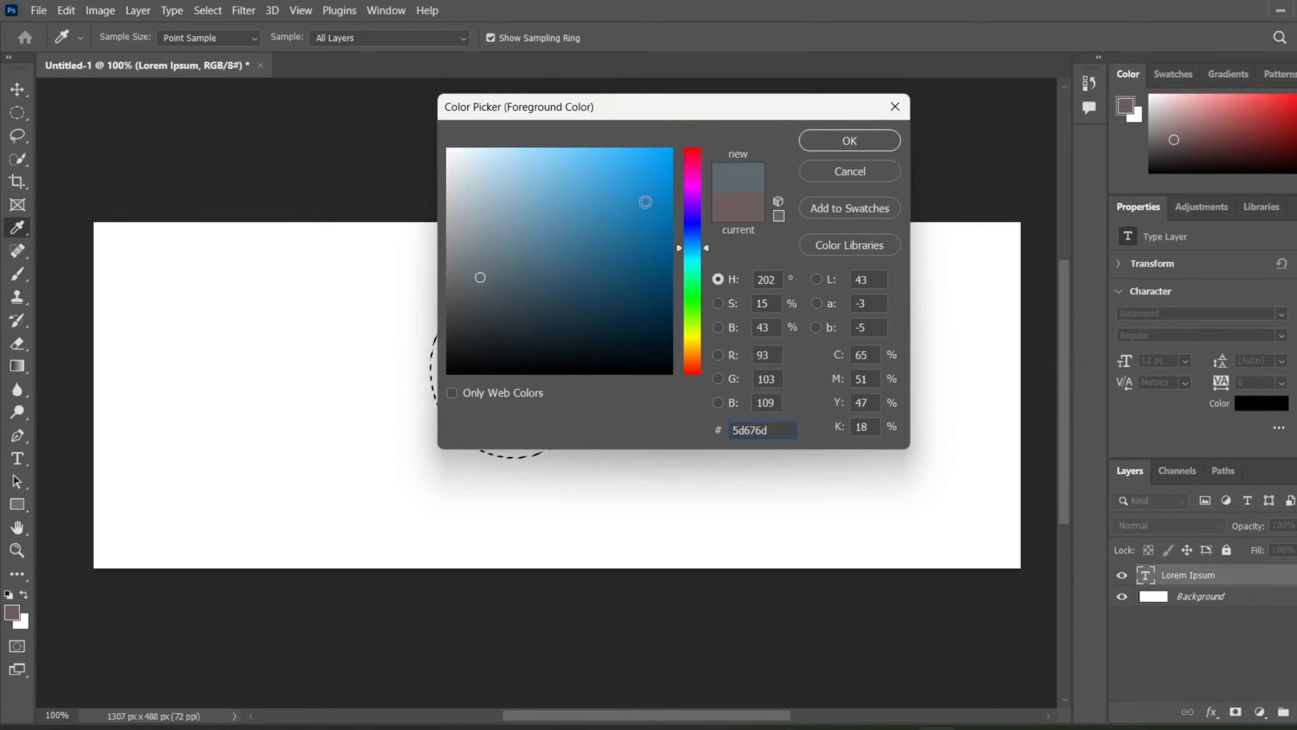
mouse_move(643, 198)
mouse_down()
mouse_move(673, 149)
mouse_move(704, 133)
mouse_up()
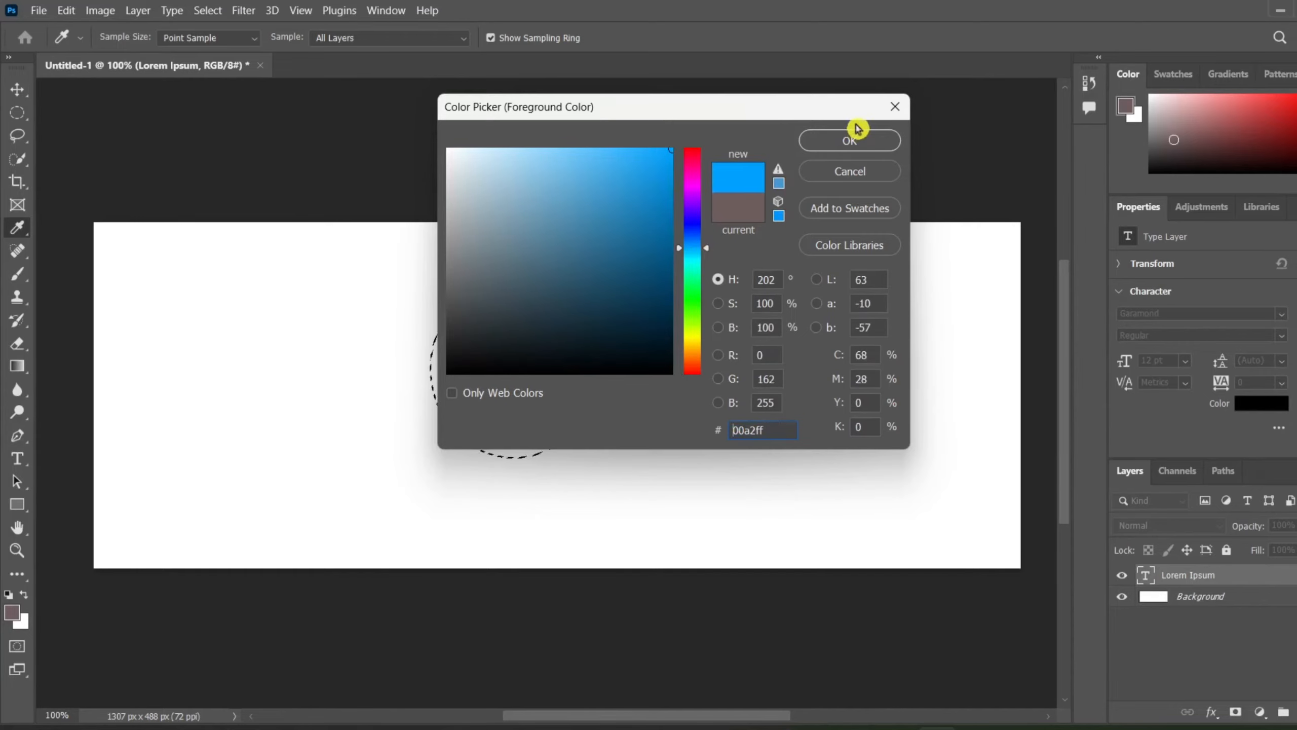
click(848, 142)
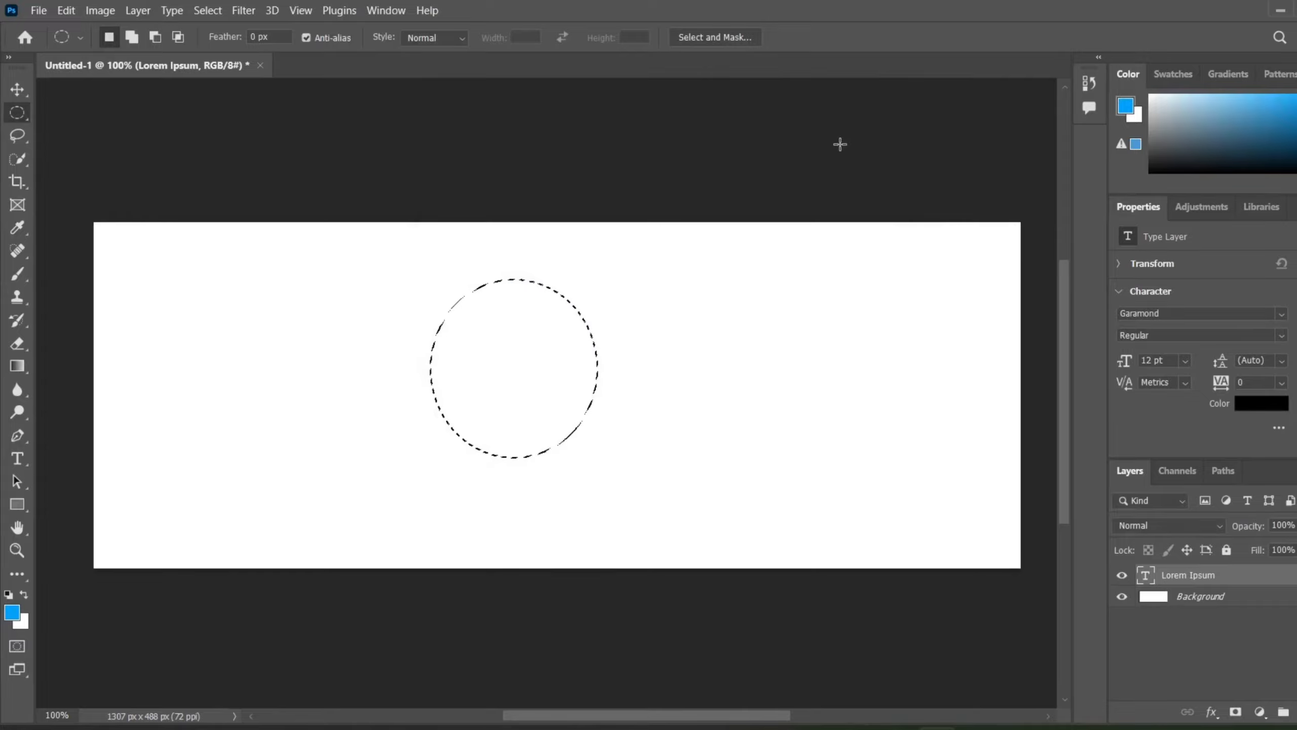
Step: Clear the elliptical selection from the canvas
key(alt)
click(17, 89)
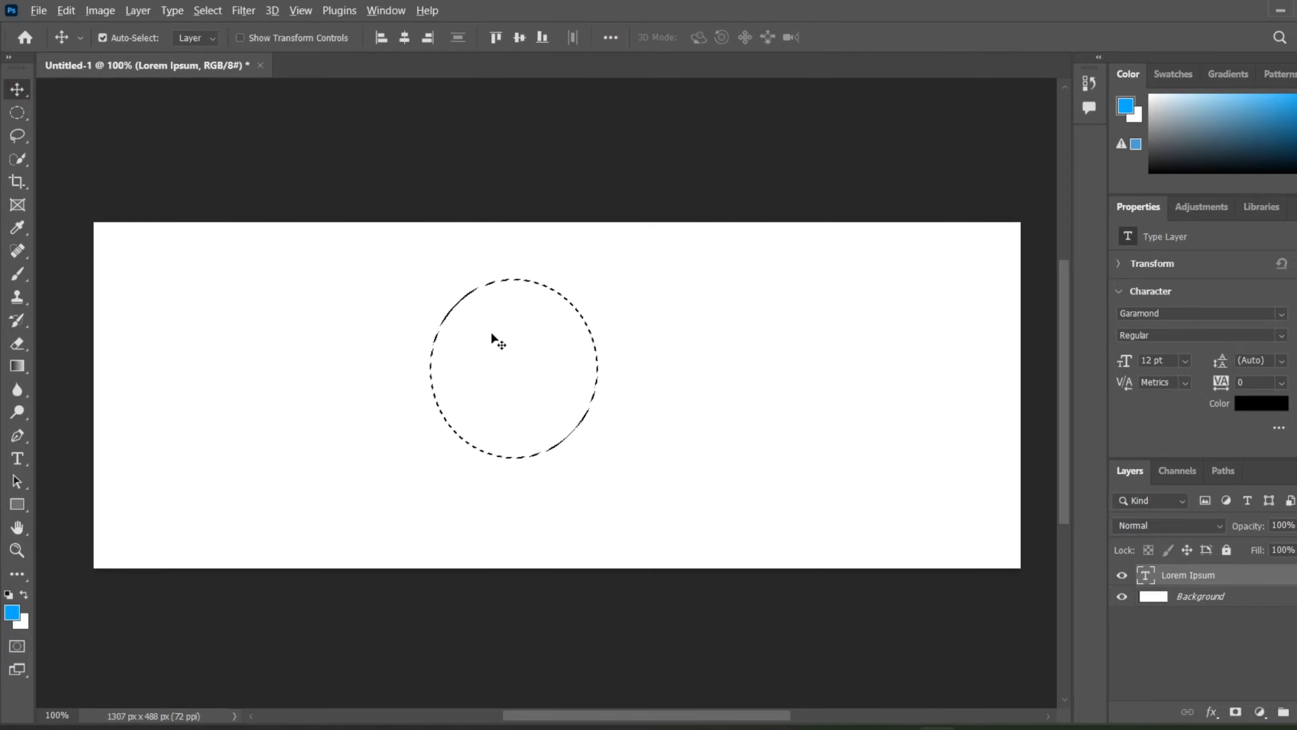
key(ctrl)
key(ctrl+d)
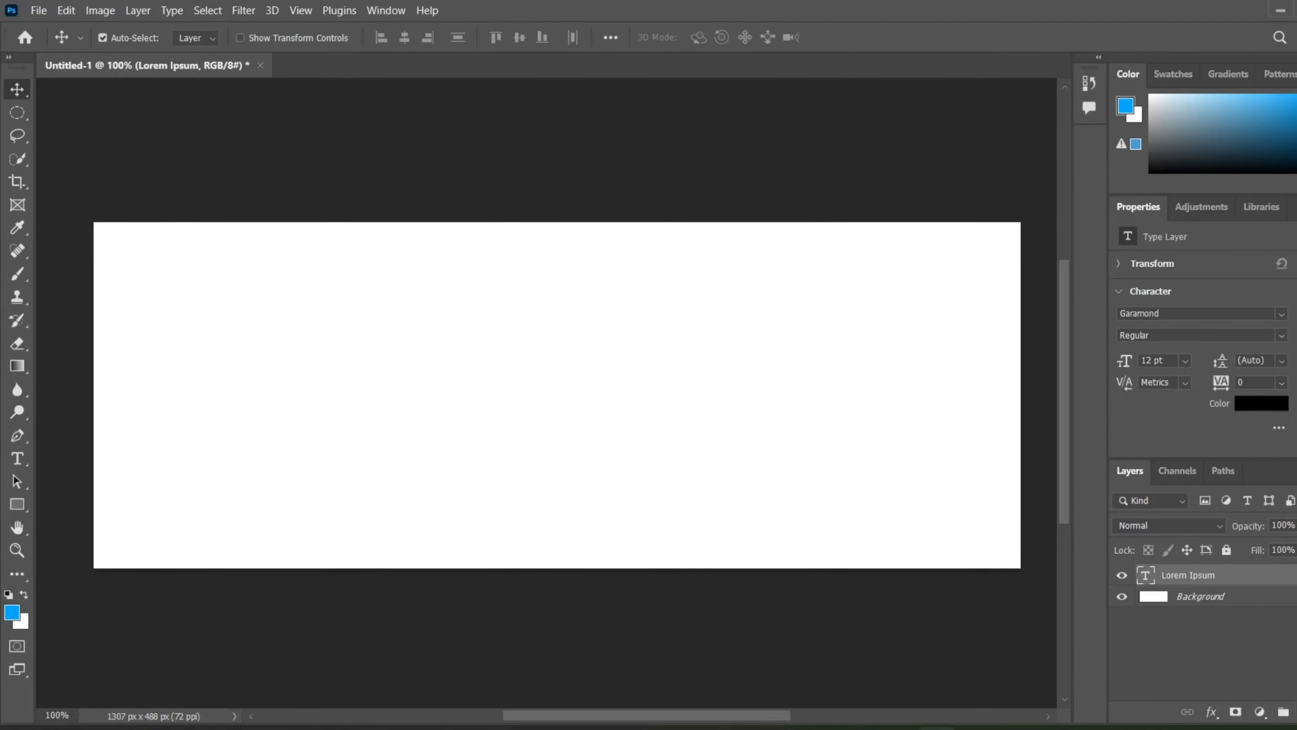
Step: Add a new layer and fill an elliptical selection of about 270 by 289 px on it with the blue foreground colour
key(ctrl+alt+shift+n)
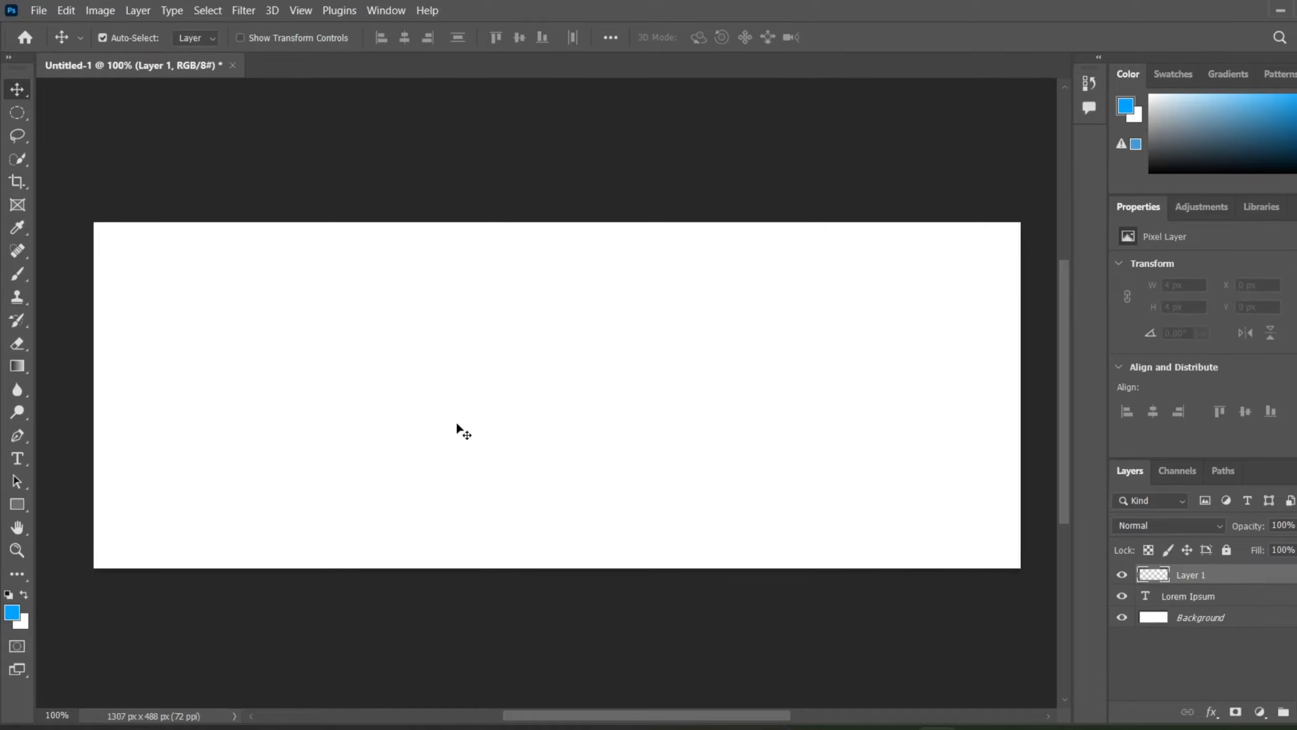
click(17, 113)
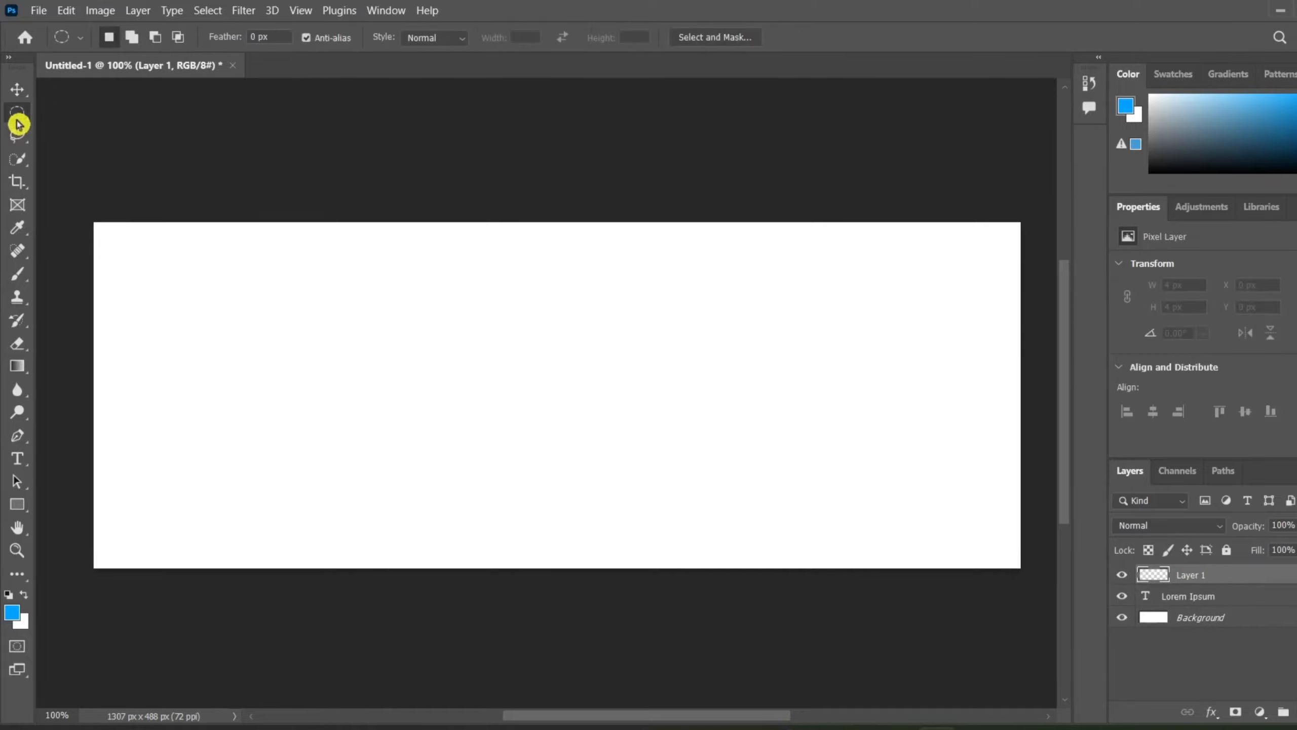
drag(342, 285, 532, 486)
key(alt+BackSpace)
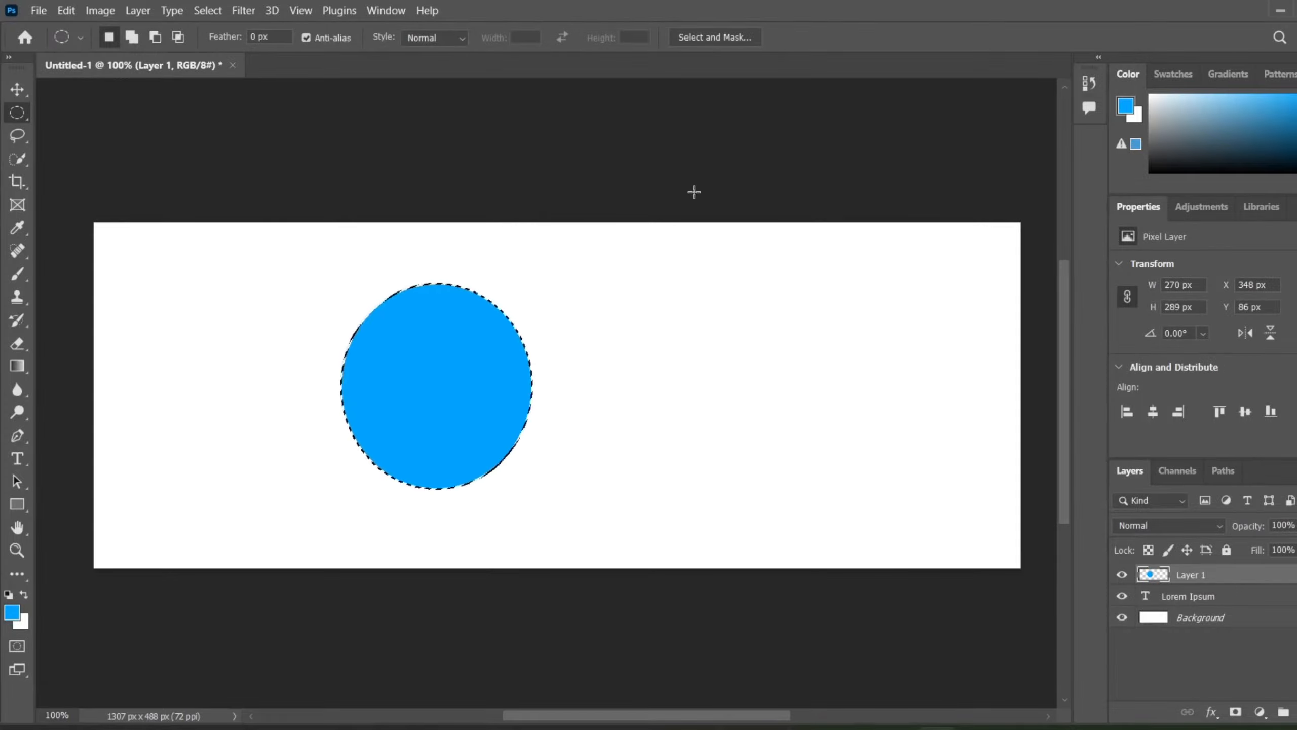
Step: Clear the selection and move the blue circle near the canvas's left edge, to about X 97 px and Y 76 px
click(18, 91)
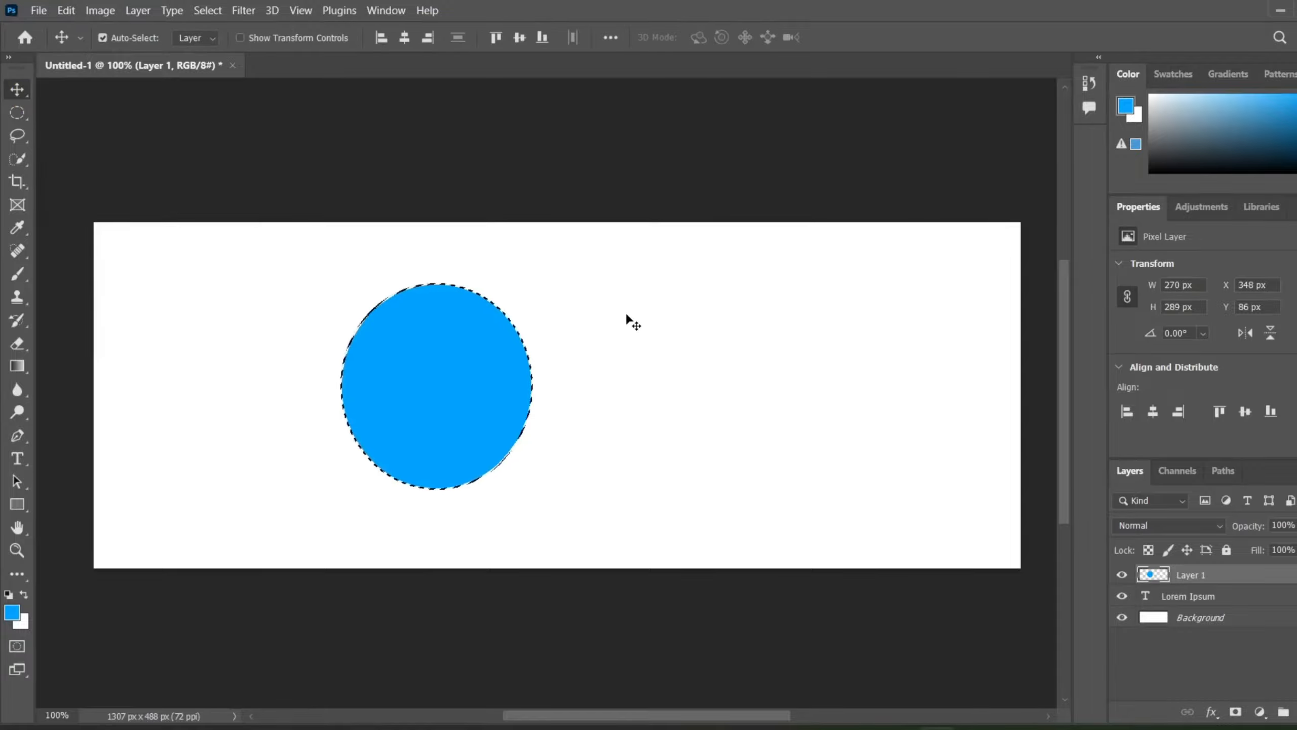
key(ctrl)
key(ctrl+d)
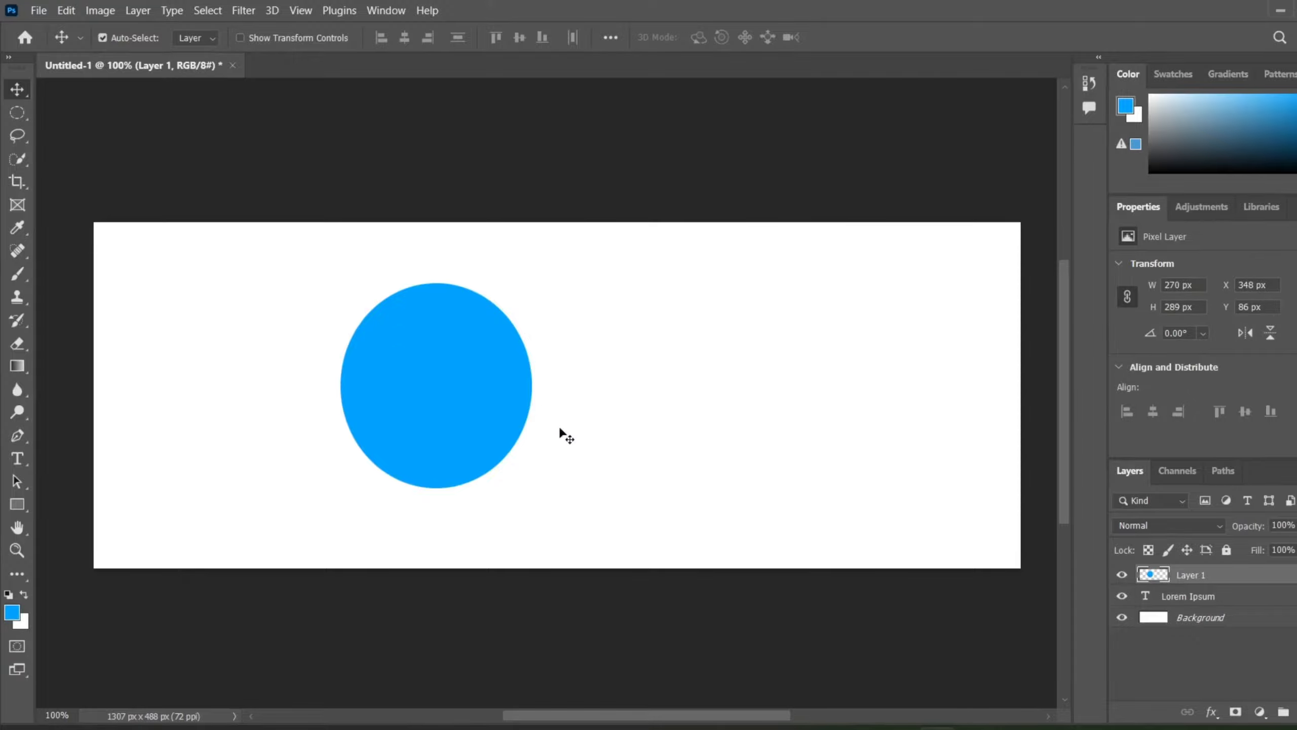
drag(446, 356, 272, 351)
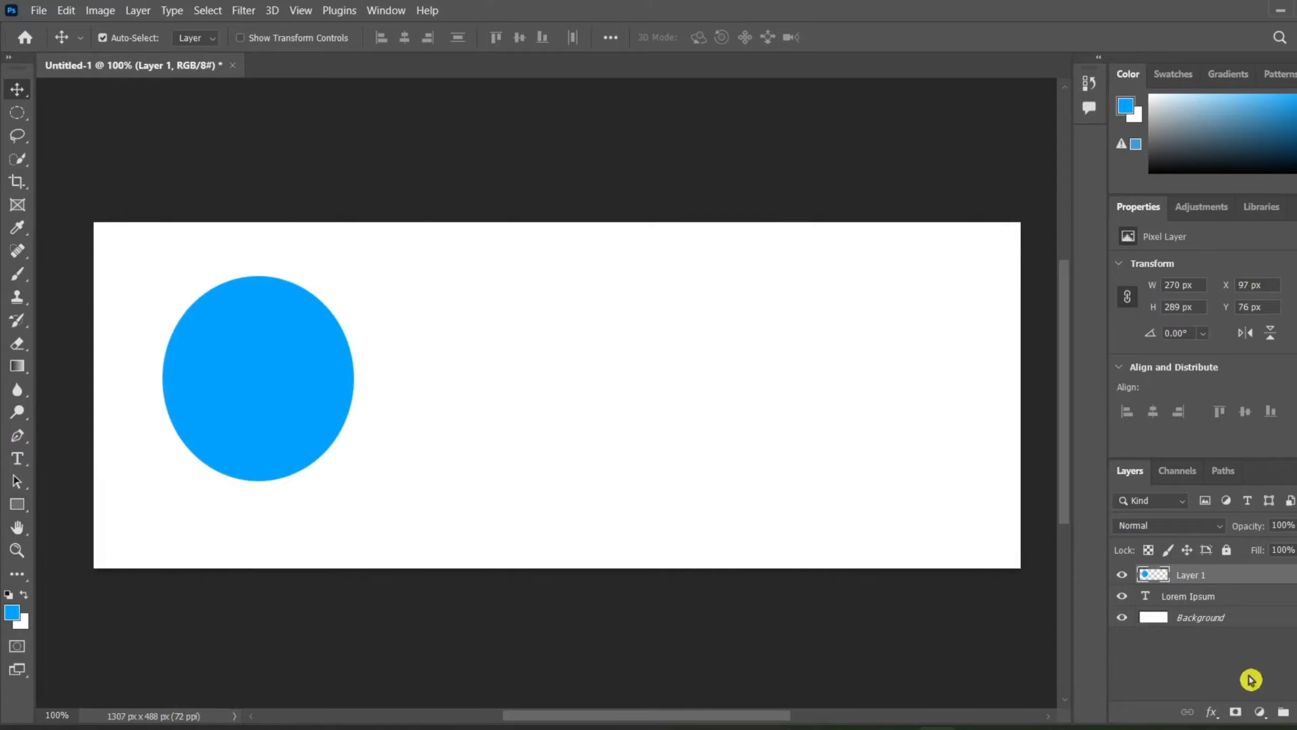
click(1296, 712)
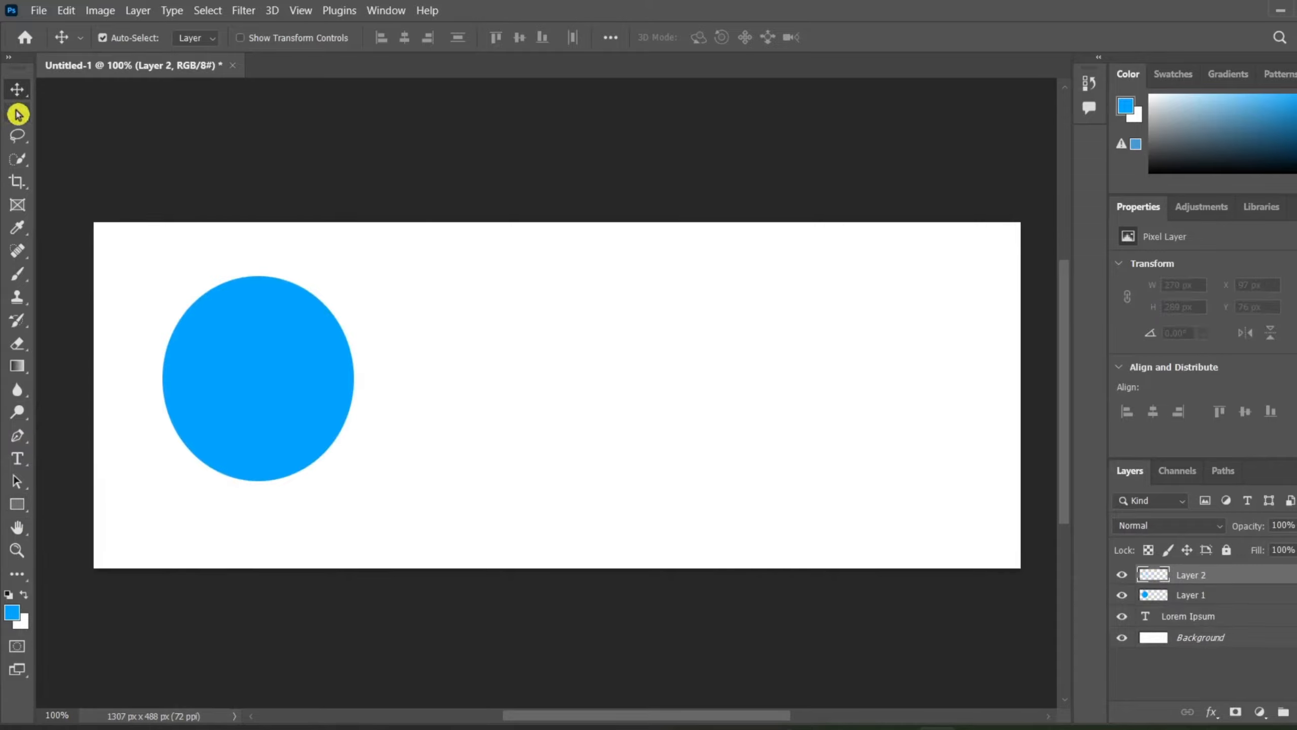
click(17, 115)
drag(508, 311, 680, 486)
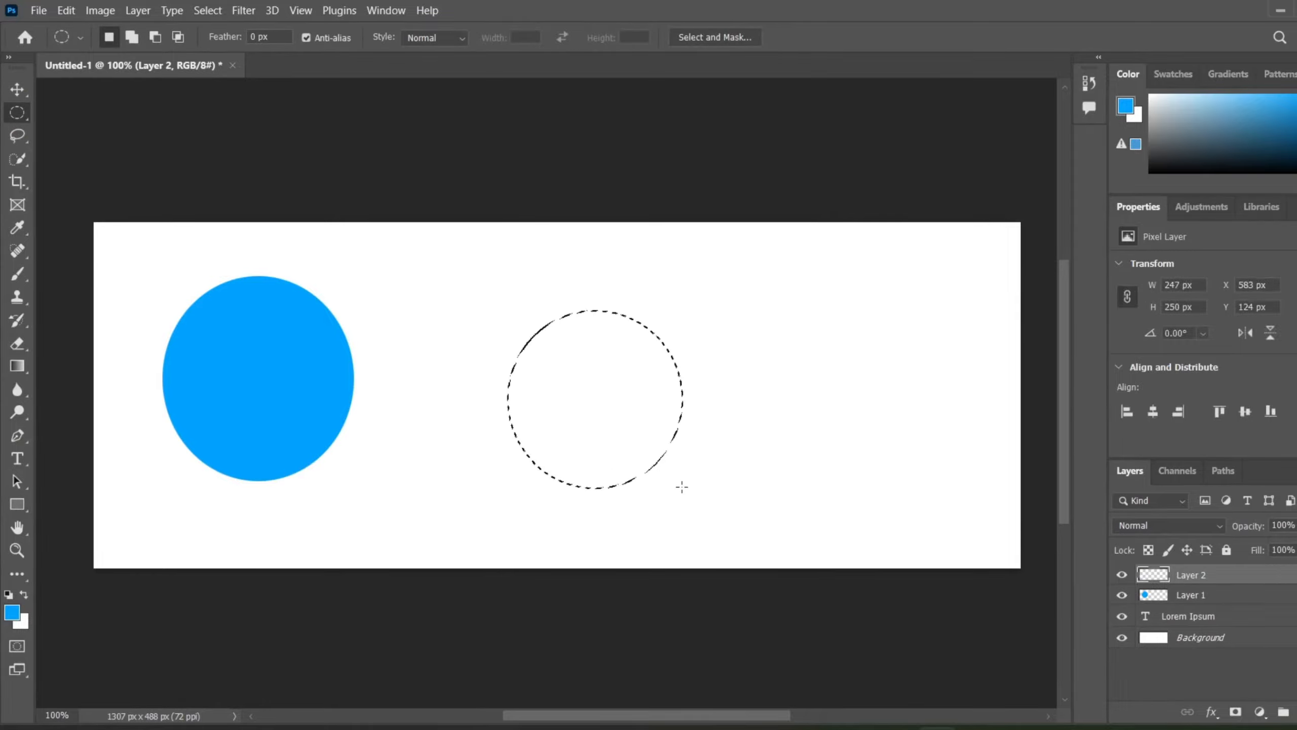
click(16, 90)
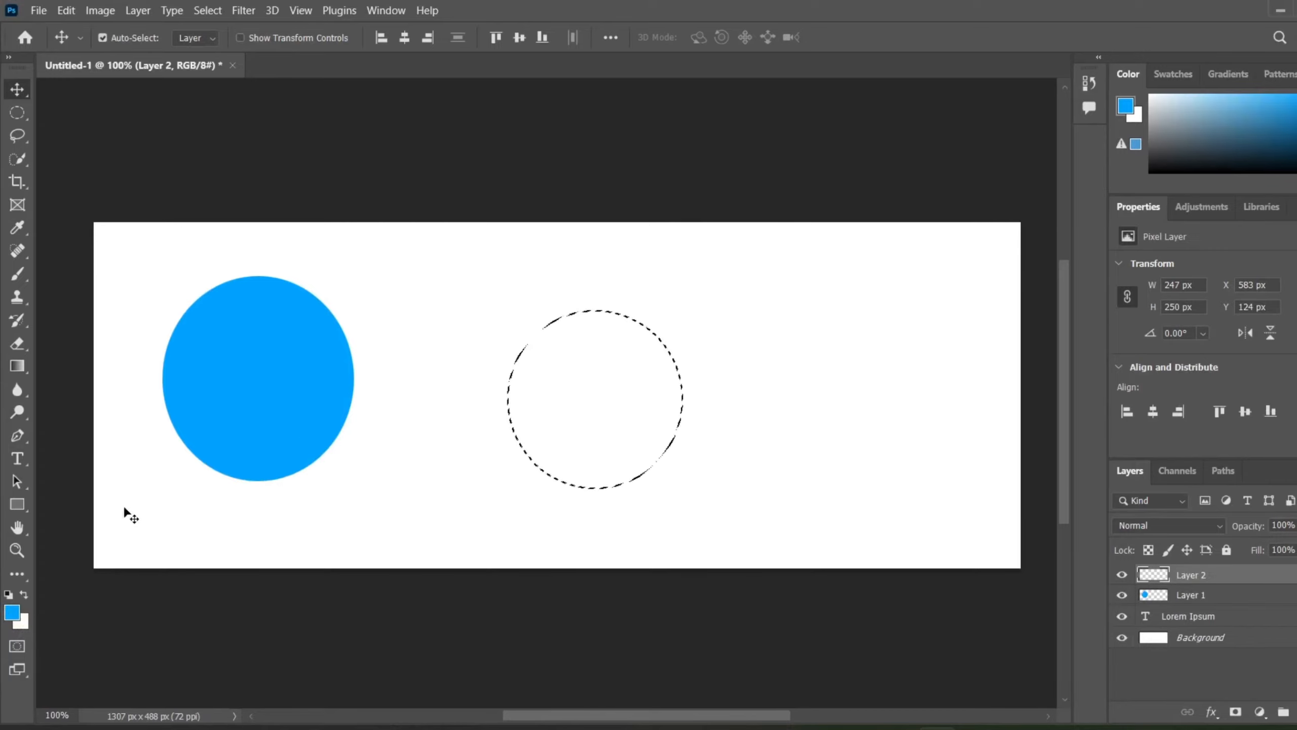
click(11, 615)
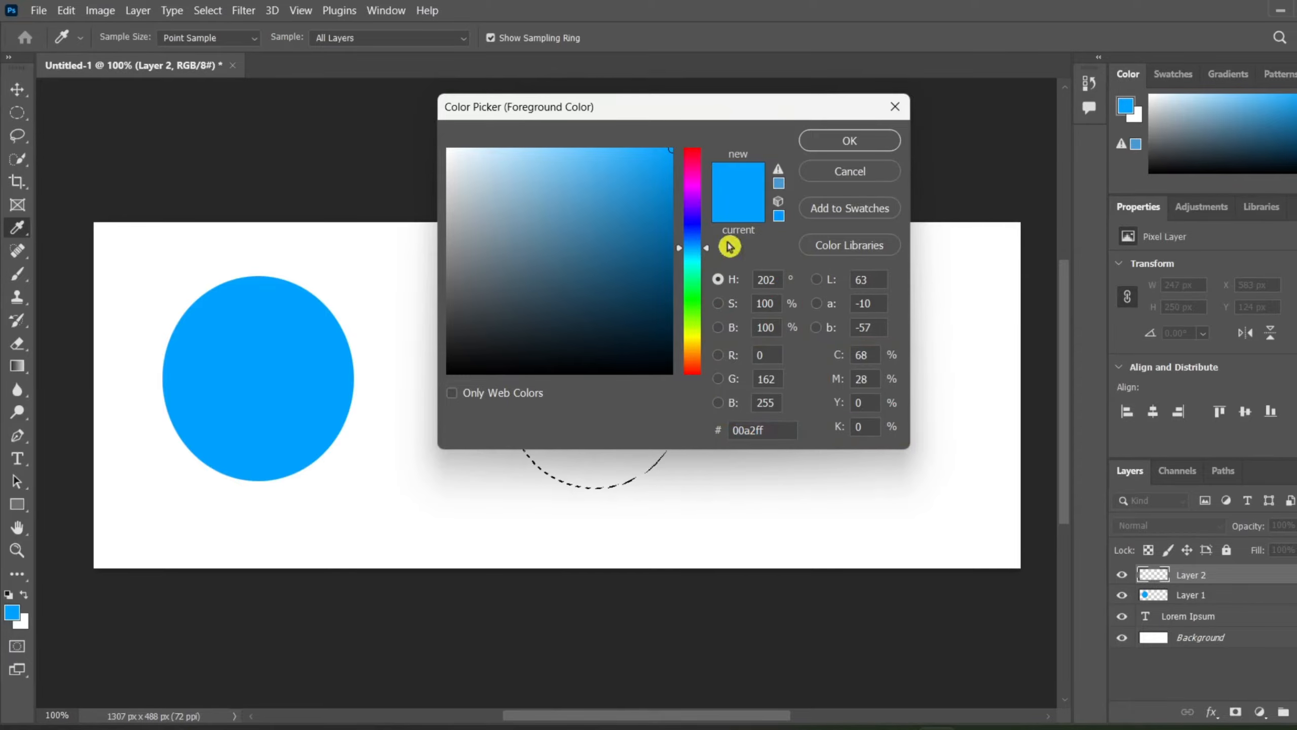
click(847, 142)
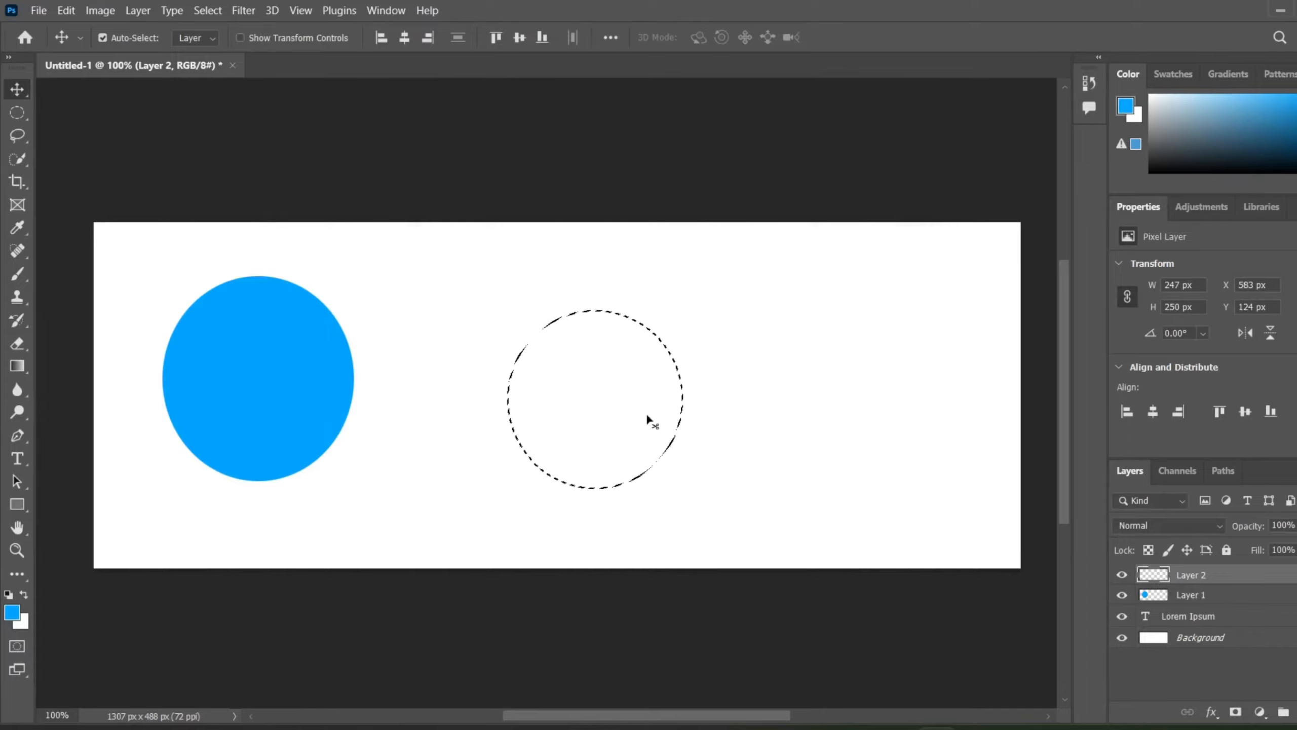
drag(647, 412, 600, 418)
click(675, 290)
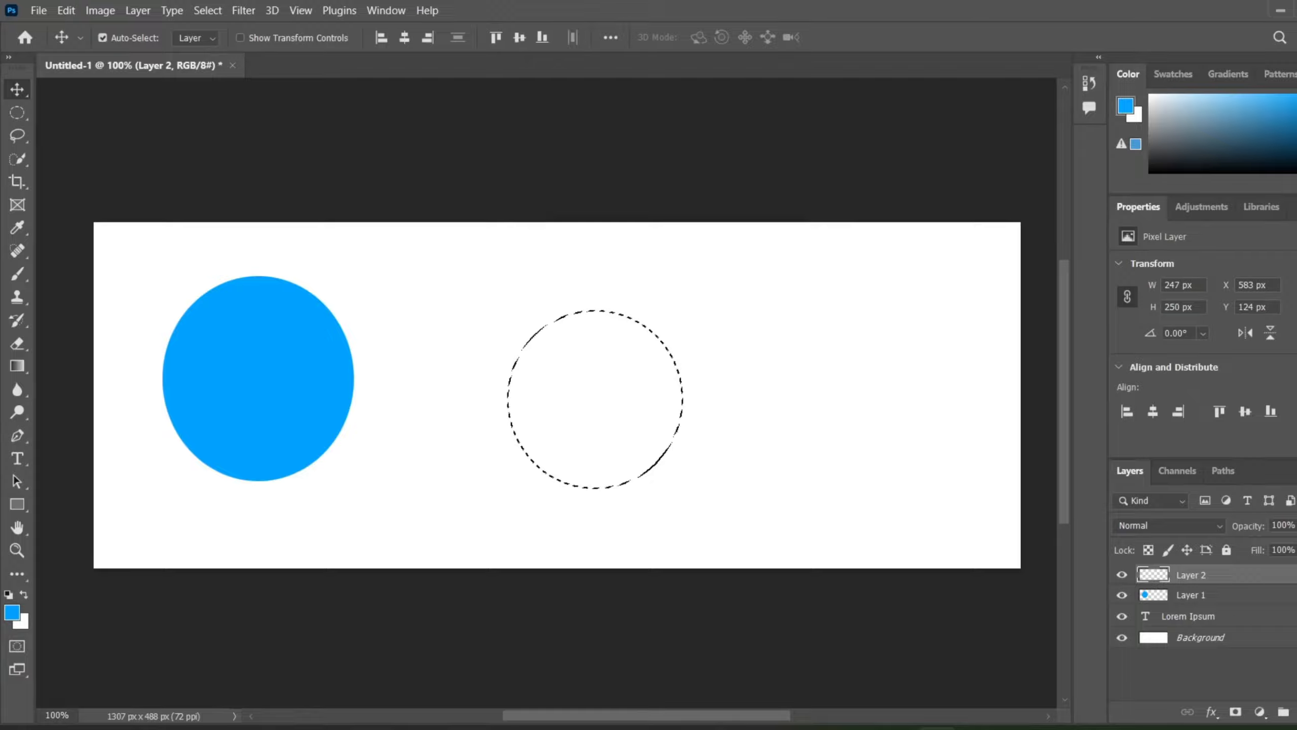
click(1296, 712)
click(634, 298)
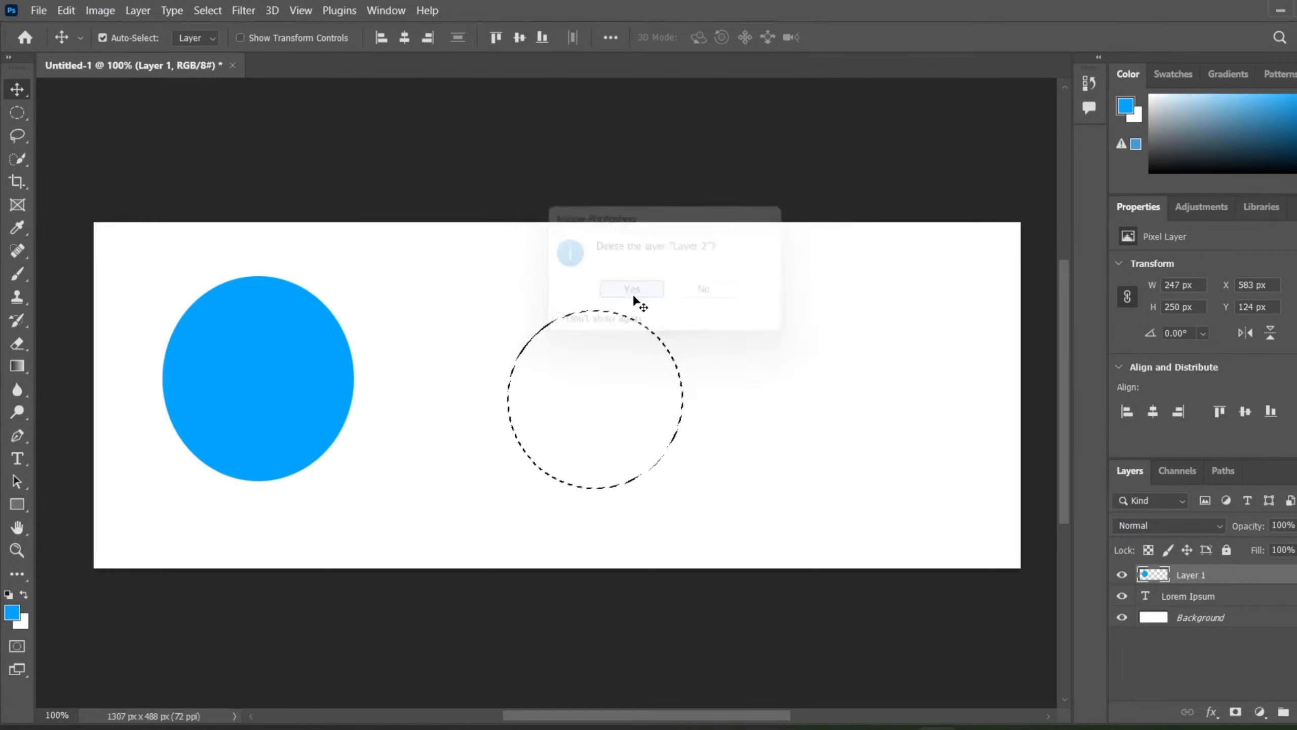
key(ctrl)
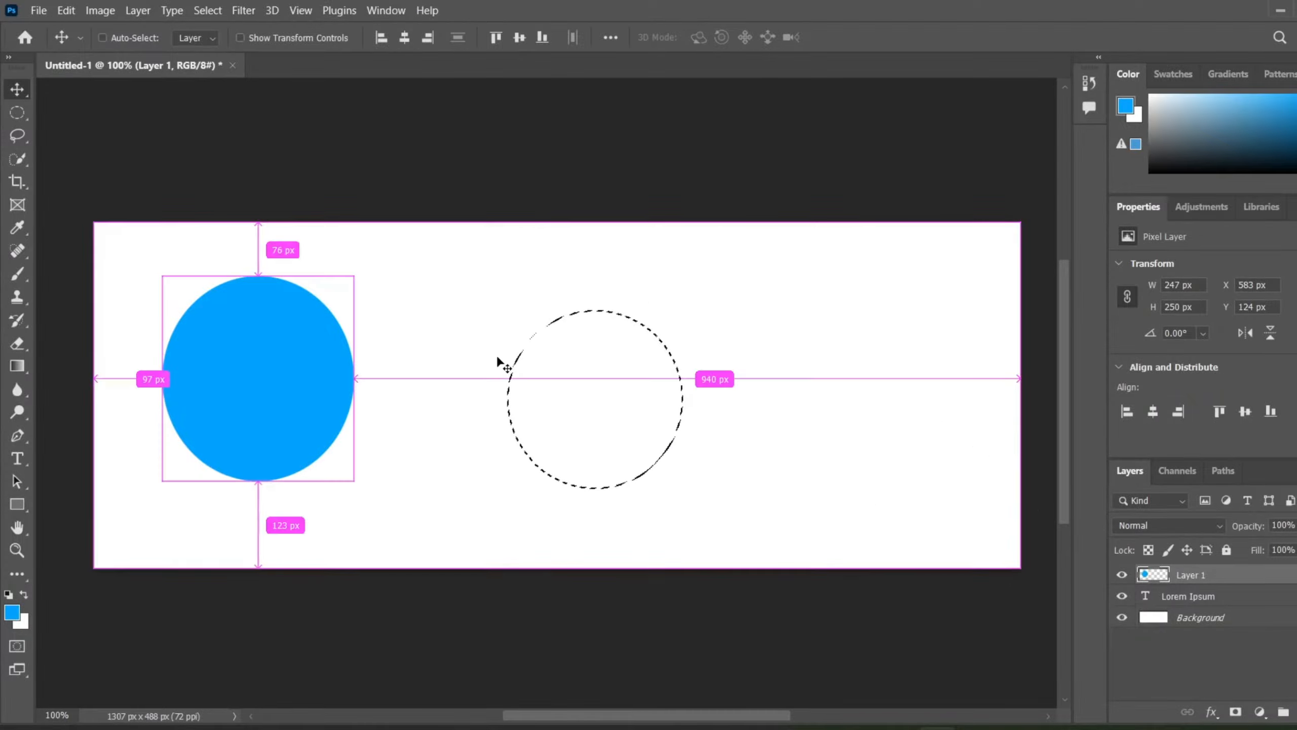
key(ctrl+d)
click(17, 114)
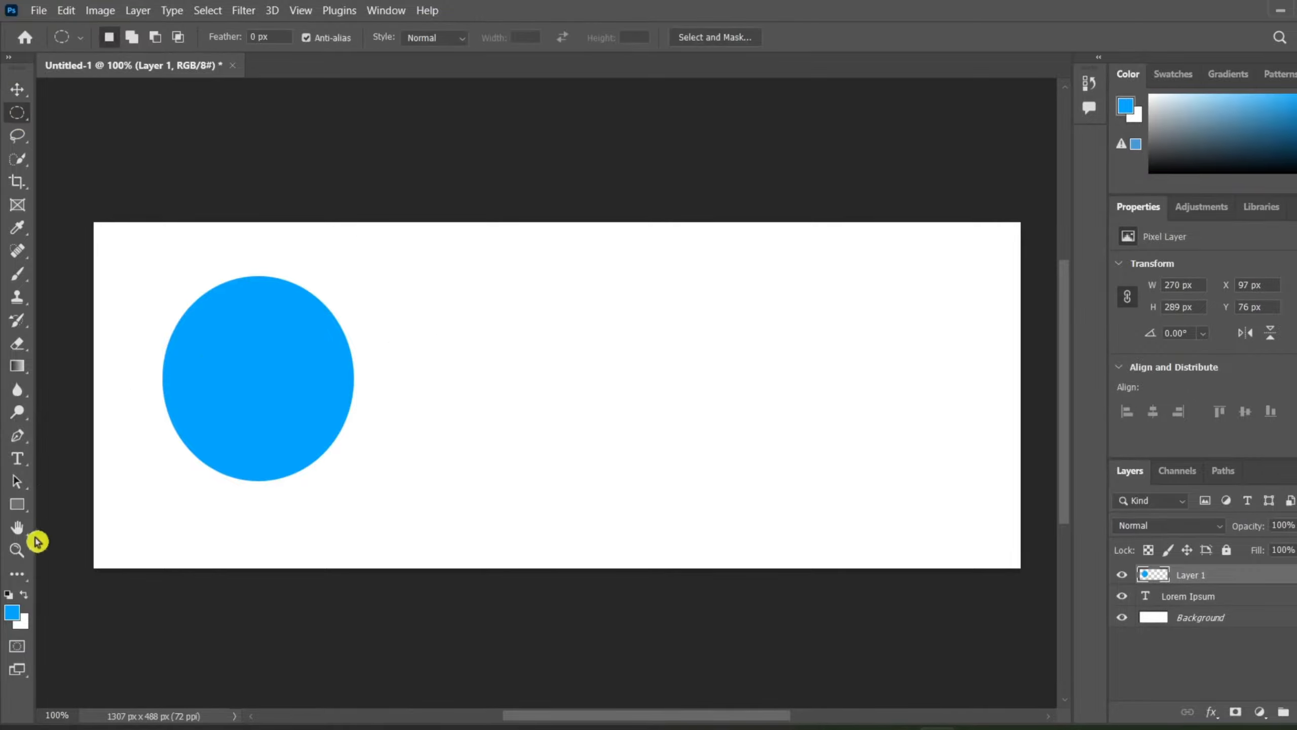
Step: Draw a rectangle about 448 by 171 px to the right of the blue circle and fill it with the near-black 0a0a0a
click(21, 509)
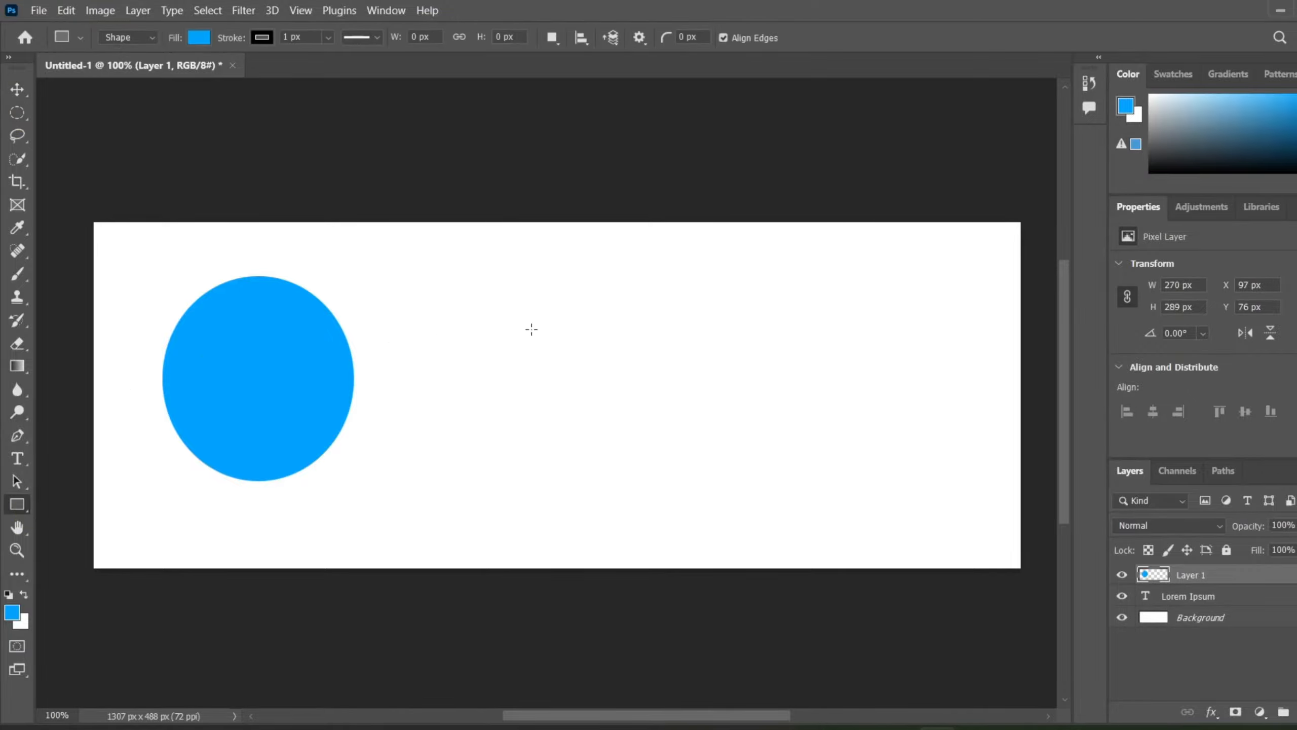
drag(534, 319, 851, 440)
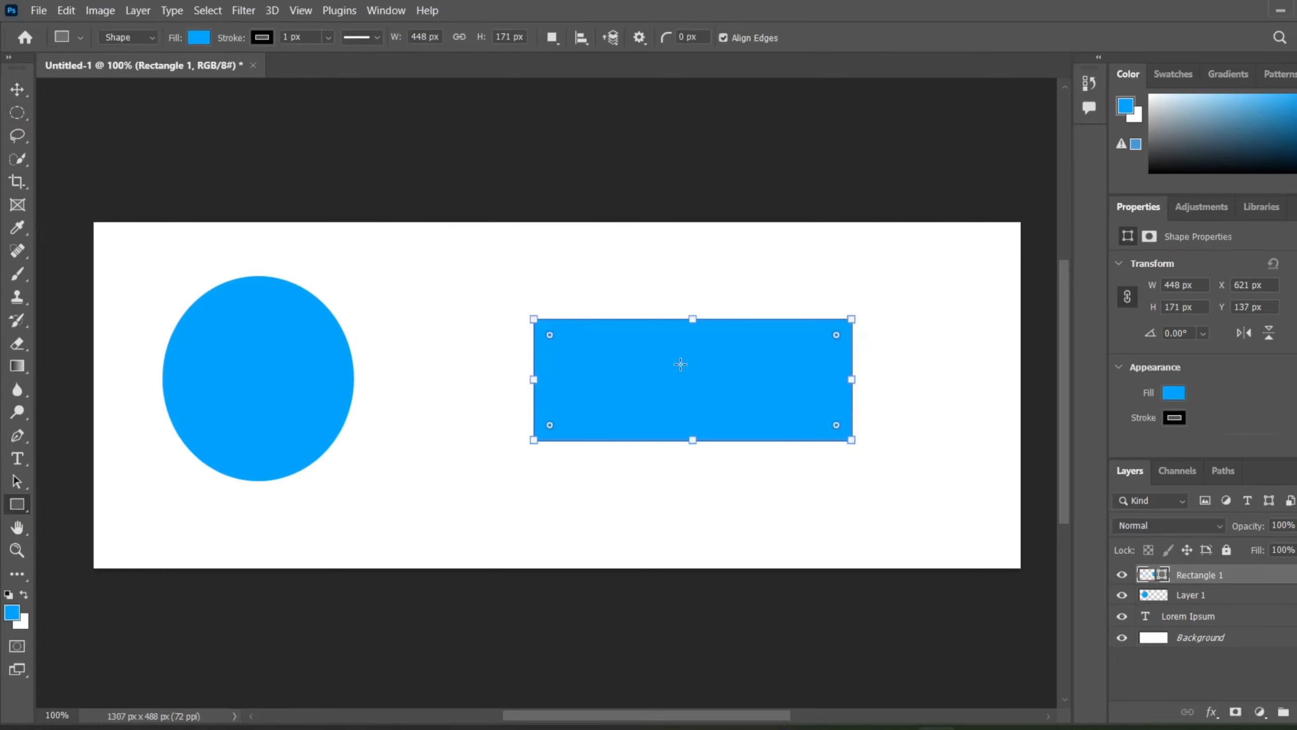
click(11, 612)
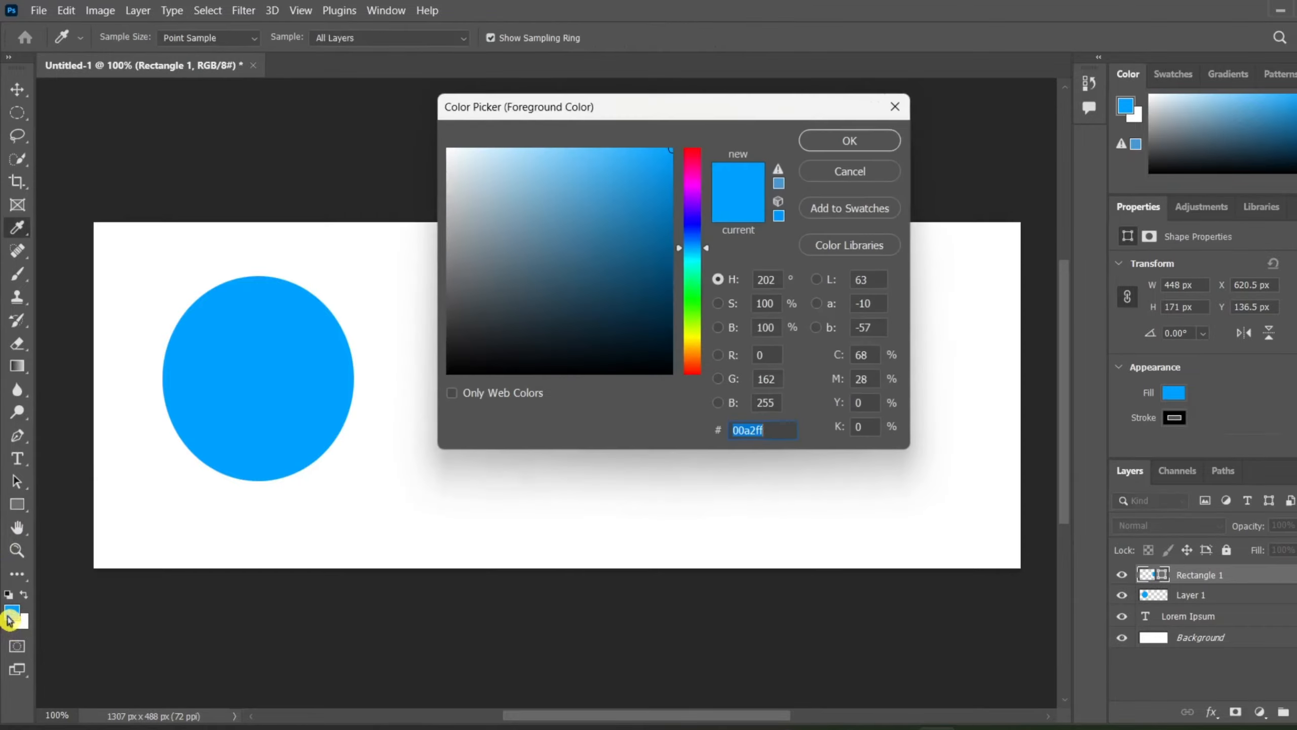
text(0a0a0a)
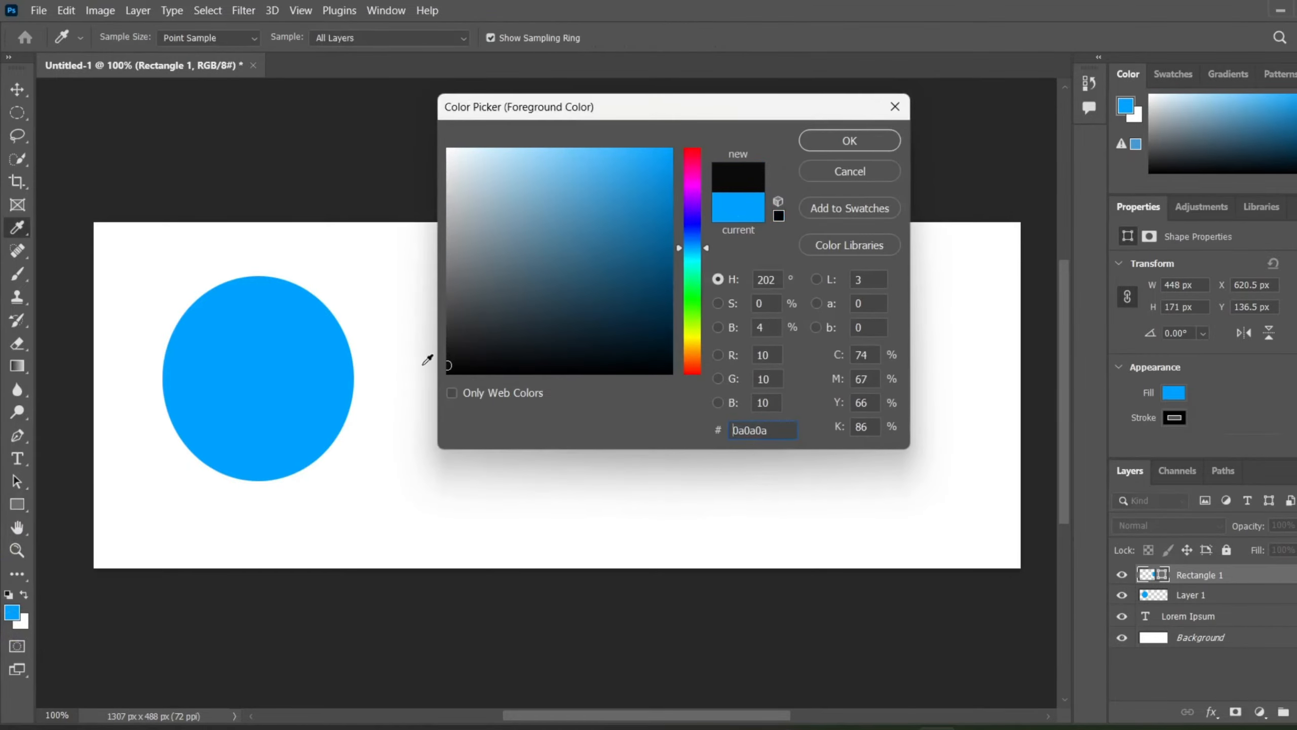
click(852, 142)
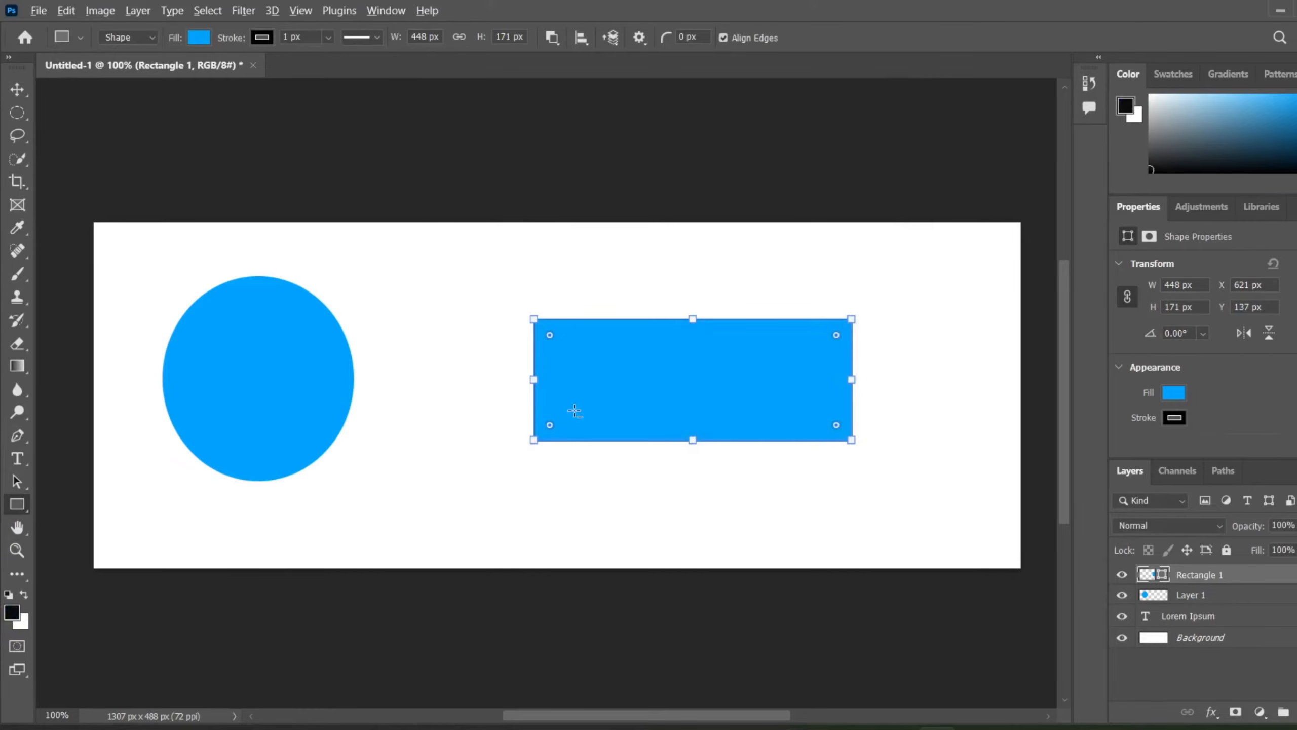
key(alt+BackSpace)
click(718, 97)
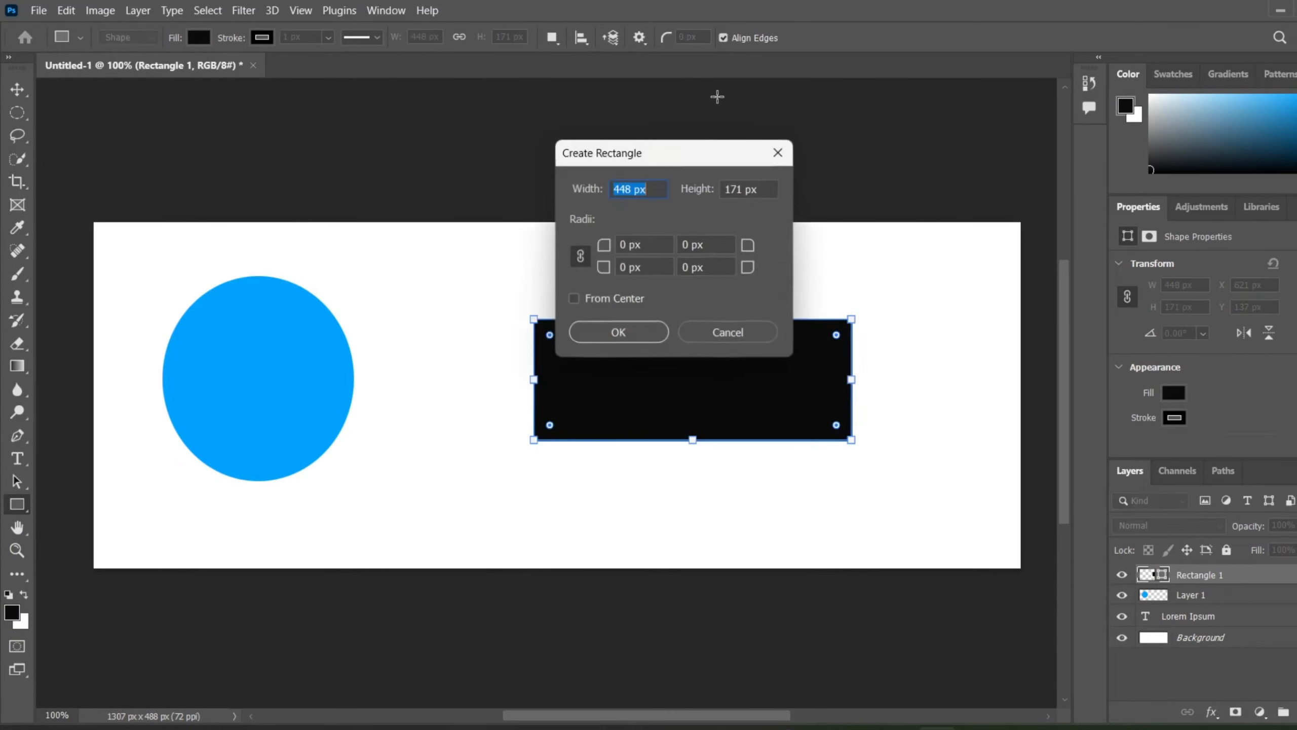
click(619, 333)
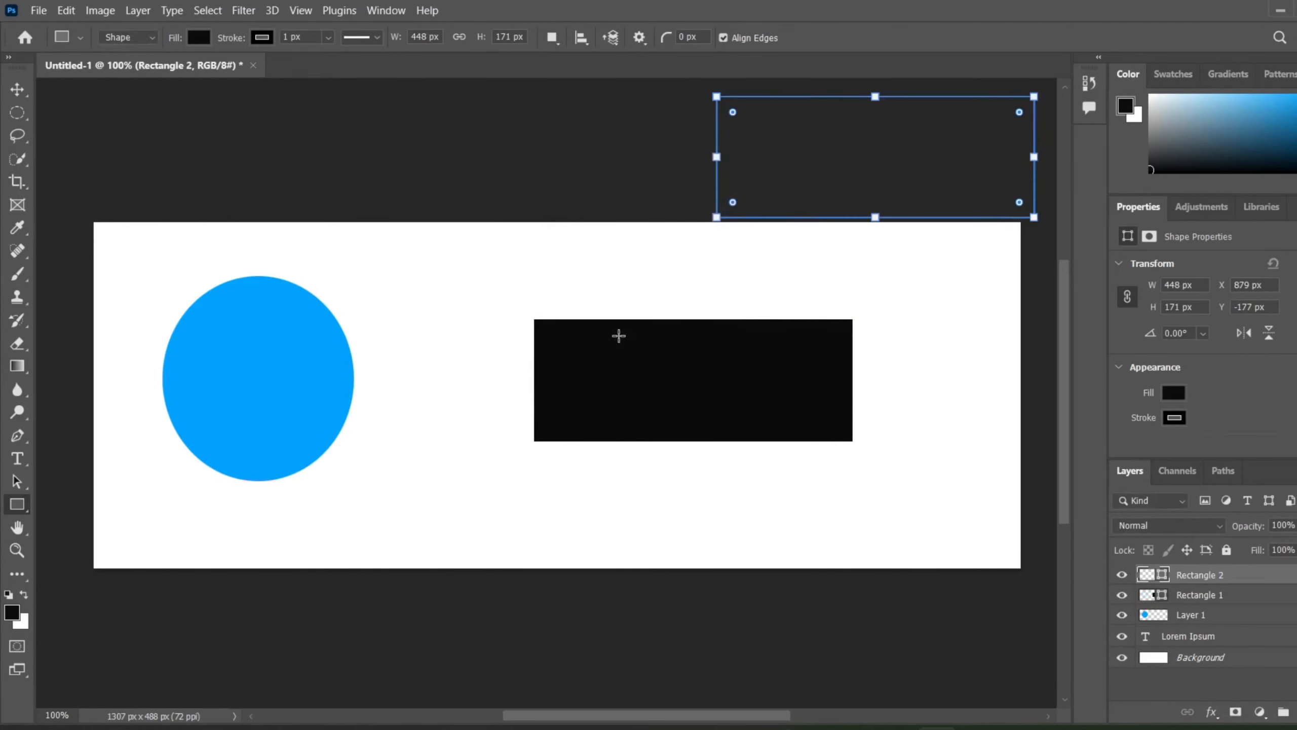
key(ctrl+z)
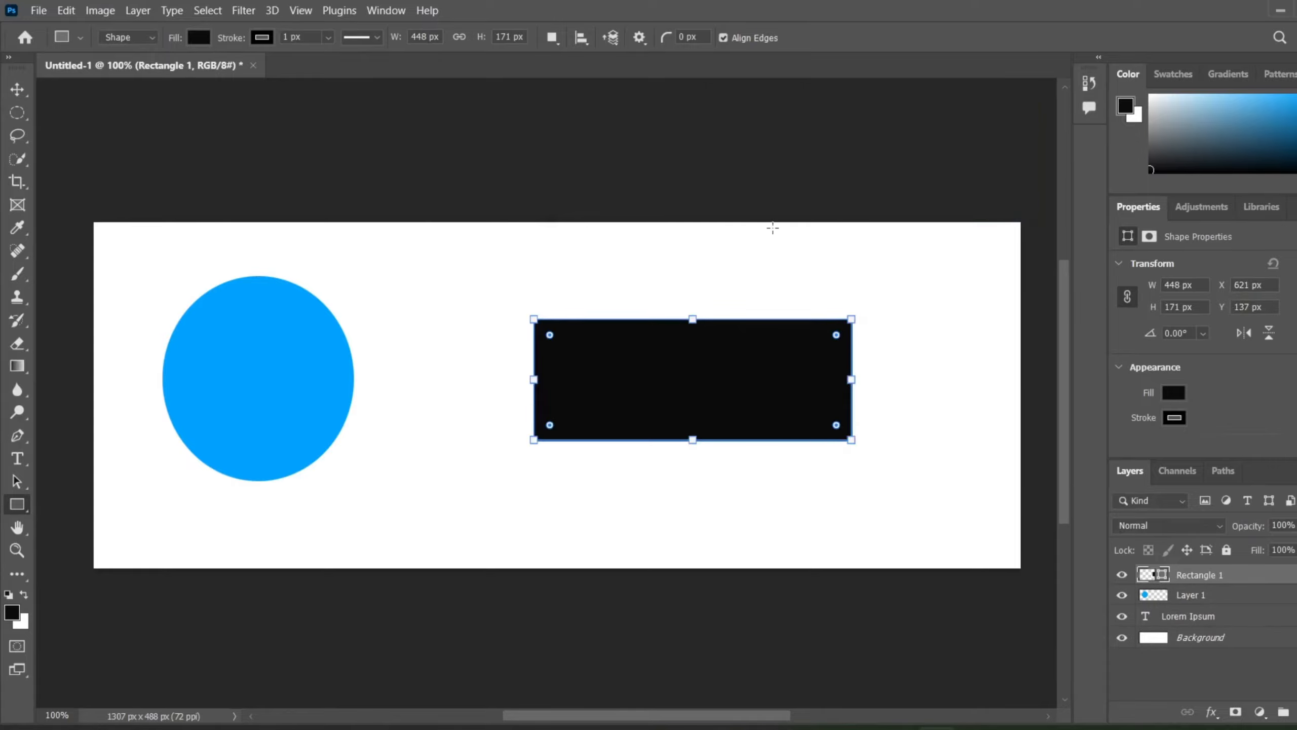
Step: Set the foreground colour to 100% saturation and 100% brightness at hue 202, and fill the black rectangle with it
click(20, 87)
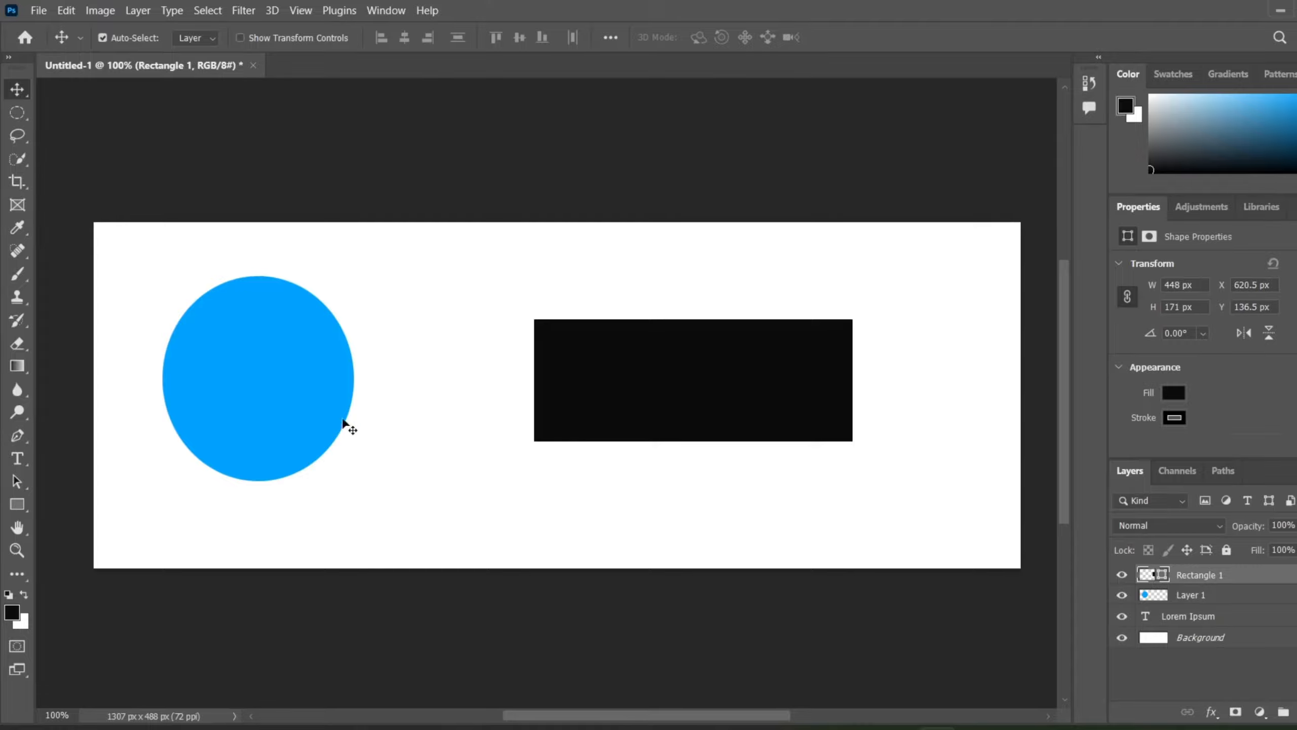
click(285, 365)
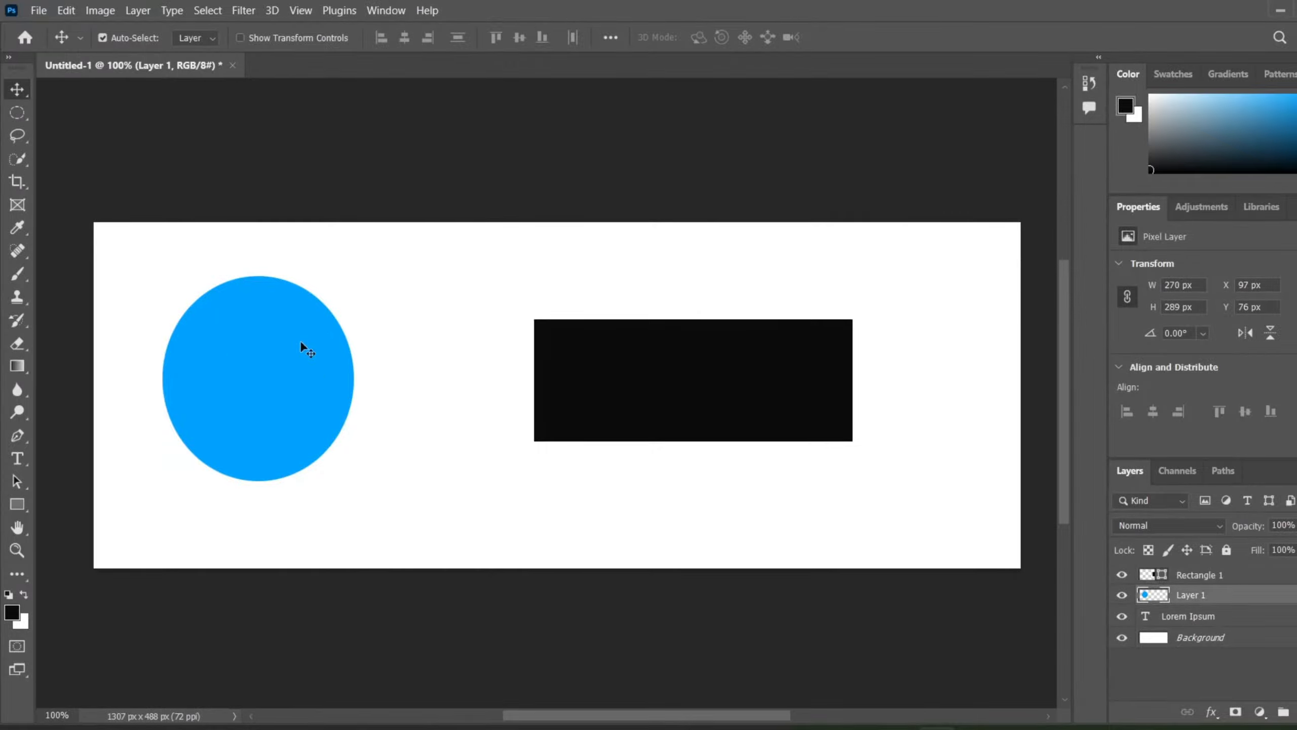
click(671, 400)
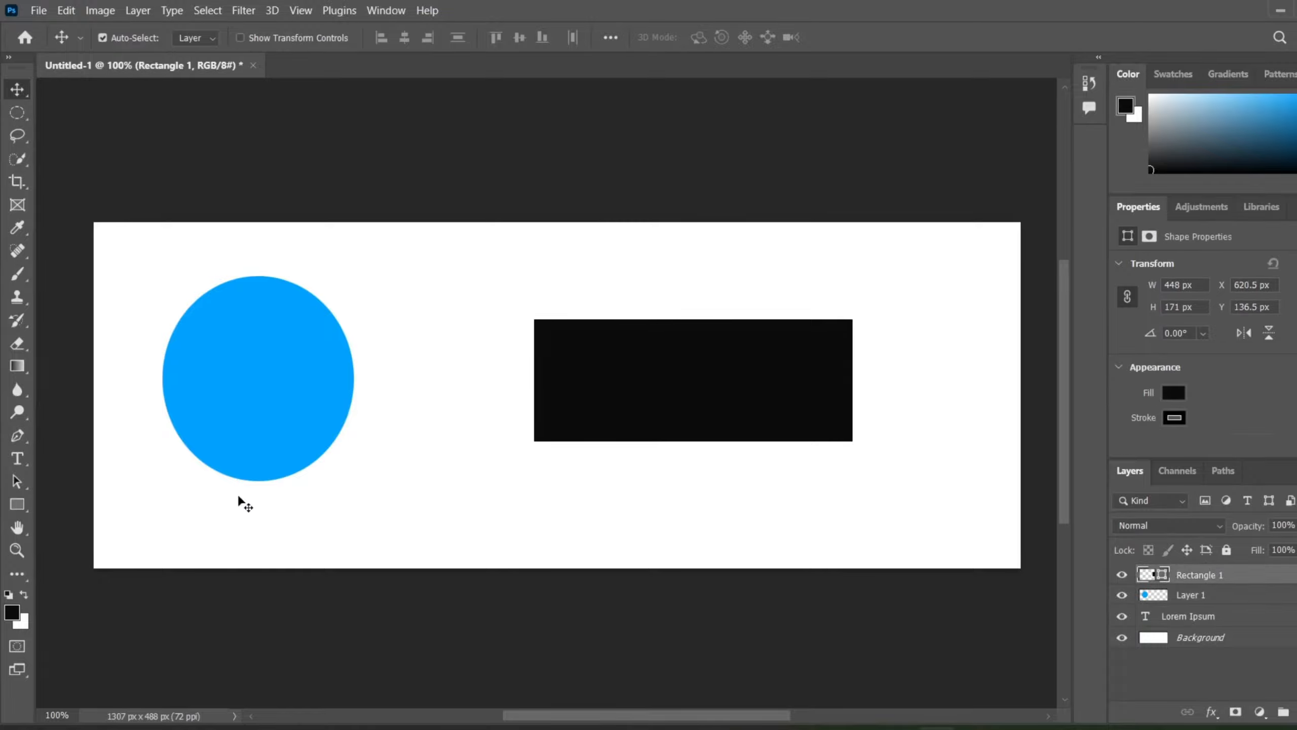
click(11, 619)
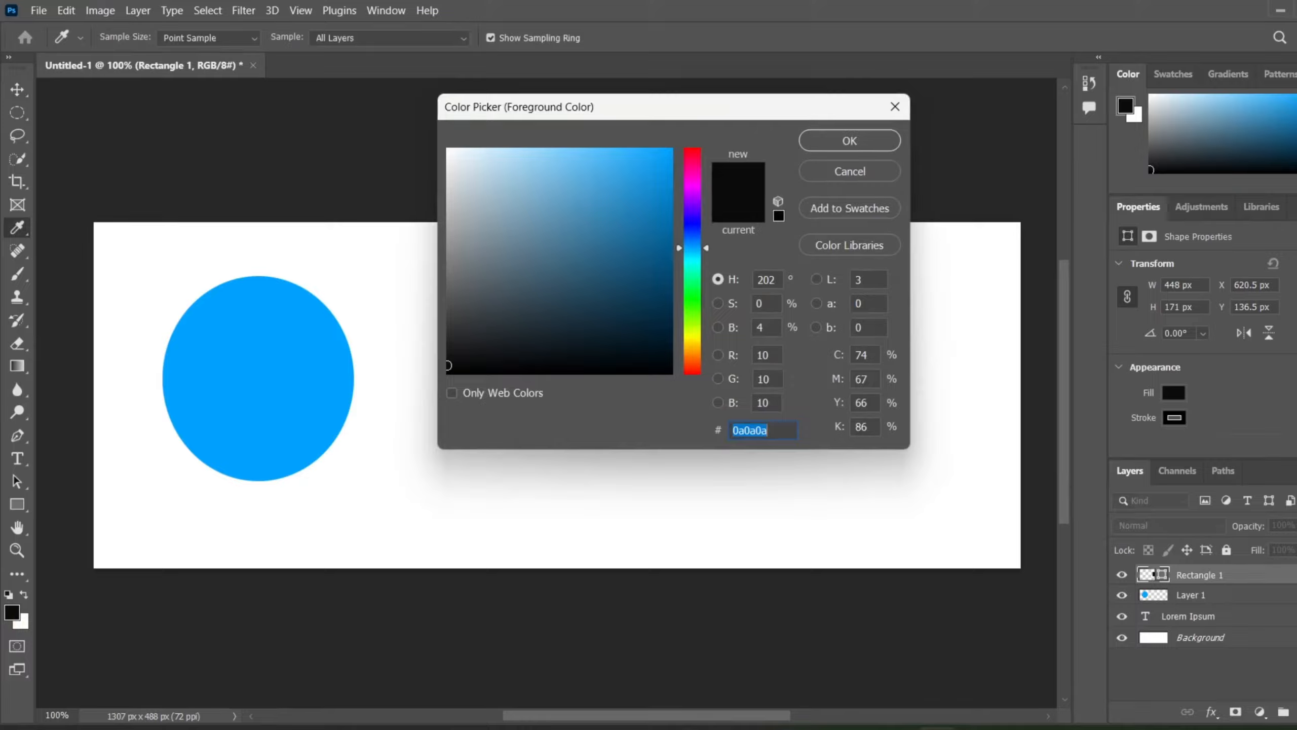
click(765, 303)
key(BackSpace)
text(100)
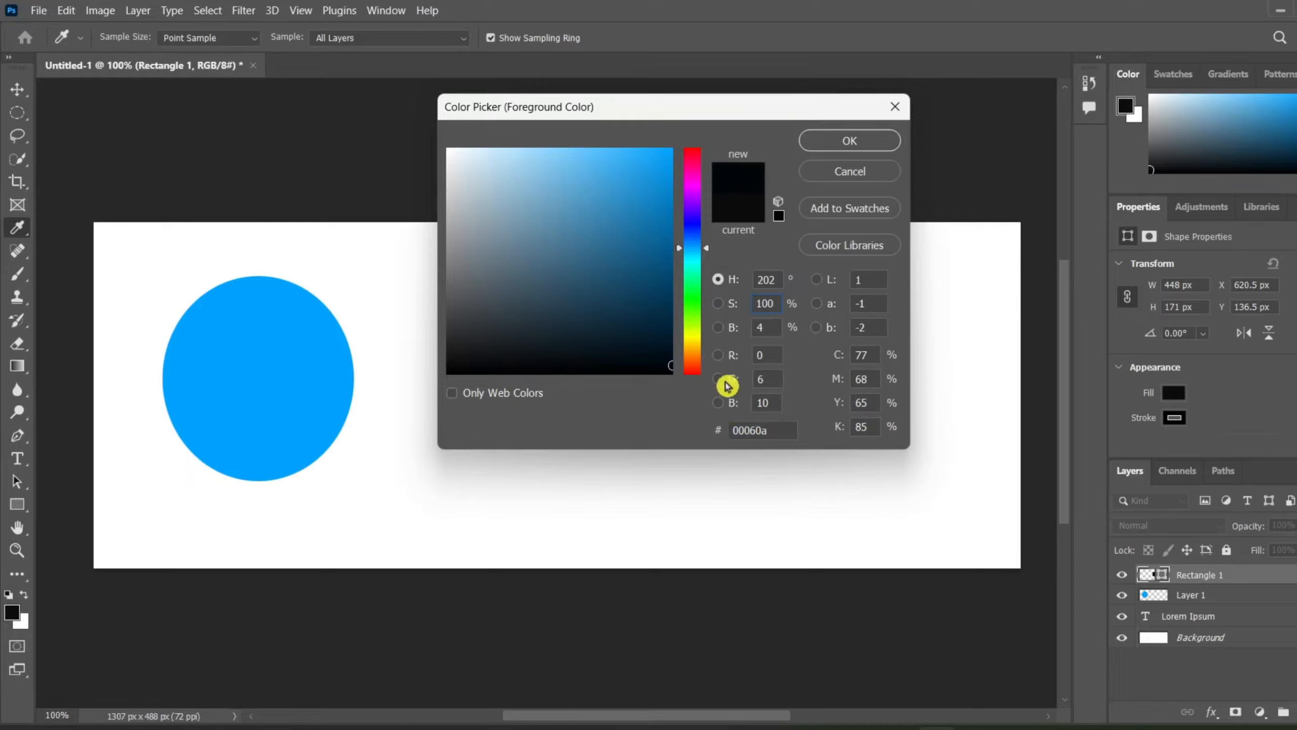
key(BackSpace)
text(1000)
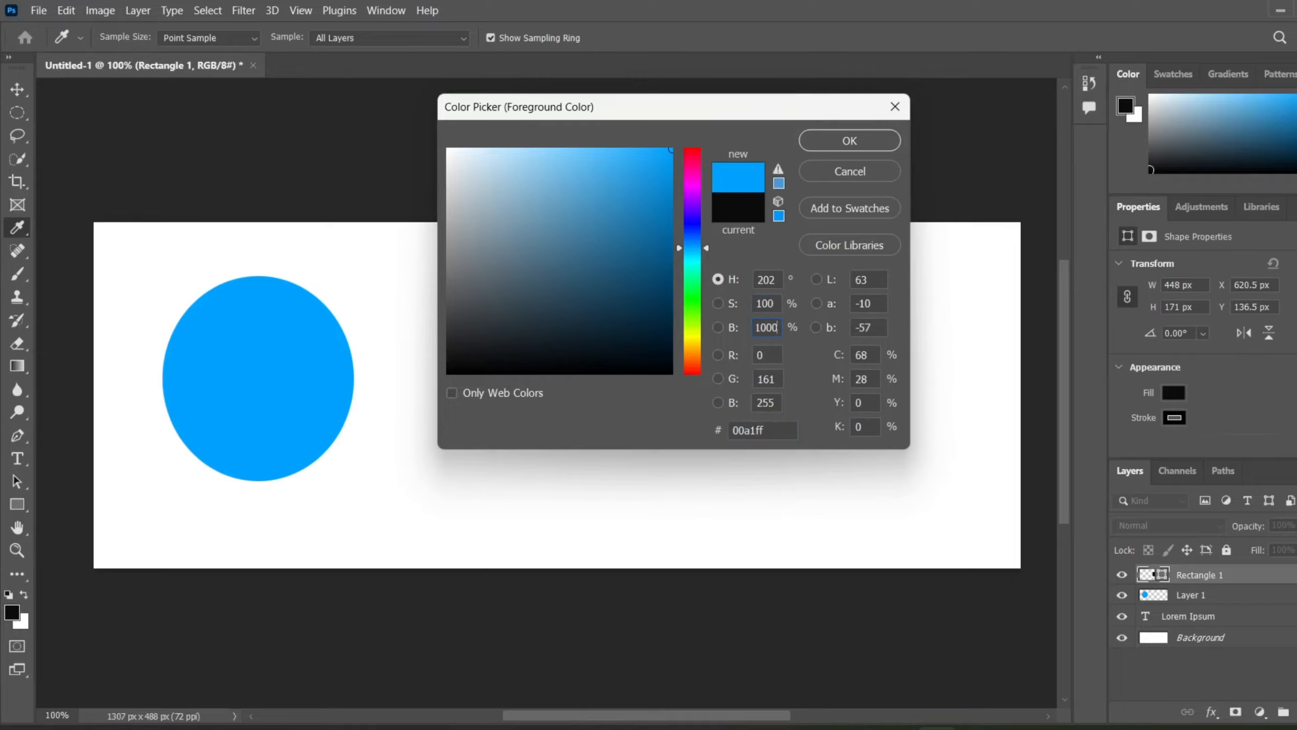
key(BackSpace)
click(798, 281)
click(858, 141)
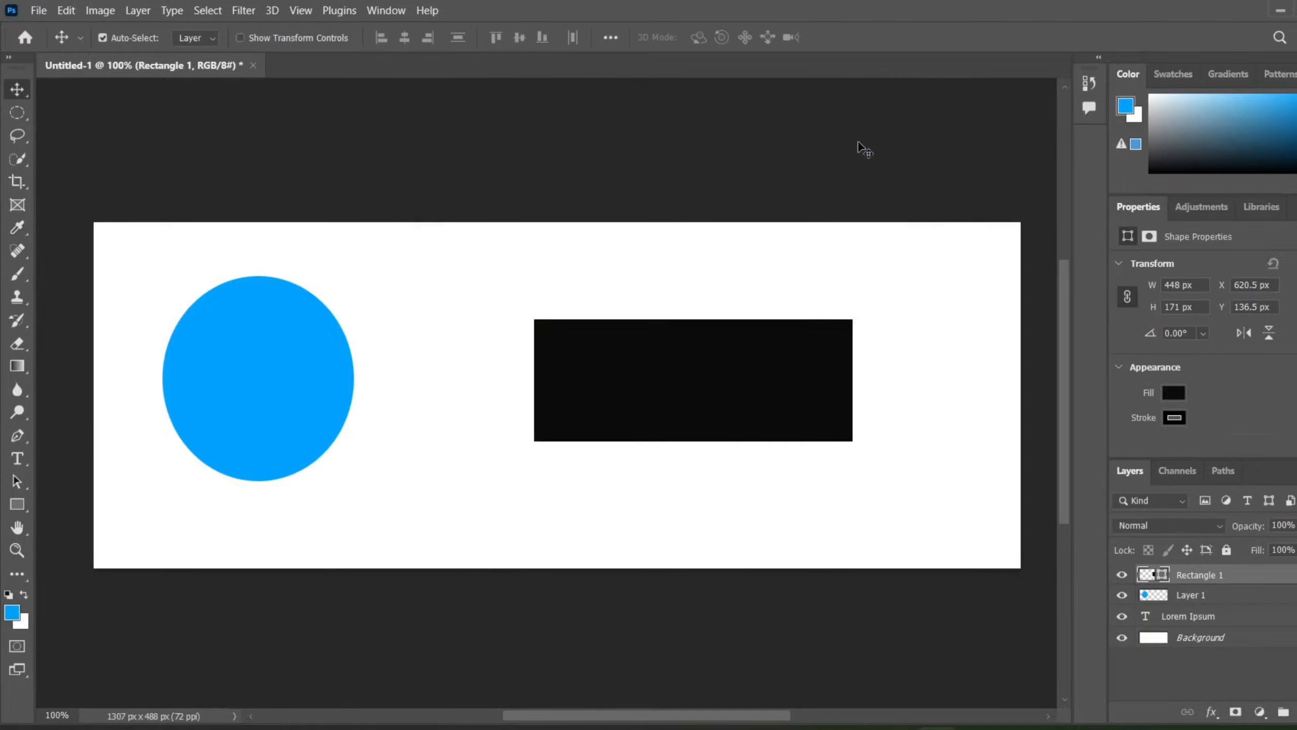
key(alt+BackSpace)
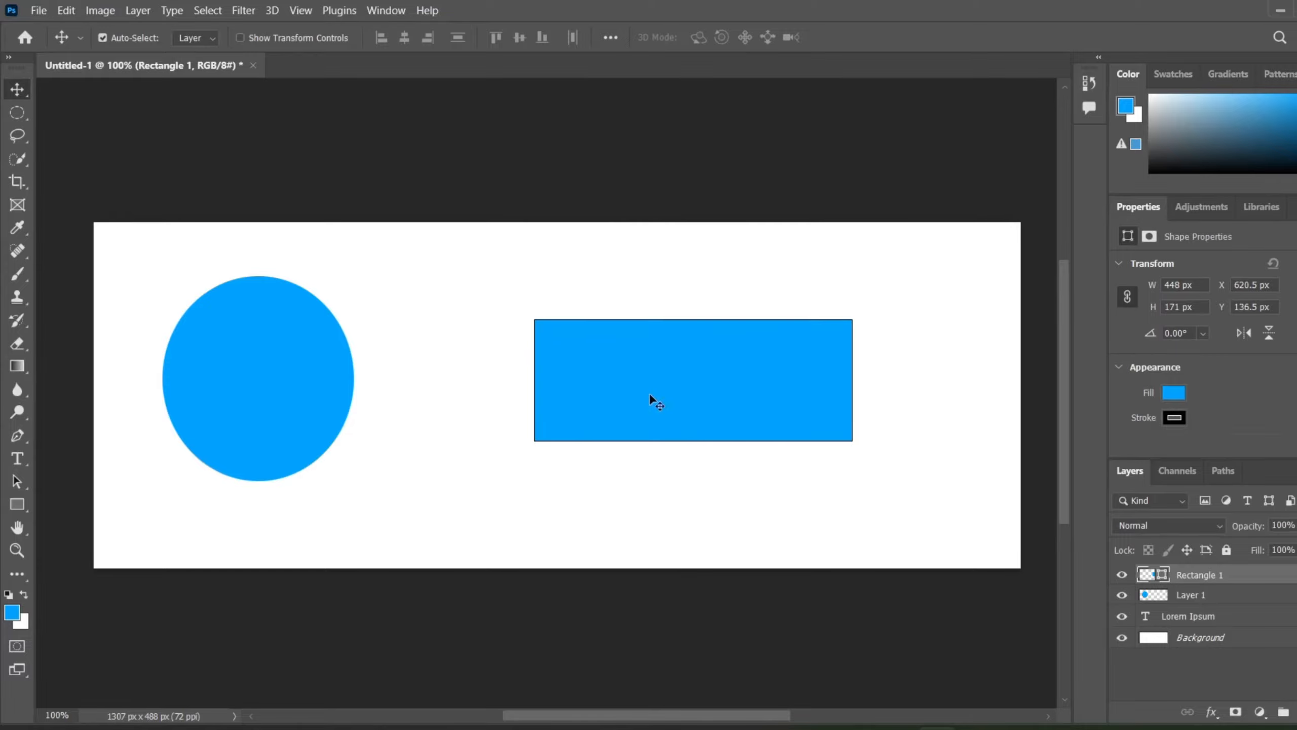
Step: Set the foreground colour to the dark grey 434343 and fill the rectangle with it
click(10, 615)
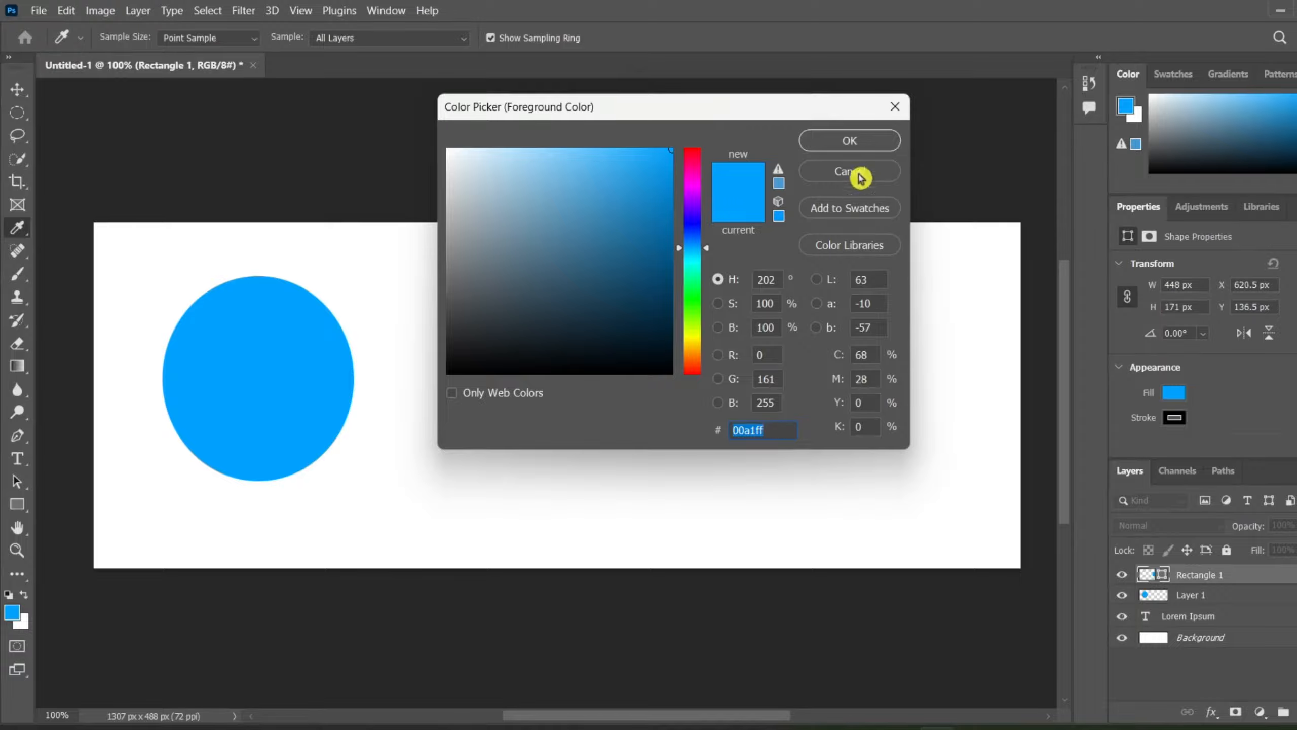
click(850, 140)
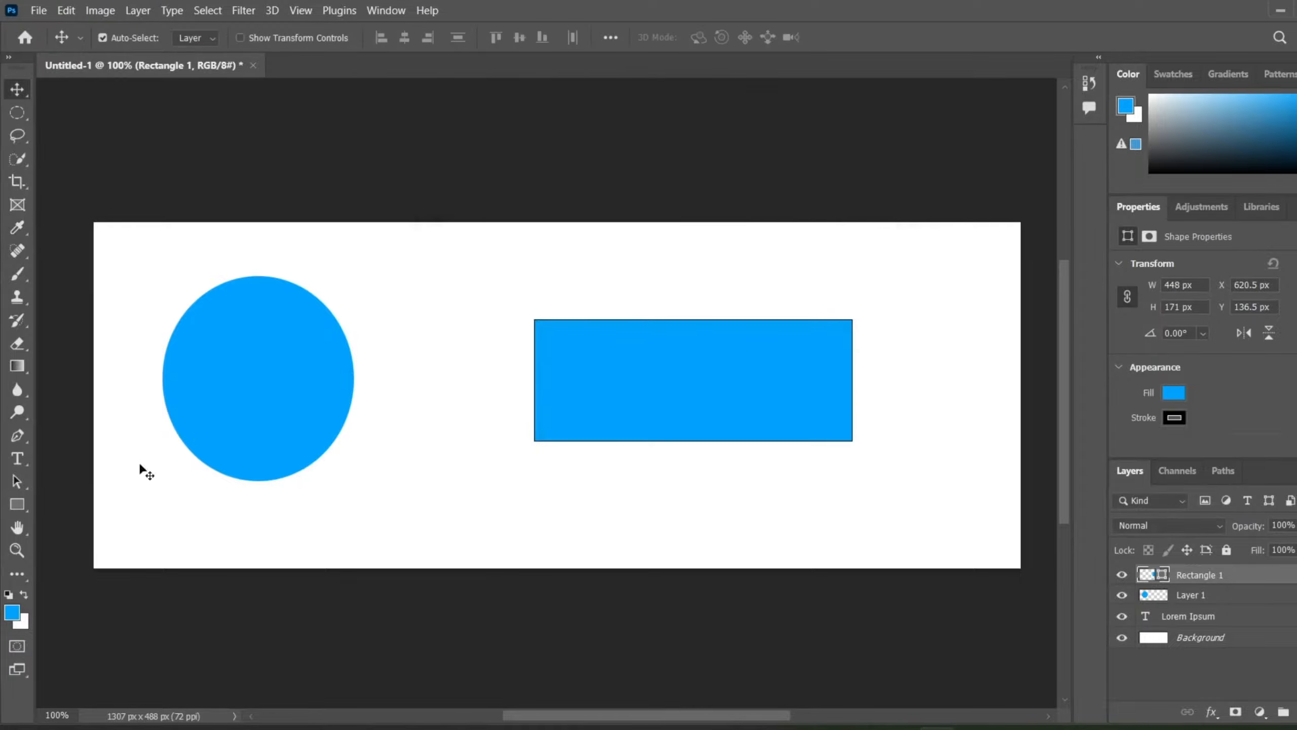
click(11, 616)
drag(544, 298, 386, 310)
click(843, 139)
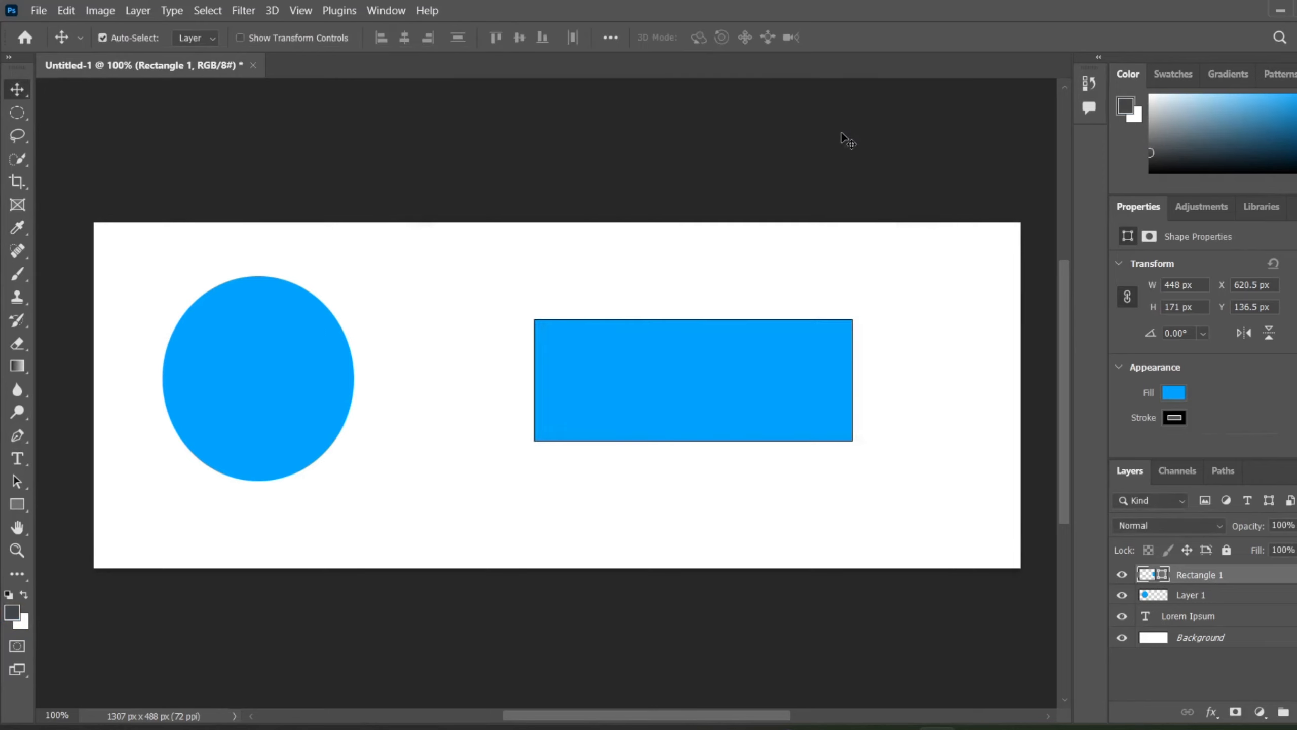
key(alt+BackSpace)
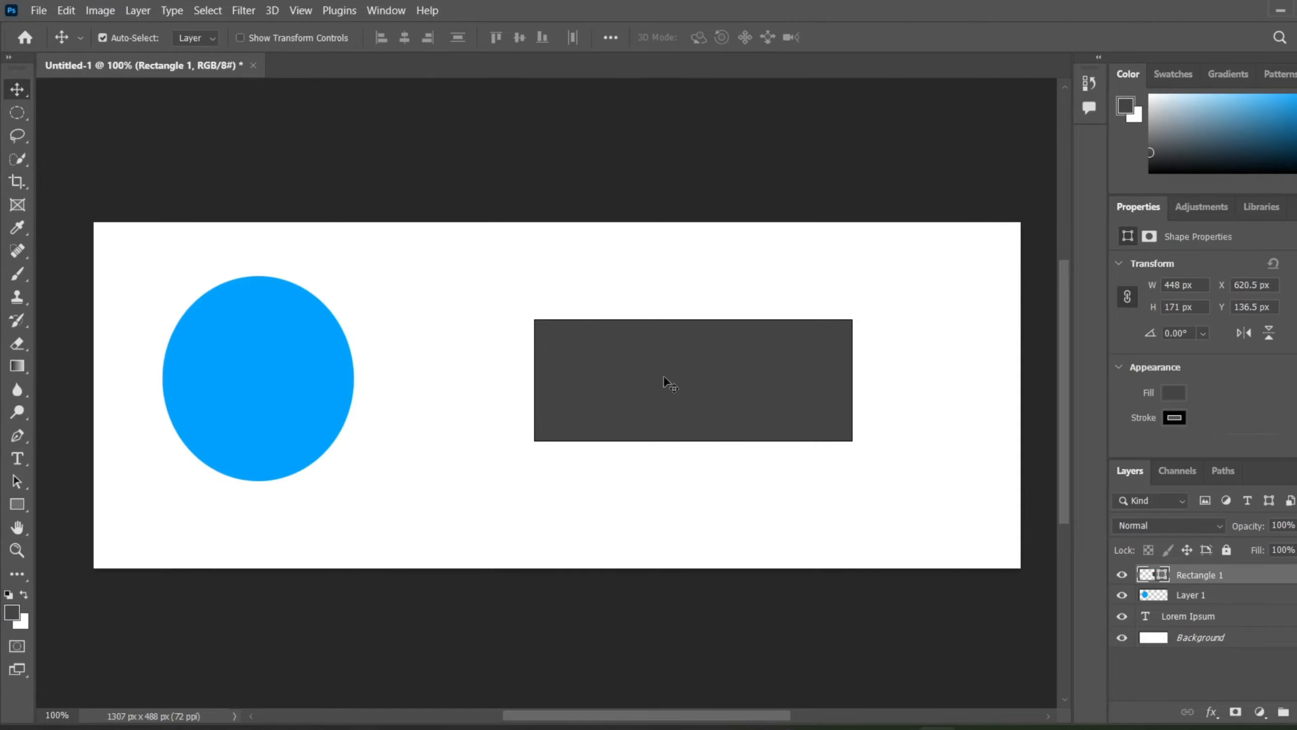
Step: Set the foreground colour to the hex value 00a1ff and fill the rectangle with it
click(13, 614)
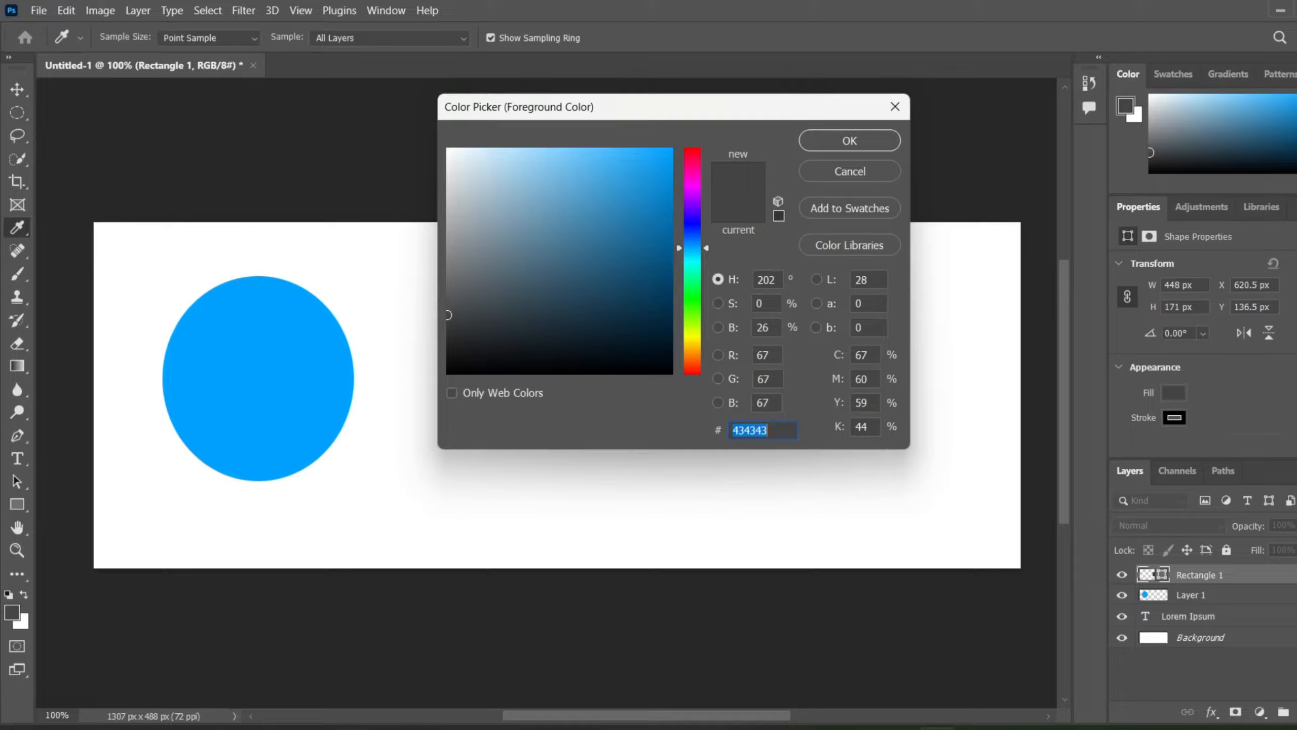
text(00a1ff)
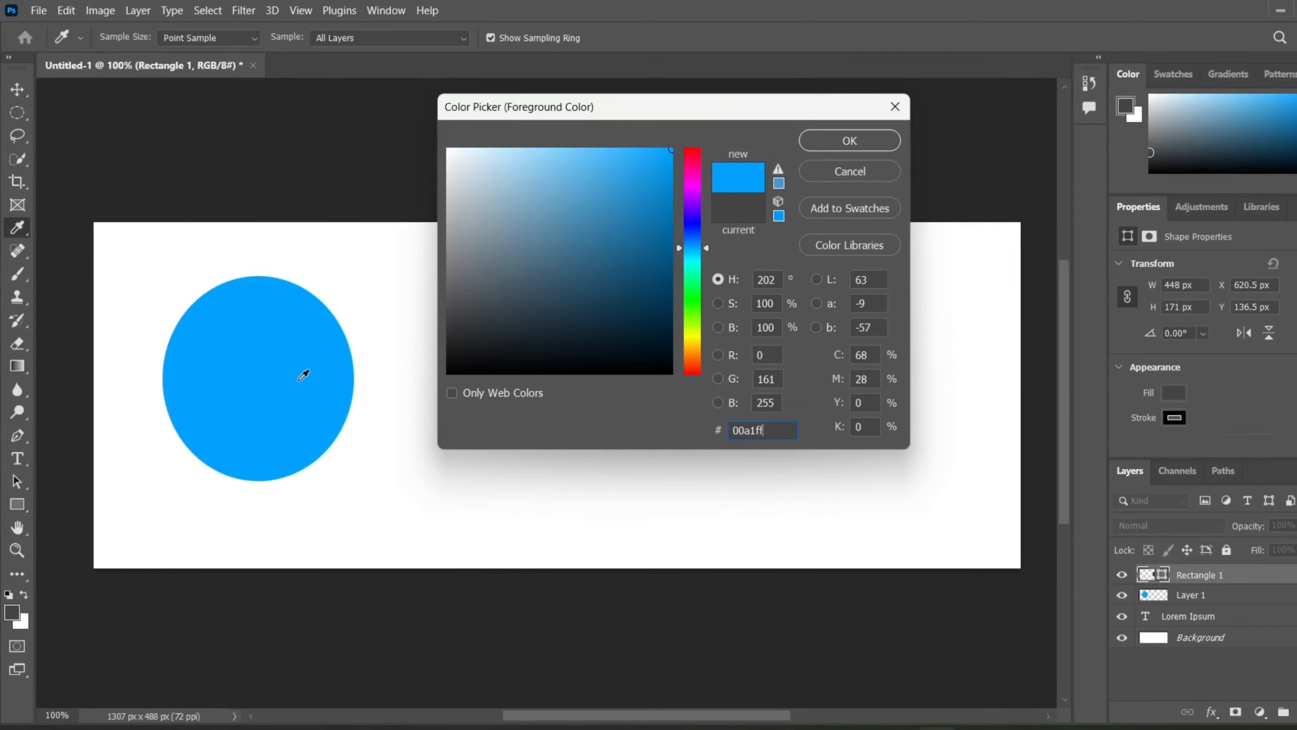
click(849, 145)
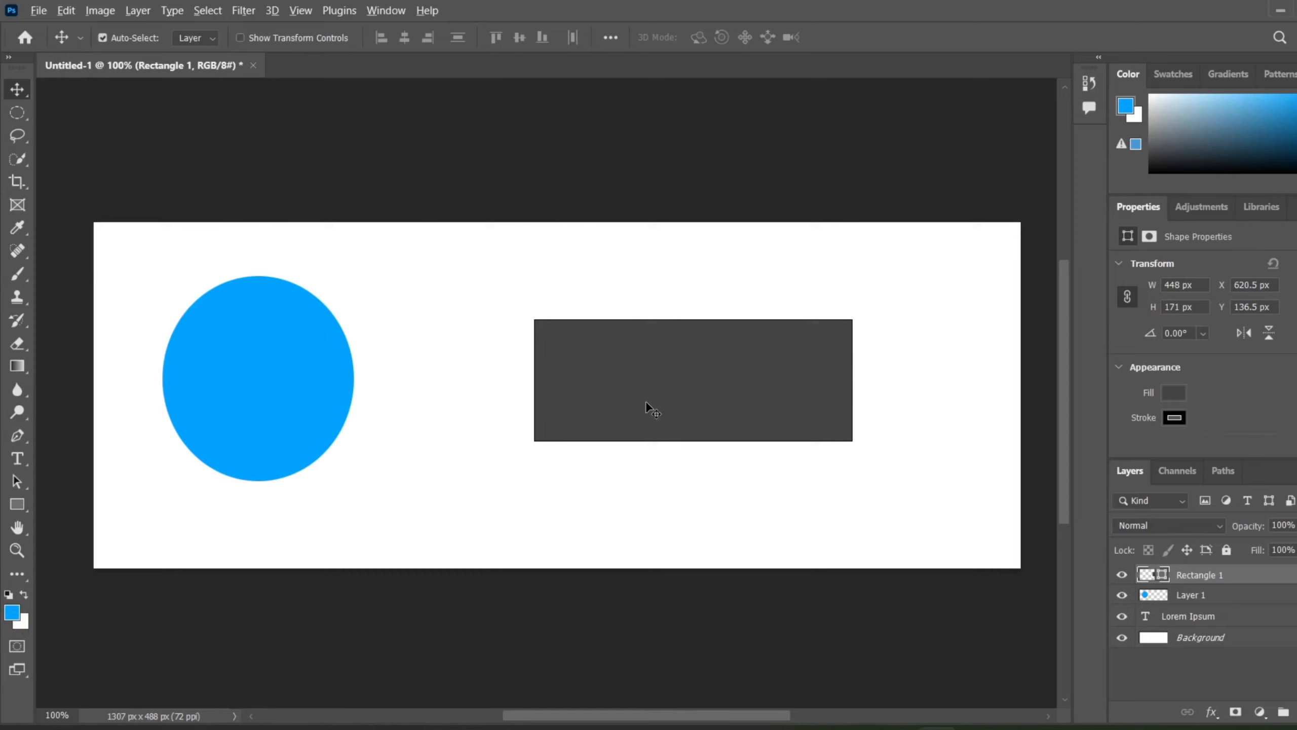
key(alt+BackSpace)
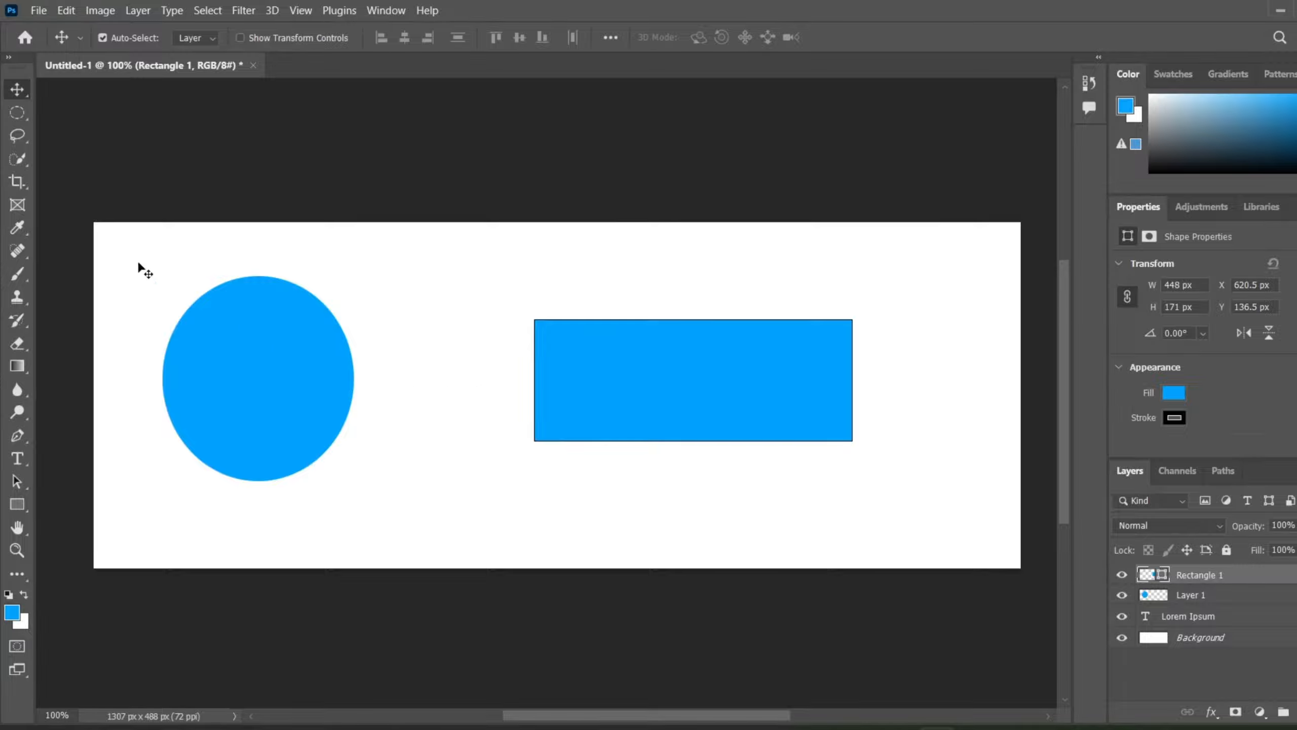
Step: Select the blue circle and the rectangle together, delete both layers, and activate the Type tool
drag(128, 254, 945, 525)
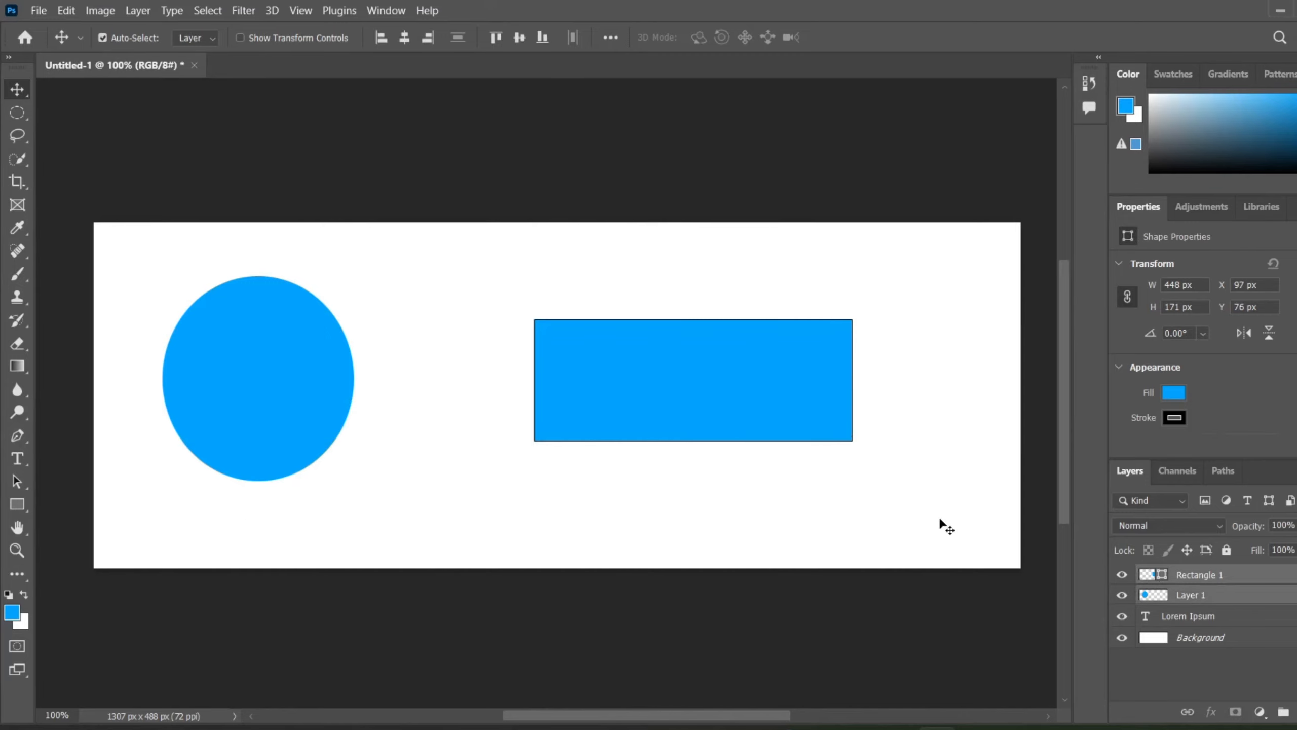
key(Delete)
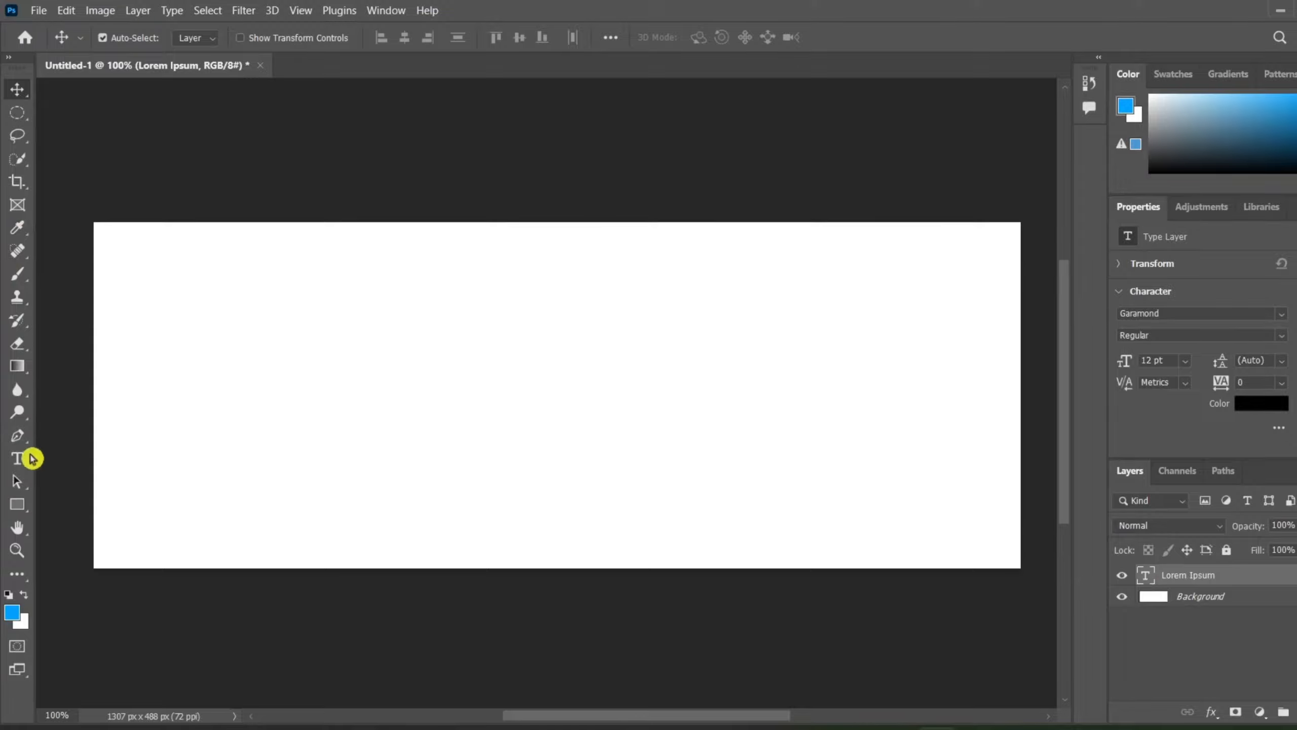
click(20, 465)
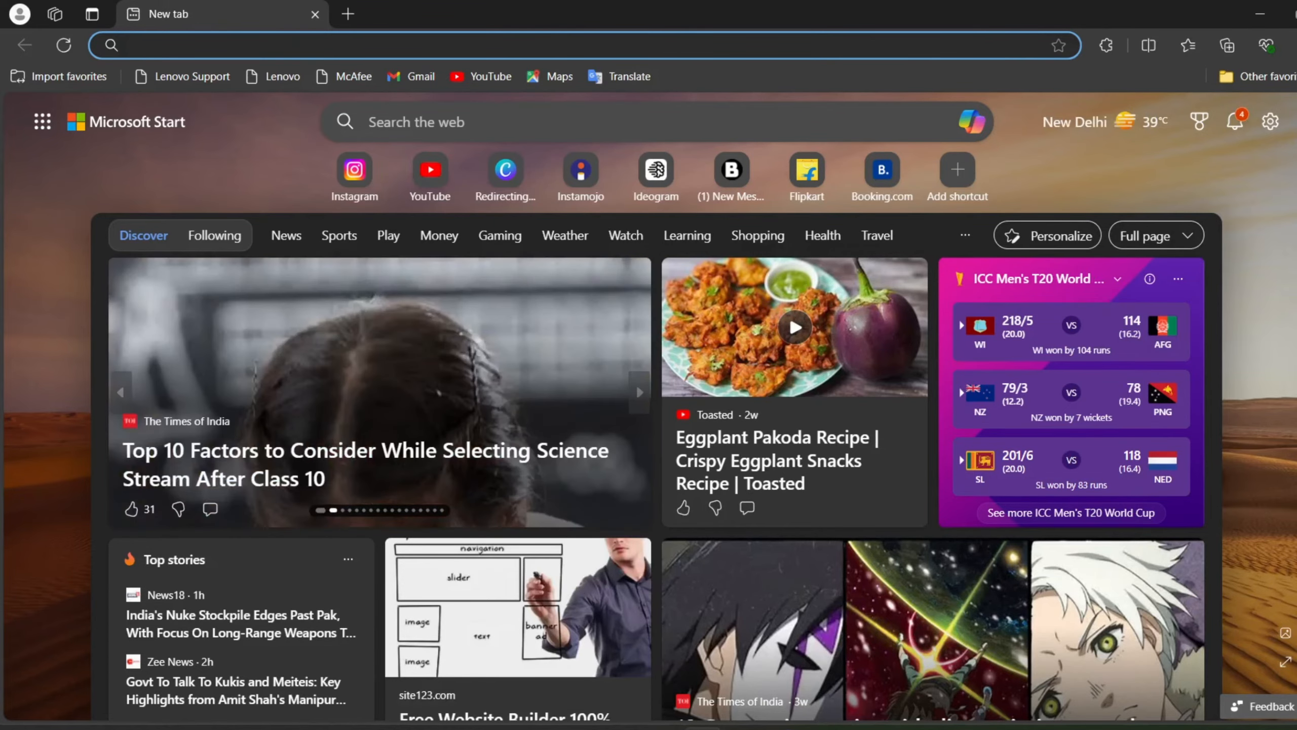
Step: Switch to the Microsoft Edge browser and search the web for "example off aliignment in design"
text(exampl)
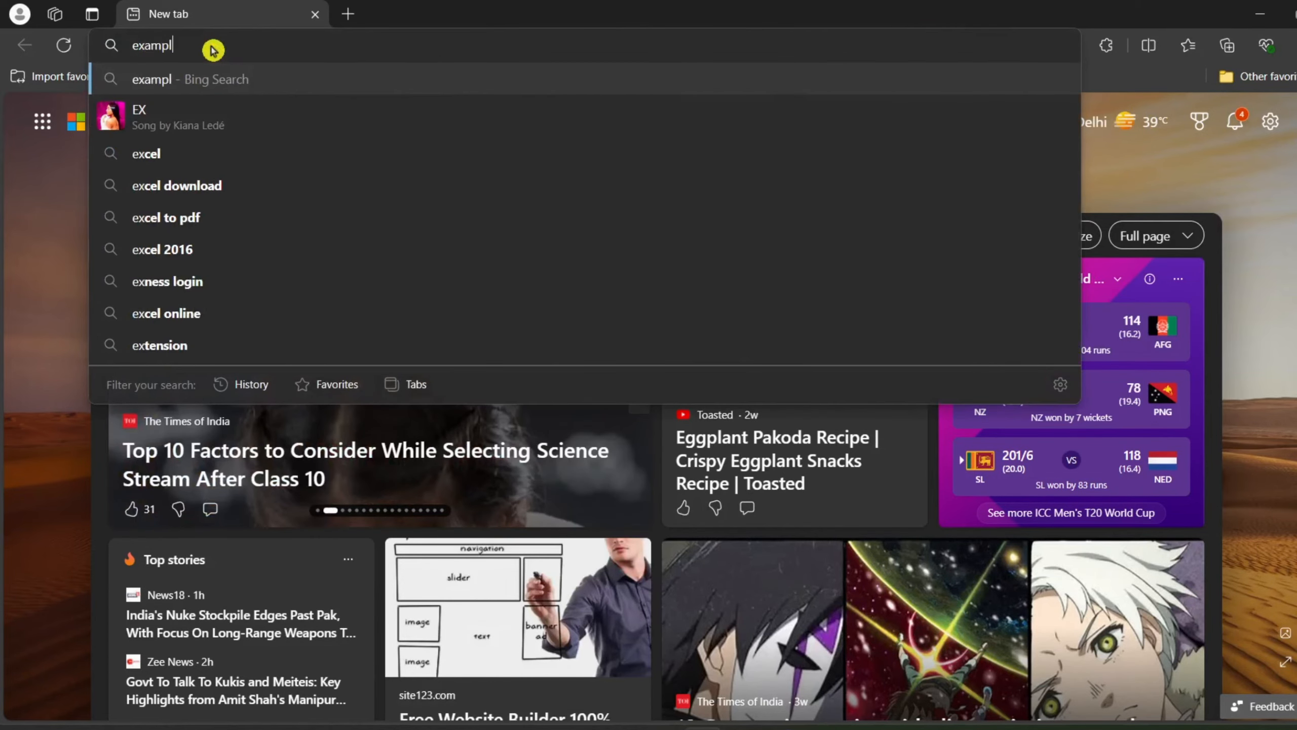
text(e off aliign)
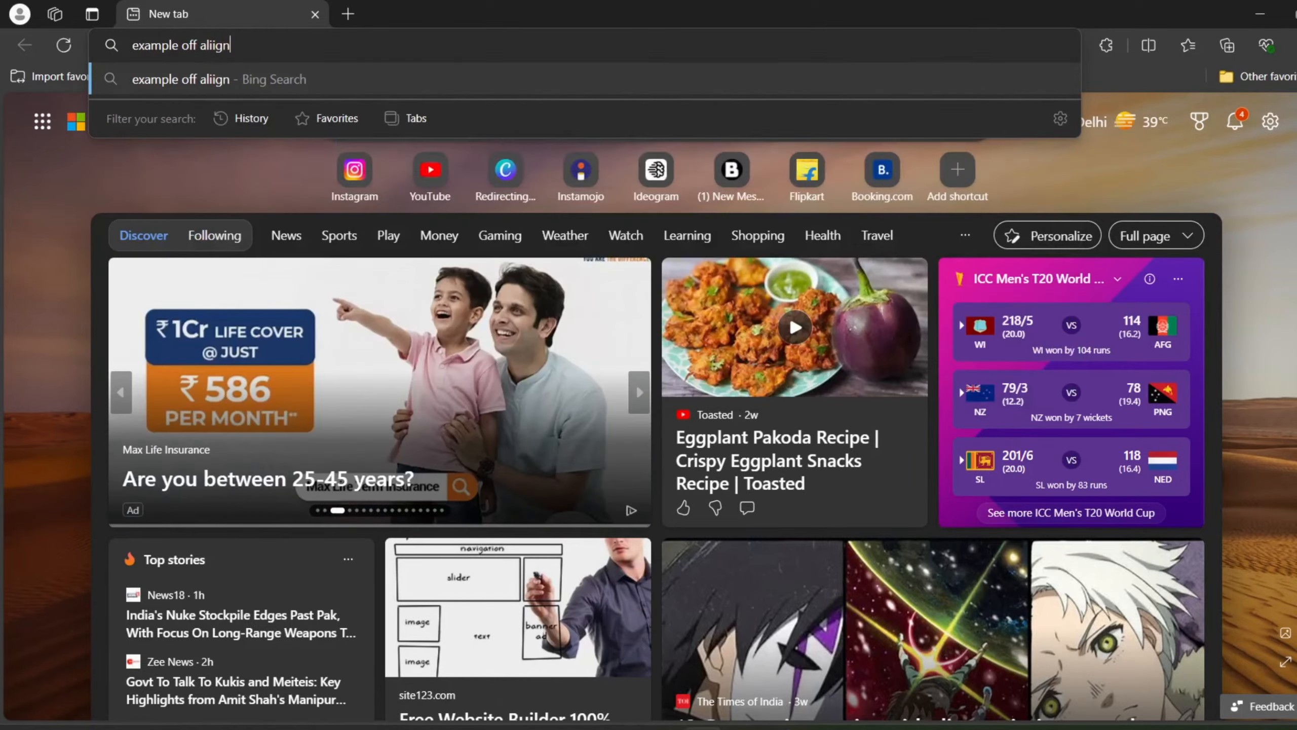
text(ment i)
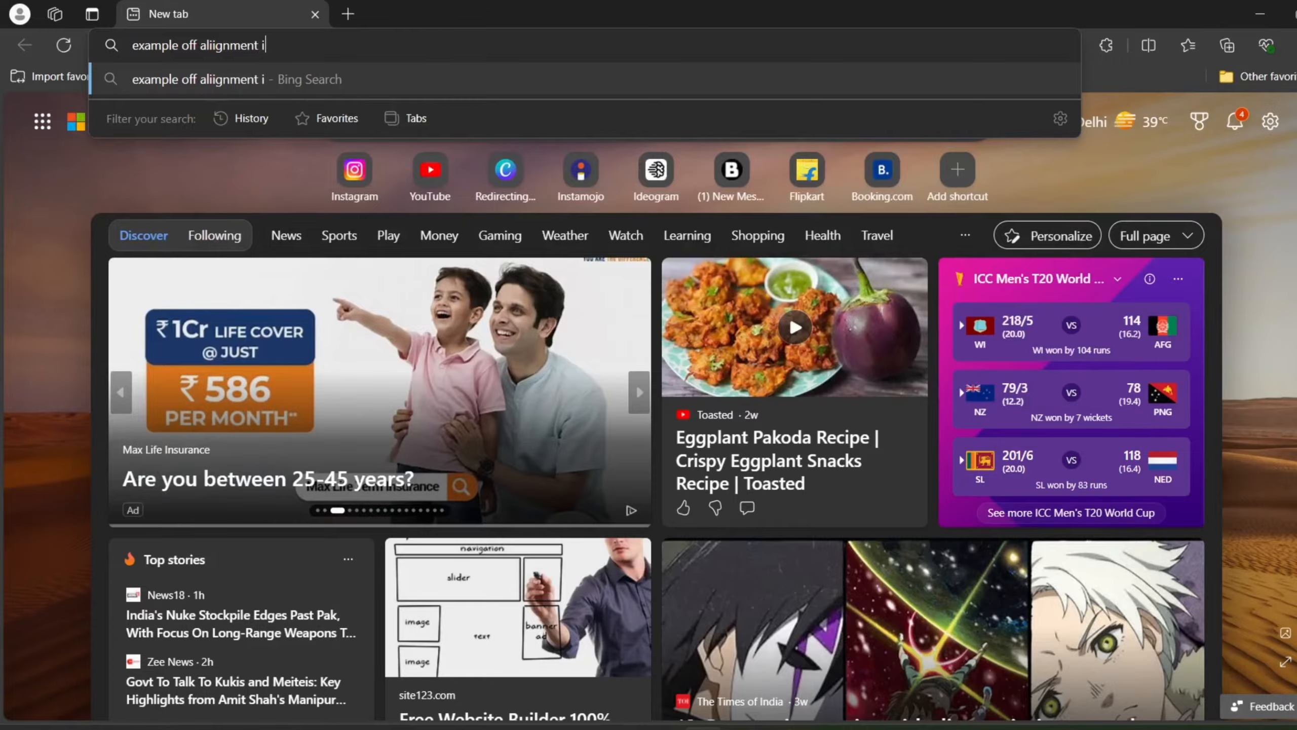
text(n design)
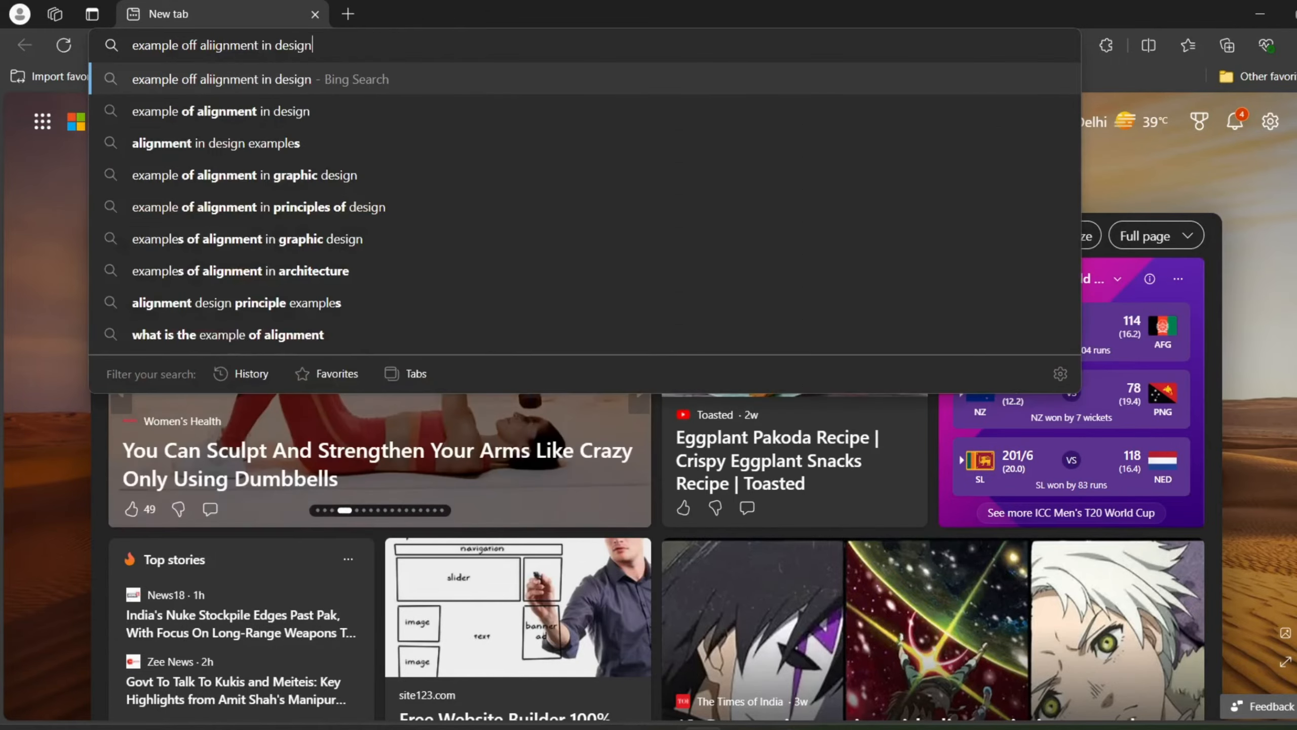
key(Return)
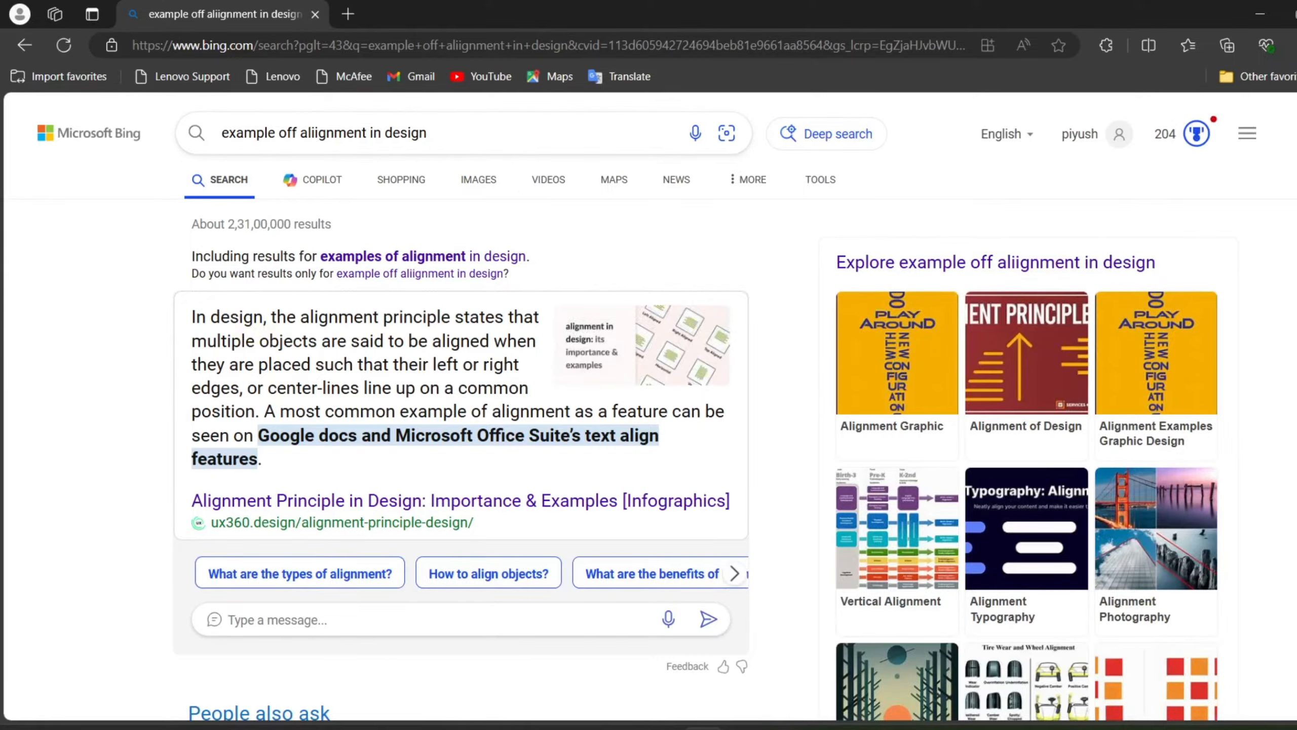
Step: Skim the web results on alignment in design and open the image results for the same search
scroll(452, 327, down, 10)
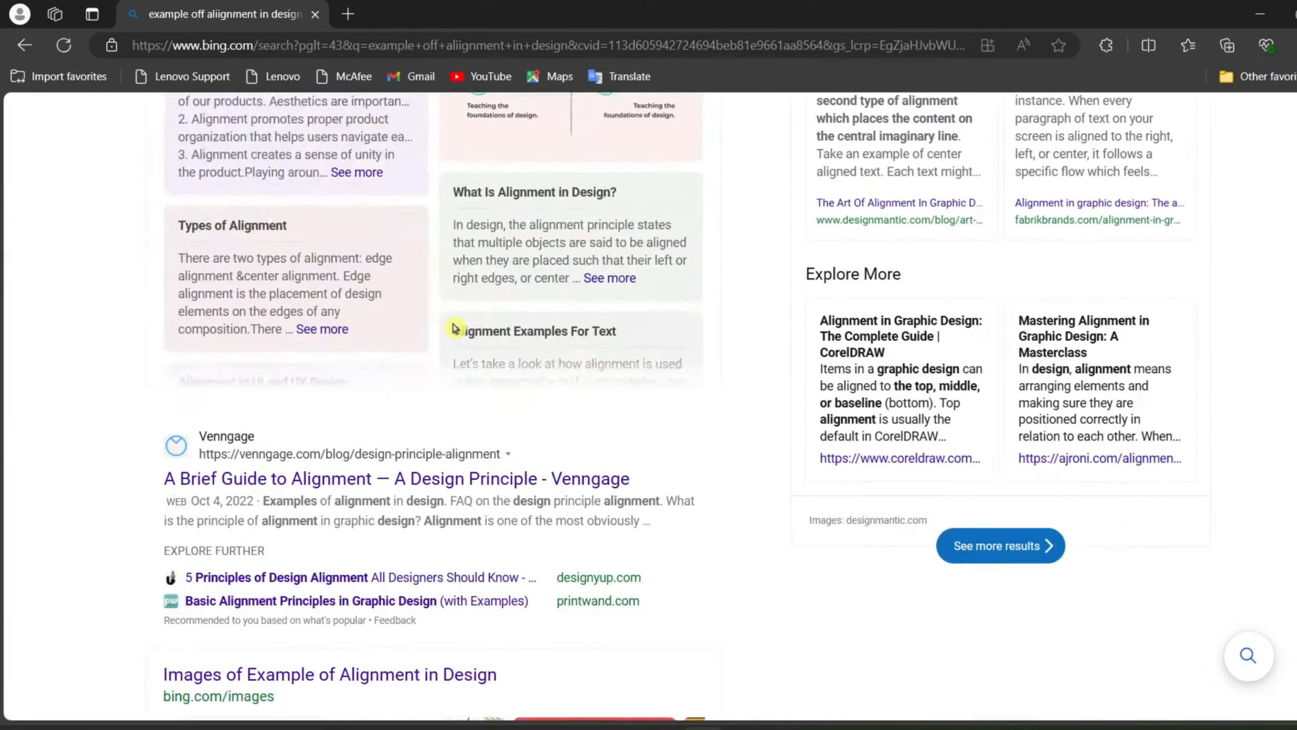
scroll(455, 327, down, 3)
scroll(454, 324, up, 13)
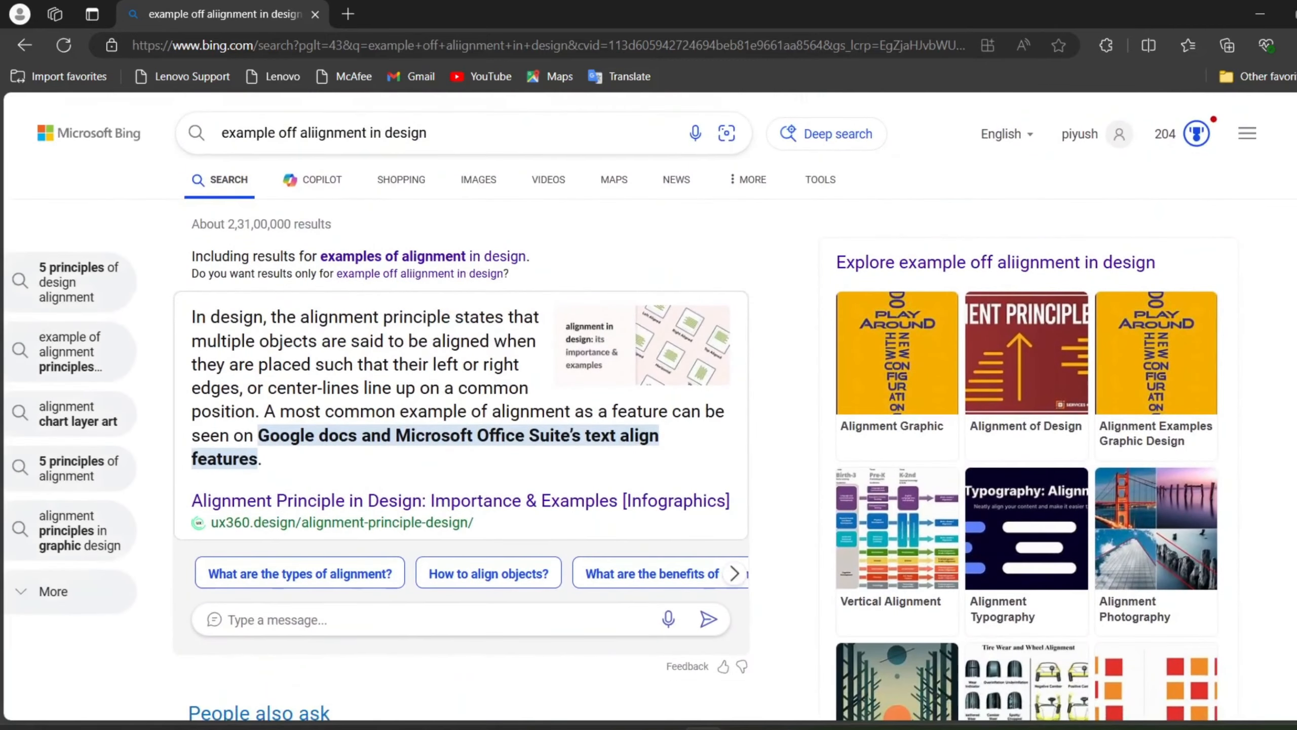
click(480, 184)
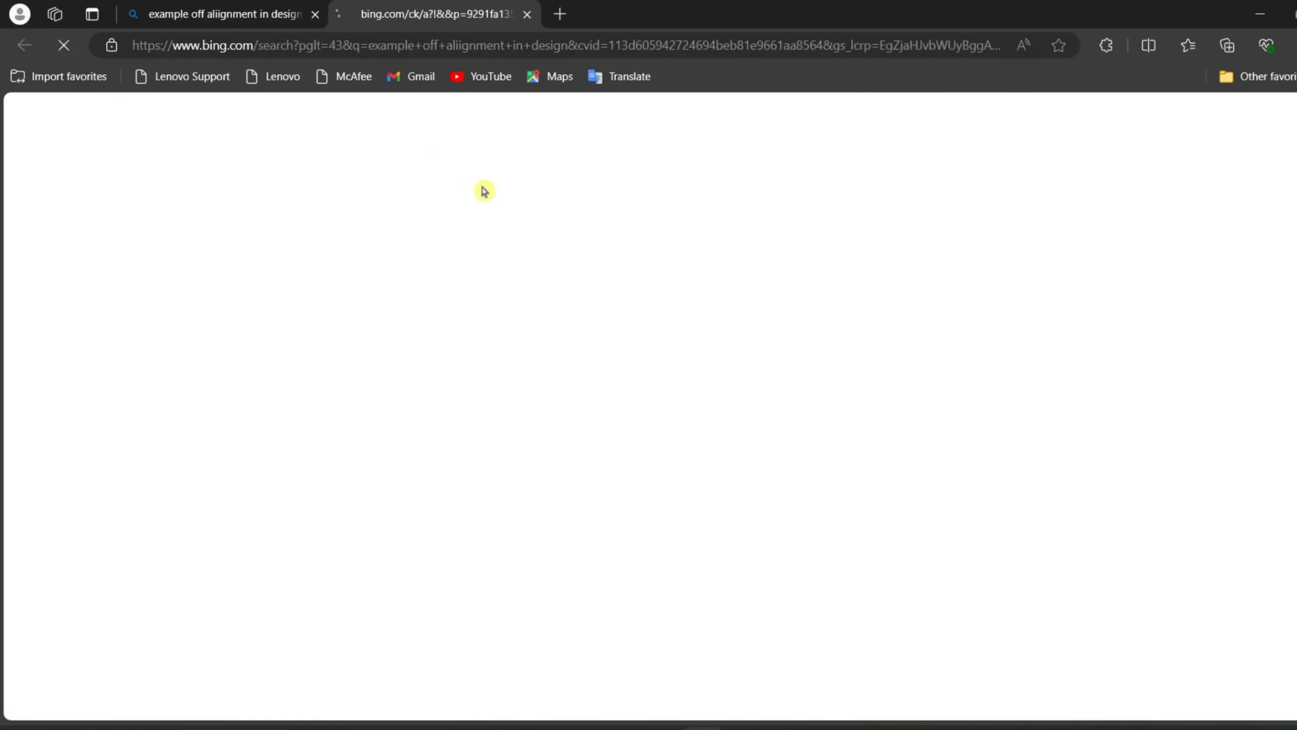
Step: Examine the image results for examples of aligned and misaligned layouts, text and shapes
scroll(592, 415, down, 2)
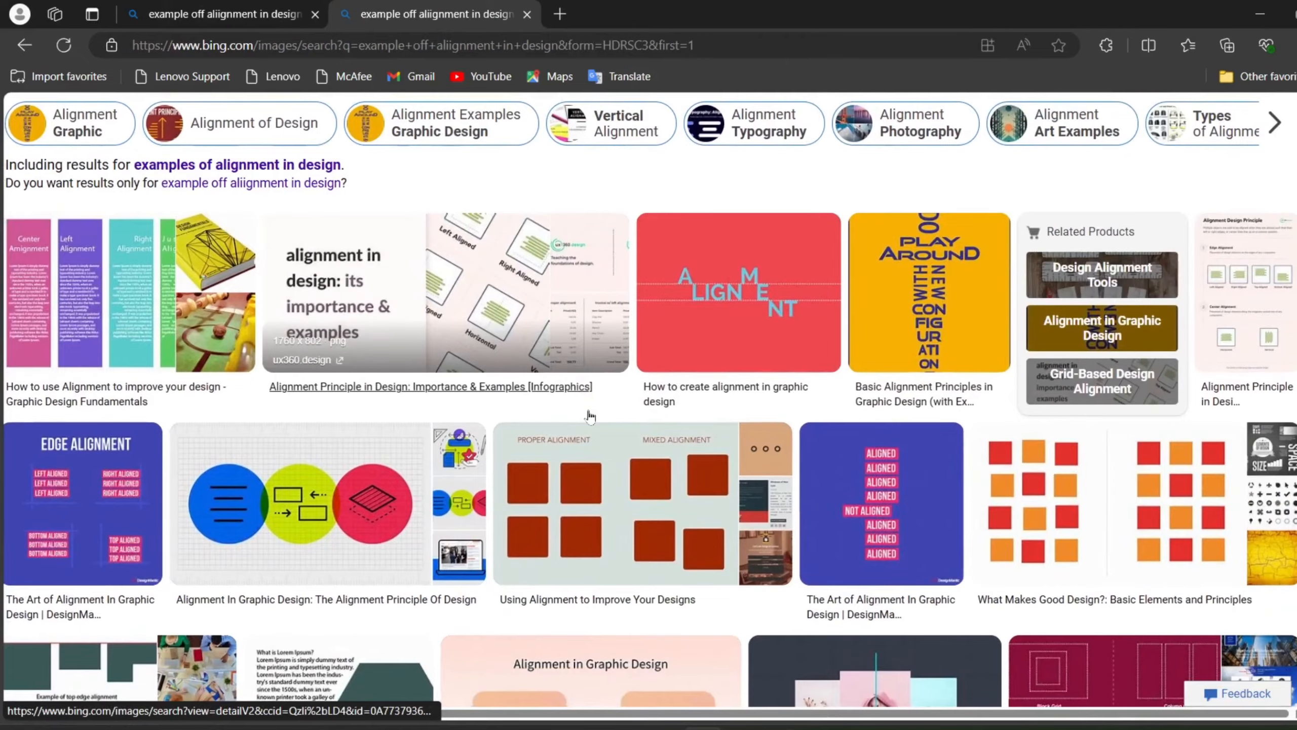
scroll(590, 416, down, 4)
scroll(590, 415, down, 3)
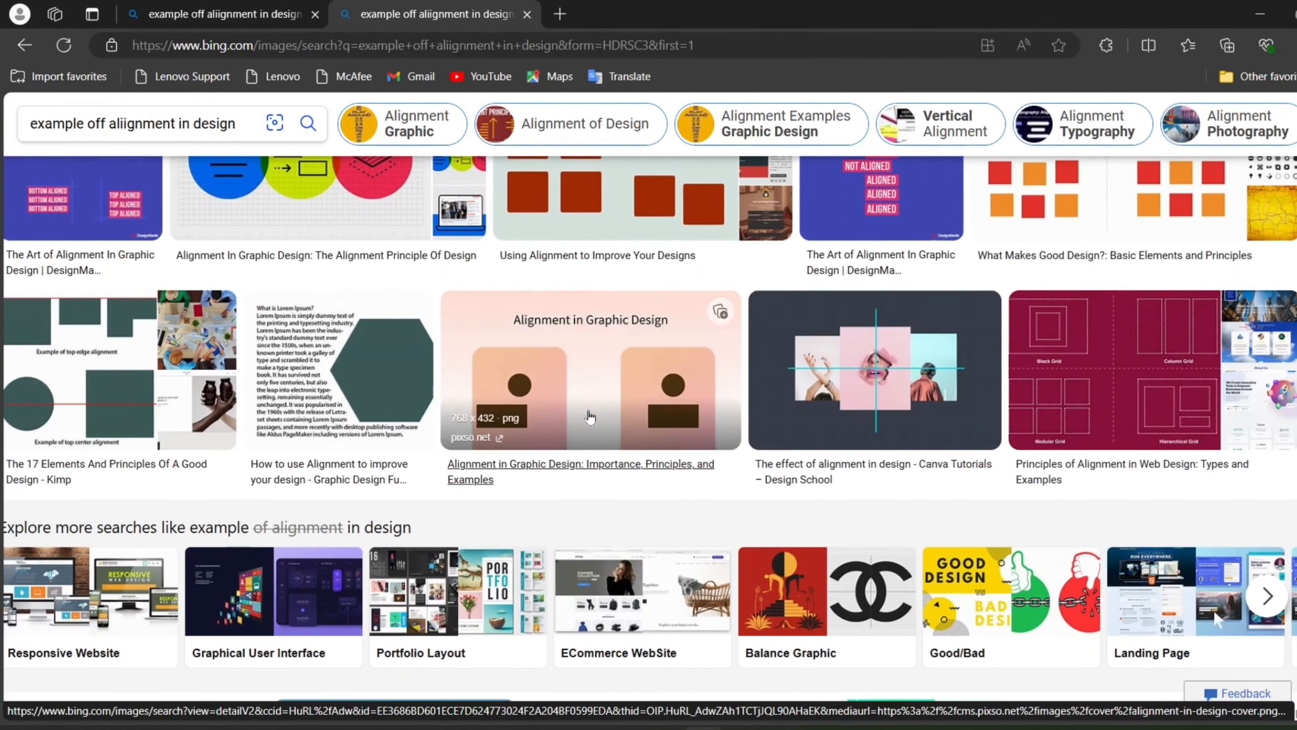
scroll(591, 415, up, 2)
scroll(590, 415, down, 5)
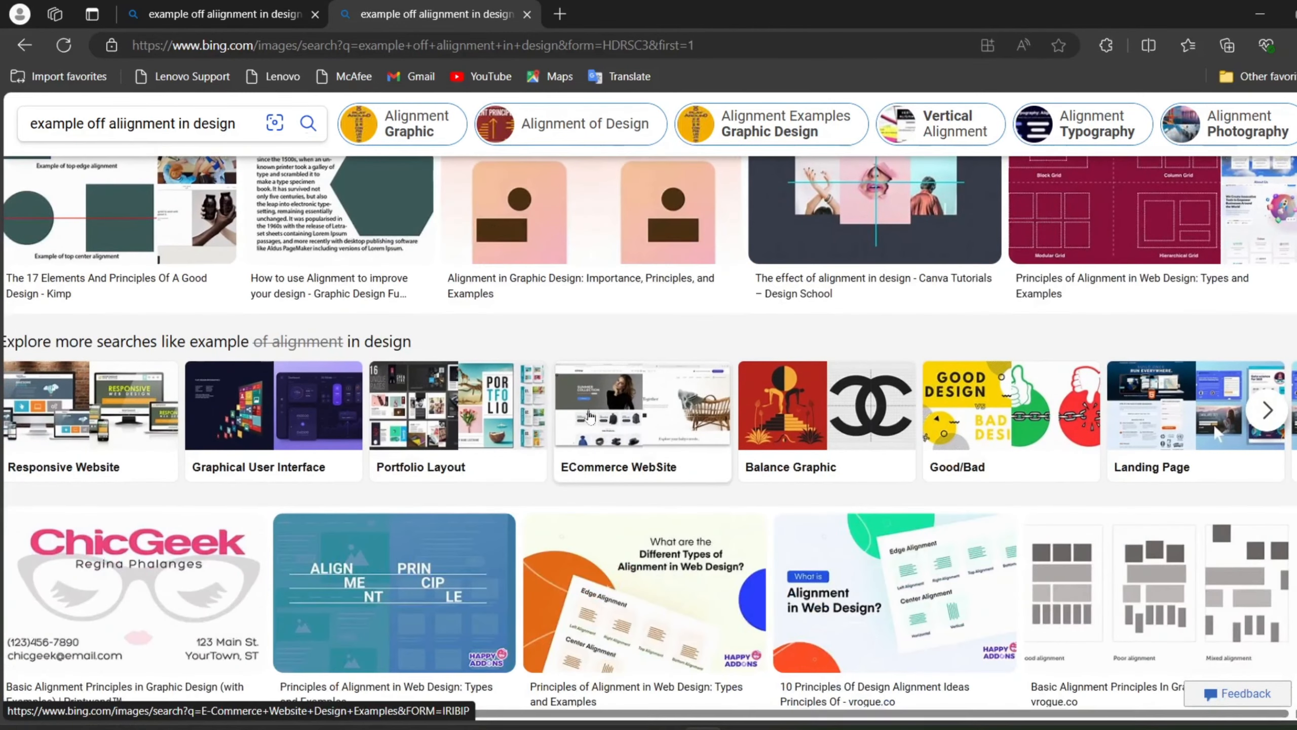
scroll(590, 416, right, 3)
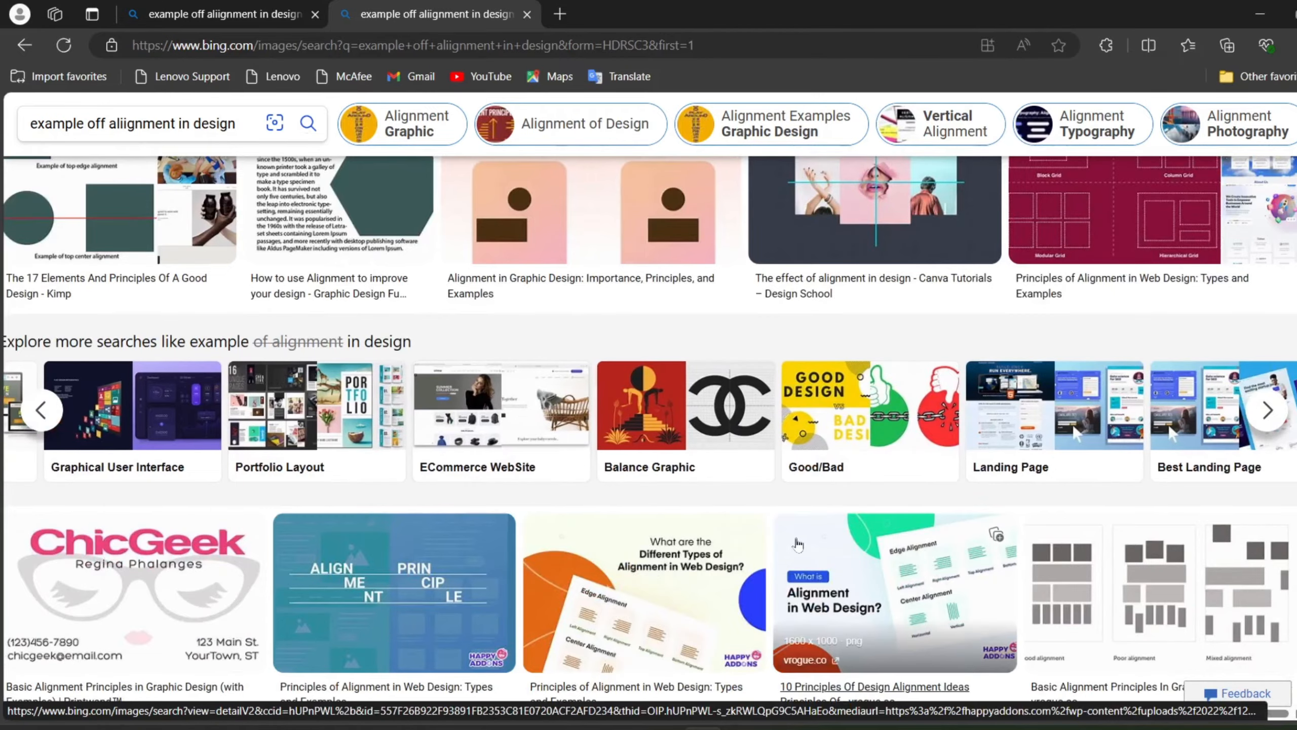
scroll(798, 544, down, 6)
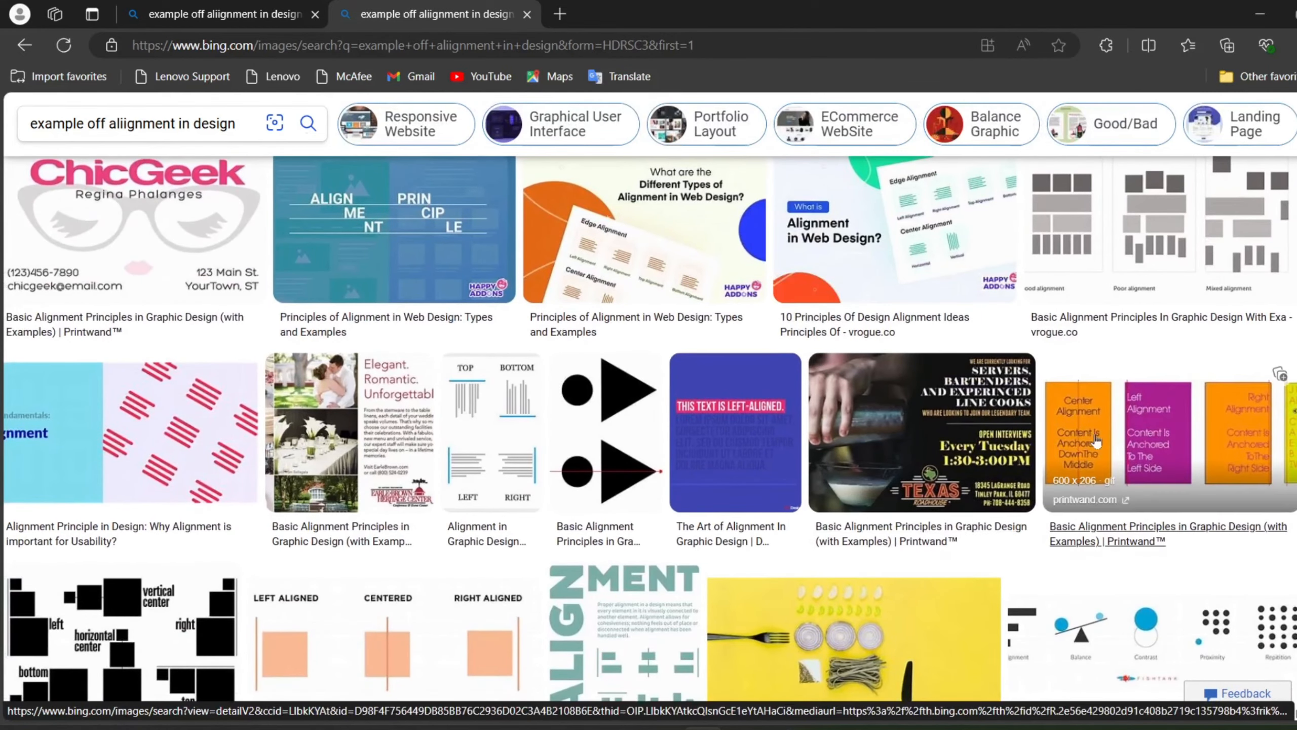
scroll(1095, 440, up, 6)
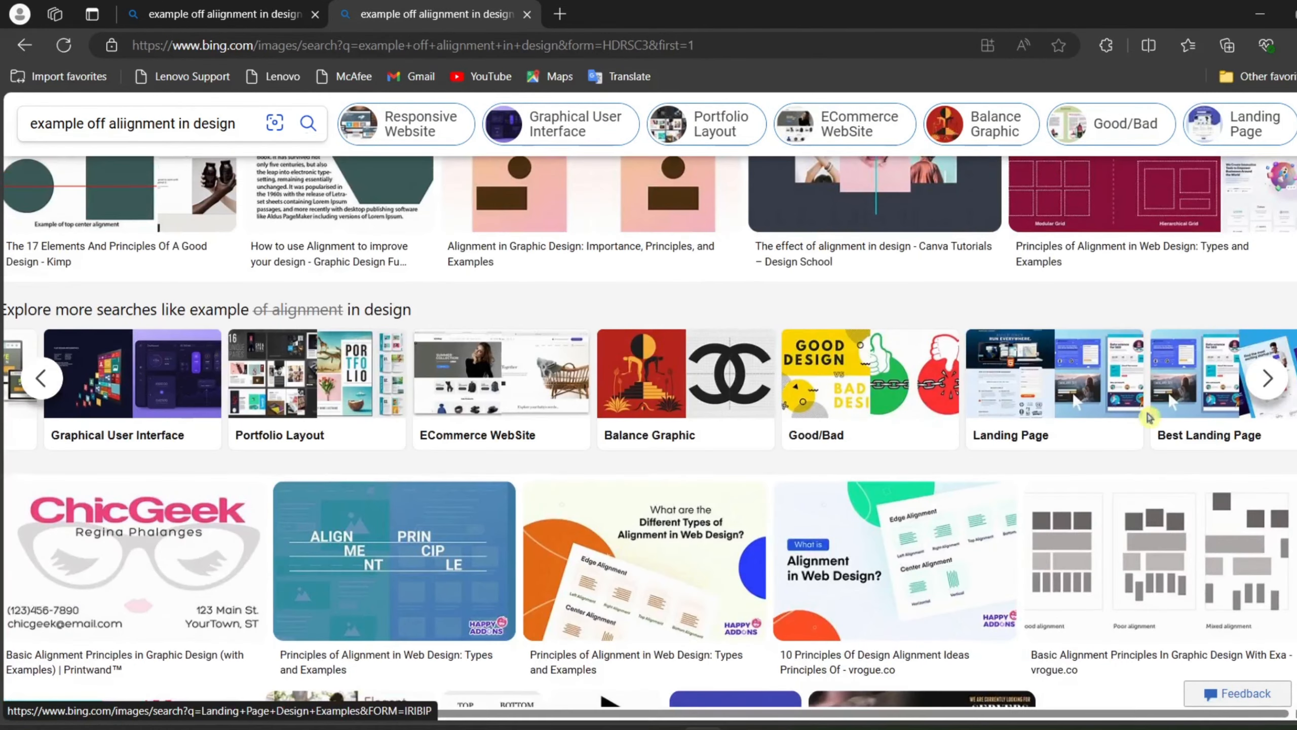
Step: Open the vrogue.co image comparing good, poor and mixed alignment, check the next image, and return to it
click(1085, 564)
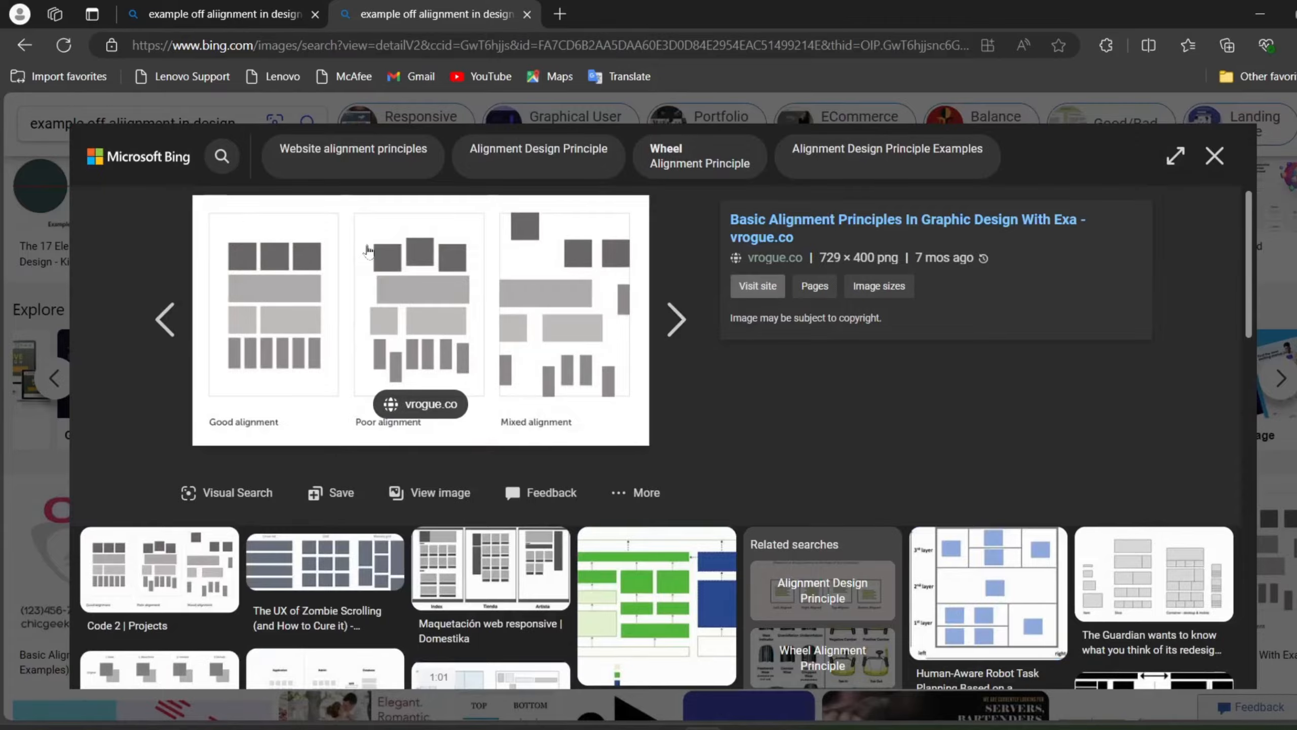
key(Right)
click(169, 321)
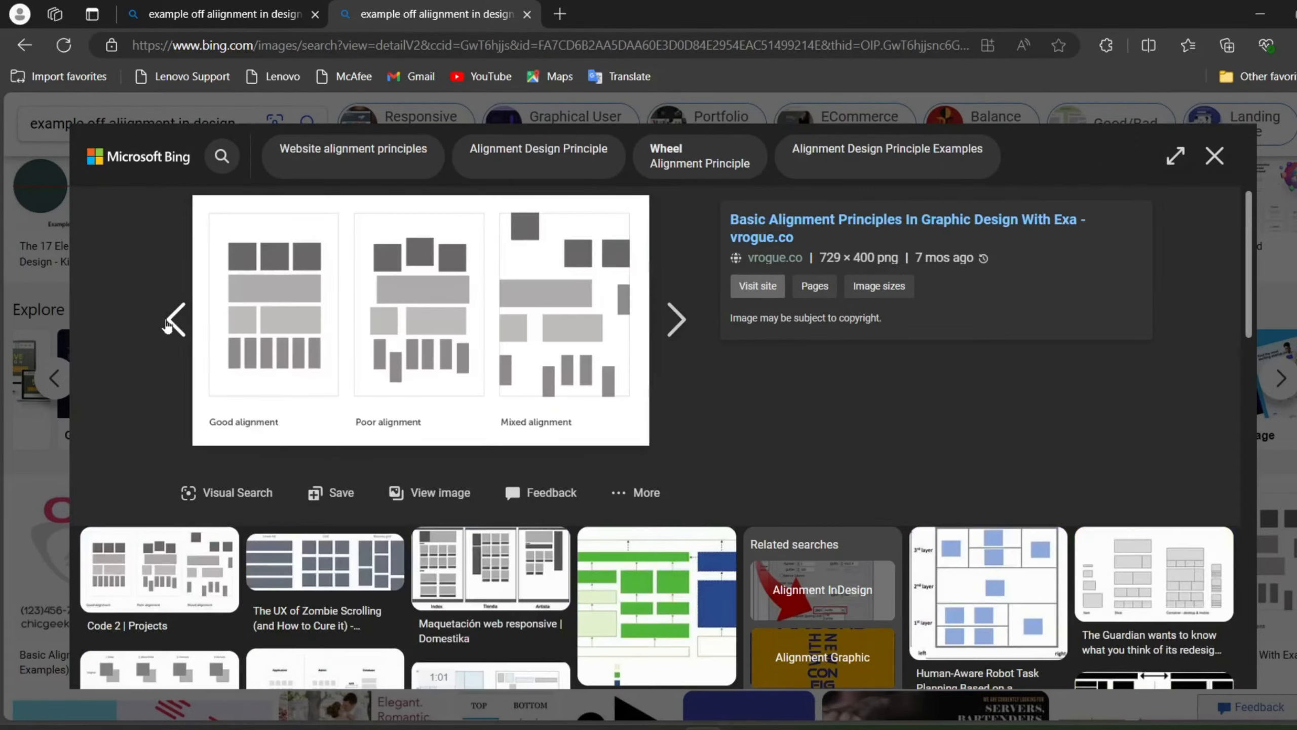
Step: Look back through the preceding alignment example images, ending at the graphicdesignfundamentals.com hexagon layout, and close the image viewer
click(167, 325)
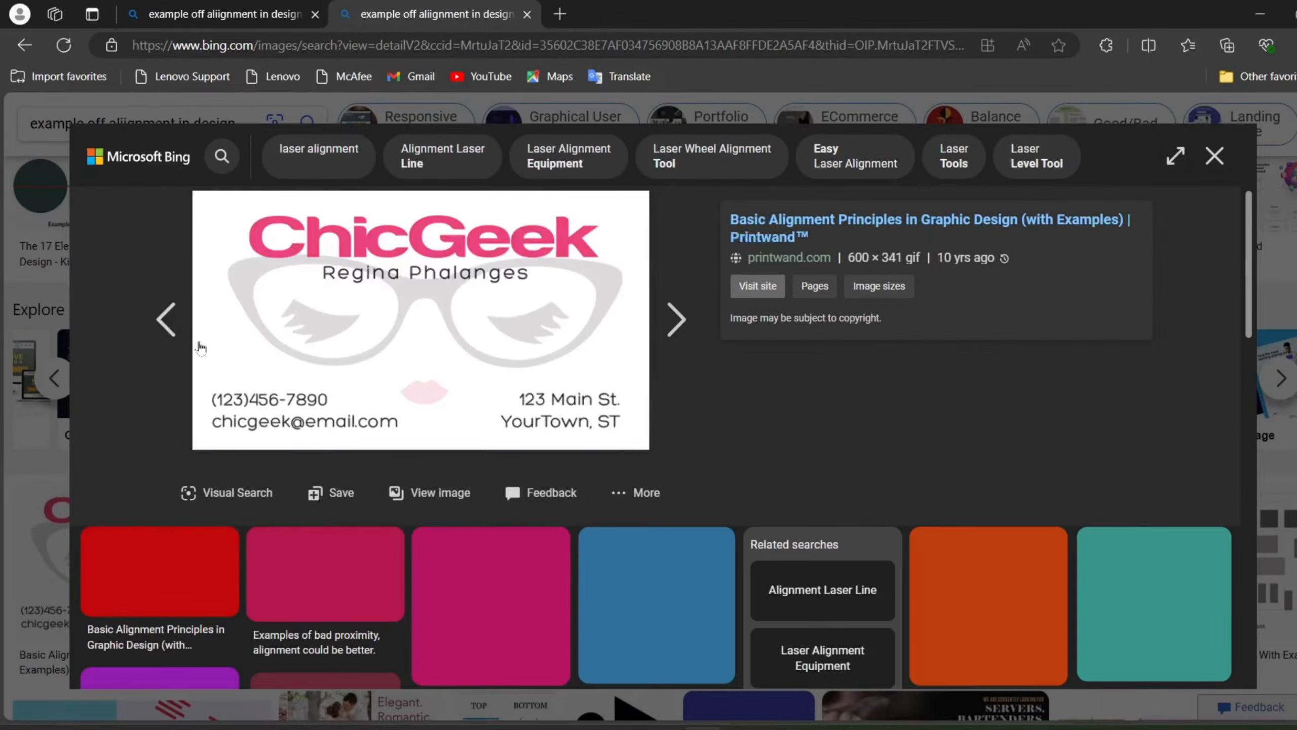
click(161, 334)
click(160, 336)
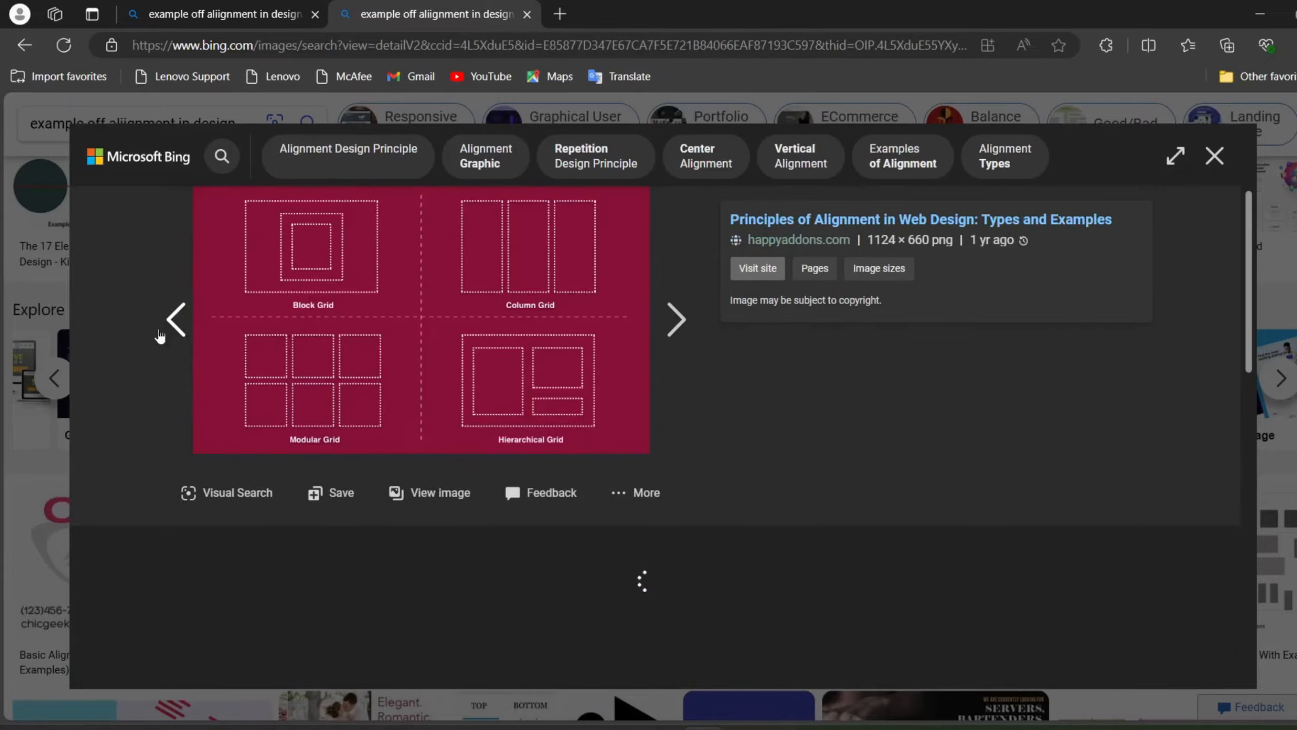
click(160, 337)
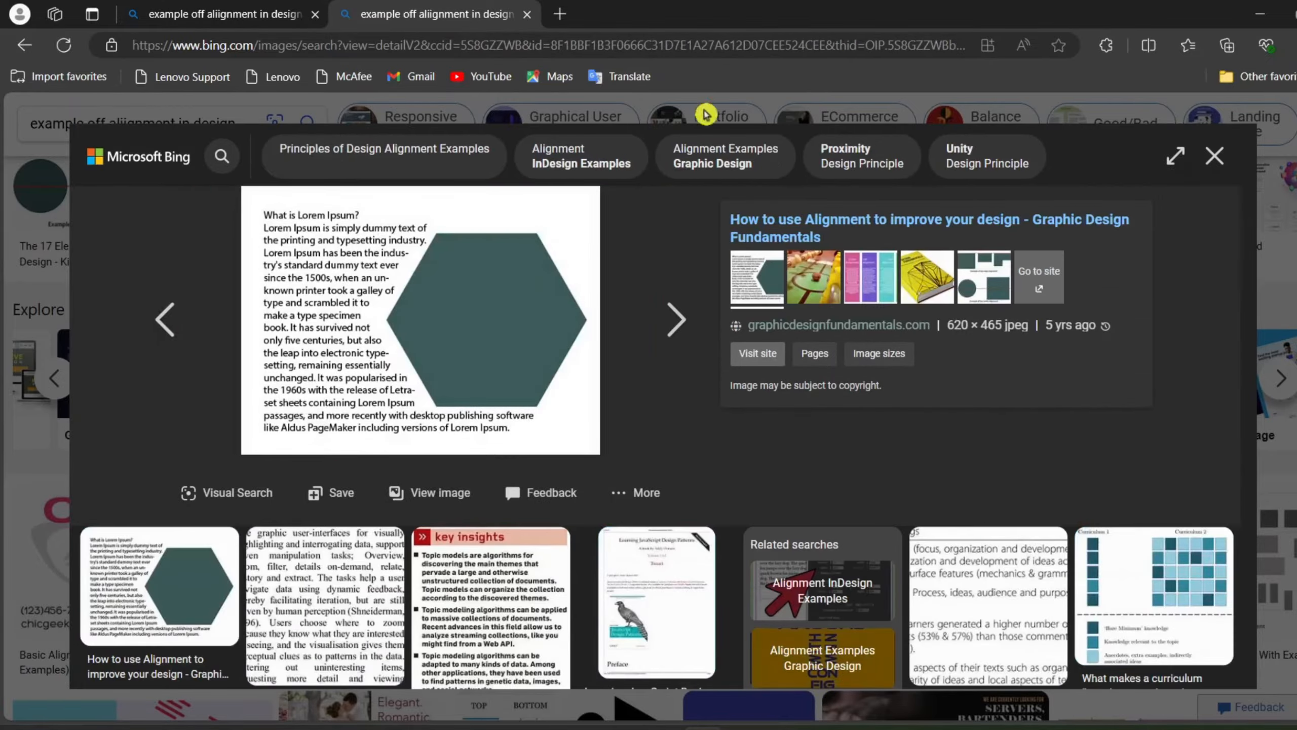
click(1215, 164)
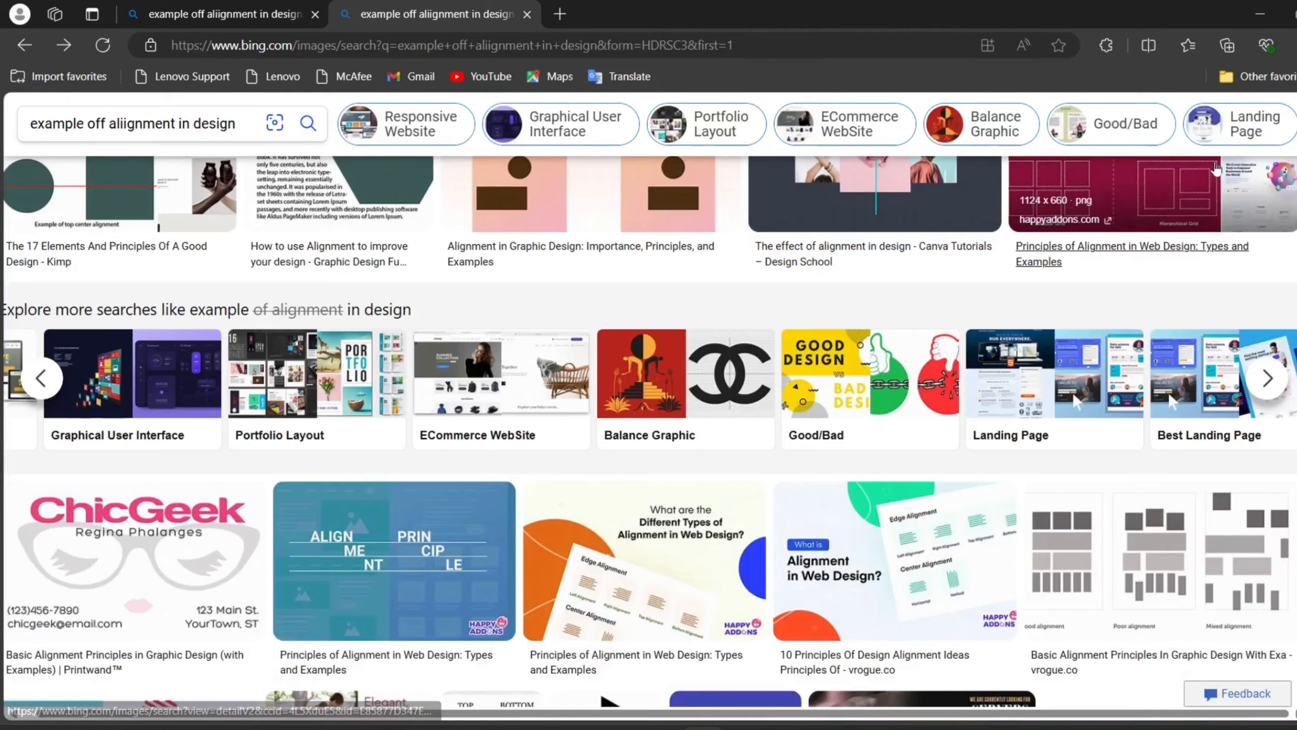
Step: Open the vrogue.co image comparing good, poor and mixed alignment and copy it to the clipboard
click(1086, 562)
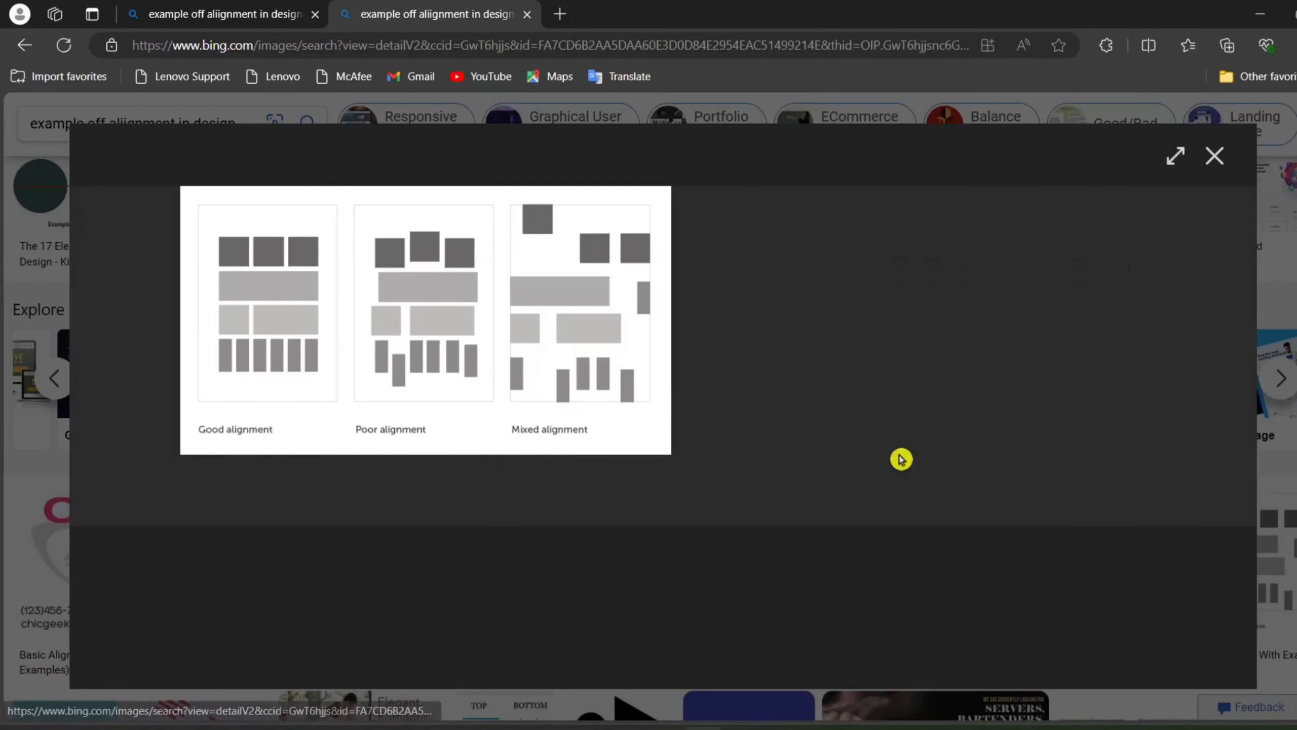
right_click(492, 356)
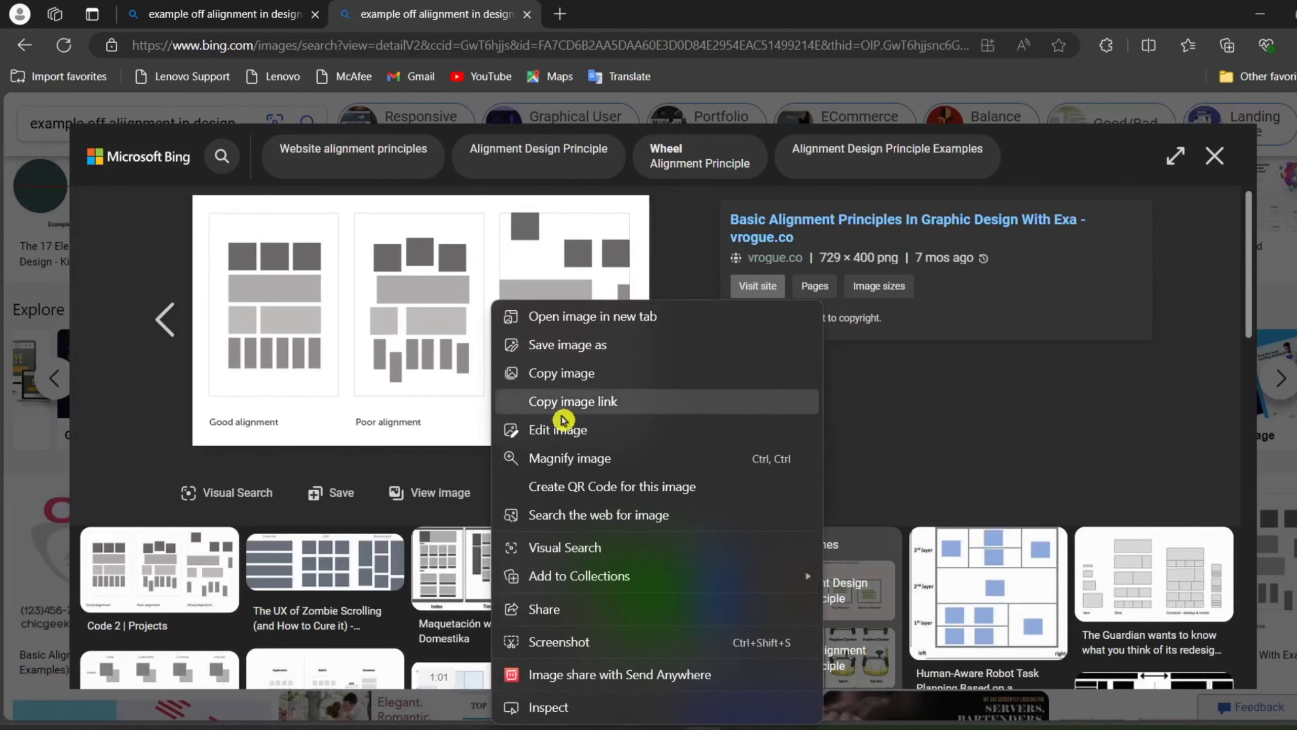
click(588, 372)
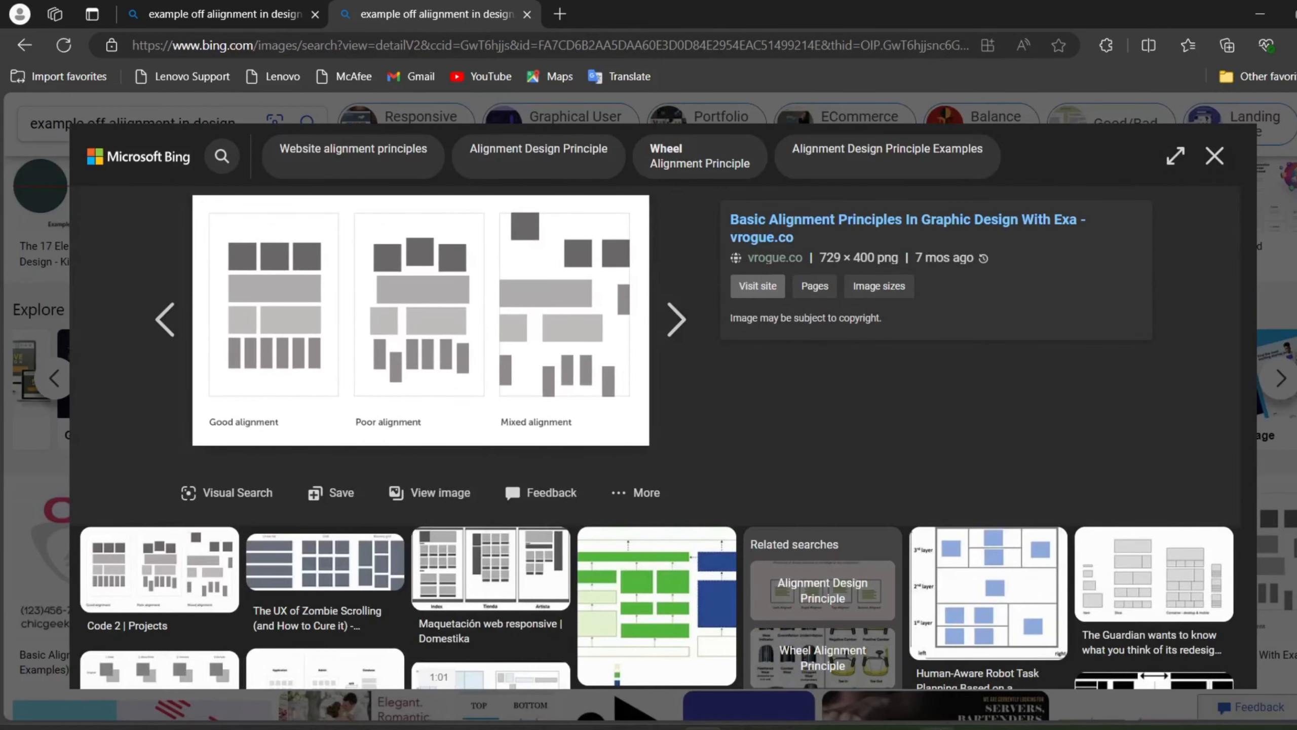
Step: Switch to Photoshop and paste the copied alignment image into the Untitled-1 document
mouse_move(922, 724)
click(913, 648)
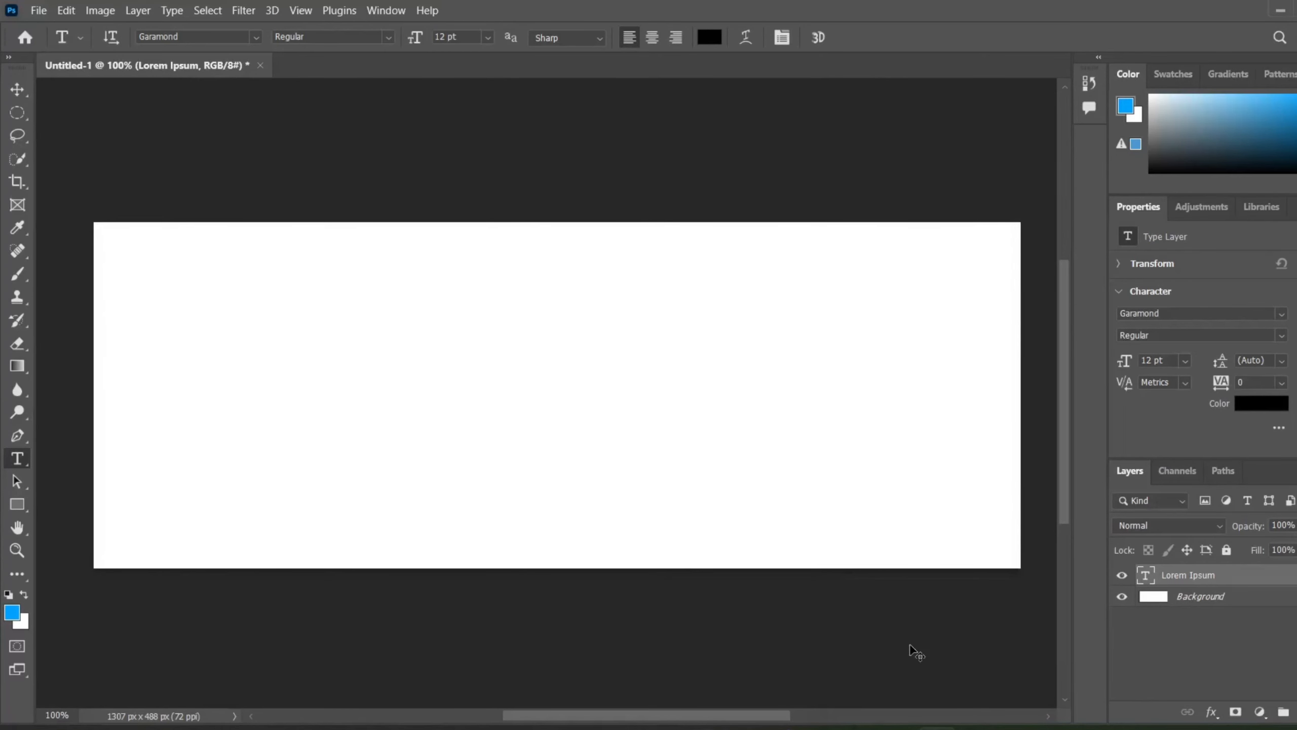
key(ctrl+v)
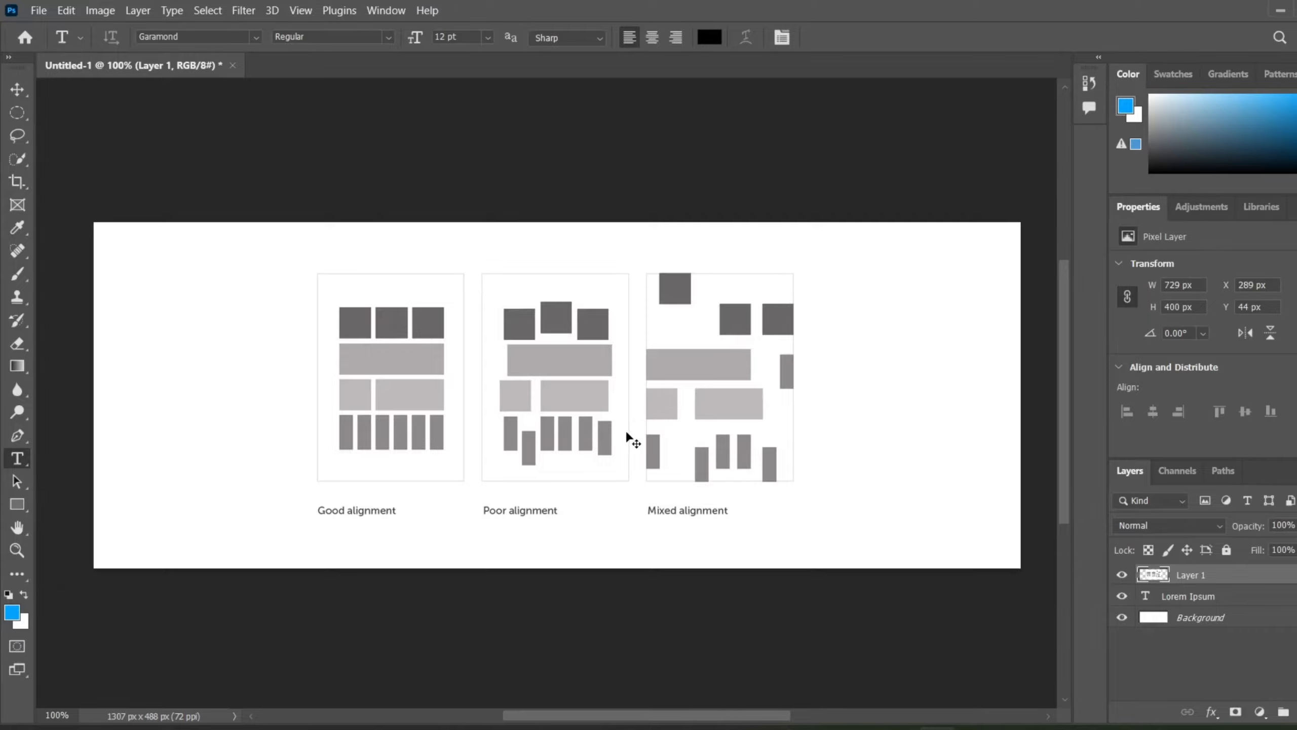
scroll(626, 429, up, 2)
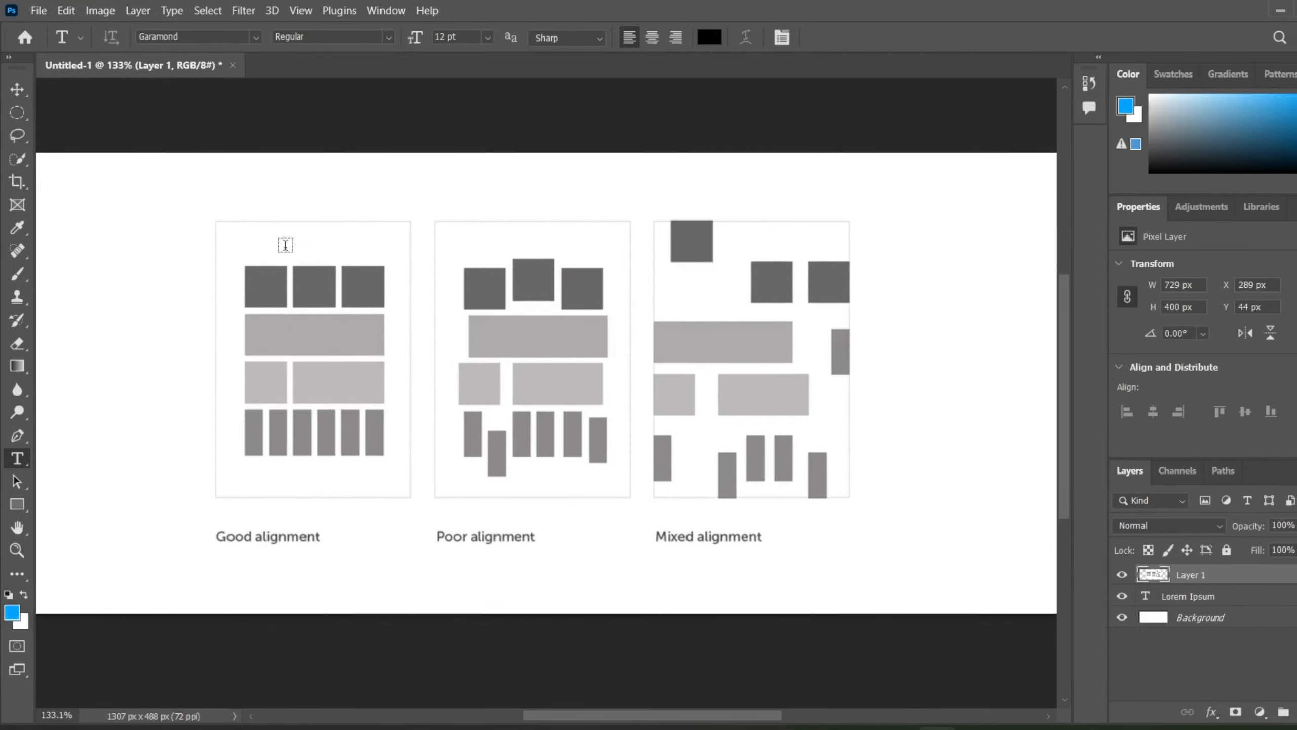
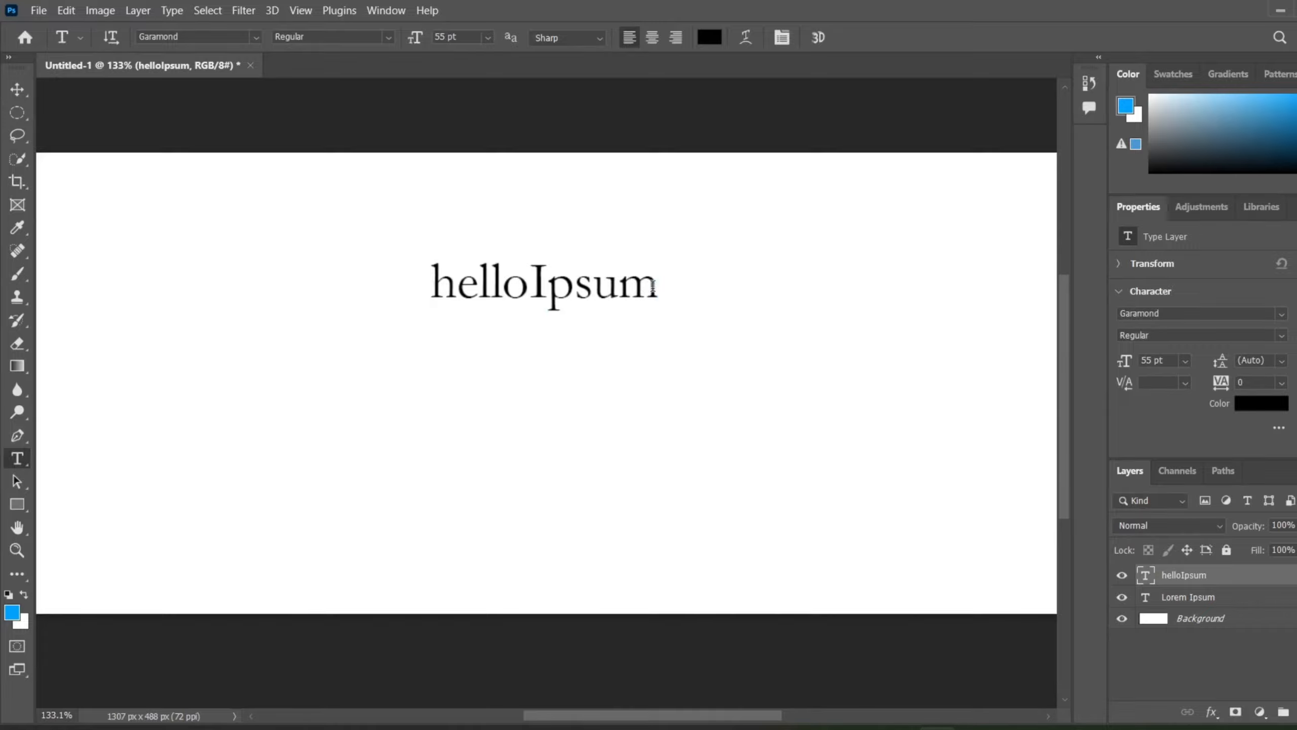
Step: Replace the whole text of the helloIpsum text layer with "hello"
click(655, 287)
key(ctrl+a)
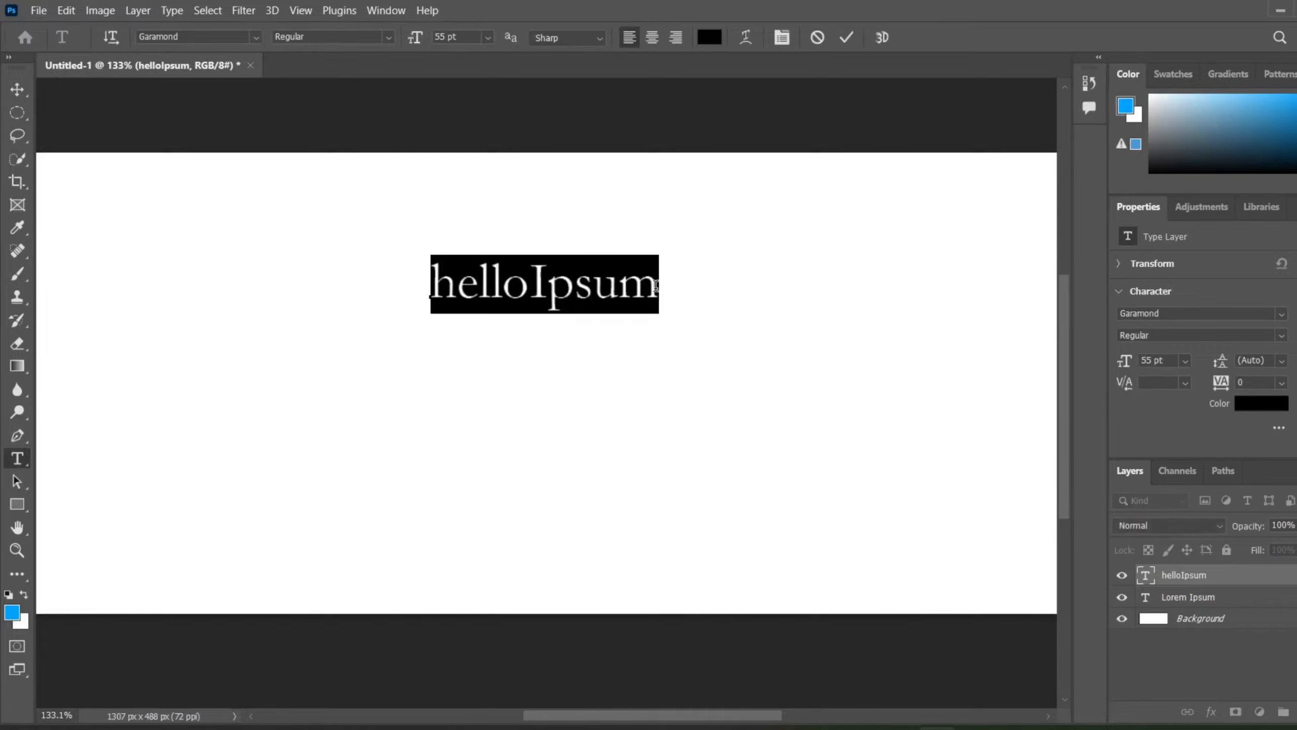
key(BackSpace)
text(hello)
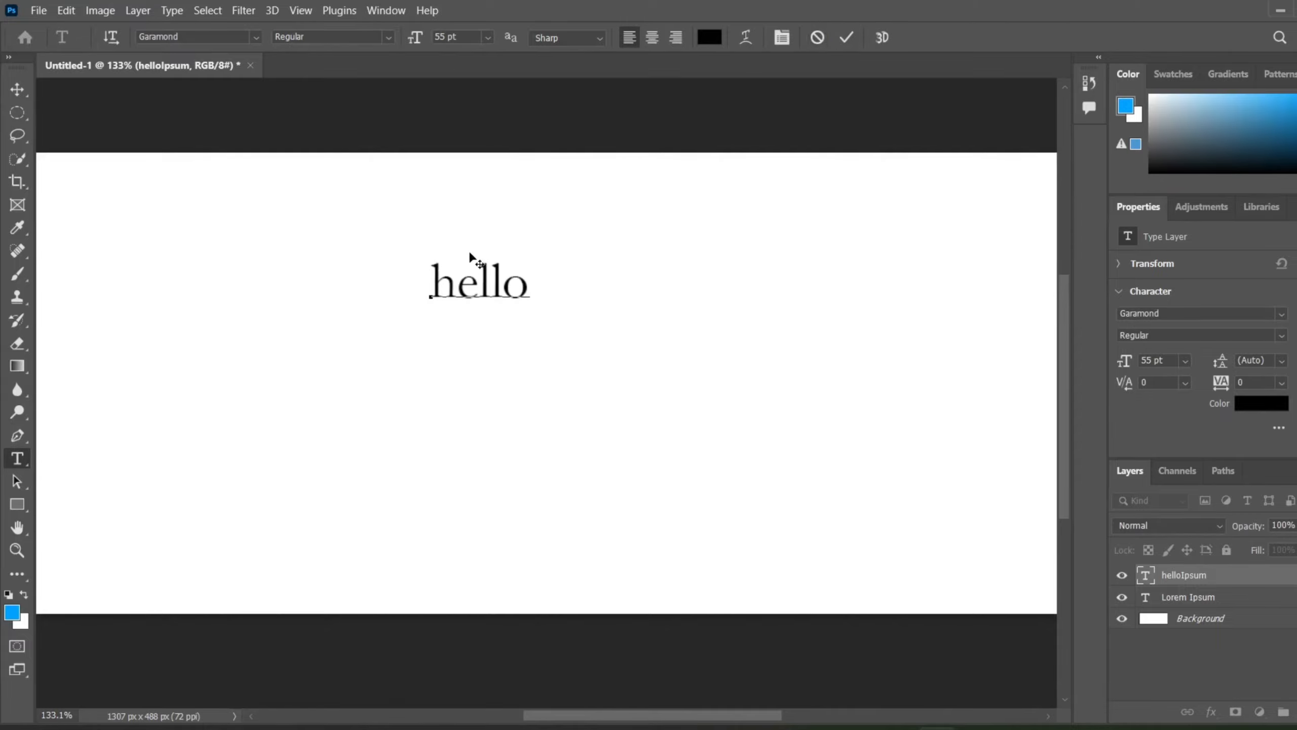
Step: Set the whole "hello" text to the Bold style of Garamond and commit the text edit
click(390, 37)
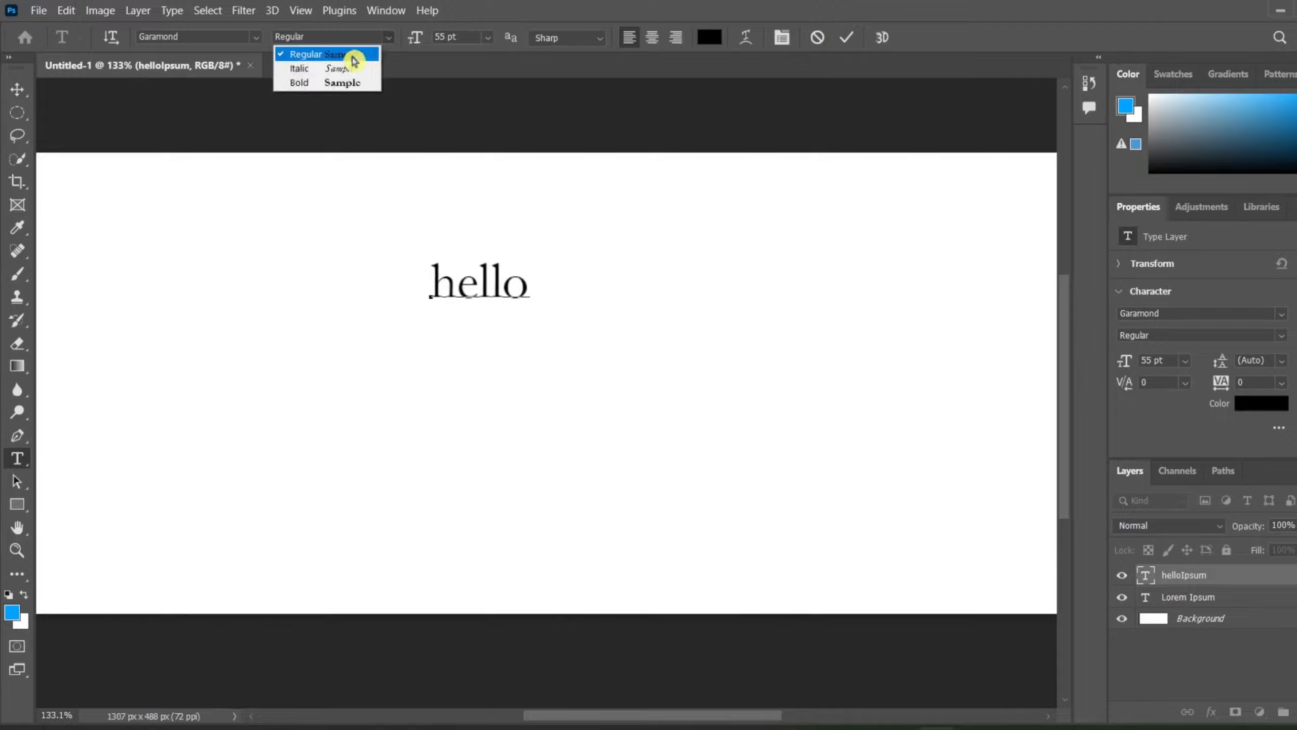
click(333, 82)
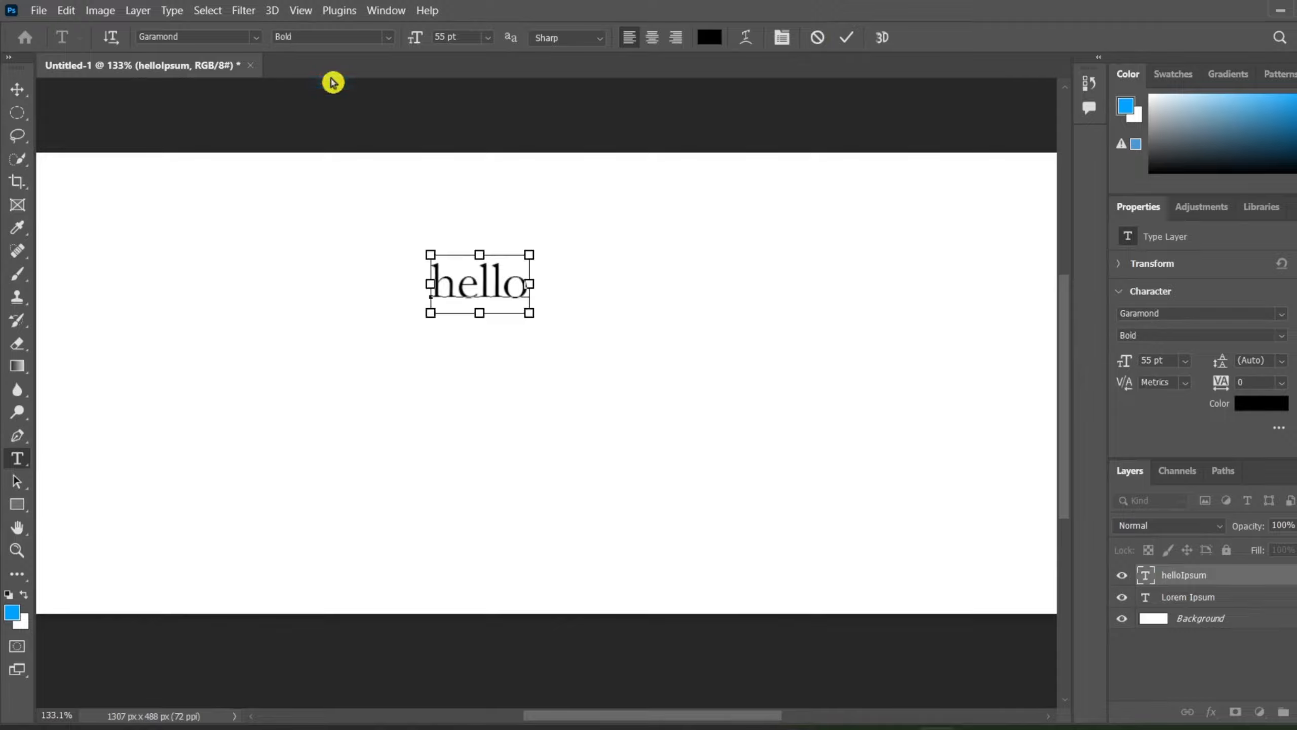
key(ctrl+a)
click(393, 40)
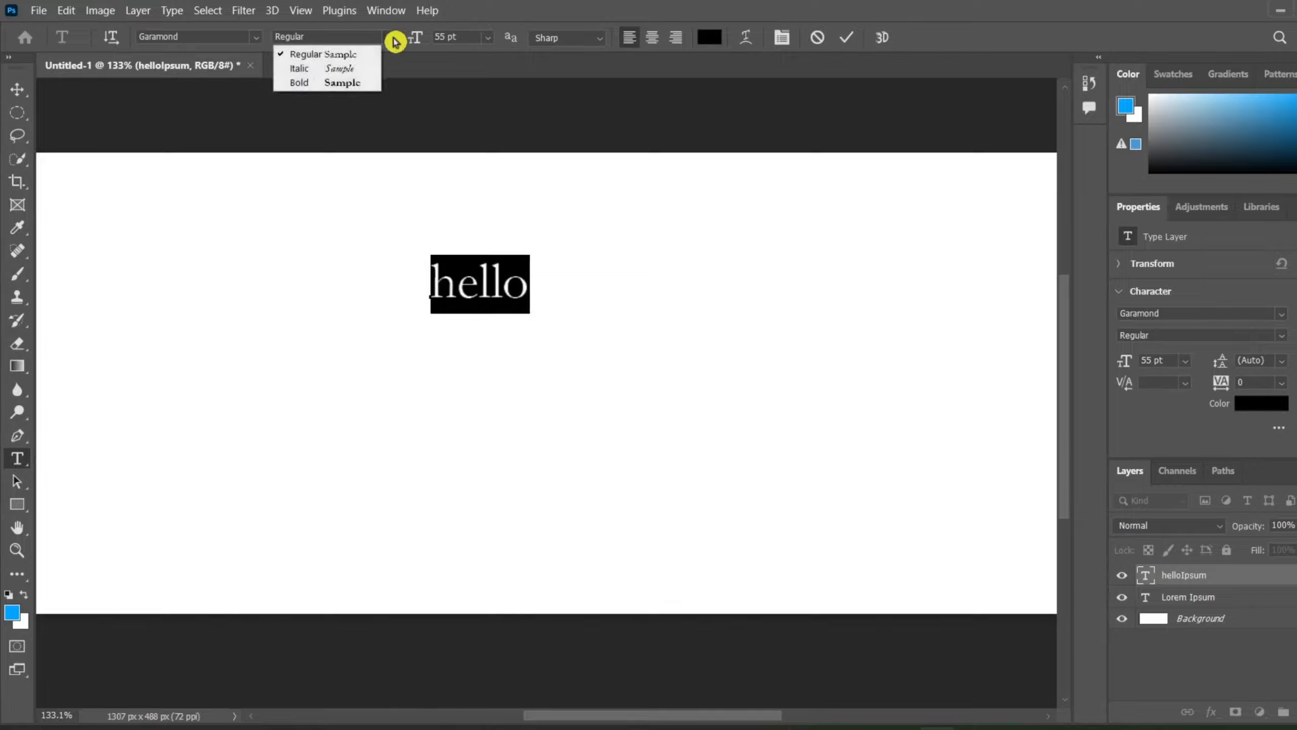
click(342, 83)
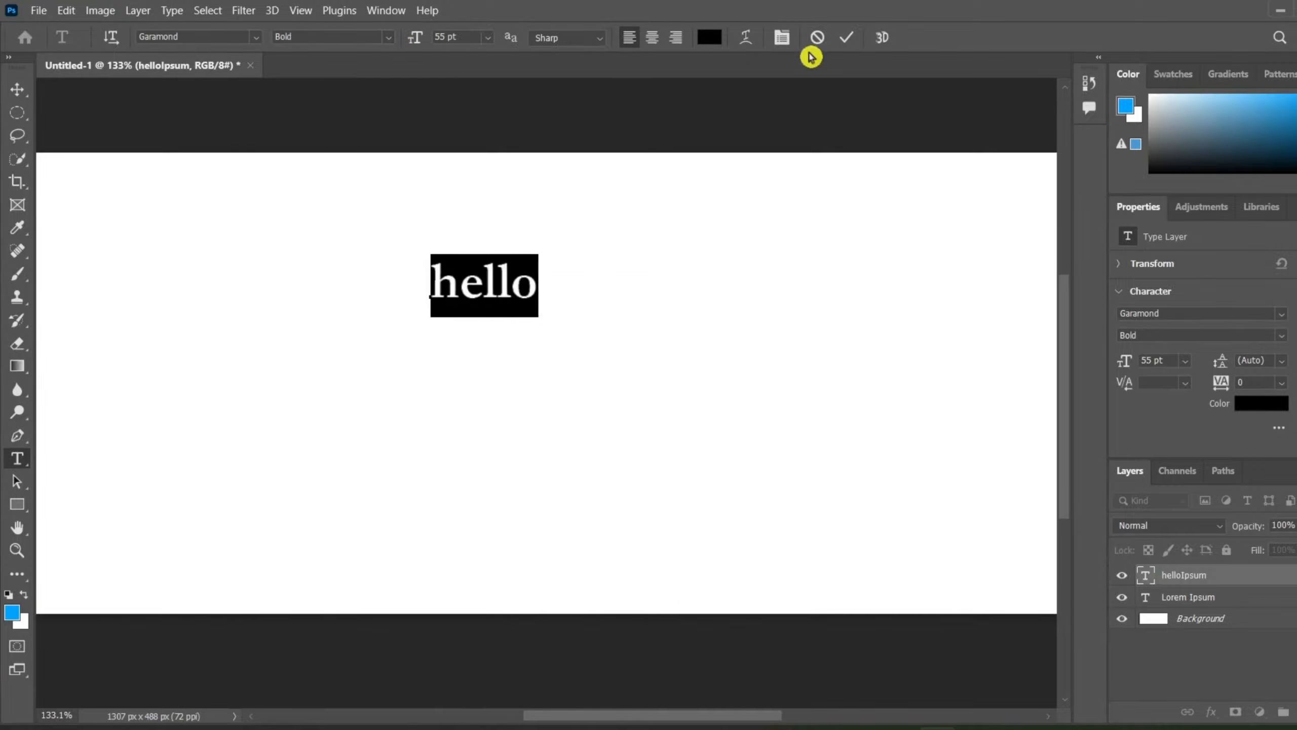
click(846, 41)
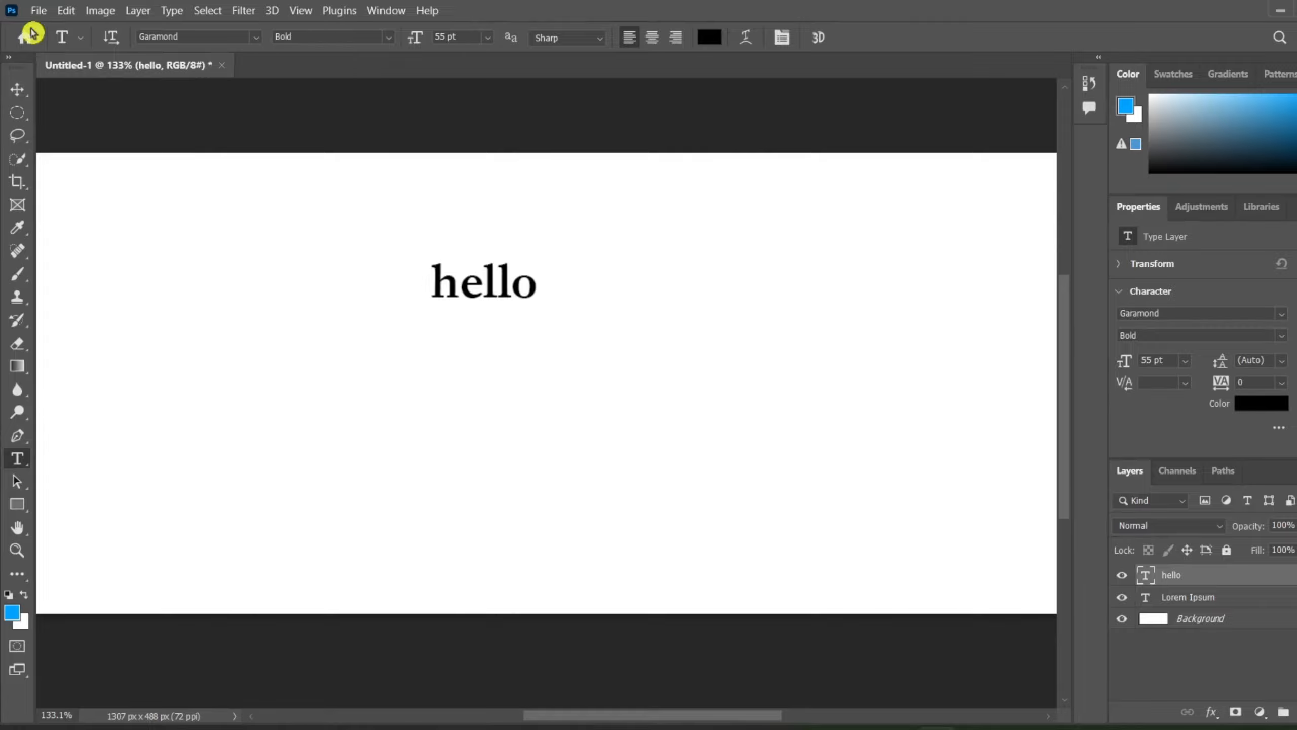
Step: Free-transform the "hello" text to about 170% width and 206% height, and move it to the upper-left area of the canvas
click(17, 89)
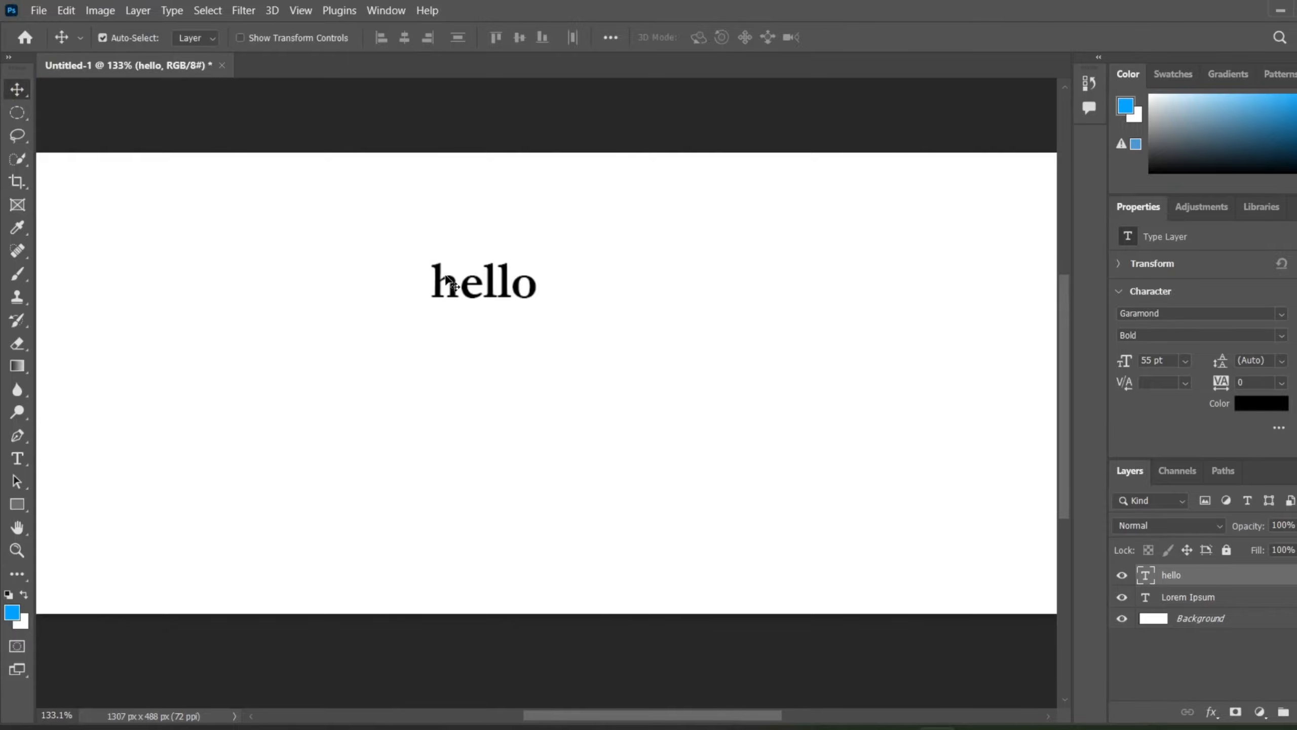
double_click(447, 281)
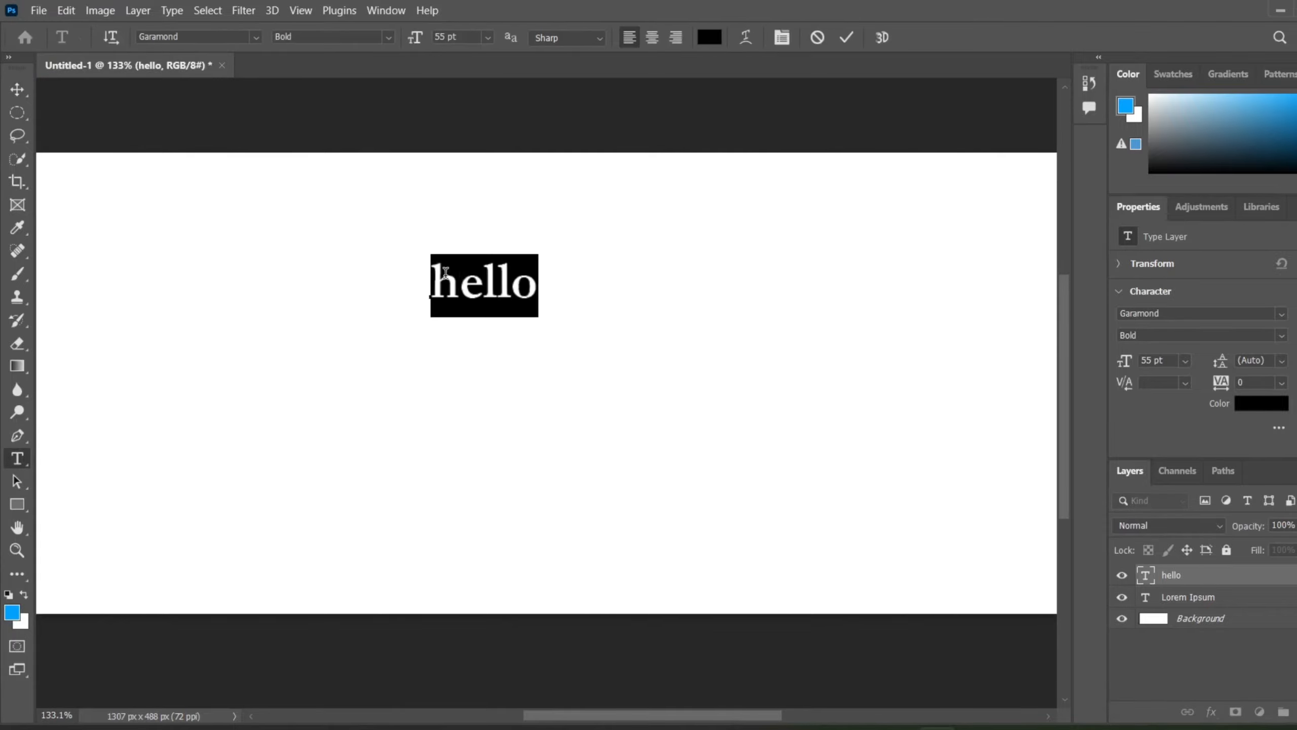
click(845, 34)
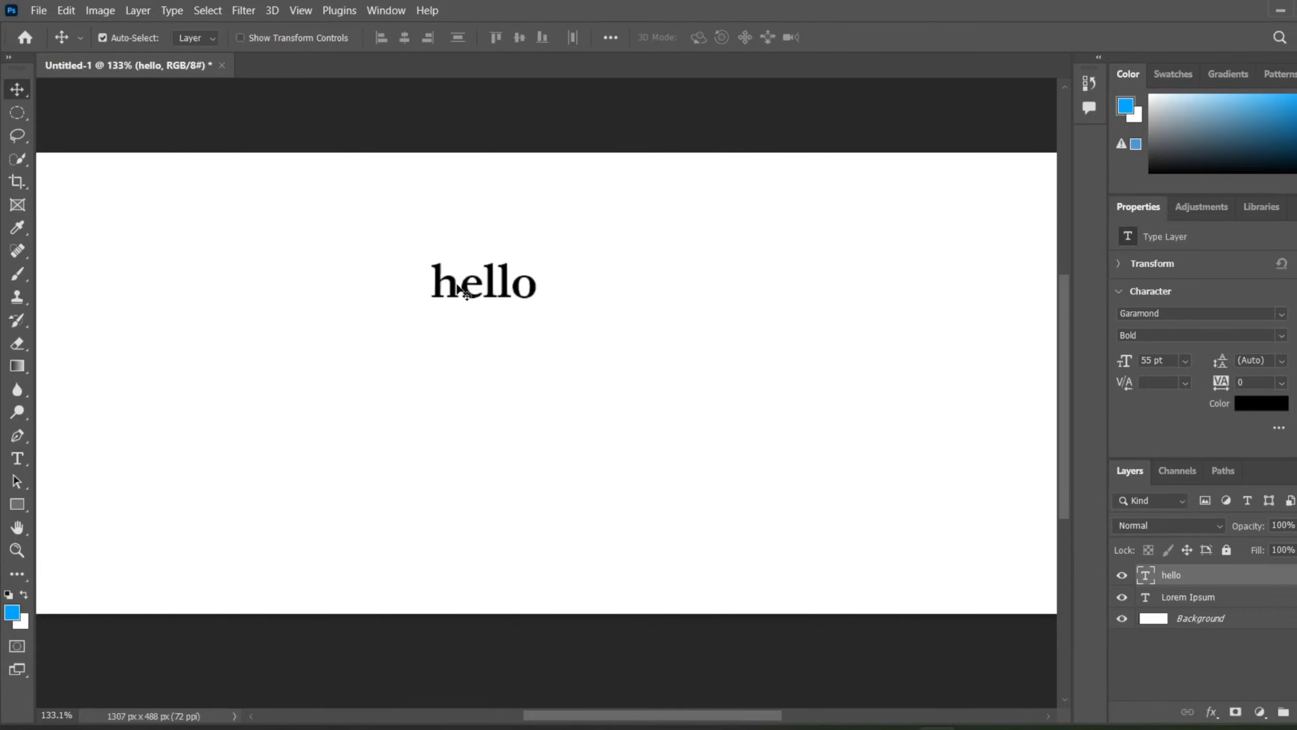
key(ctrl+t)
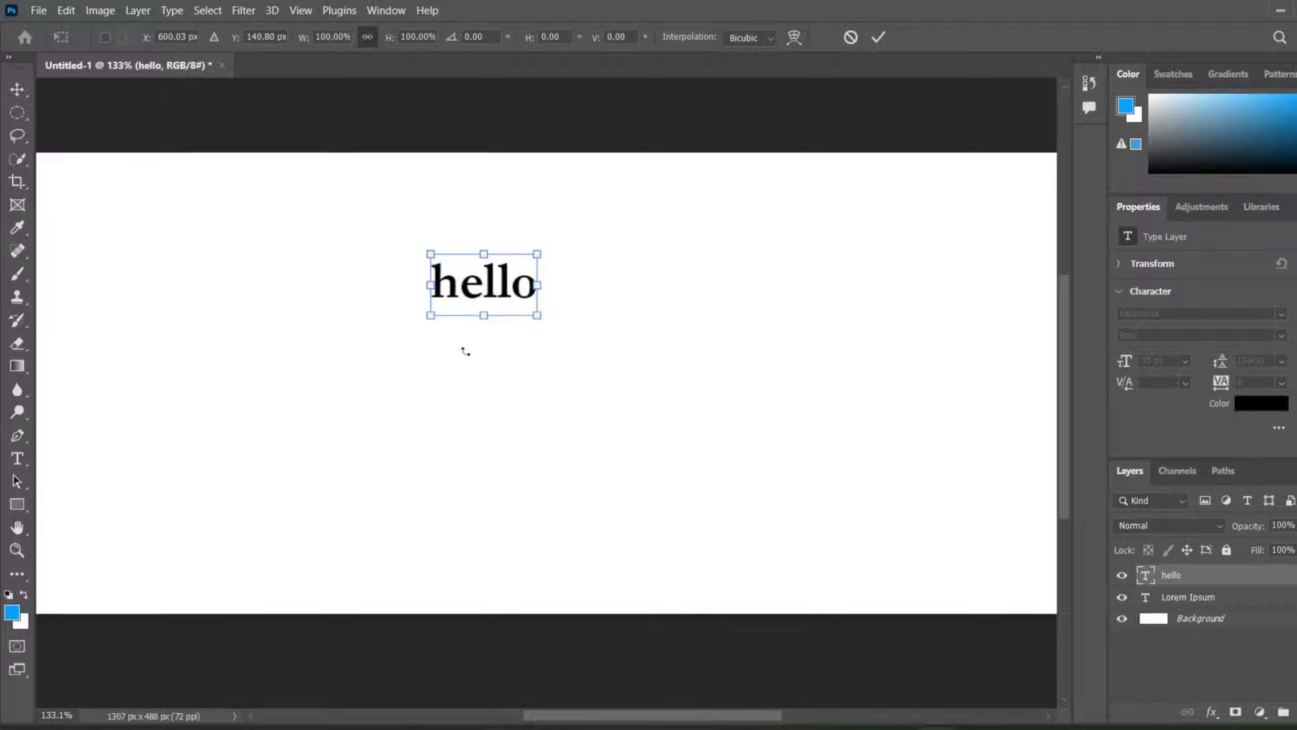
mouse_move(536, 315)
mouse_down()
mouse_move(732, 424)
mouse_move(526, 338)
mouse_up()
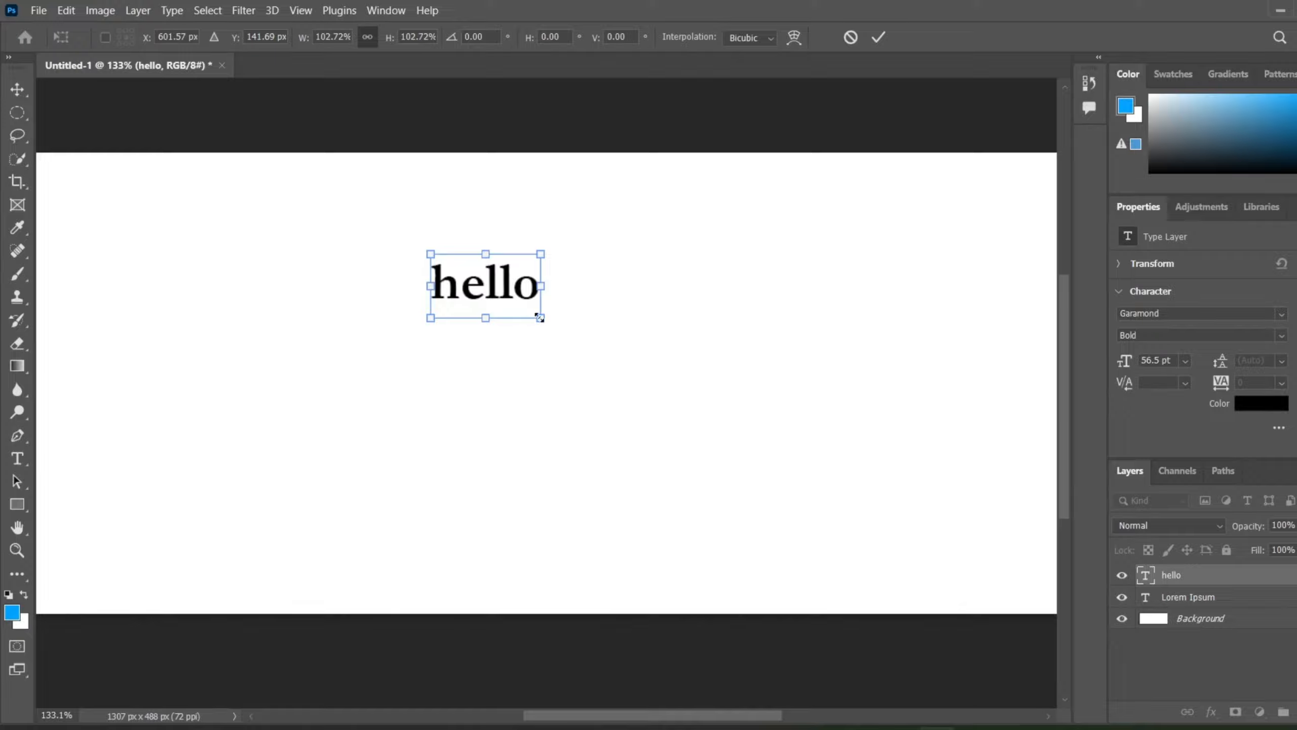
drag(539, 317, 561, 346)
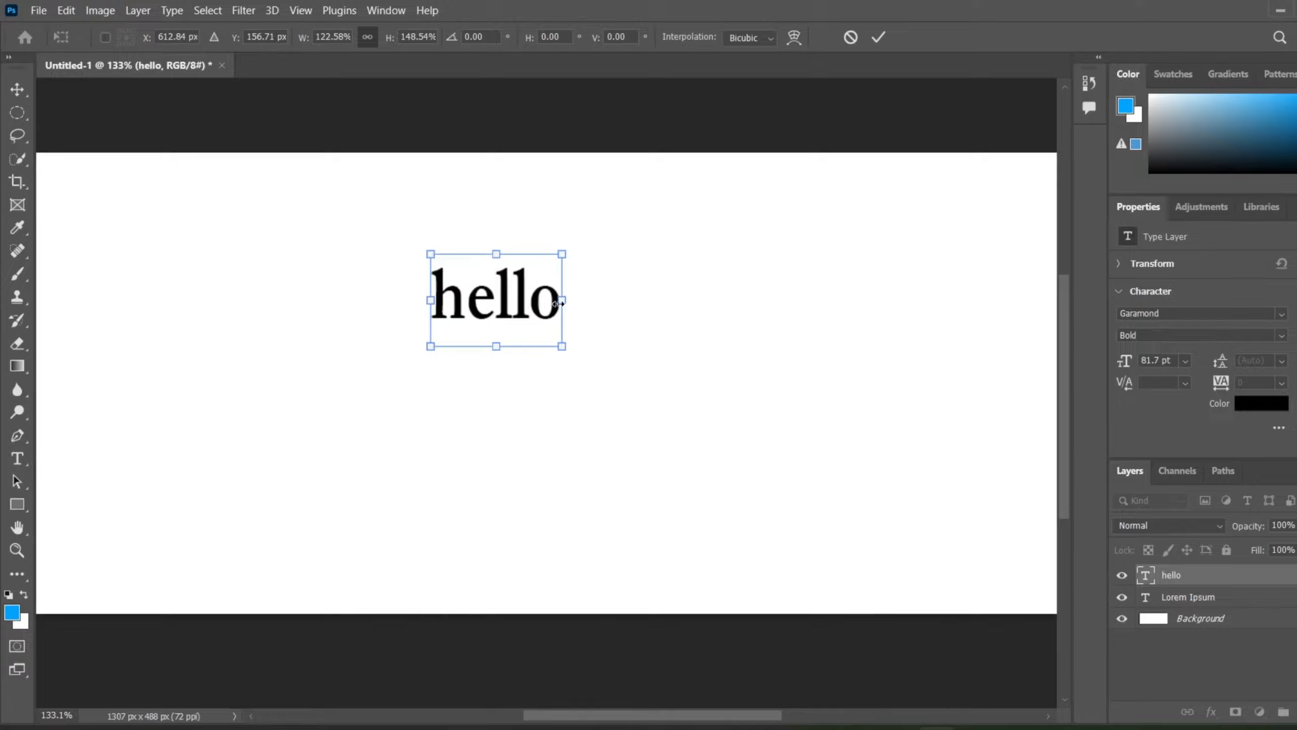
drag(560, 303, 591, 301)
mouse_move(511, 356)
mouse_down()
mouse_move(502, 293)
mouse_move(511, 371)
mouse_up()
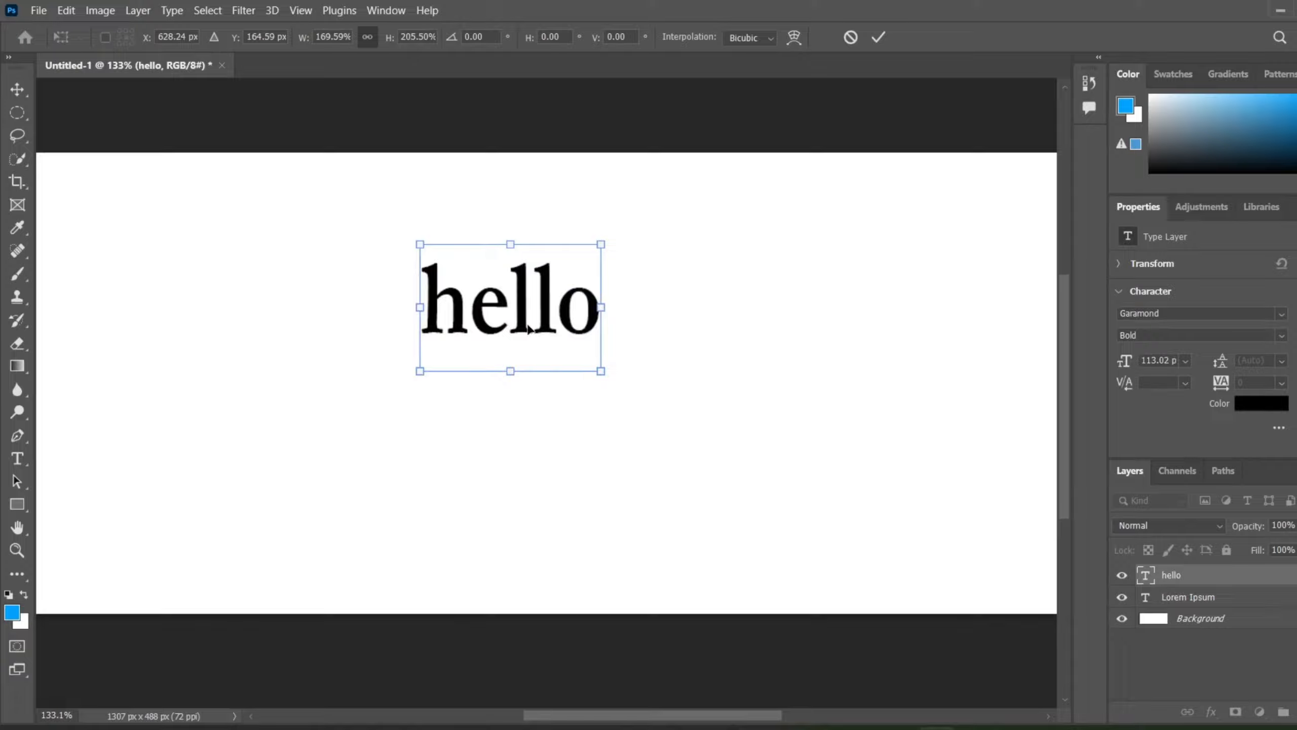
click(879, 37)
drag(552, 324, 194, 280)
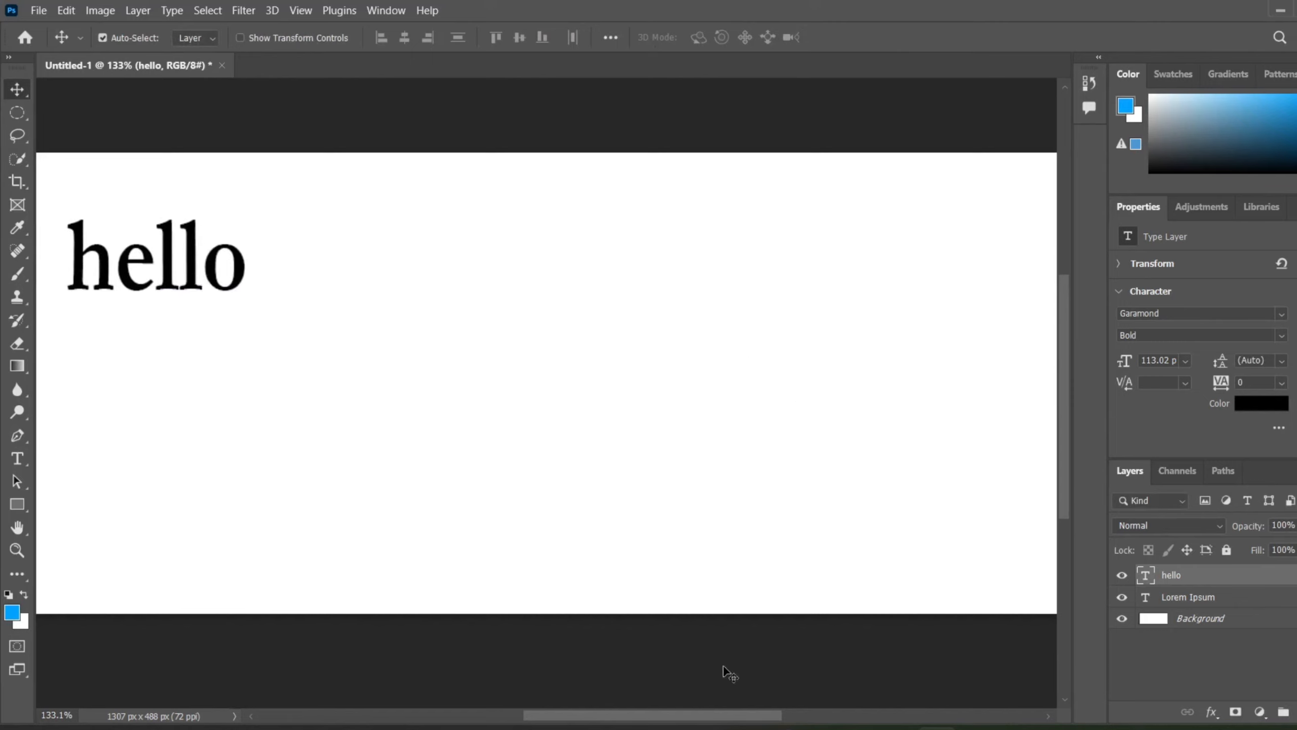
Step: Switch to Microsoft Edge, search for "cat" in a new tab and open the image results
click(871, 716)
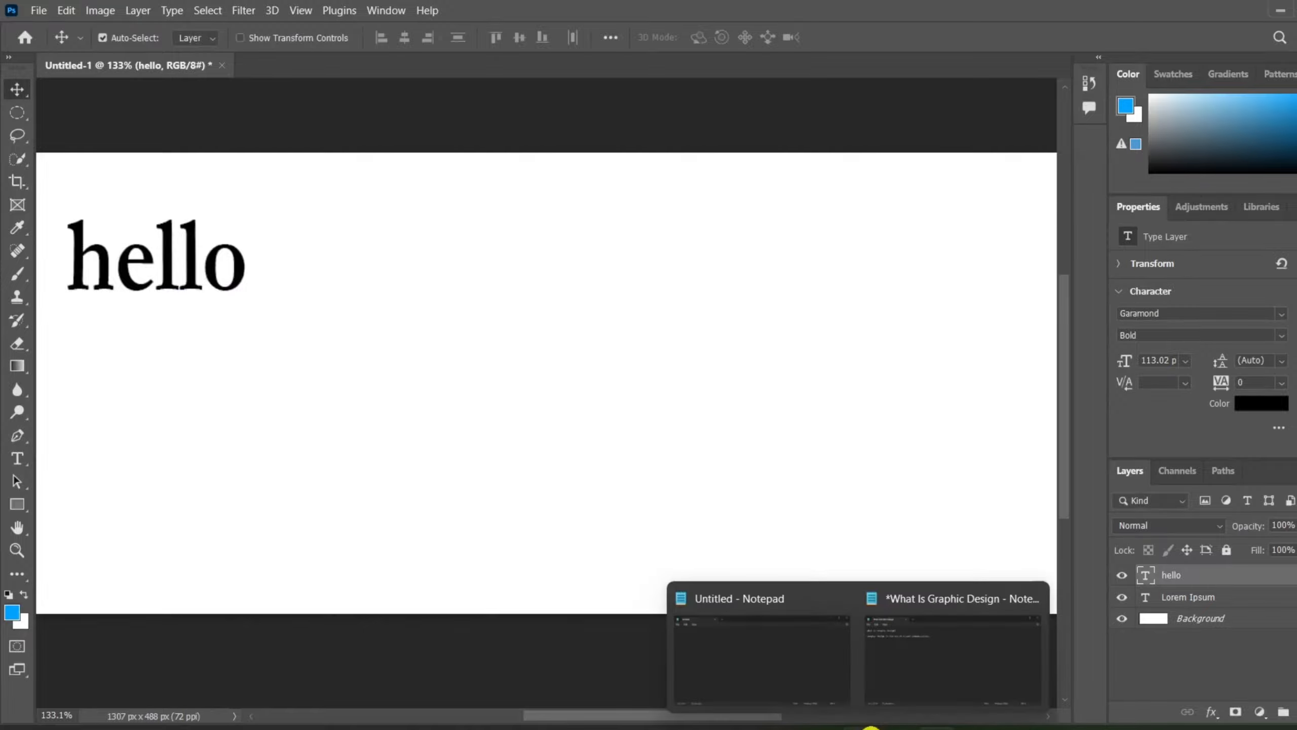
mouse_move(710, 723)
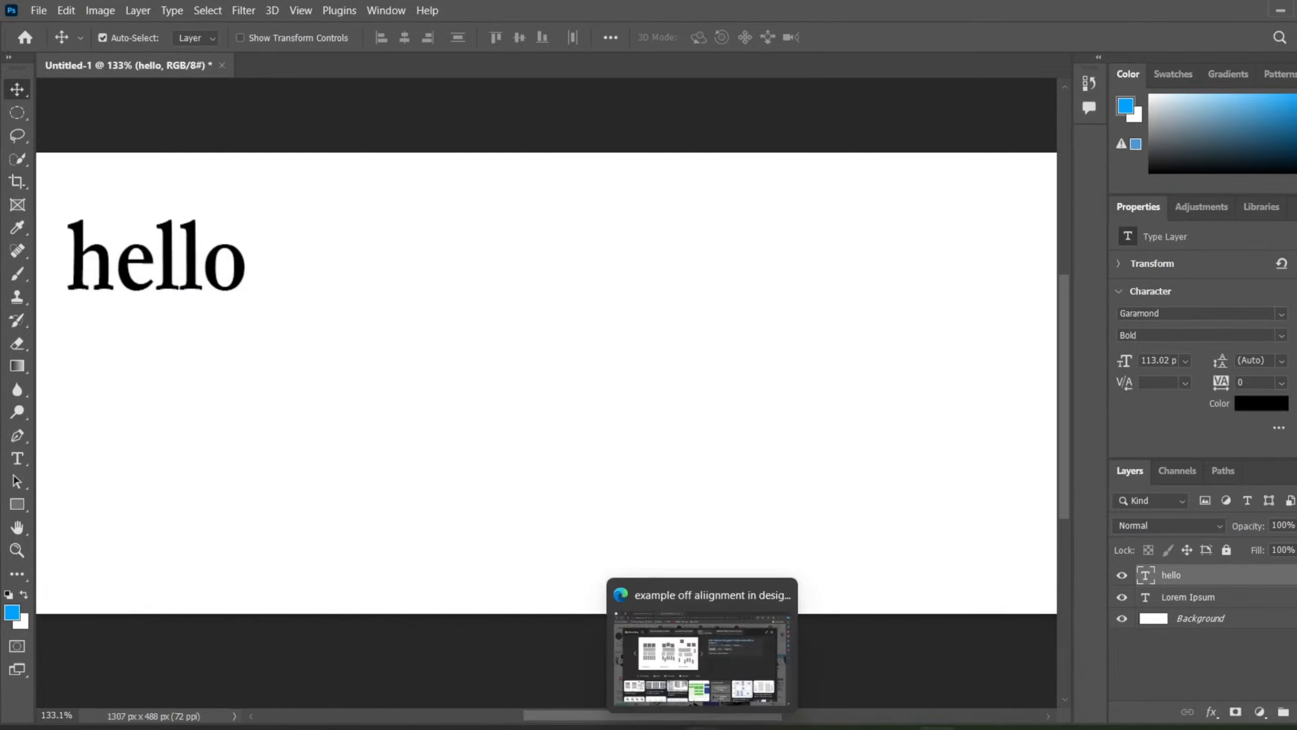
click(701, 620)
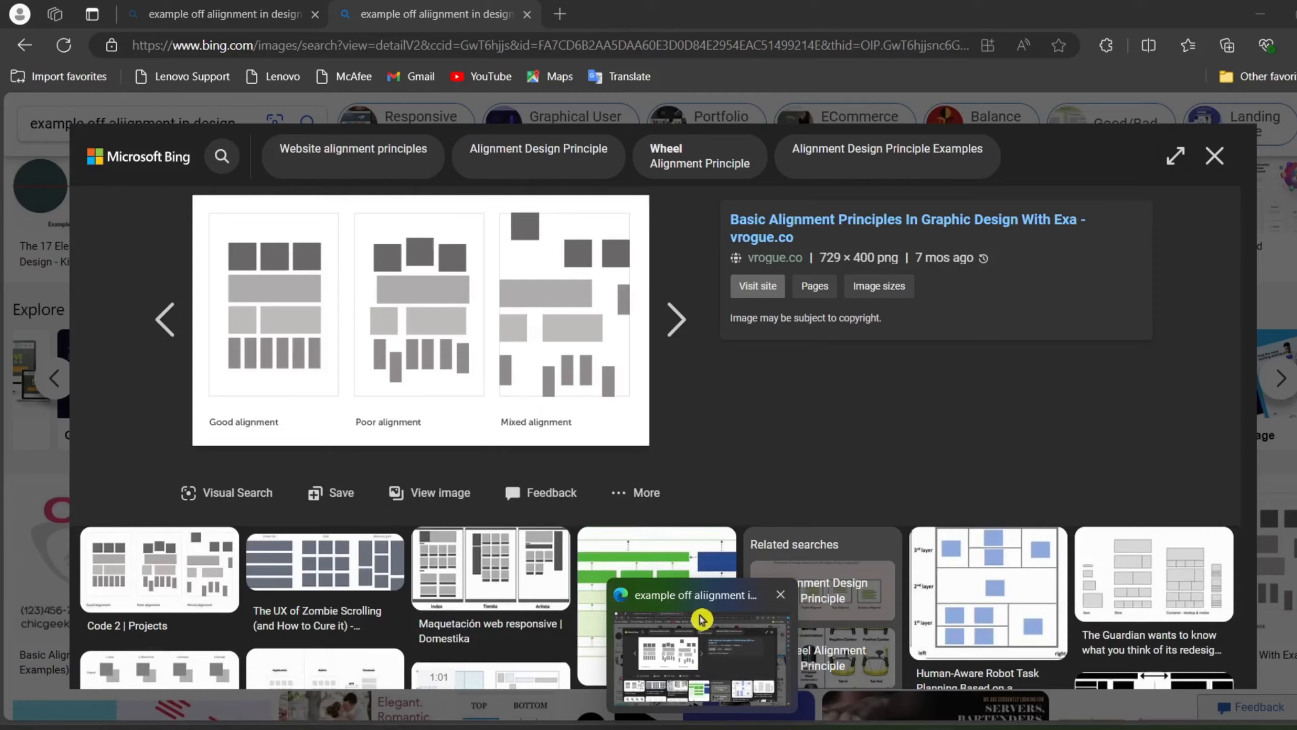
click(560, 13)
click(411, 124)
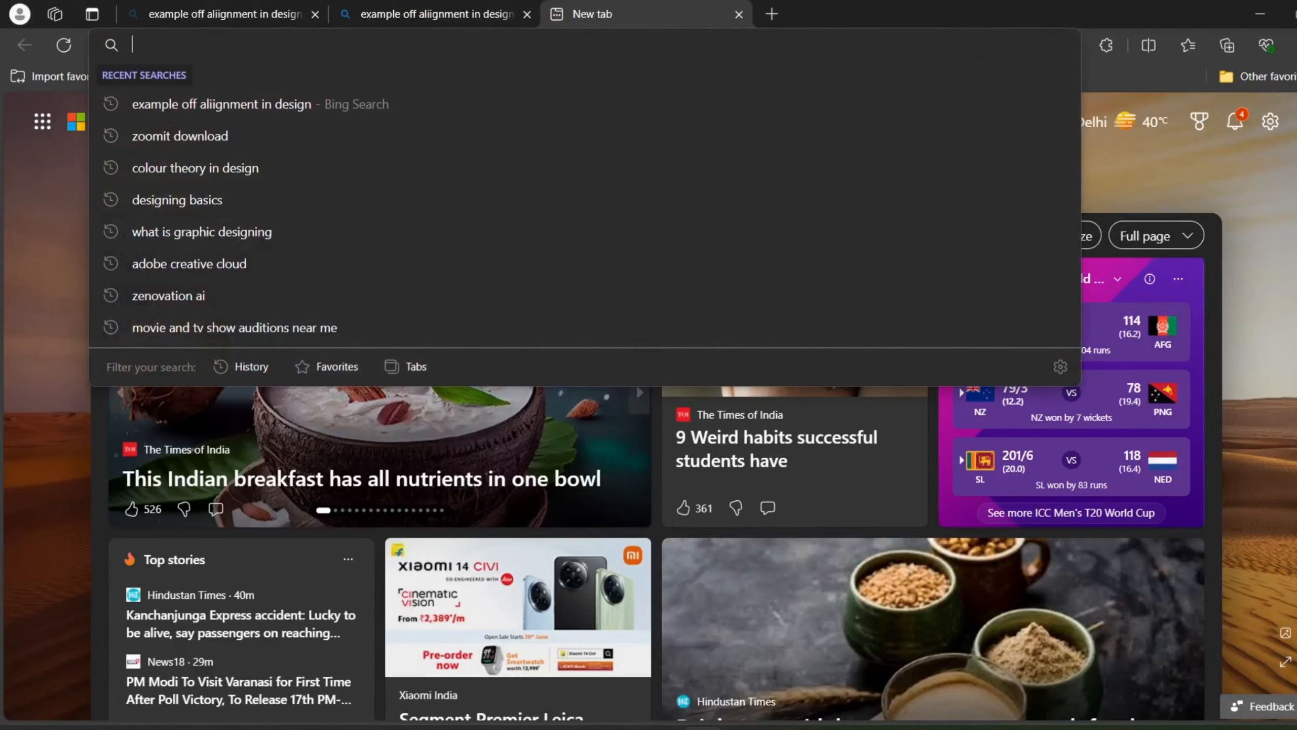
text(cat)
key(Return)
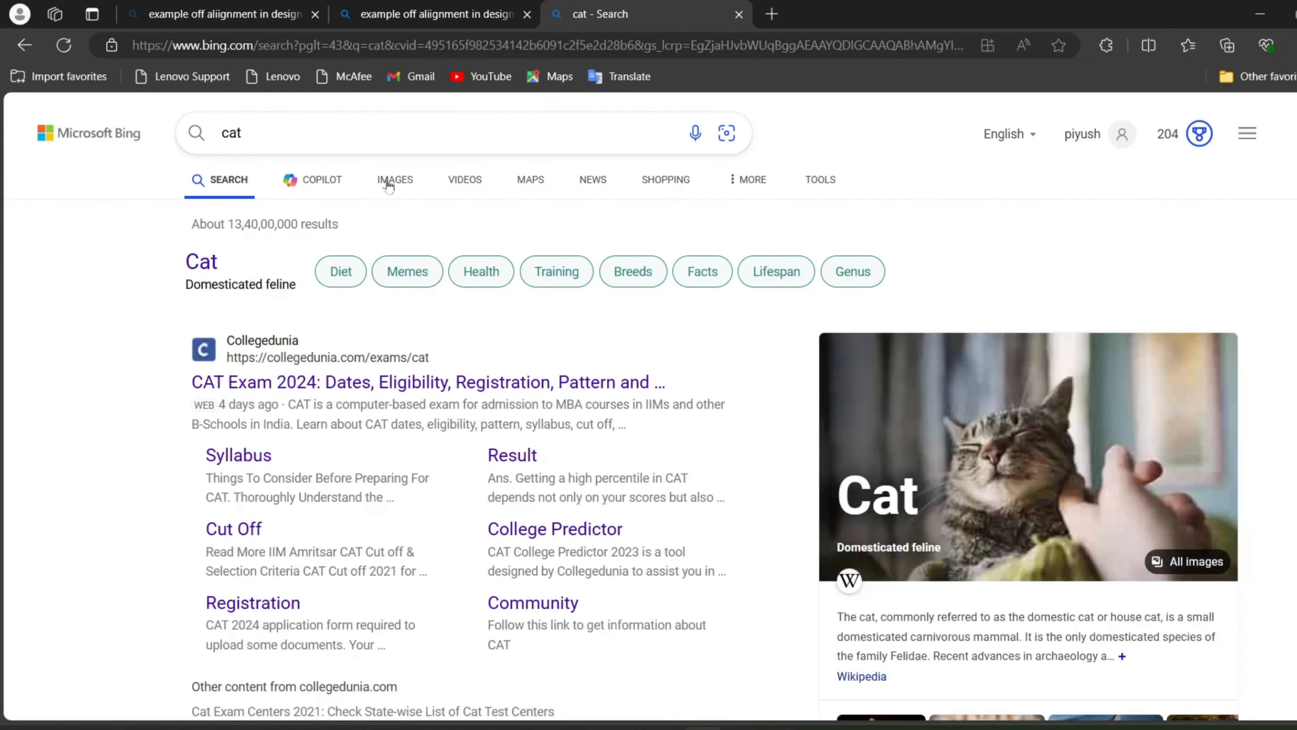
click(391, 184)
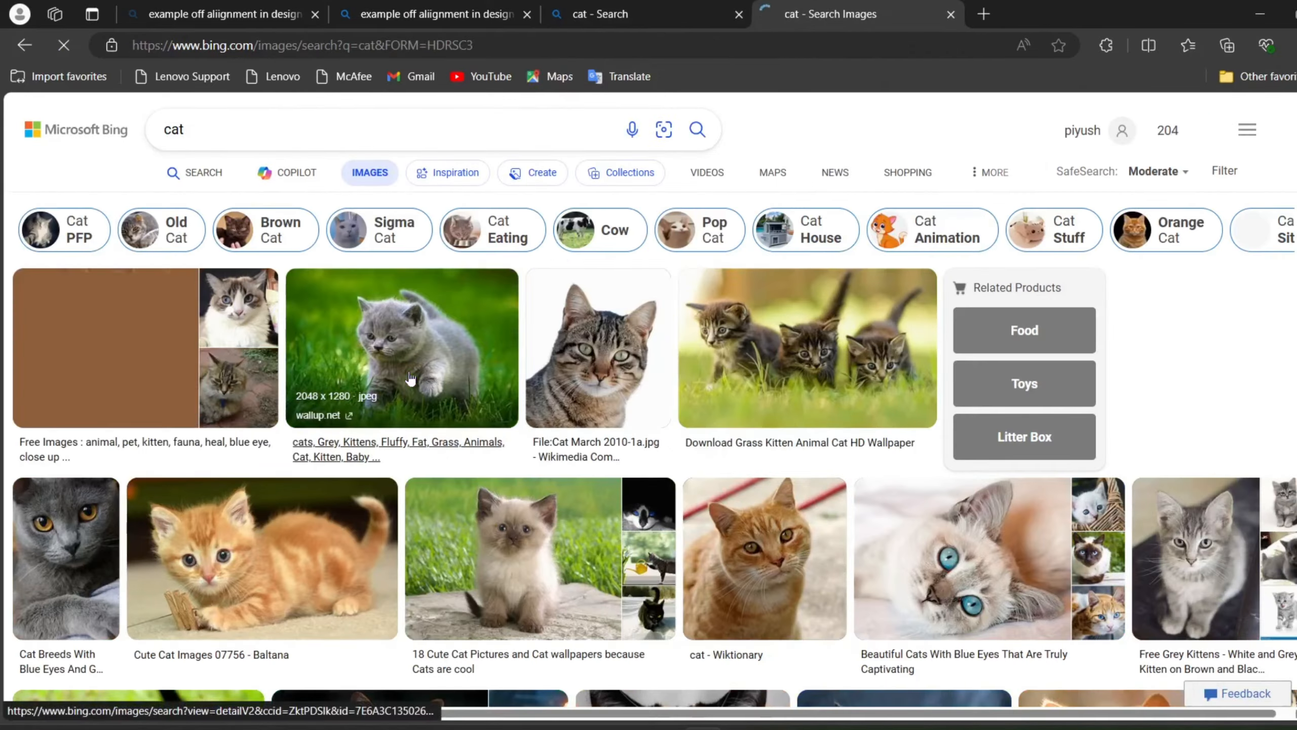
Step: Open the wallup.net image of the grey kitten on grass and copy it to the clipboard
scroll(410, 368, down, 1)
click(429, 311)
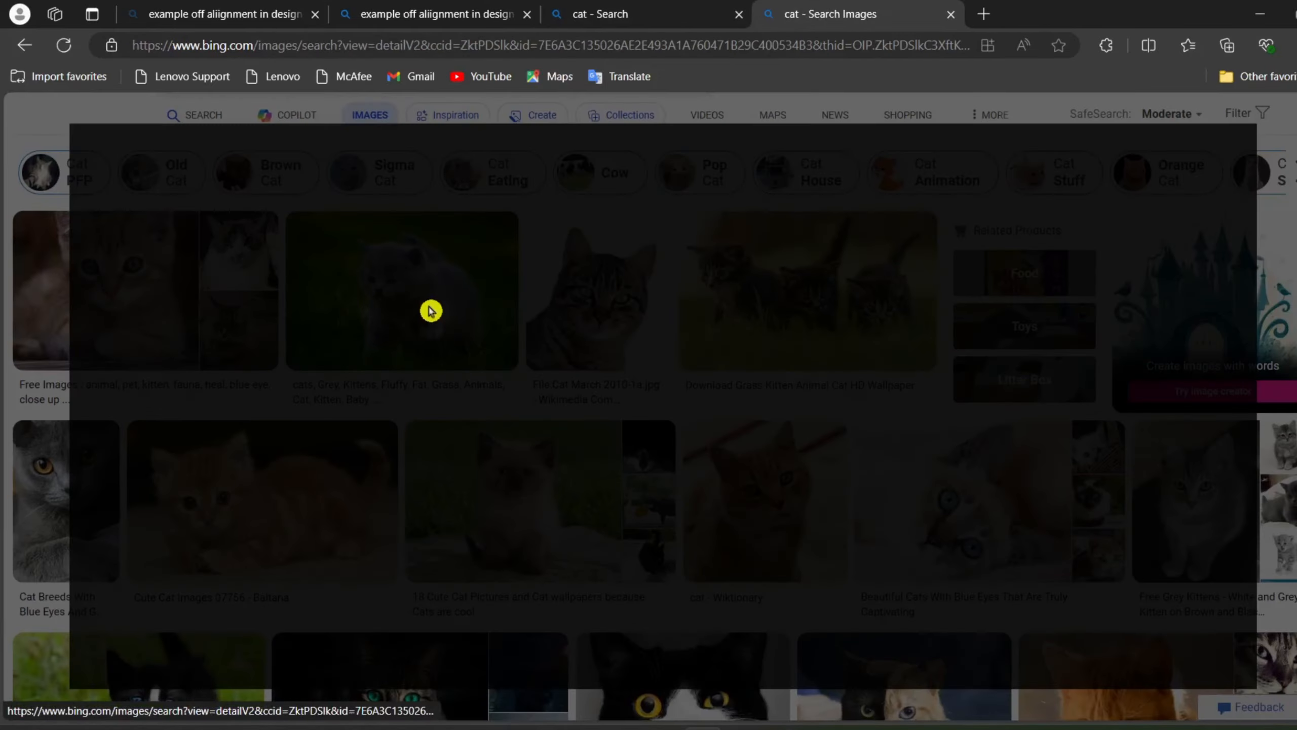
right_click(429, 313)
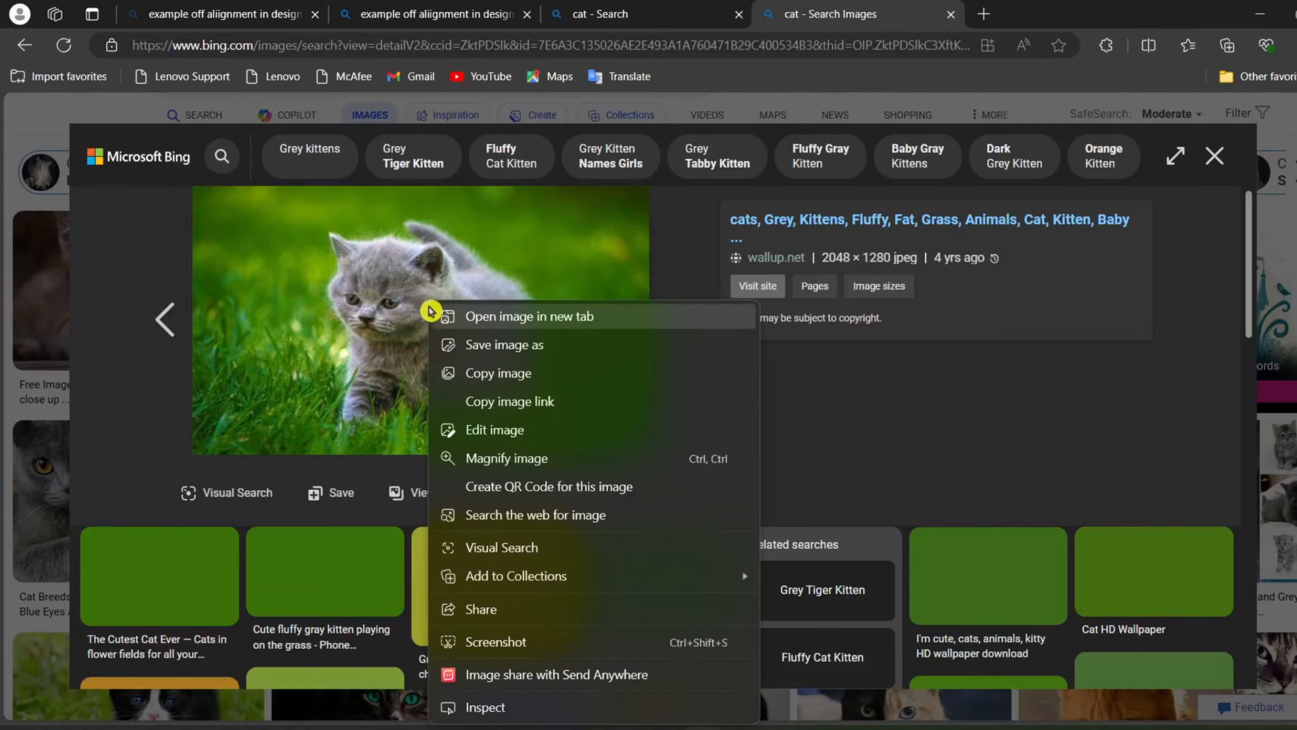
click(462, 372)
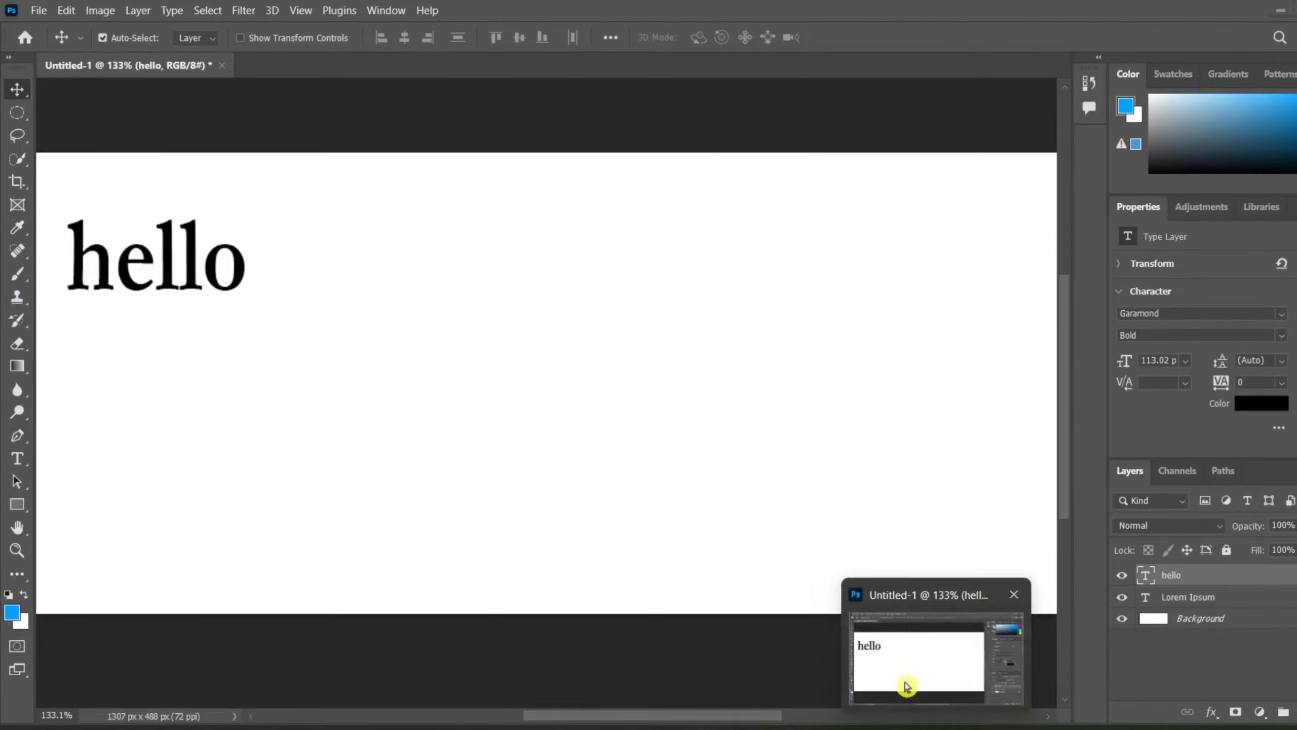
Step: Switch to Photoshop, paste the copied kitten image into the Untitled-1 document, and free-transform it to about 66%, moved up over the canvas
click(906, 686)
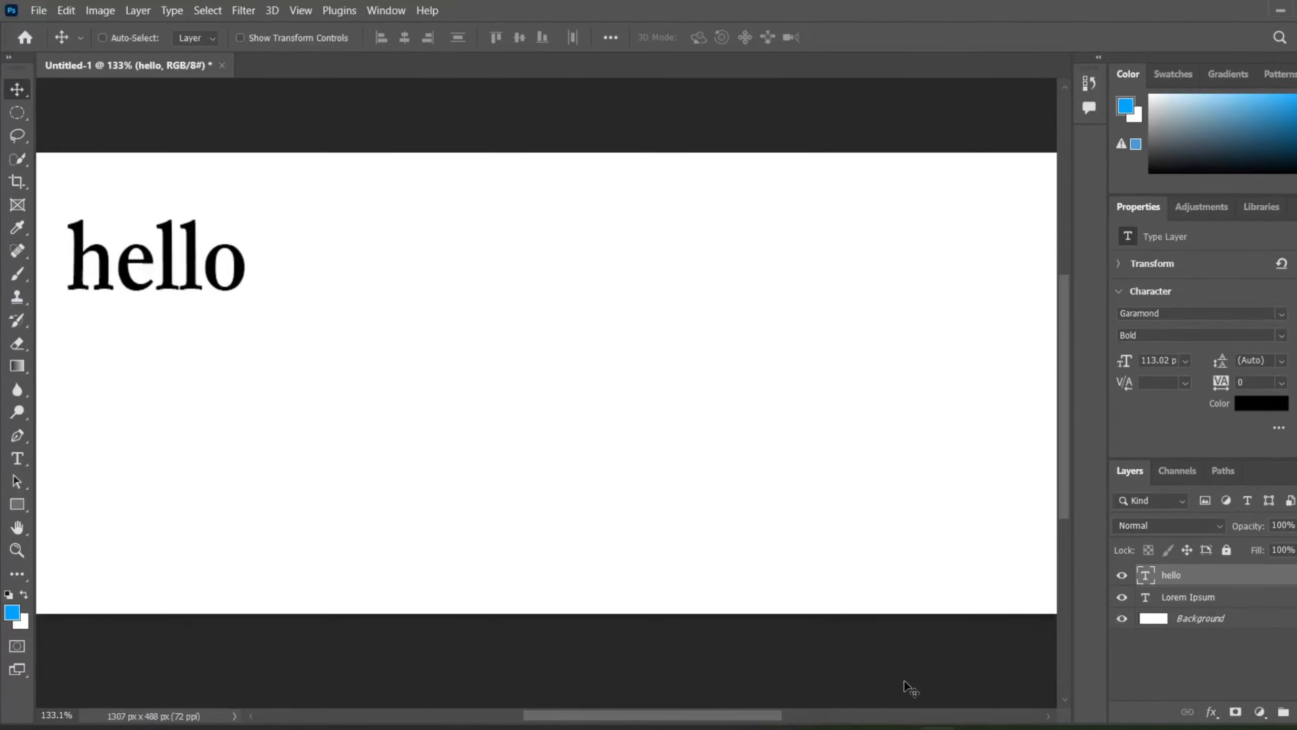
key(ctrl+v)
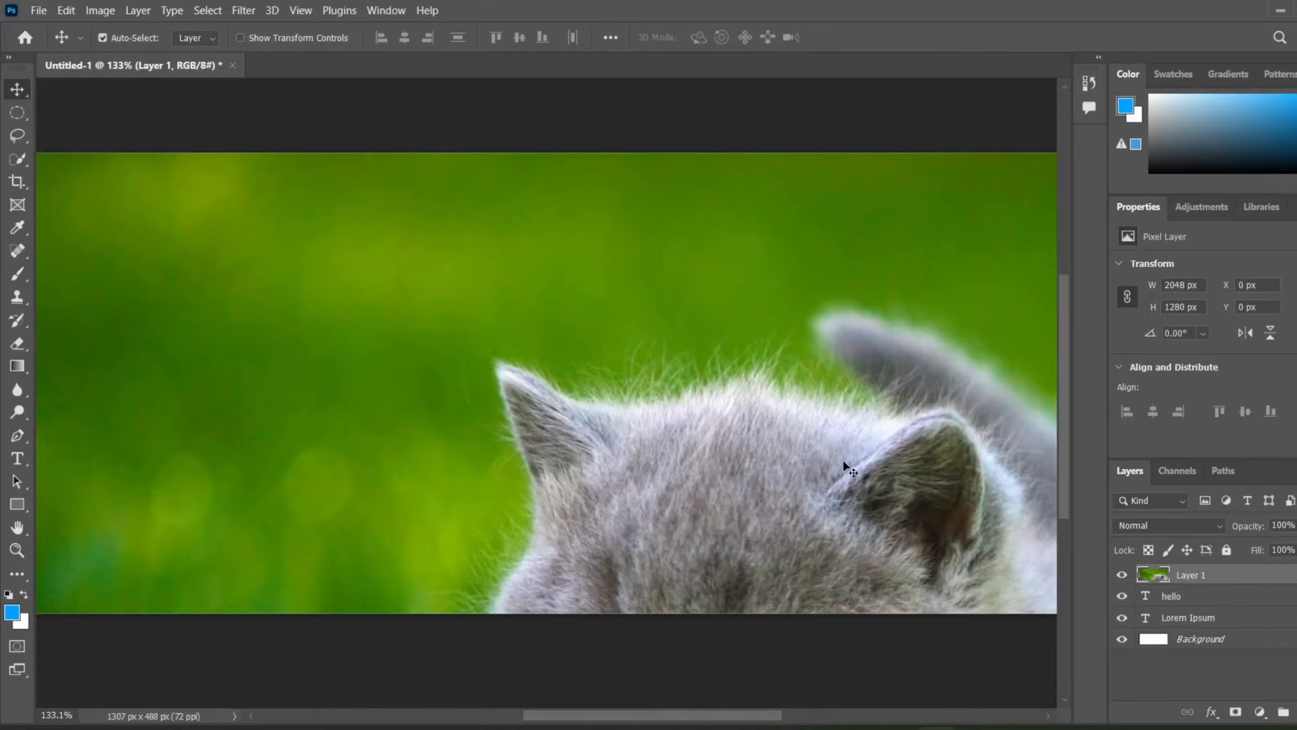
scroll(843, 460, down, 1)
key(ctrl+t)
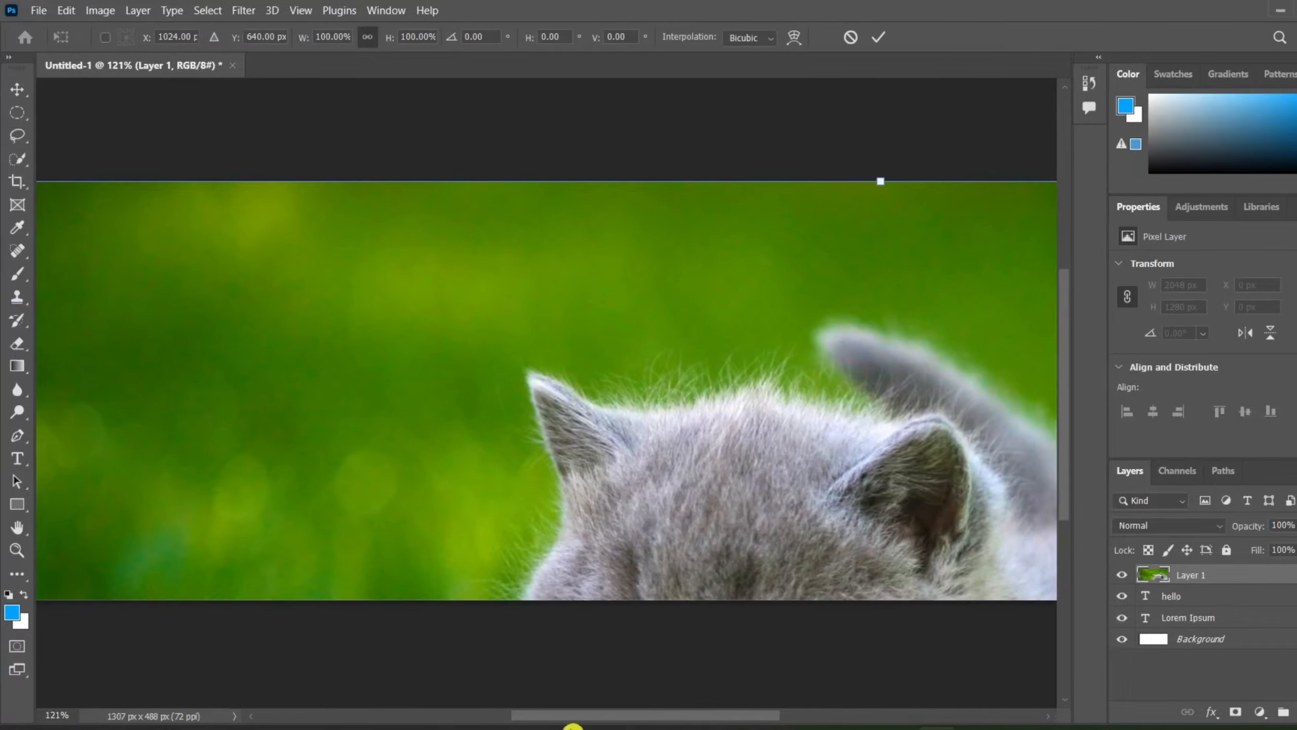
drag(573, 726, 813, 719)
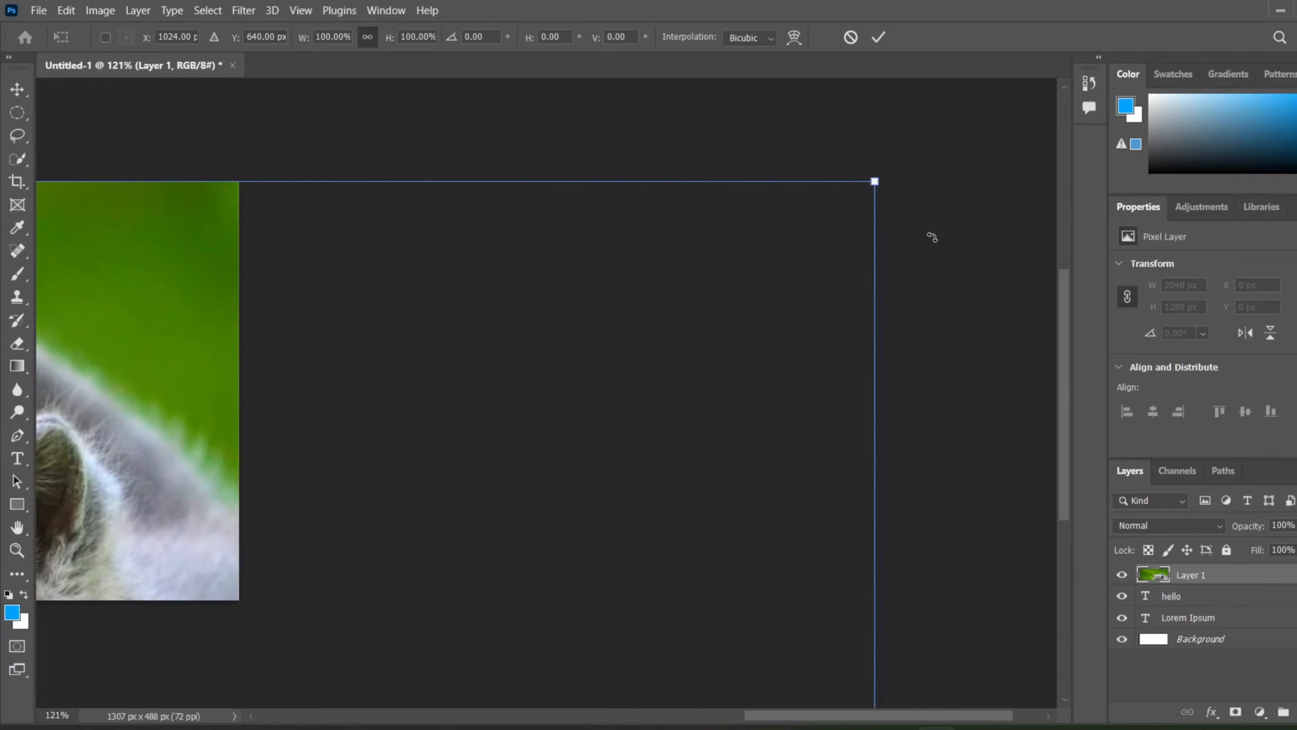
drag(876, 187, 223, 481)
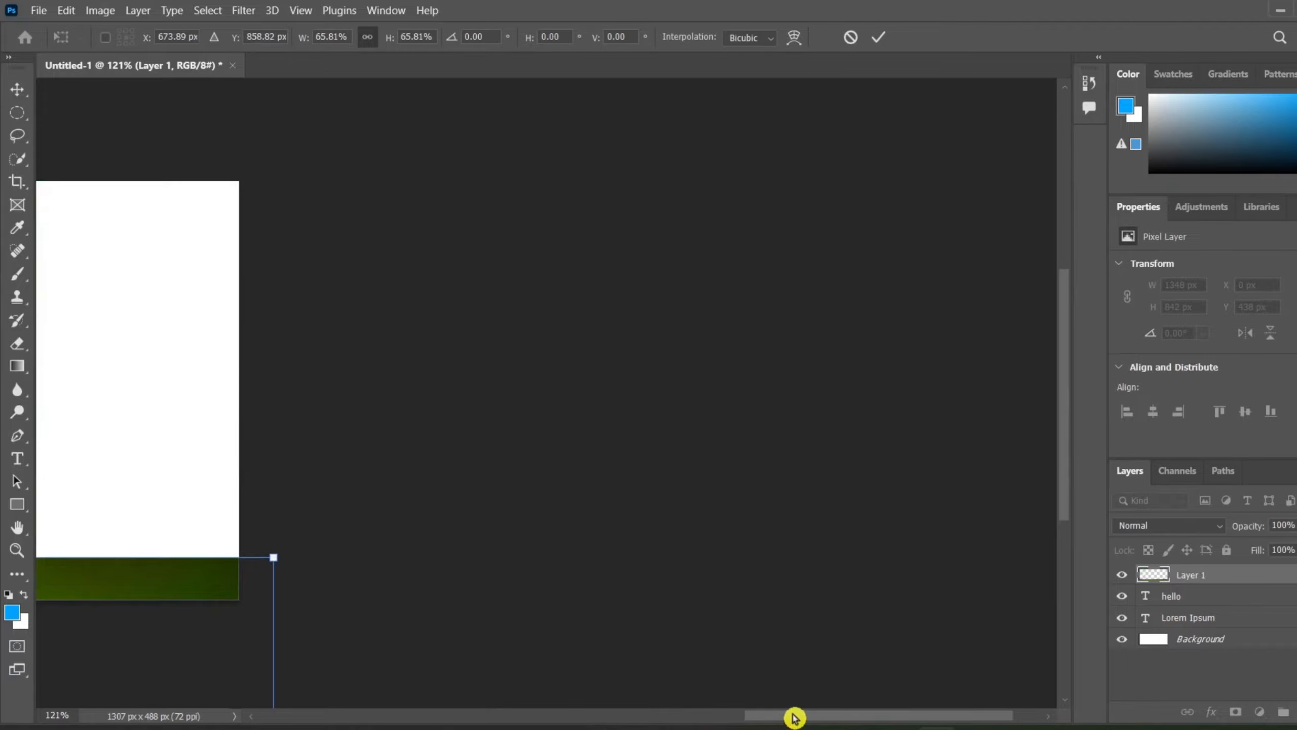
drag(791, 720, 538, 719)
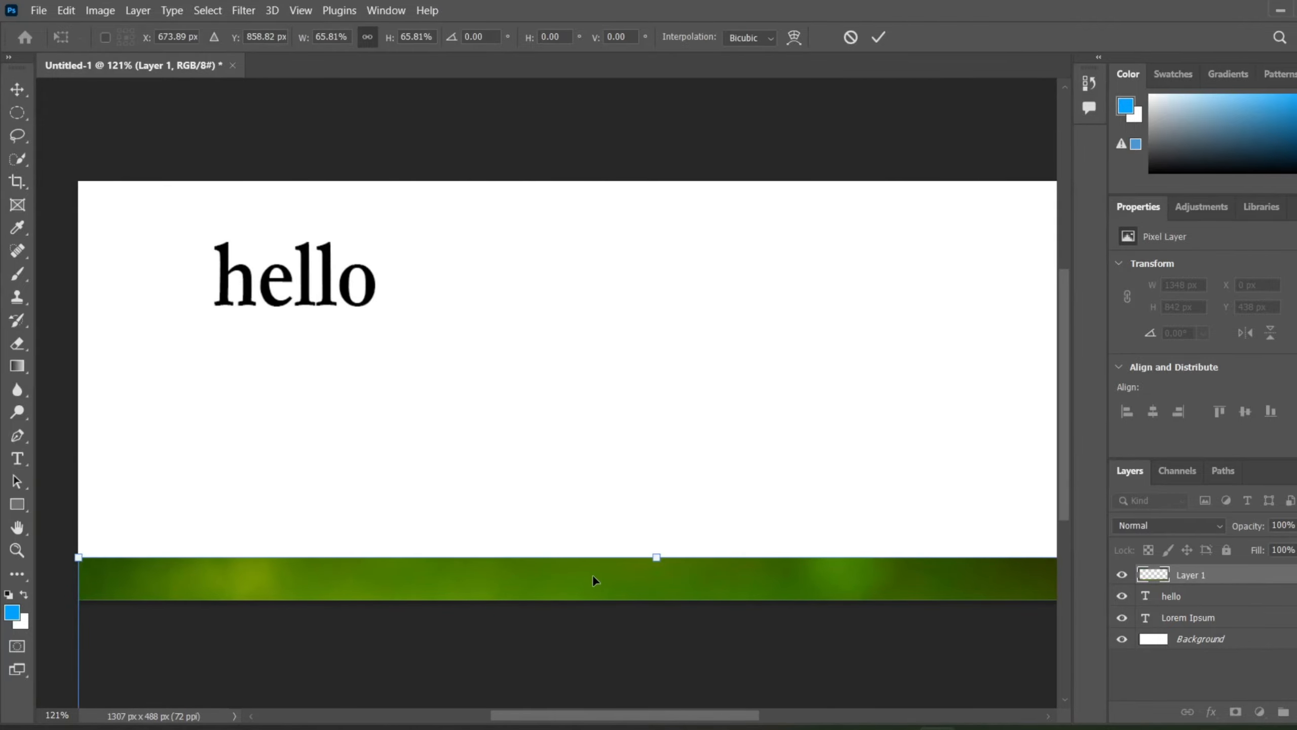
drag(592, 574, 652, 237)
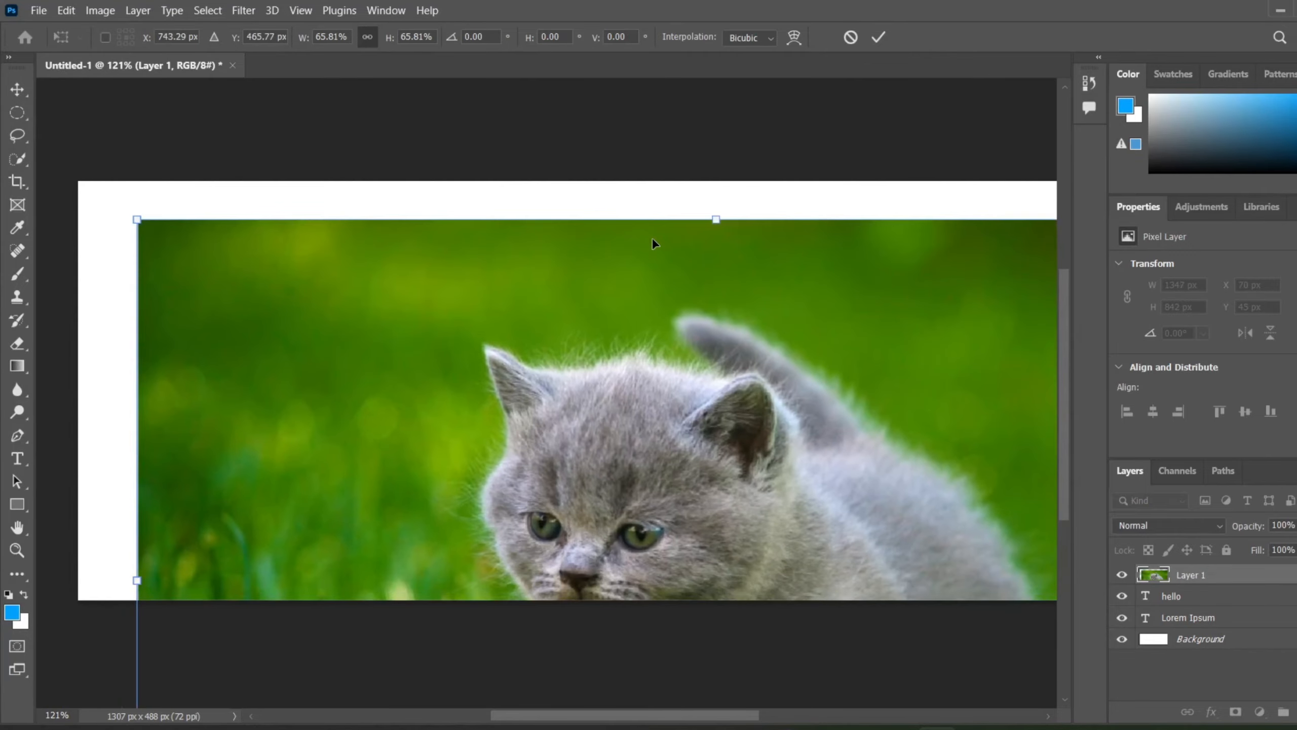
Step: Scale the kitten image proportionally down to about 382 × 239 px, place it beside the "hello" text, and commit the transform
drag(148, 231, 501, 538)
drag(639, 558, 435, 304)
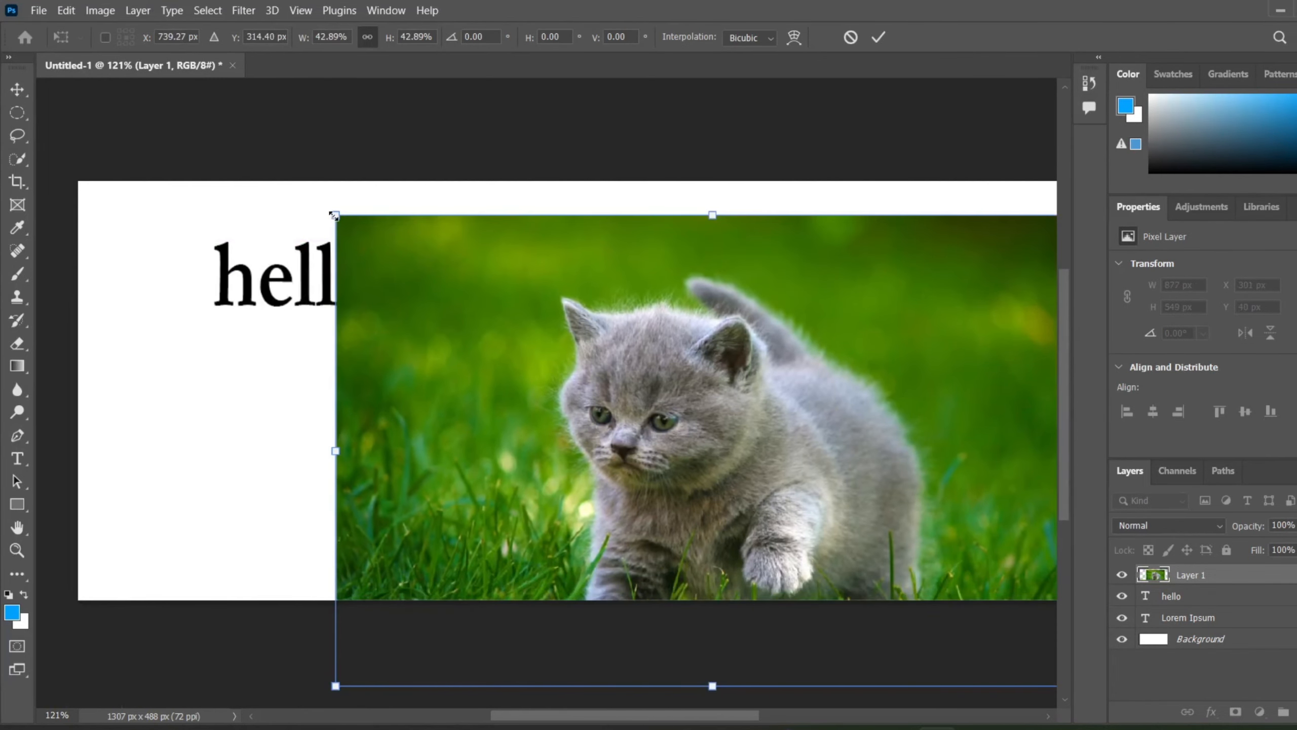
drag(334, 216, 653, 413)
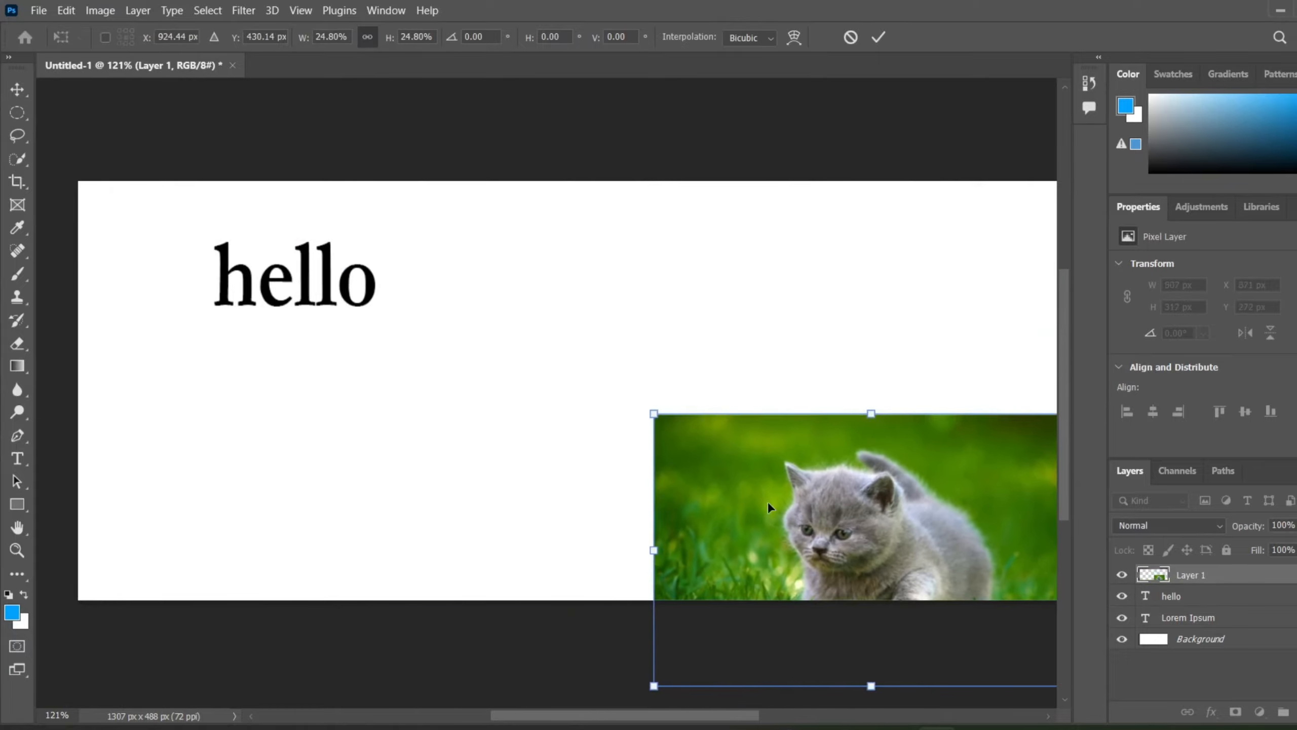
drag(768, 501, 535, 308)
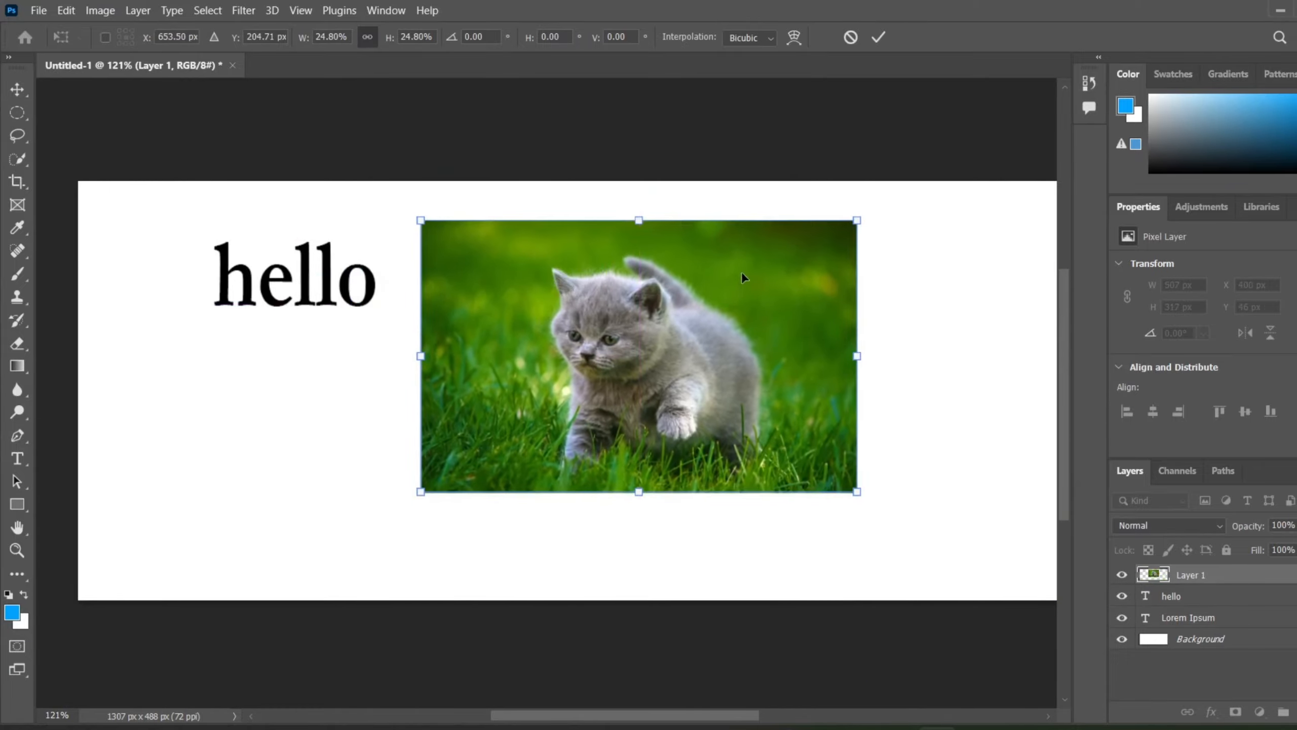
drag(857, 221, 749, 289)
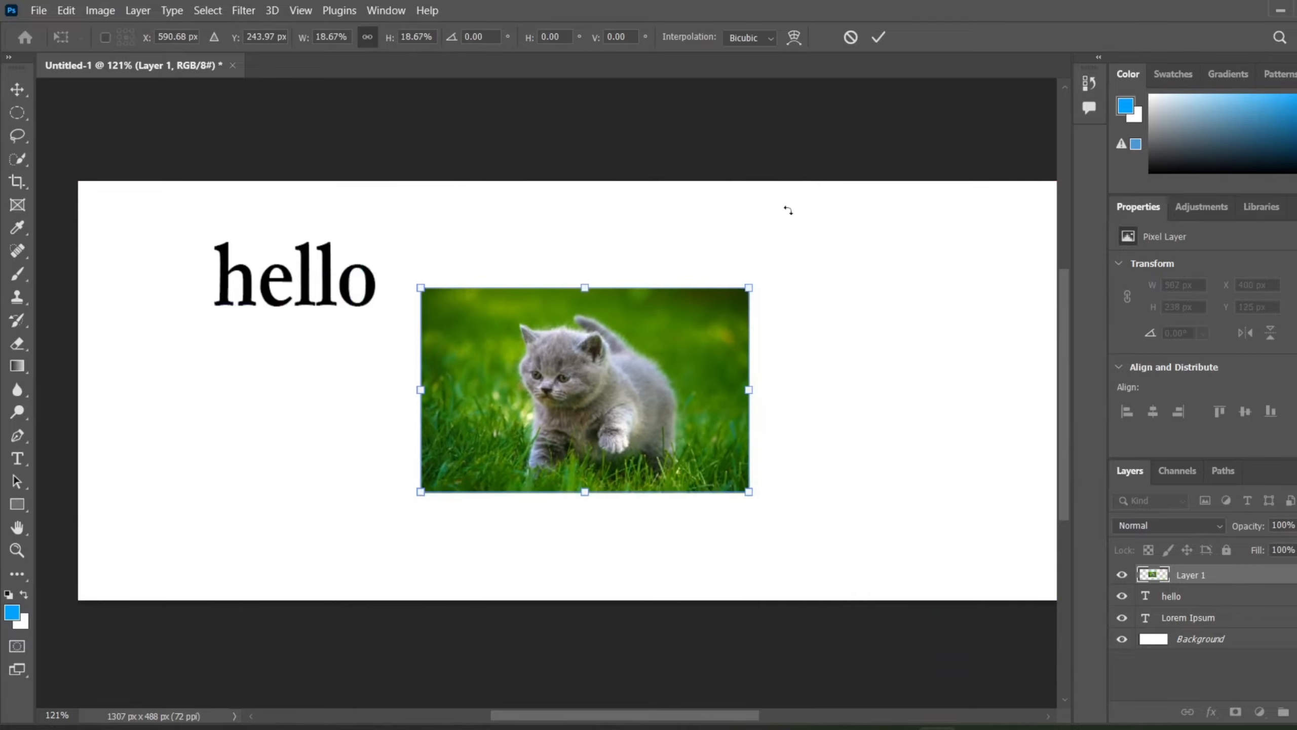
click(882, 41)
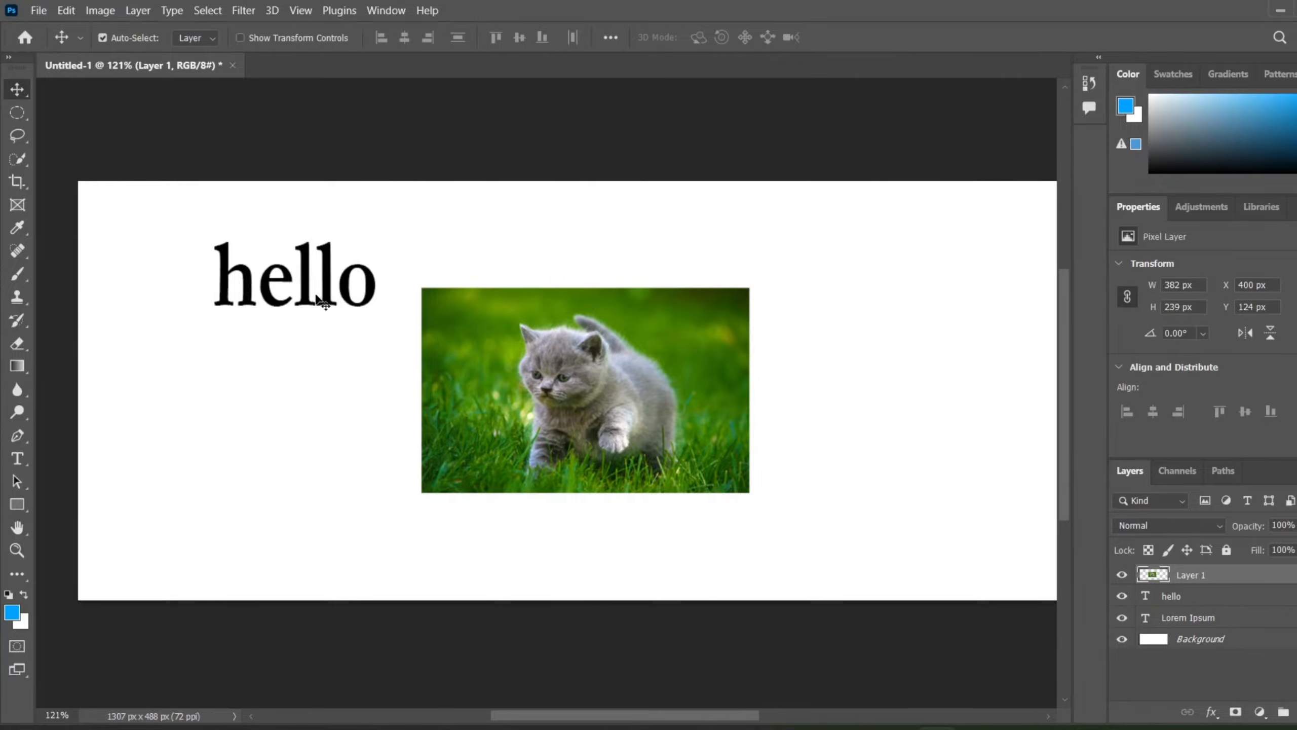
Step: Move the "hello" text to the canvas's left edge and scale the kitten image proportionally down to about 228 × 142 px
drag(298, 293, 162, 276)
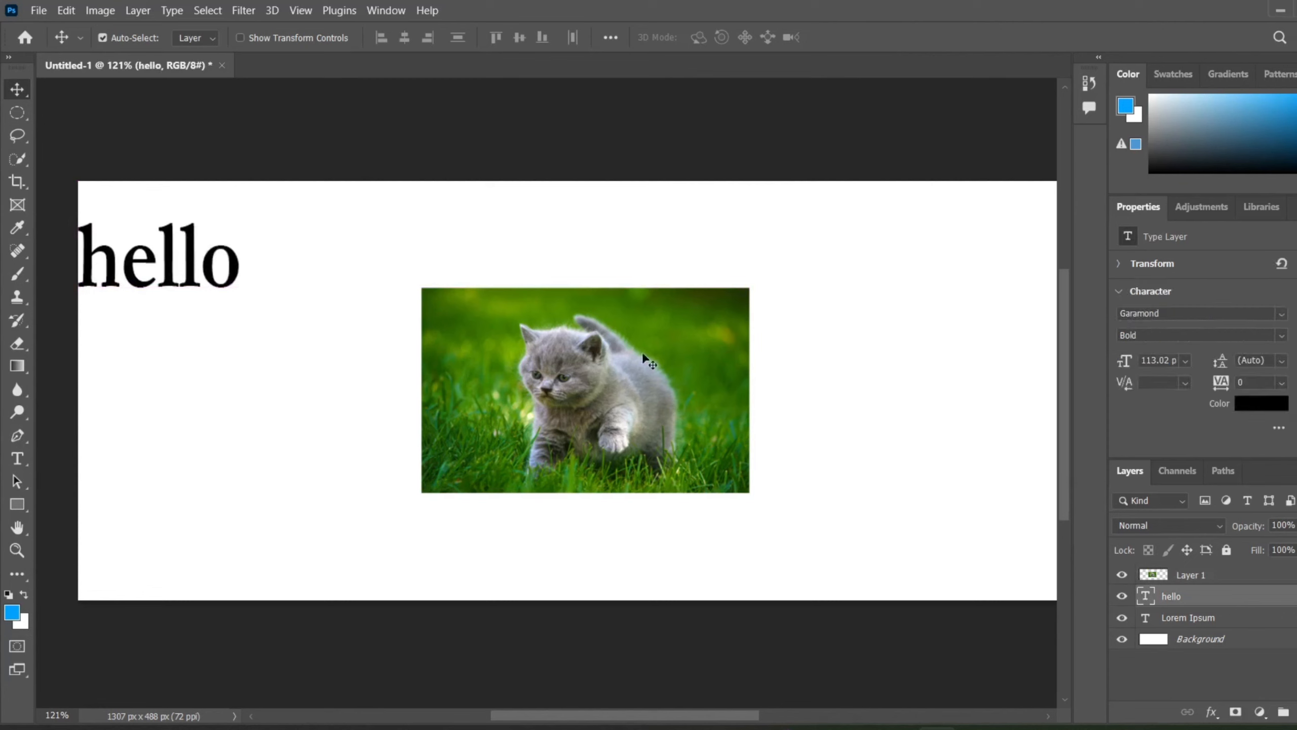
click(655, 389)
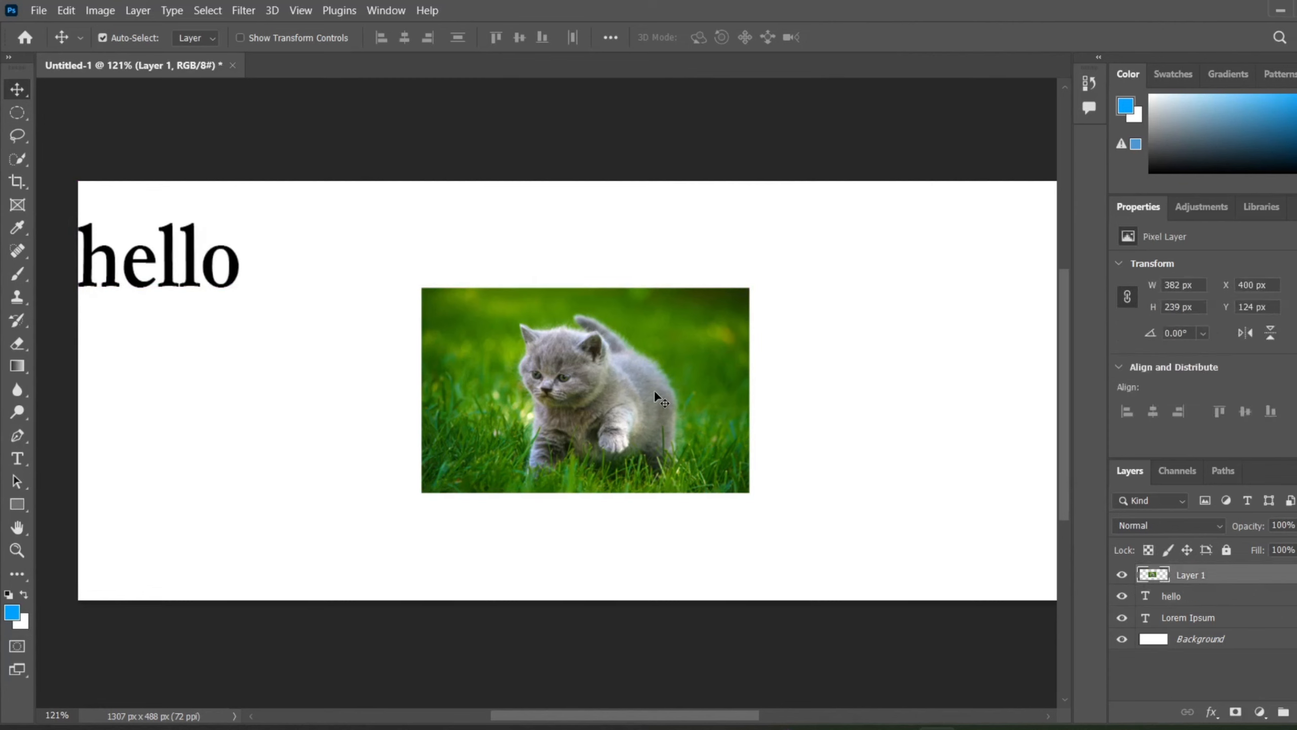
key(ctrl+t)
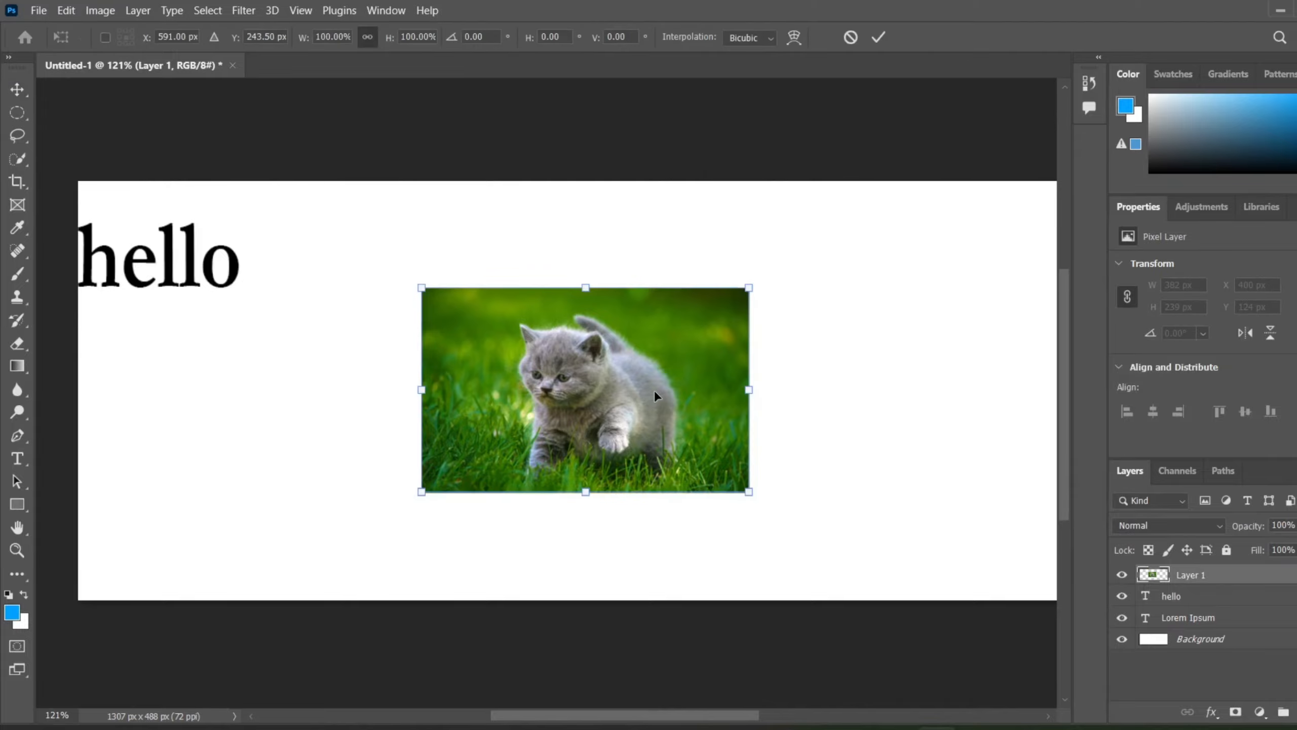
drag(749, 301, 617, 382)
click(883, 35)
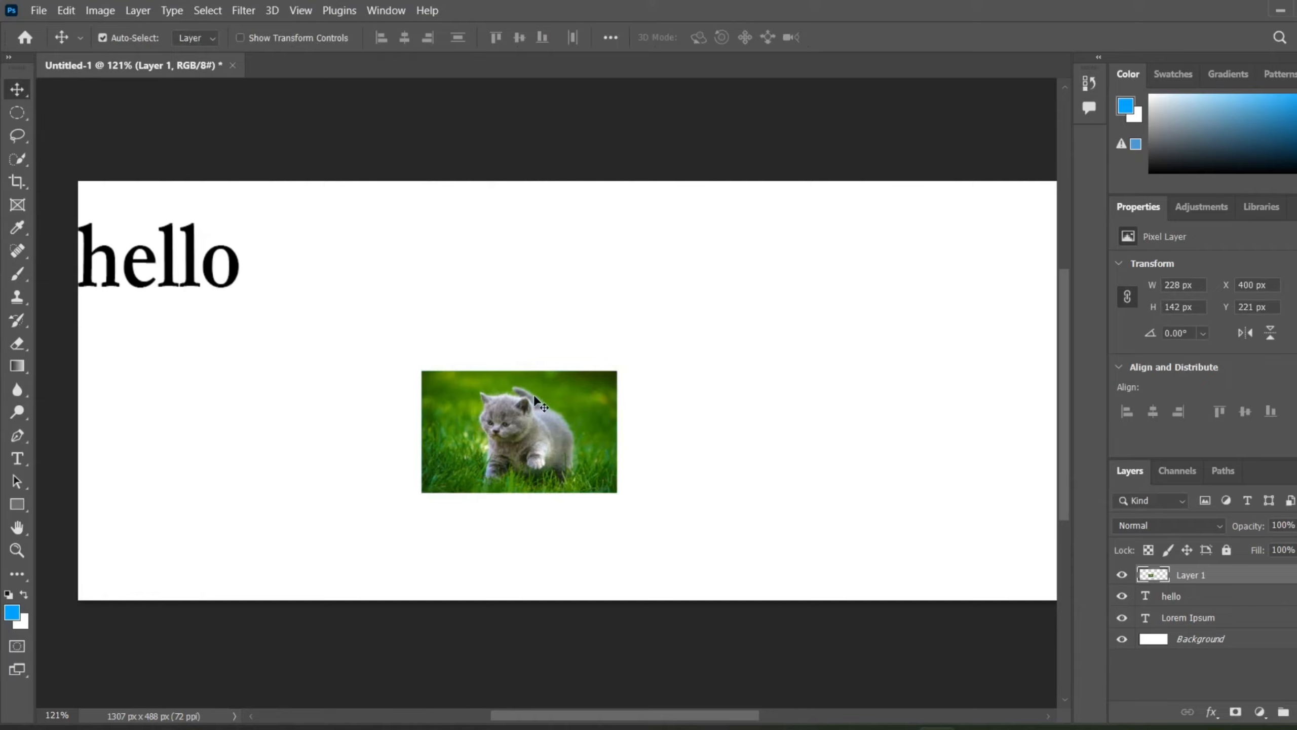
Step: Free-transform the kitten image proportionally to about 130%, keeping its upper-left corner in place
key(ctrl+t)
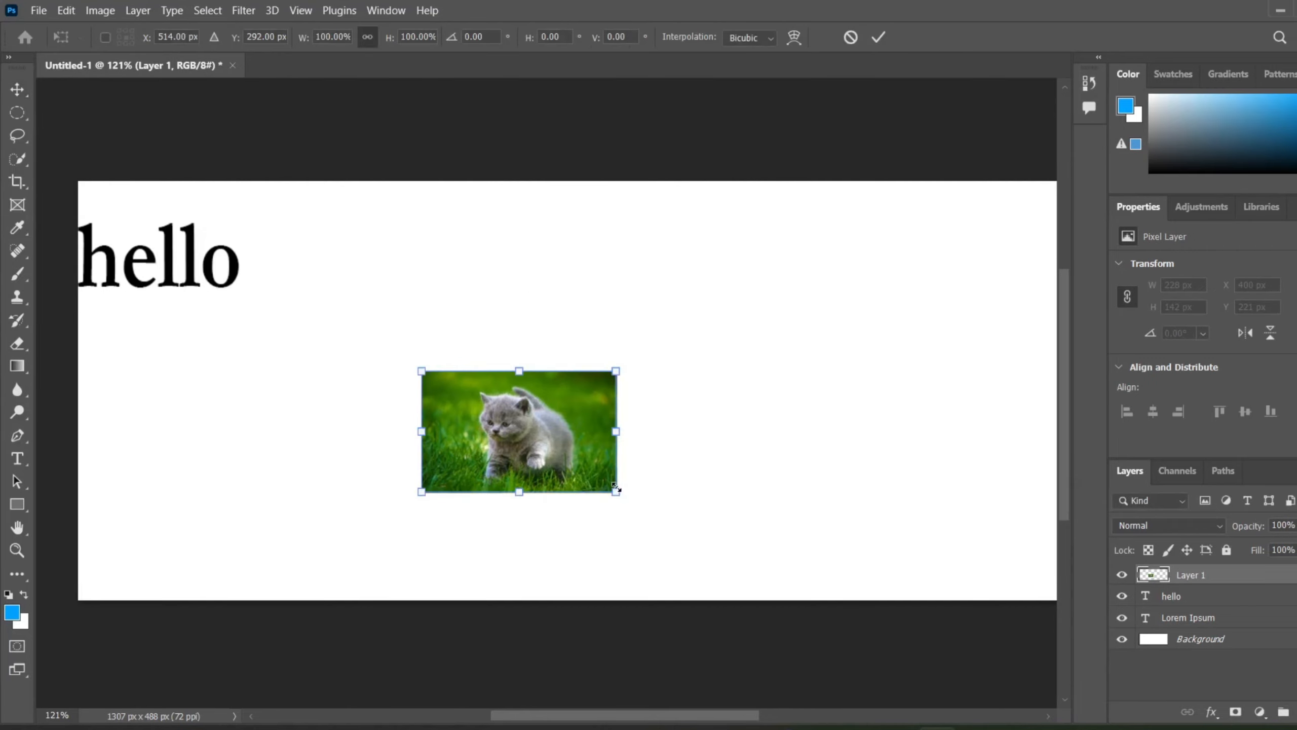
drag(616, 489, 651, 482)
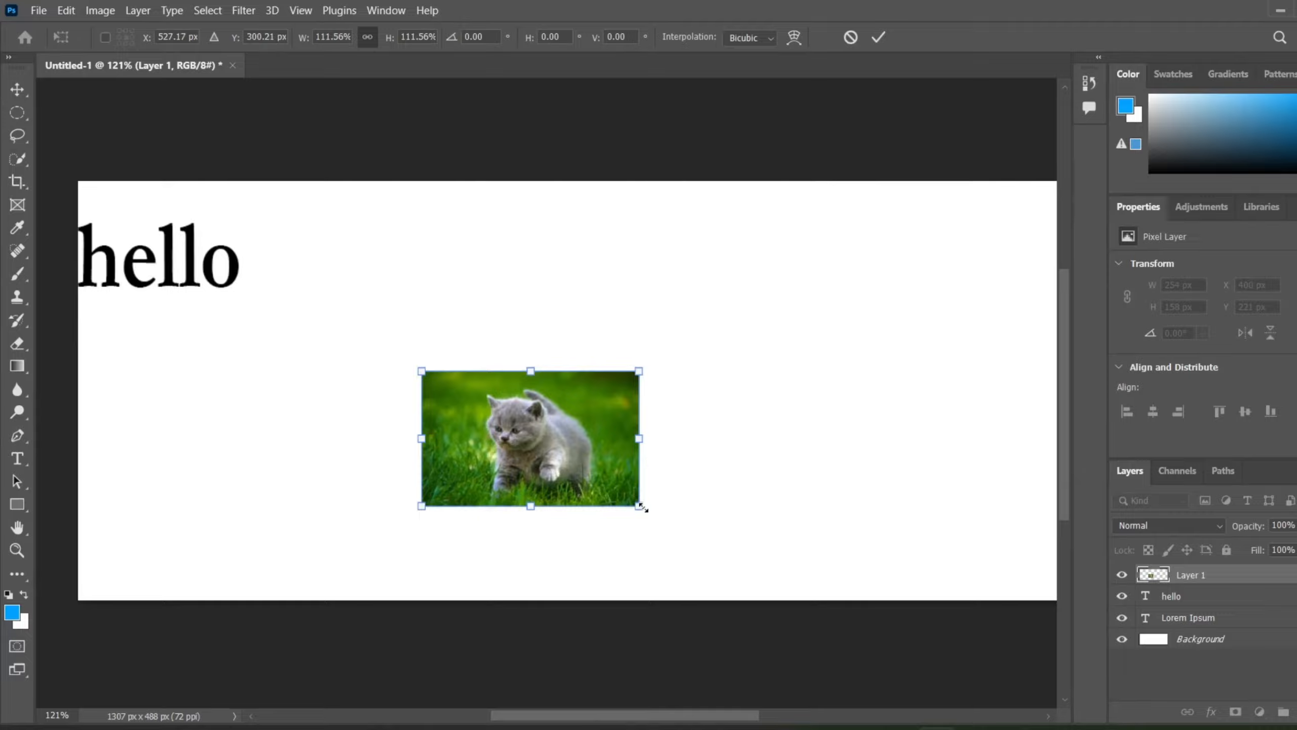
drag(642, 507, 669, 546)
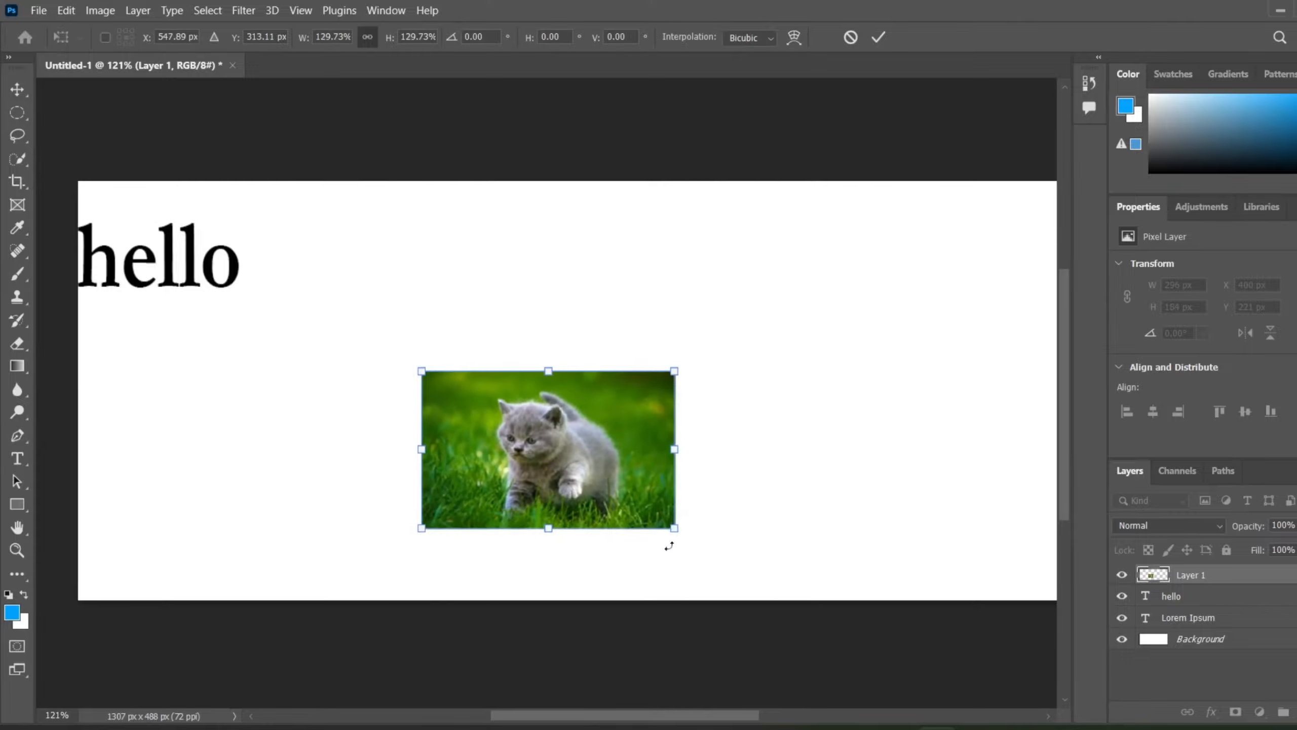
Step: Try moving the kitten image up, enlarging it to about 251%, and distorting it to about 81% width and 161% height
drag(591, 493, 602, 428)
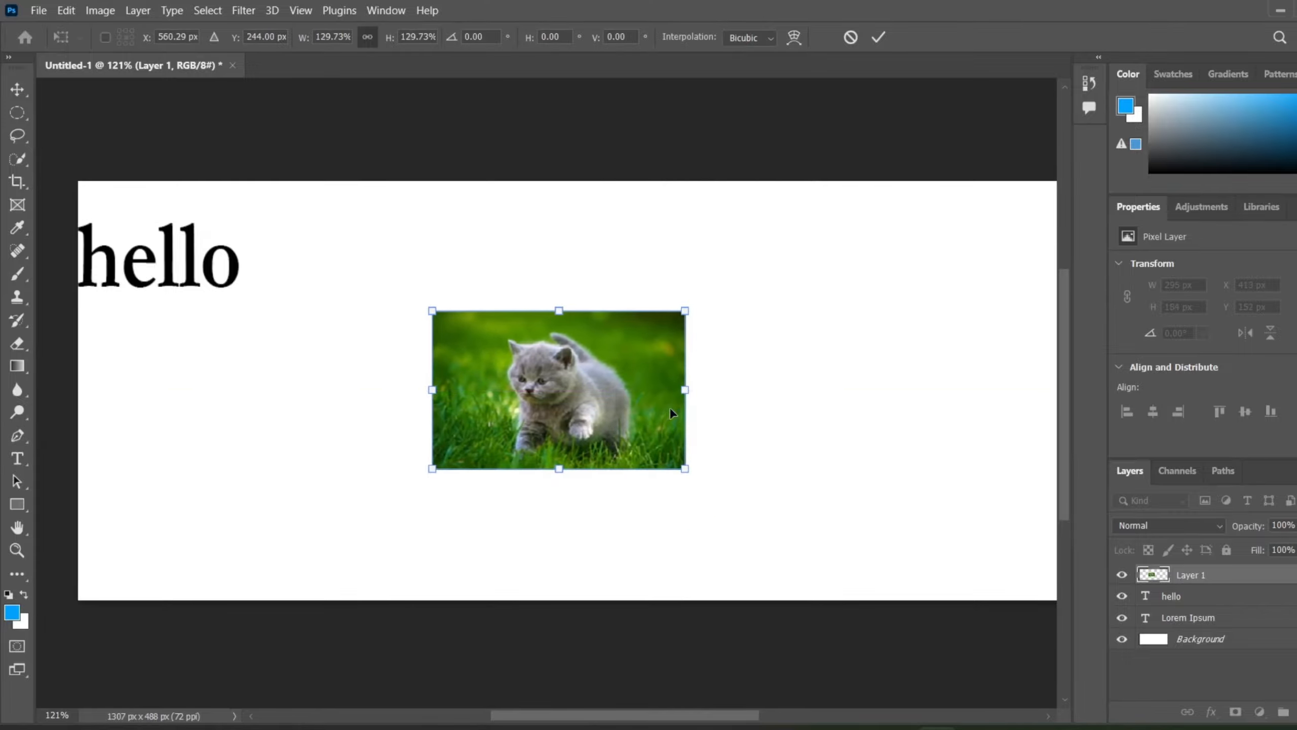
drag(686, 395, 922, 391)
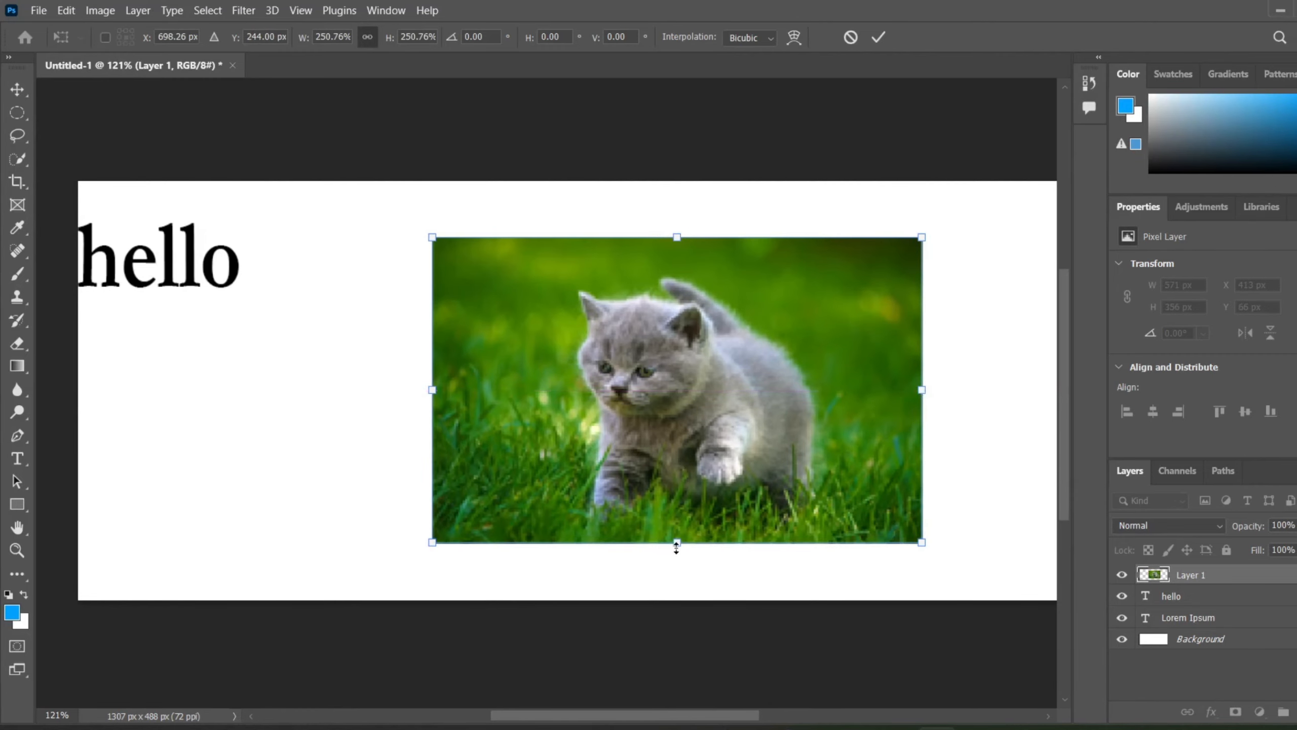
drag(676, 546, 667, 477)
drag(659, 400, 664, 439)
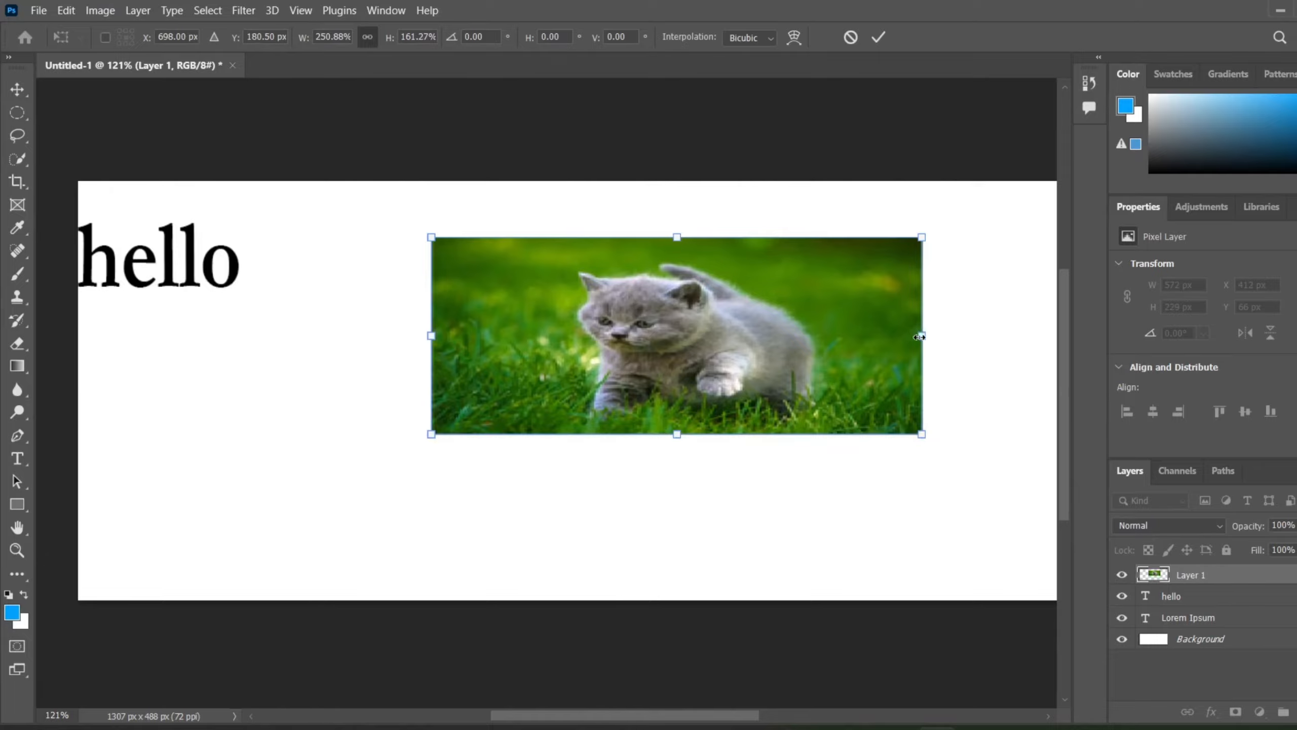
drag(921, 336, 591, 358)
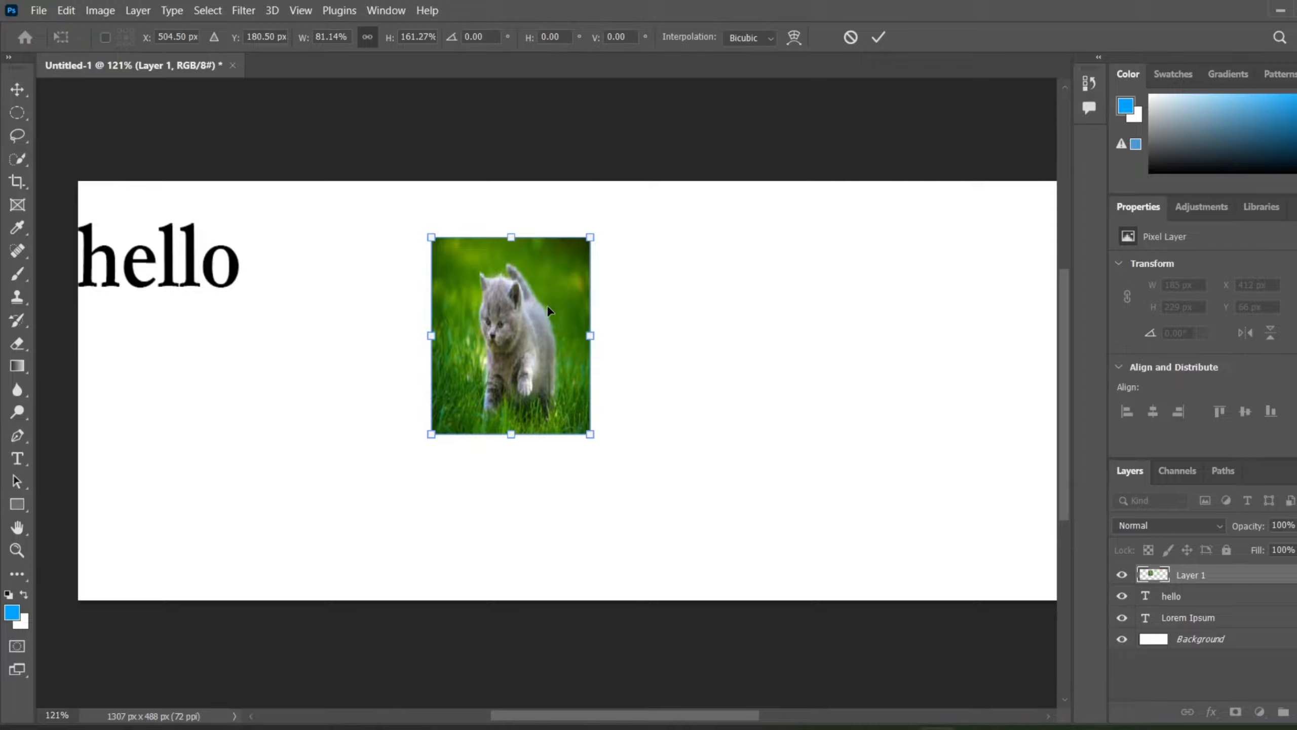
key(ctrl+z)
key(ctrl+z)
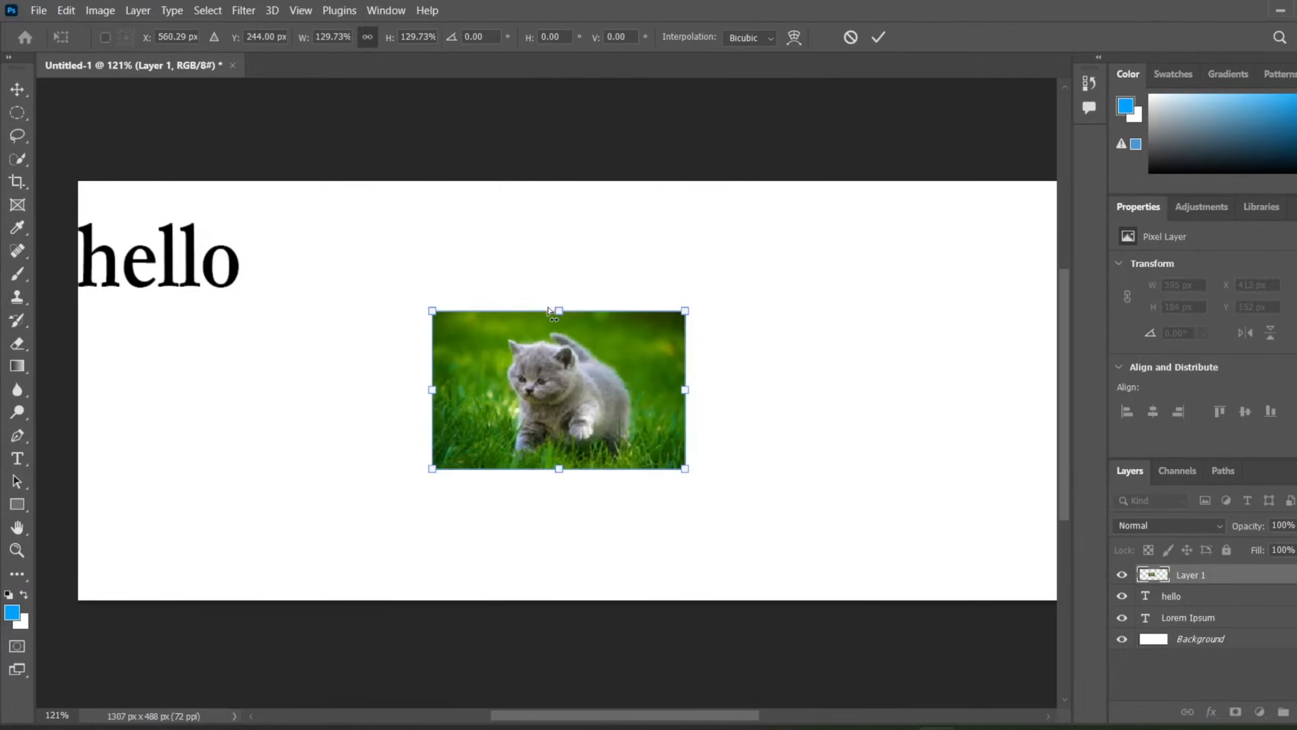
key(ctrl+z)
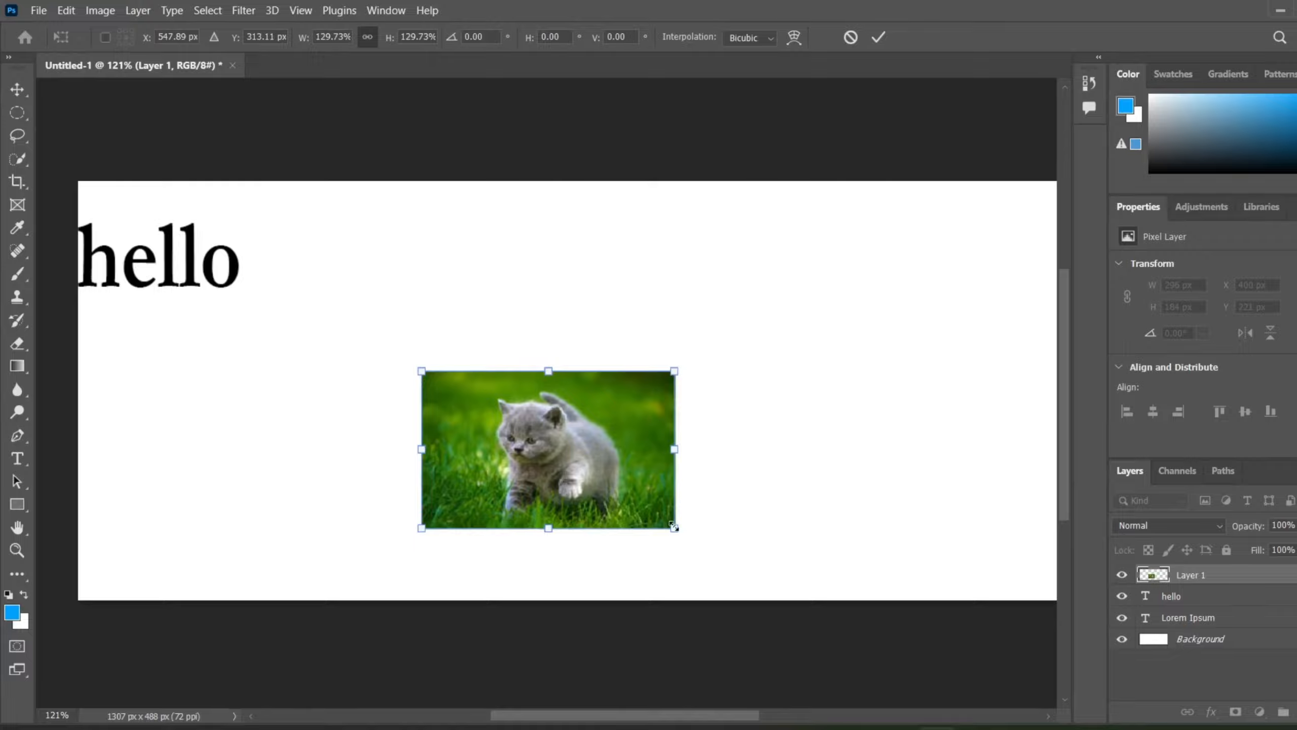
Step: Distort the kitten image to a wide strip of about 631 × 174 px and commit the transform
drag(674, 526, 642, 513)
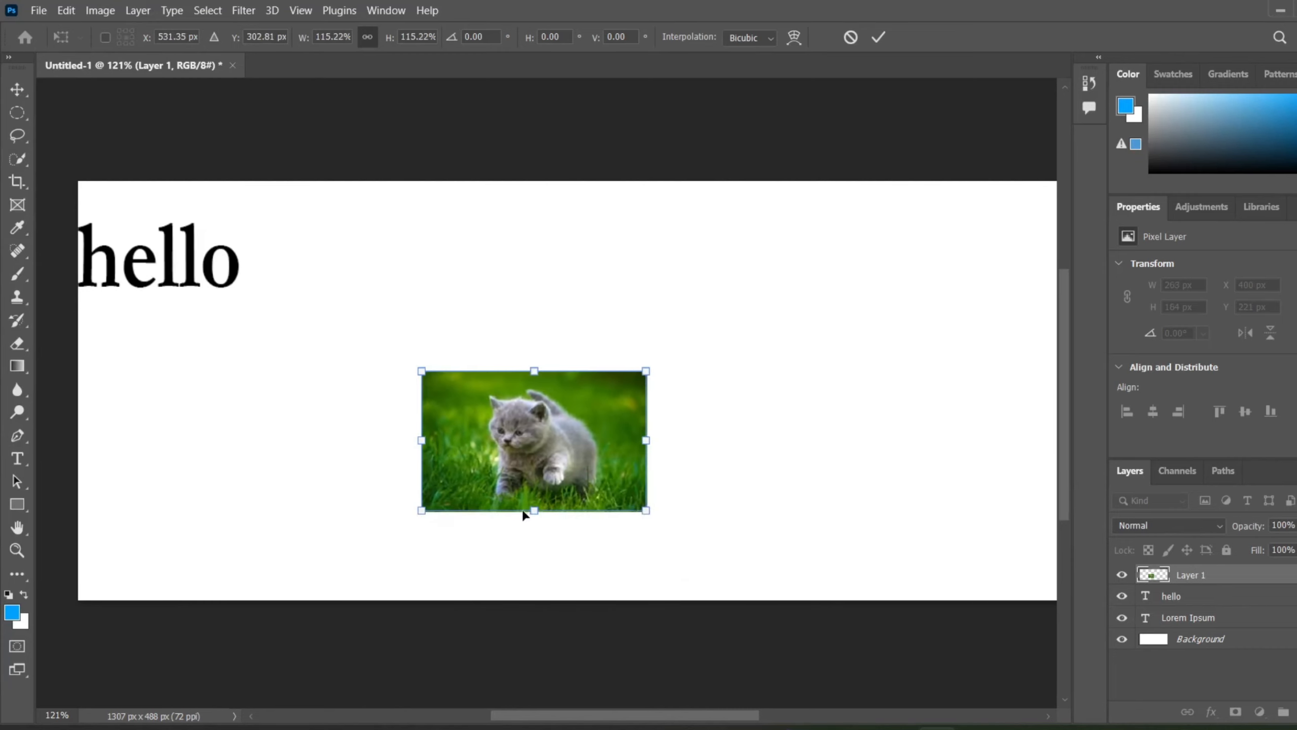
mouse_move(536, 513)
mouse_down()
mouse_move(521, 415)
mouse_move(529, 524)
mouse_up()
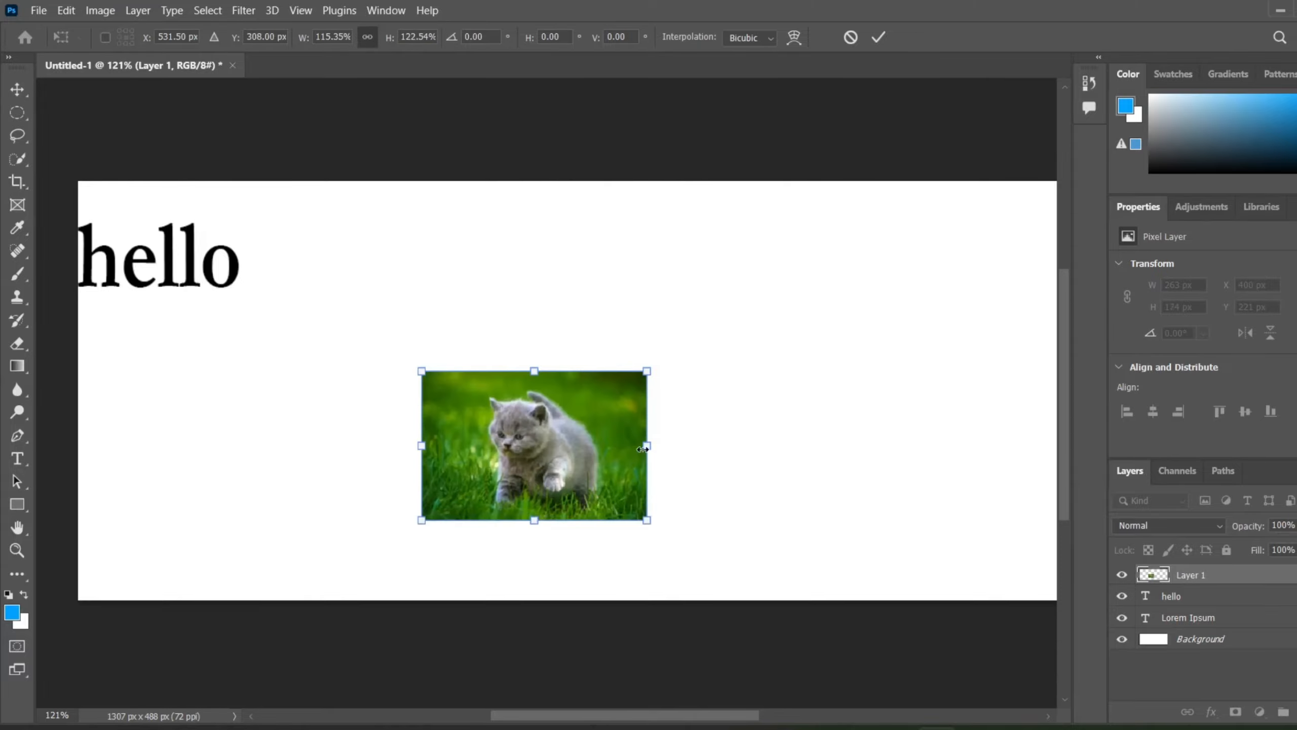
drag(645, 451, 962, 446)
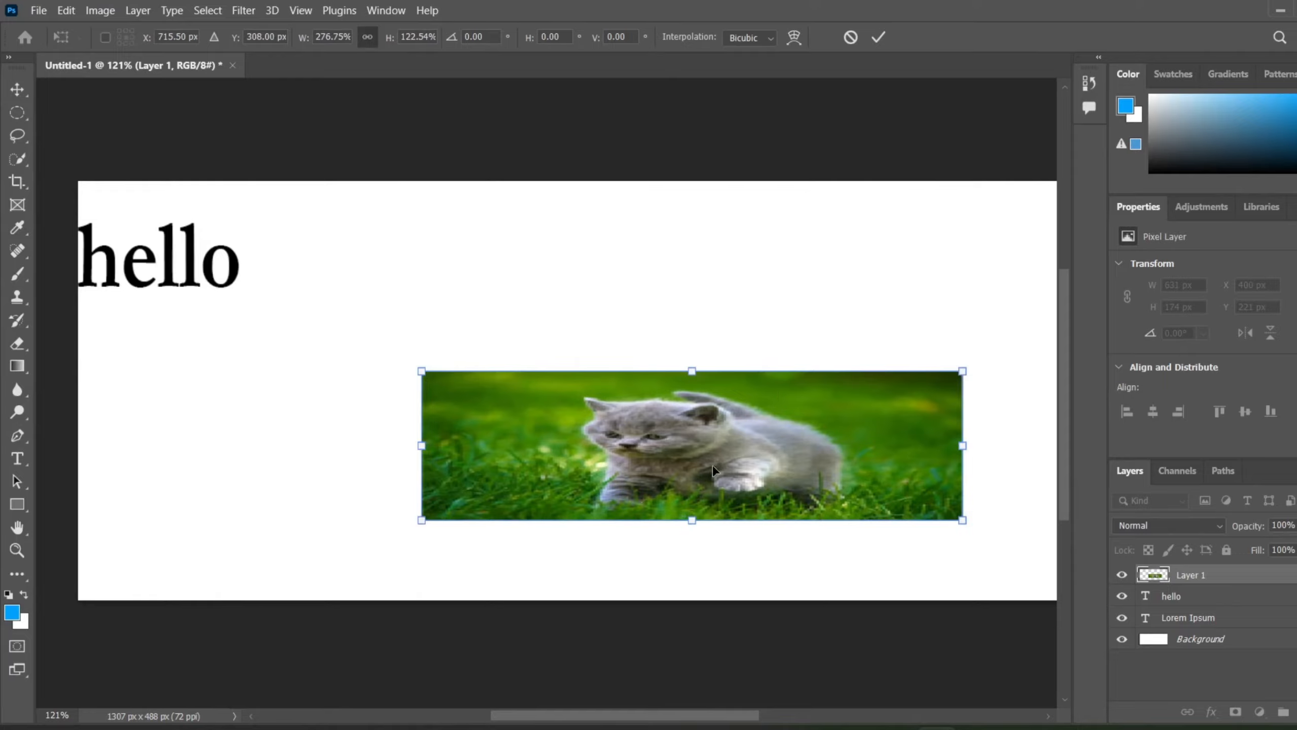
click(878, 37)
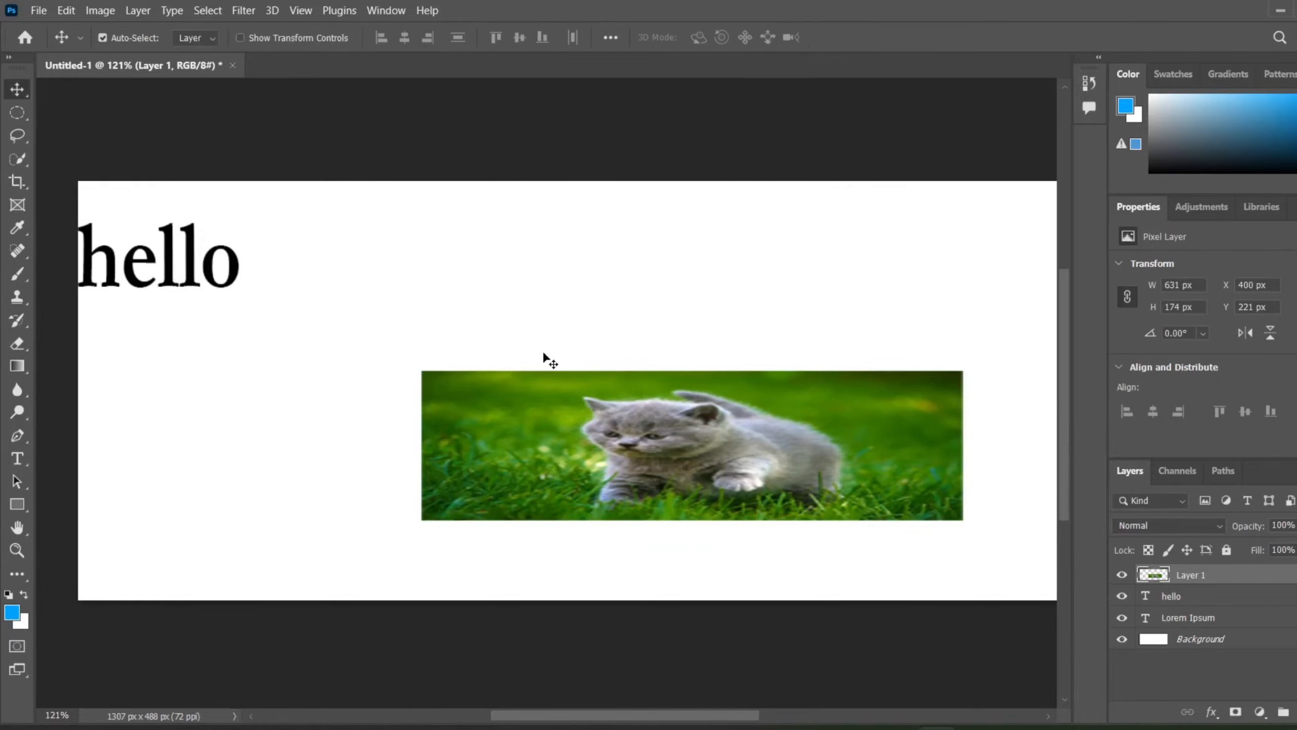
Step: Move the "hello" text away from the canvas's left edge and try stretching it to about 324% width and 75% height
click(152, 258)
drag(152, 259, 309, 292)
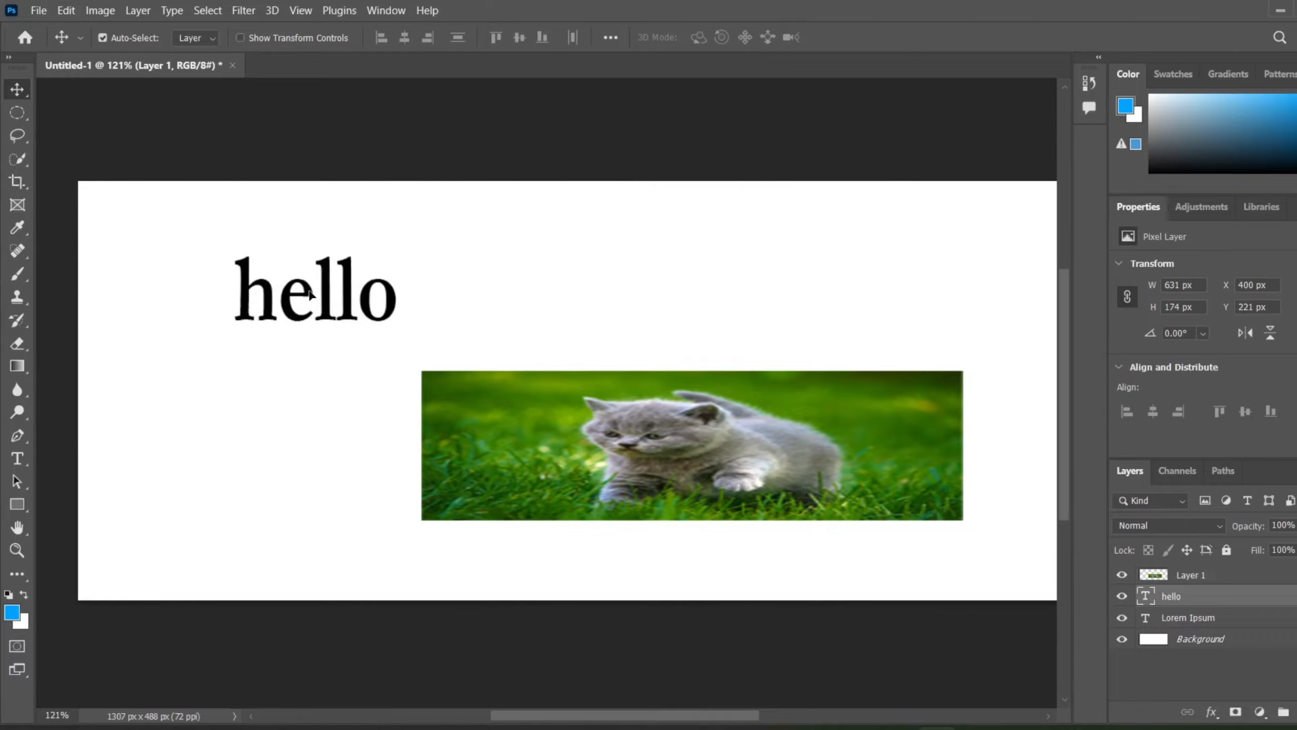
key(ctrl+t)
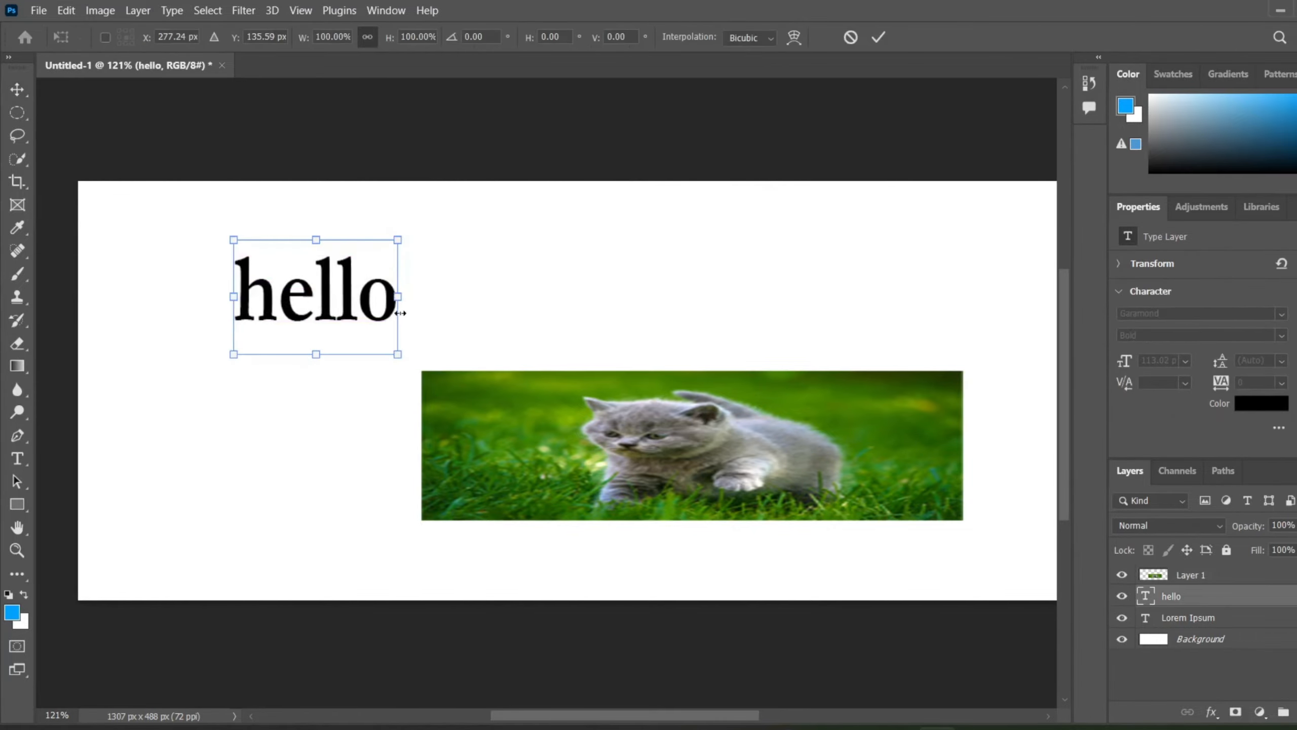
drag(399, 355, 769, 326)
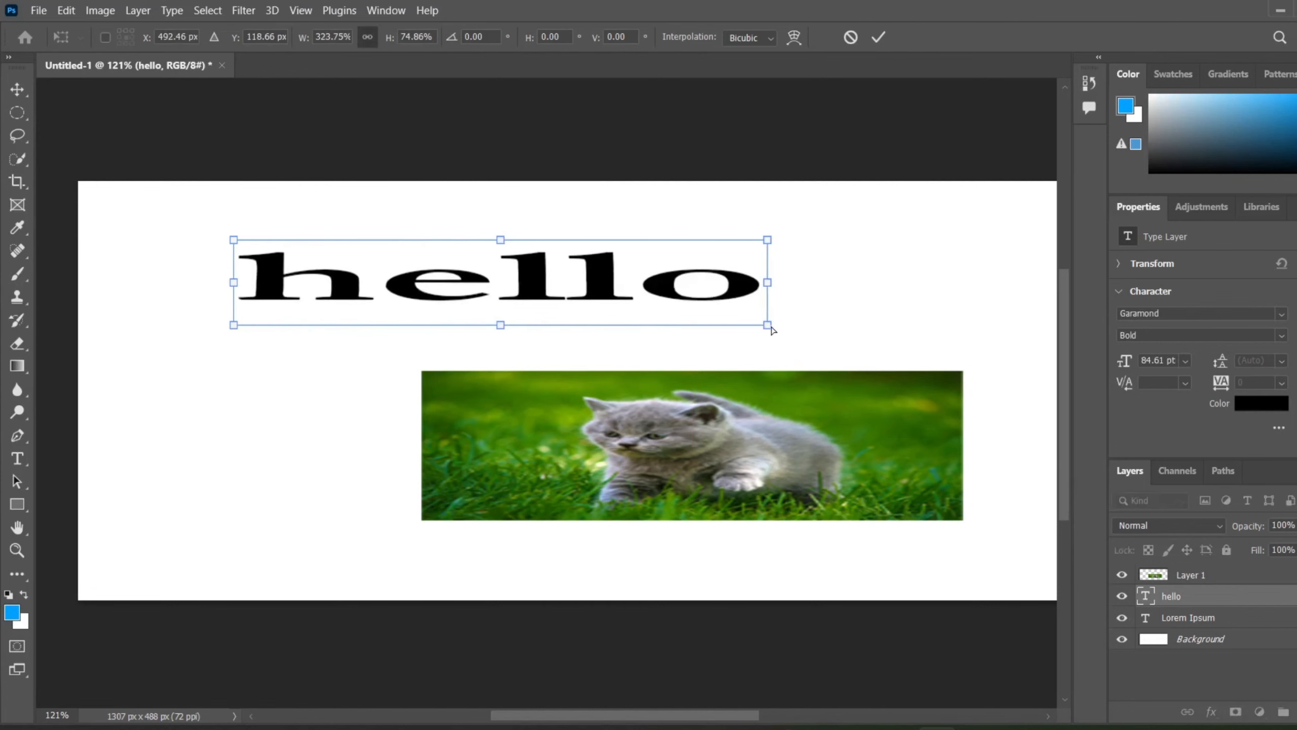
key(ctrl+z)
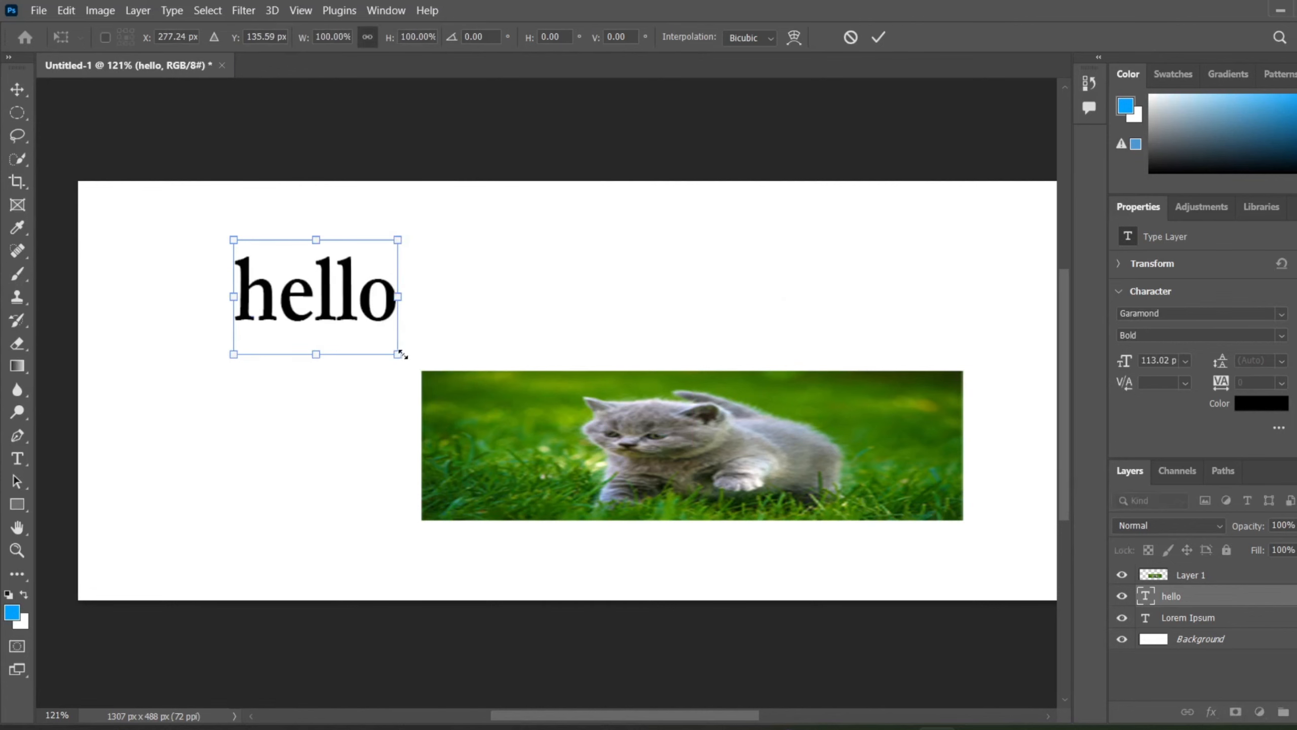
Step: Scale the "hello" text proportionally to about 94%, trying a 177% width stretch along the way, and commit the transform
mouse_move(398, 354)
mouse_down()
mouse_move(628, 379)
mouse_move(355, 326)
mouse_move(555, 424)
mouse_move(382, 357)
mouse_up()
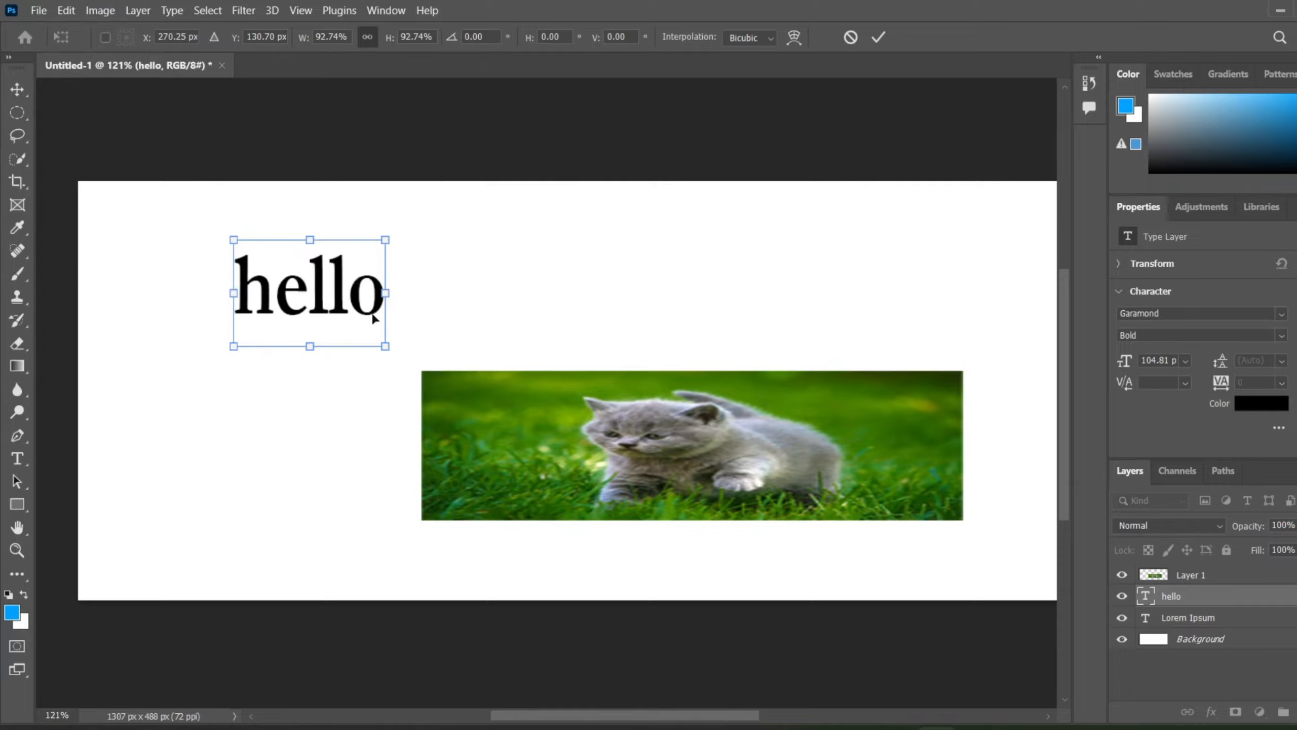
drag(385, 292, 524, 349)
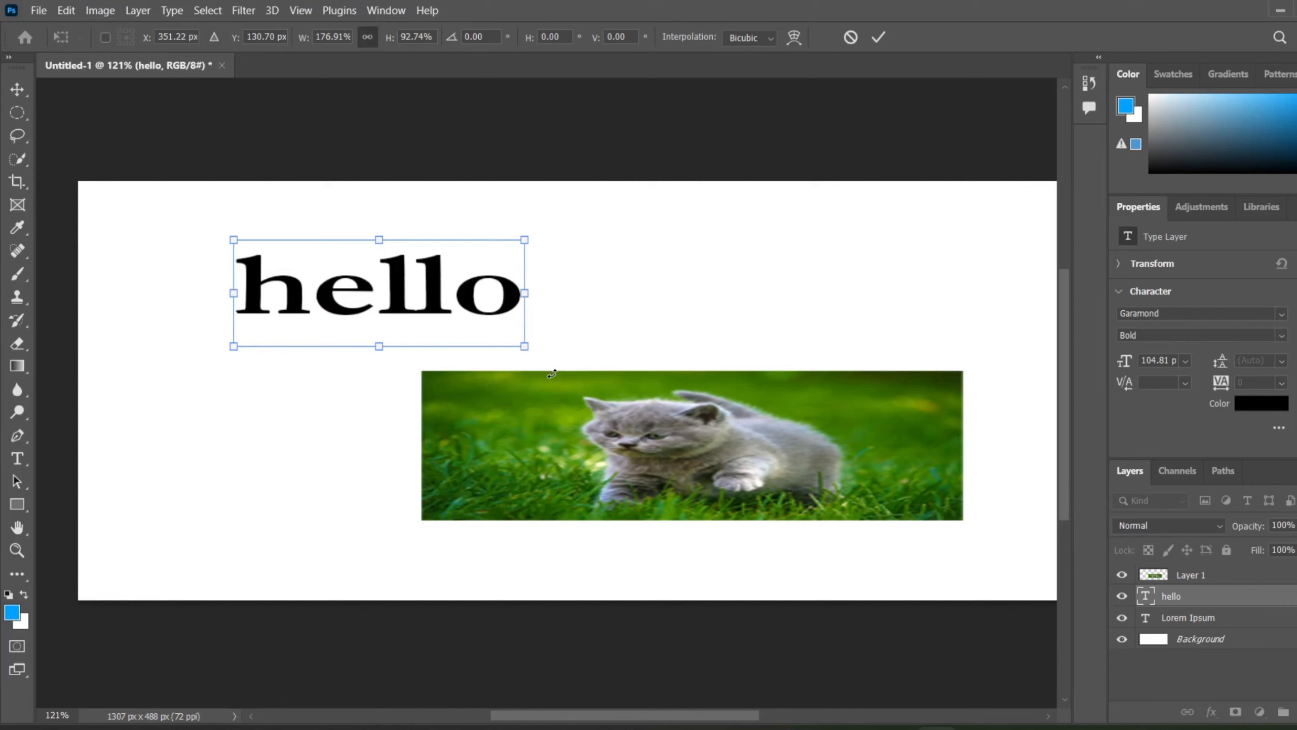
key(ctrl+z)
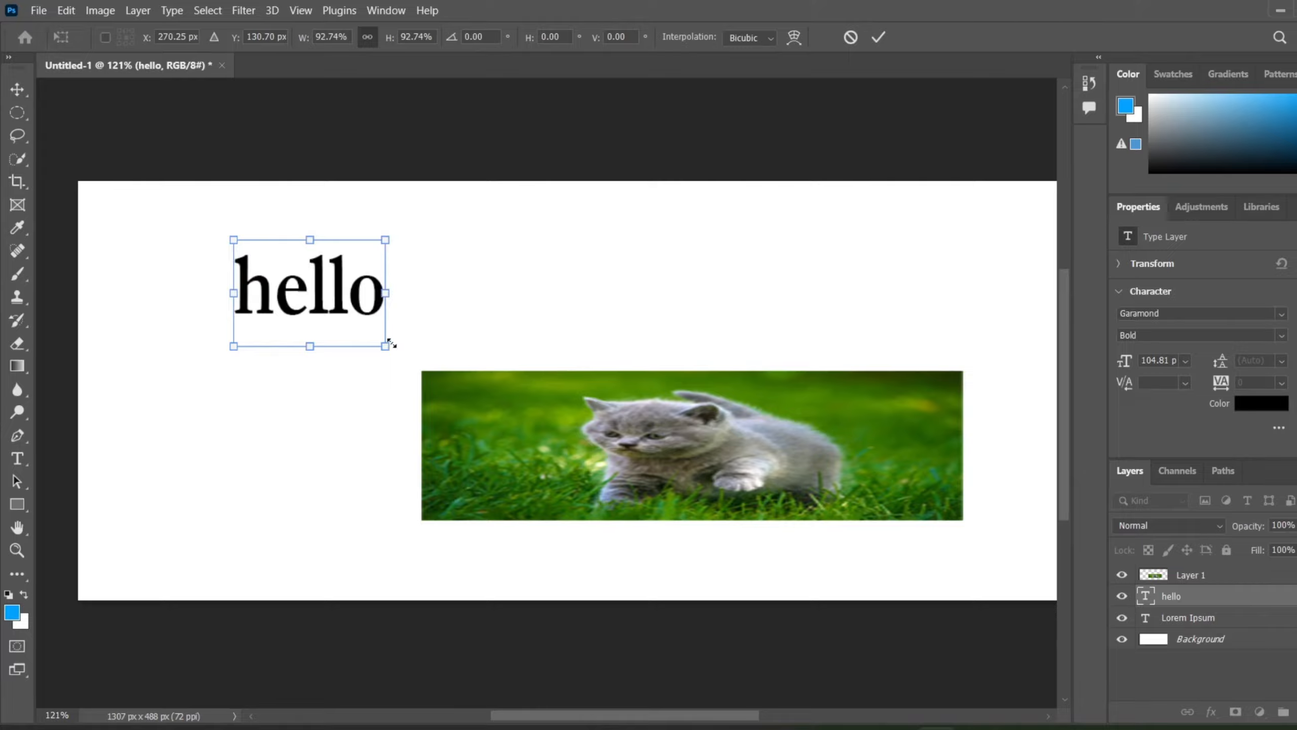
mouse_move(387, 348)
mouse_down()
mouse_move(608, 450)
mouse_move(390, 350)
mouse_up()
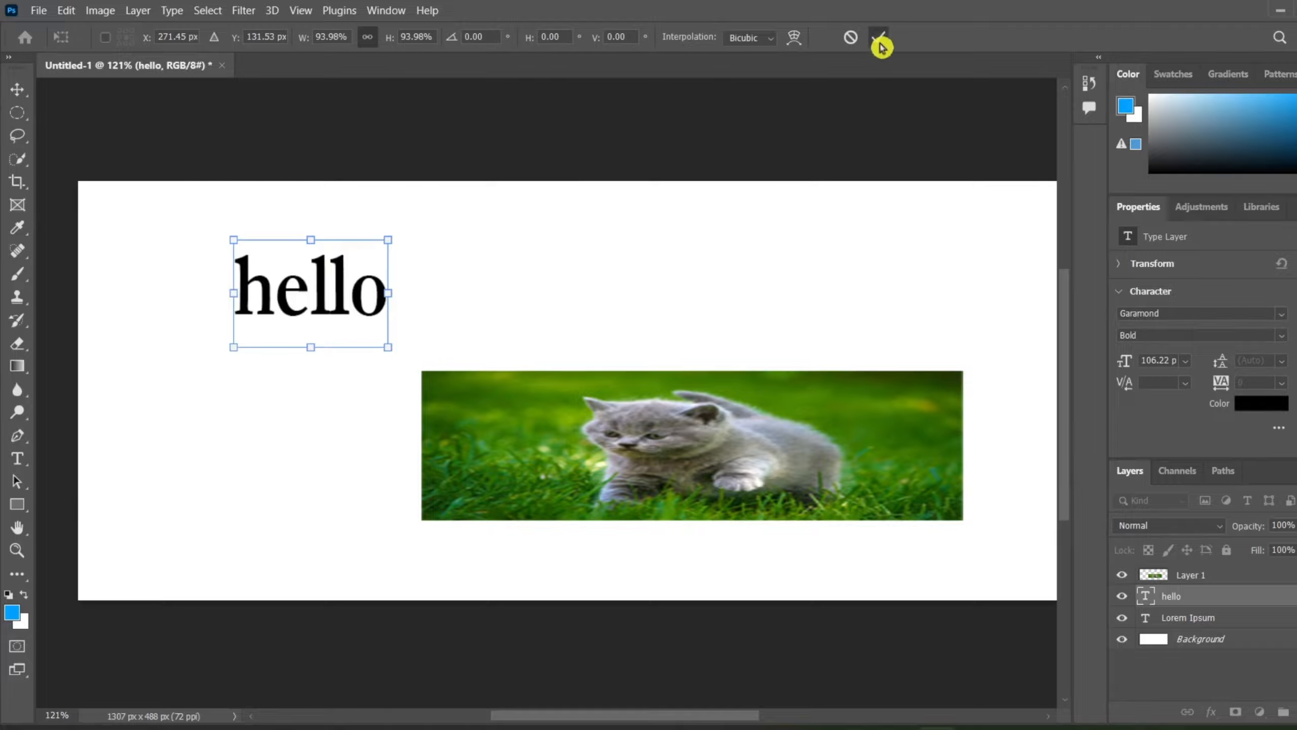
click(878, 38)
Step: Delete the "hello" text and the stretched kitten image from the canvas together
drag(181, 216, 904, 579)
key(Delete)
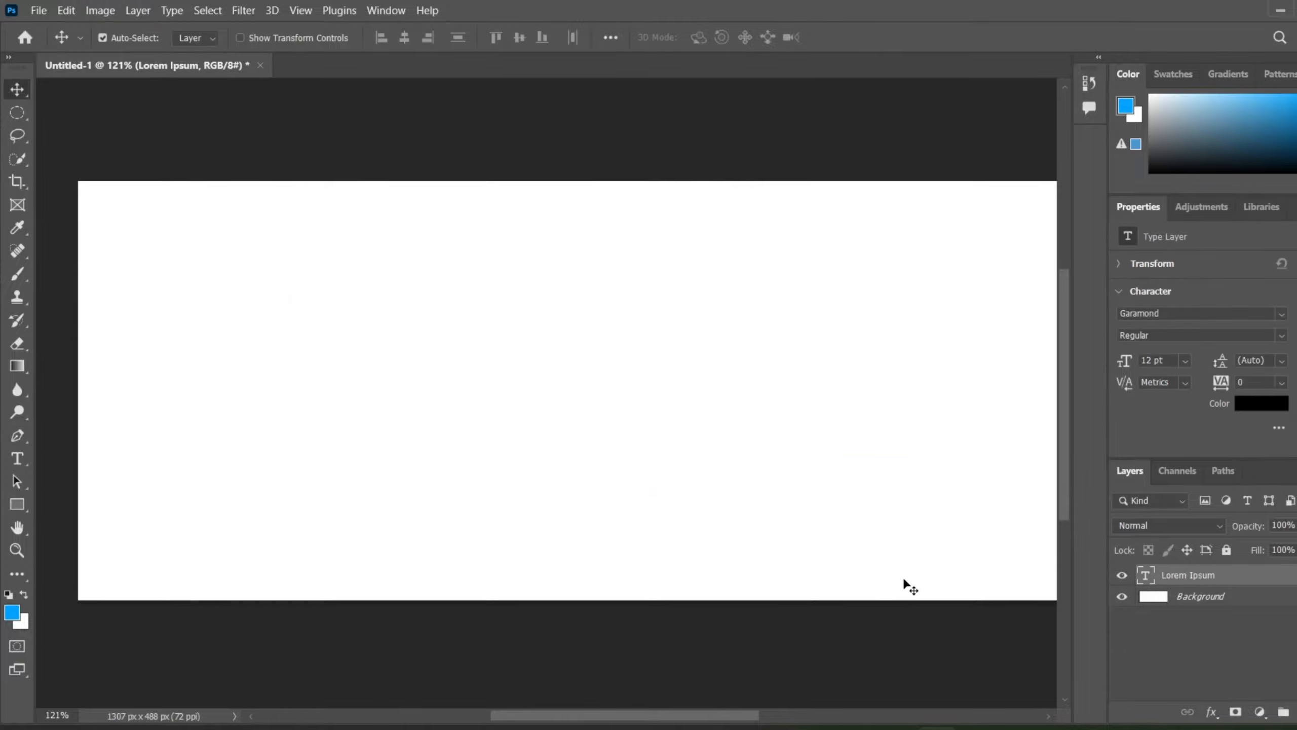